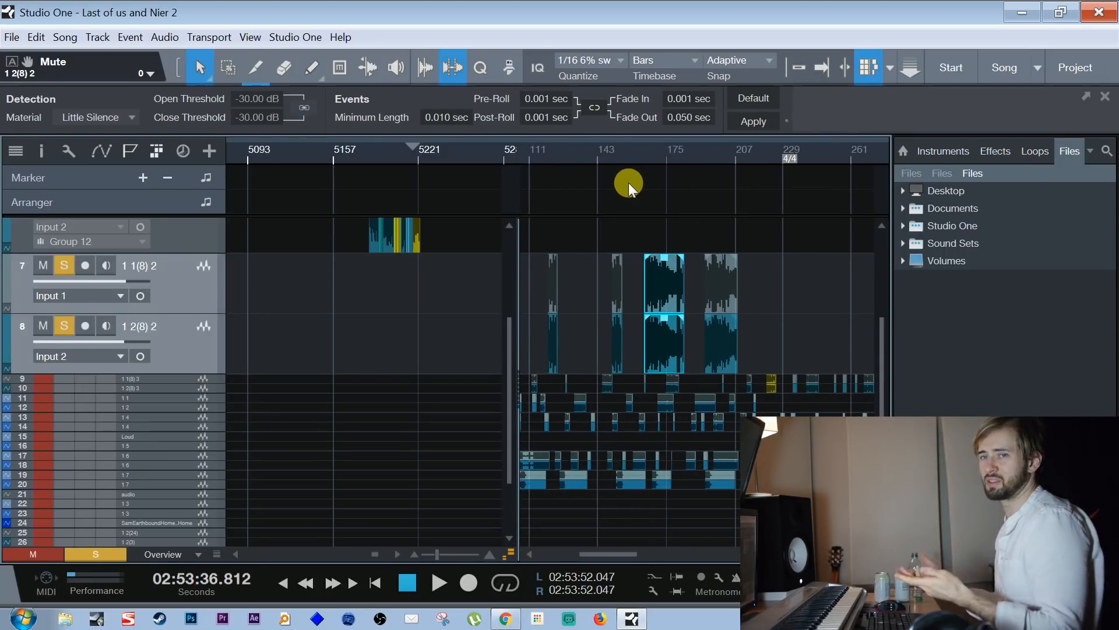
# Audition the soloed recorded takes on tracks 7 and 8, from around bar 159 through to around bar 409
pyautogui.moveTo(650, 160); pyautogui.dragTo(649, 167)
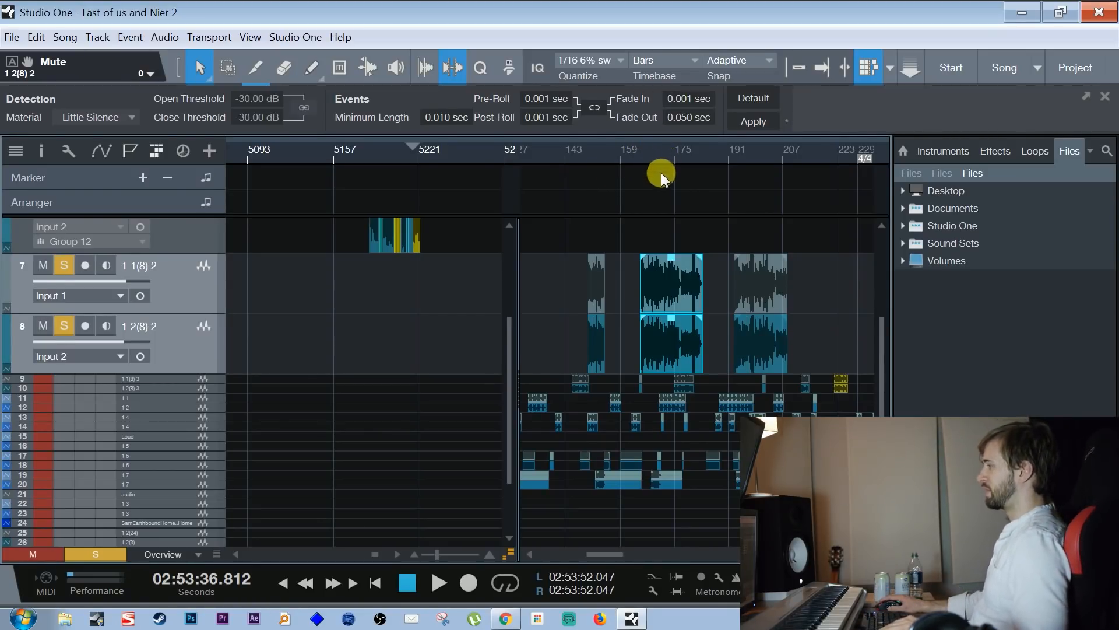
pyautogui.moveTo(666, 150); pyautogui.dragTo(636, 153)
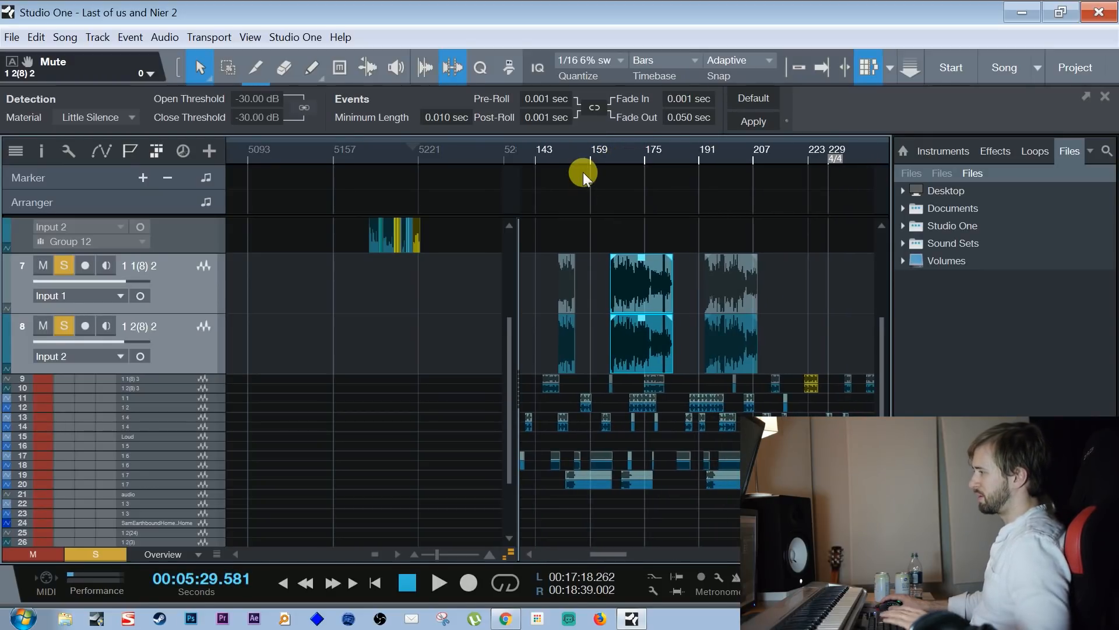
pyautogui.moveTo(644, 153); pyautogui.dragTo(585, 146)
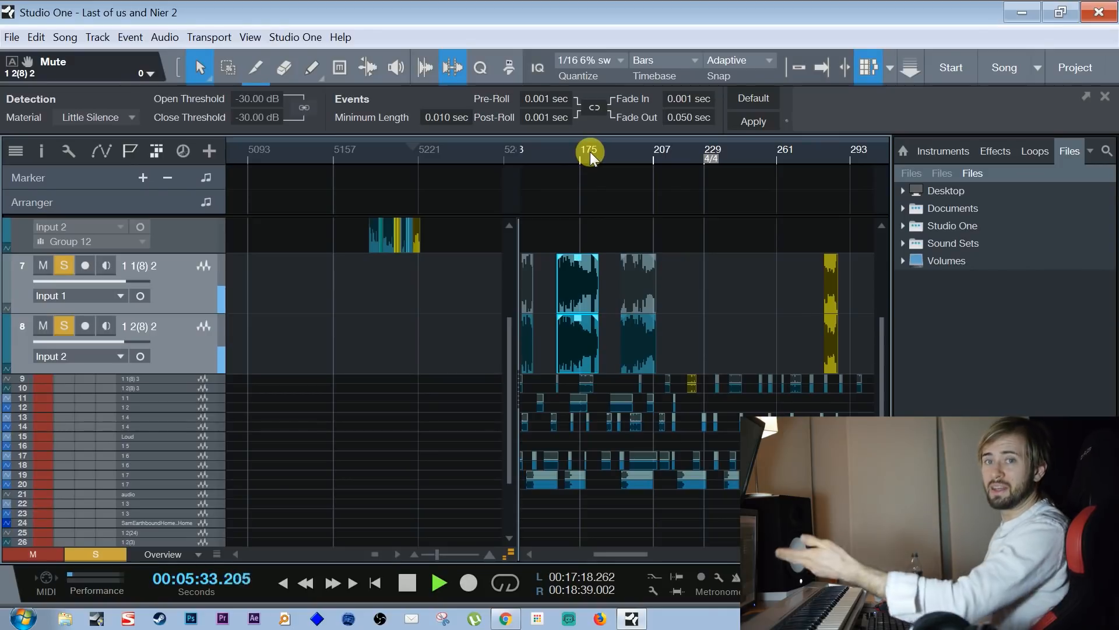
pyautogui.press('space')
pyautogui.click(637, 152)
pyautogui.press('space')
pyautogui.moveTo(757, 152); pyautogui.dragTo(659, 152)
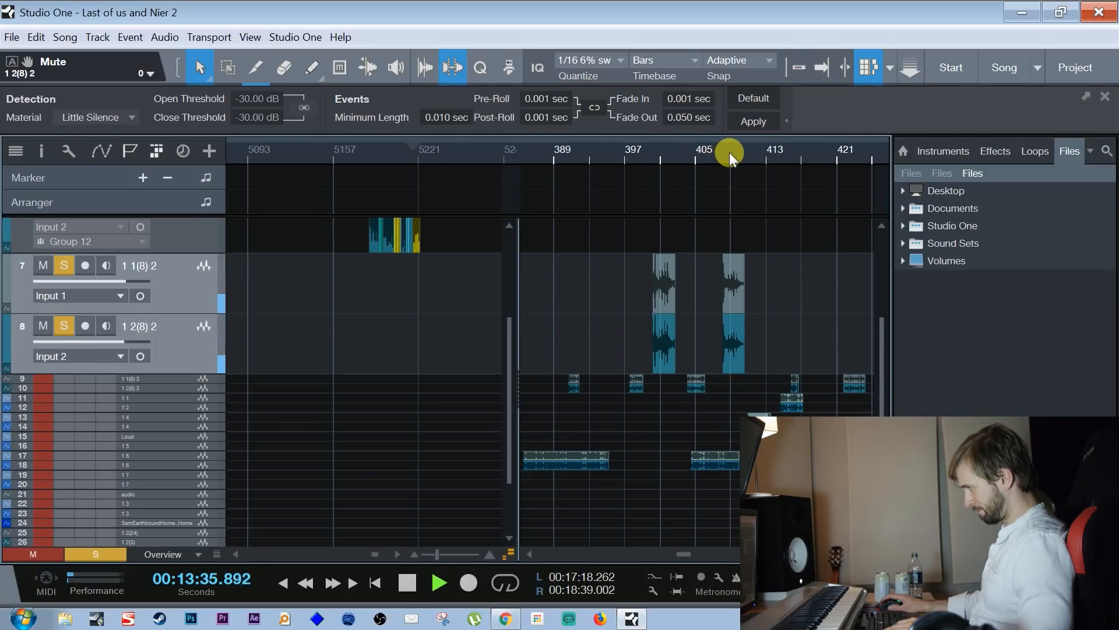
pyautogui.press('space')
pyautogui.moveTo(641, 150); pyautogui.dragTo(654, 140)
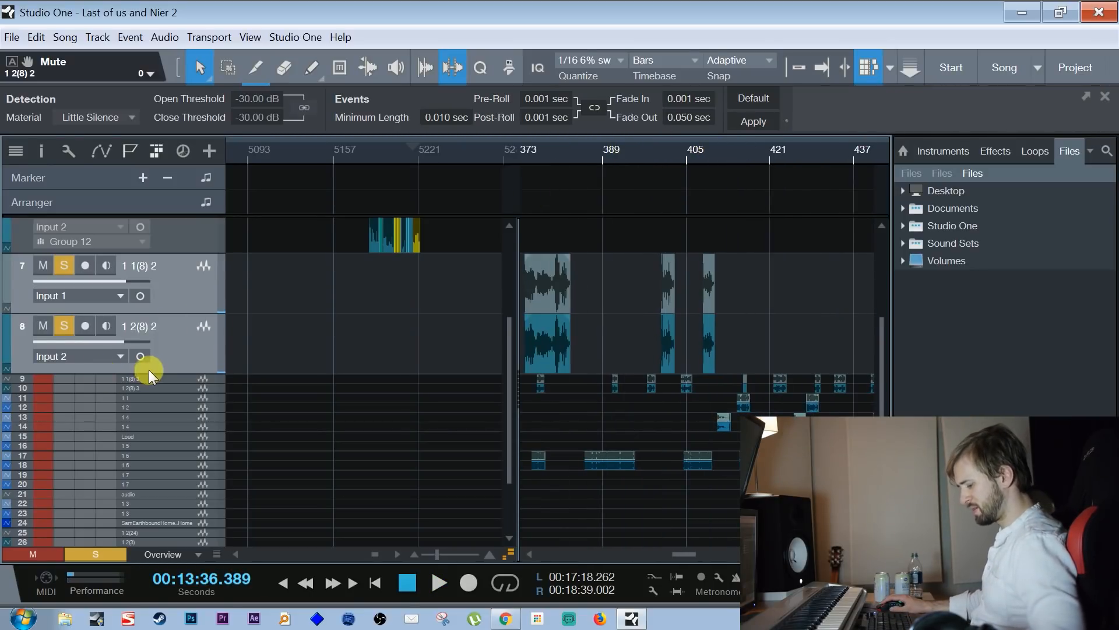
# Solo tracks 9 and 10 and play their takes around bar 397
pyautogui.click(172, 385)
pyautogui.moveTo(632, 170); pyautogui.dragTo(680, 150)
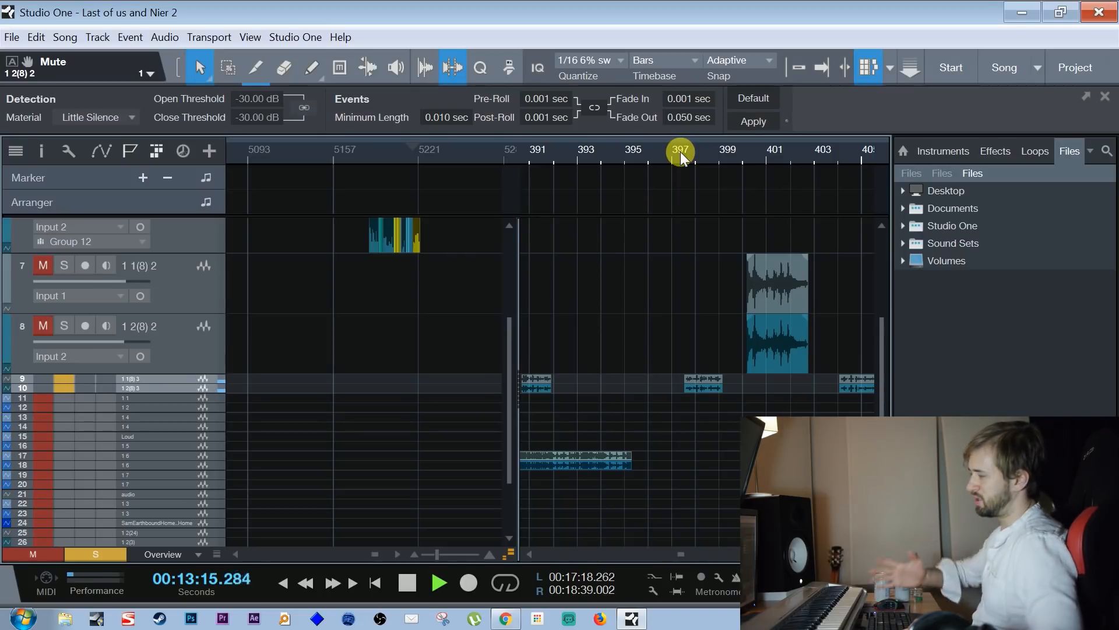
pyautogui.moveTo(842, 142); pyautogui.dragTo(700, 93)
pyautogui.press('space')
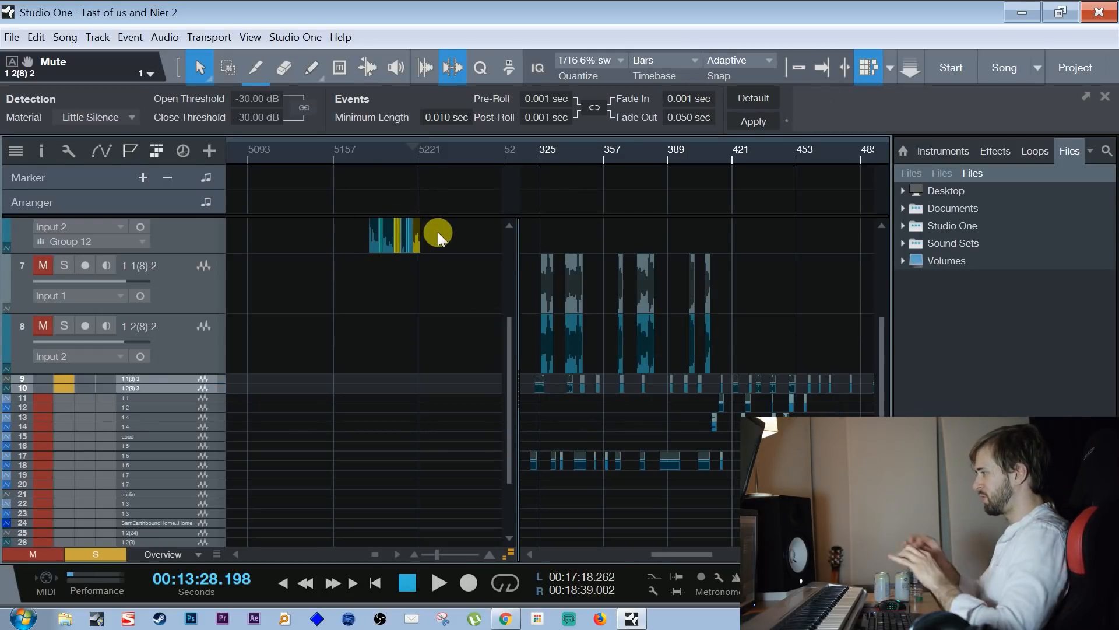
# Play the edited recording on tracks 5 and 6 from its beginning and turn off solo on tracks 9 and 10
pyautogui.moveTo(508, 363); pyautogui.dragTo(526, 286)
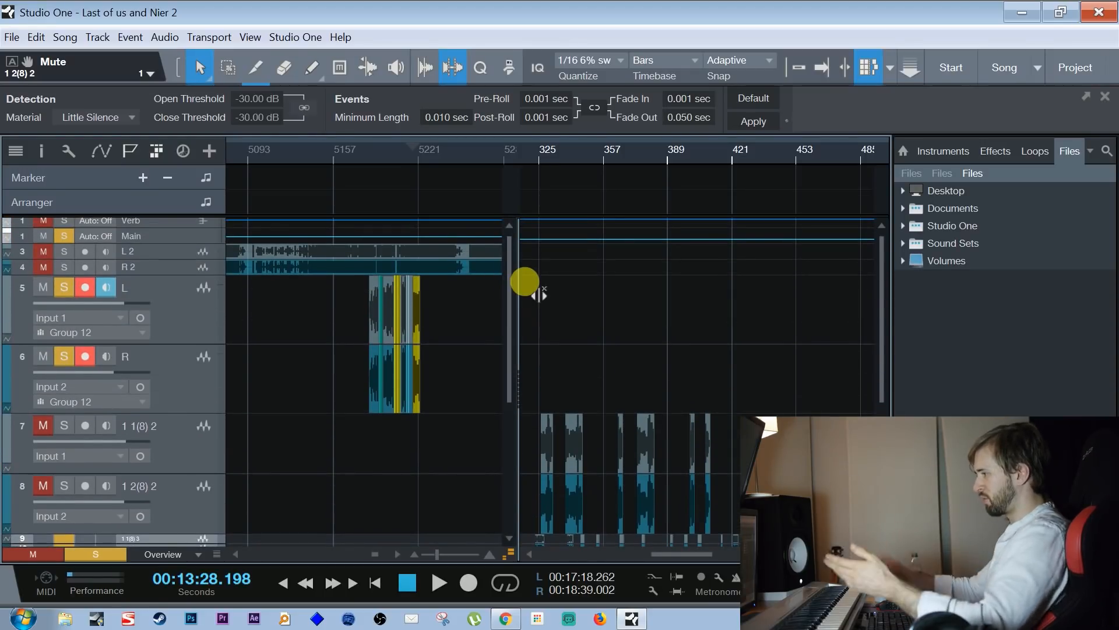
pyautogui.moveTo(442, 152); pyautogui.dragTo(534, 183)
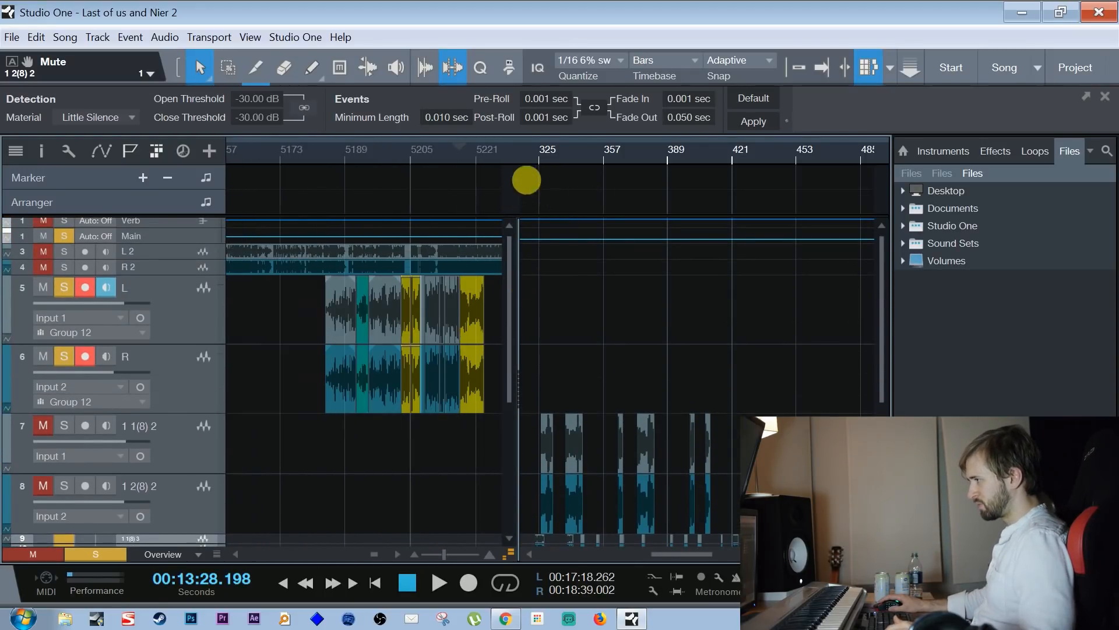
pyautogui.moveTo(371, 155); pyautogui.dragTo(359, 173)
pyautogui.click(292, 151)
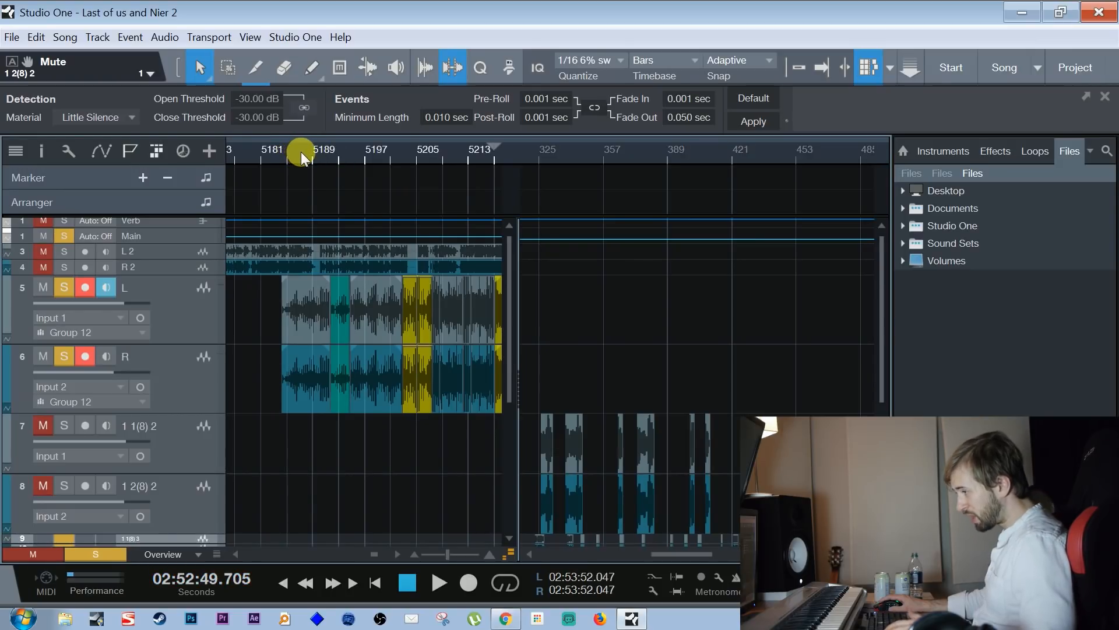
pyautogui.press('space')
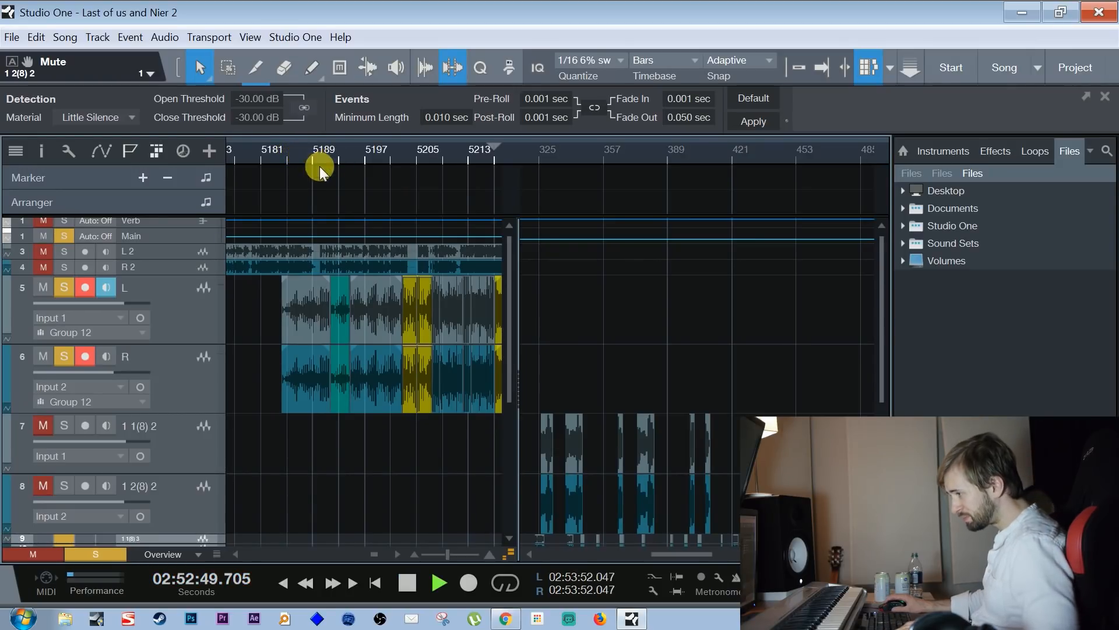
pyautogui.click(71, 537)
pyautogui.moveTo(512, 301); pyautogui.dragTo(508, 298)
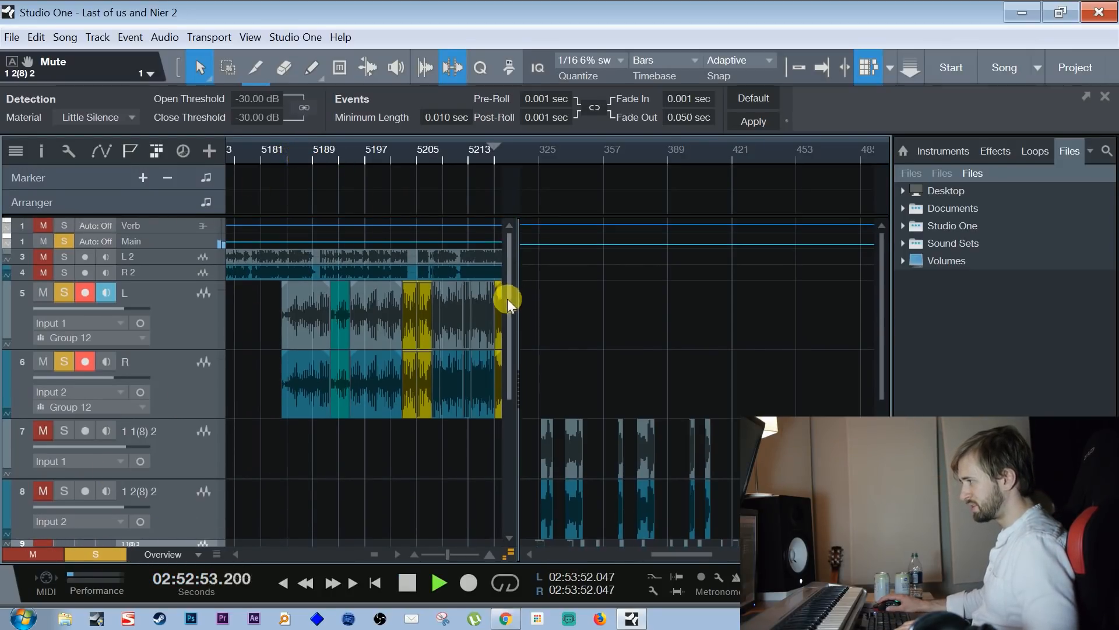
# Select the first event on tracks 5 and 6 and follow playback past the green event towards the first yellow section
pyautogui.click(289, 319)
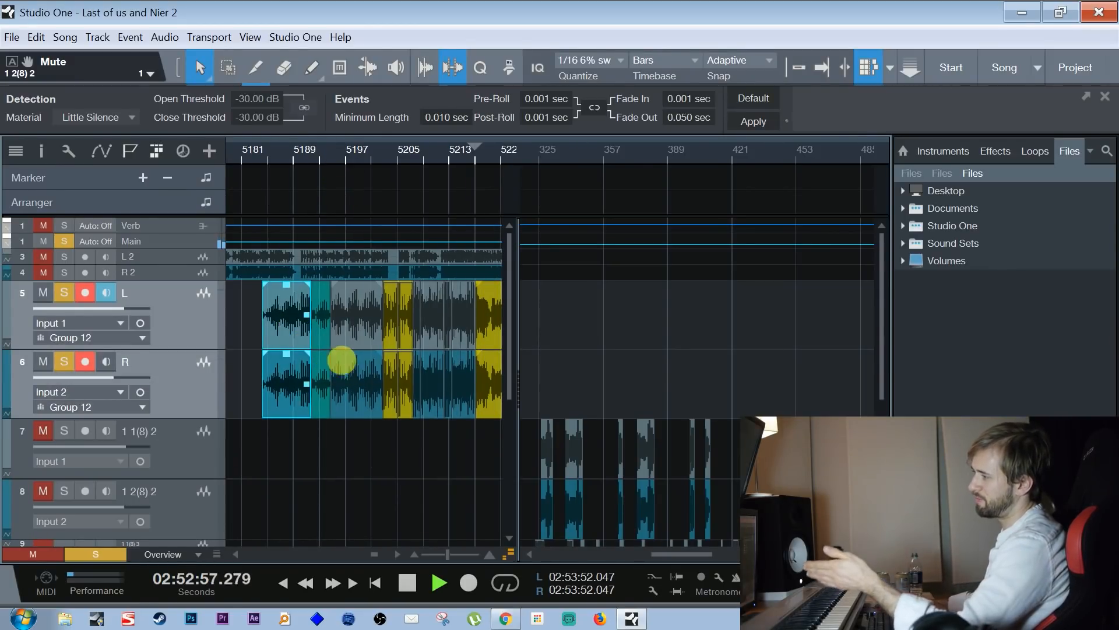
pyautogui.moveTo(316, 159); pyautogui.dragTo(311, 193)
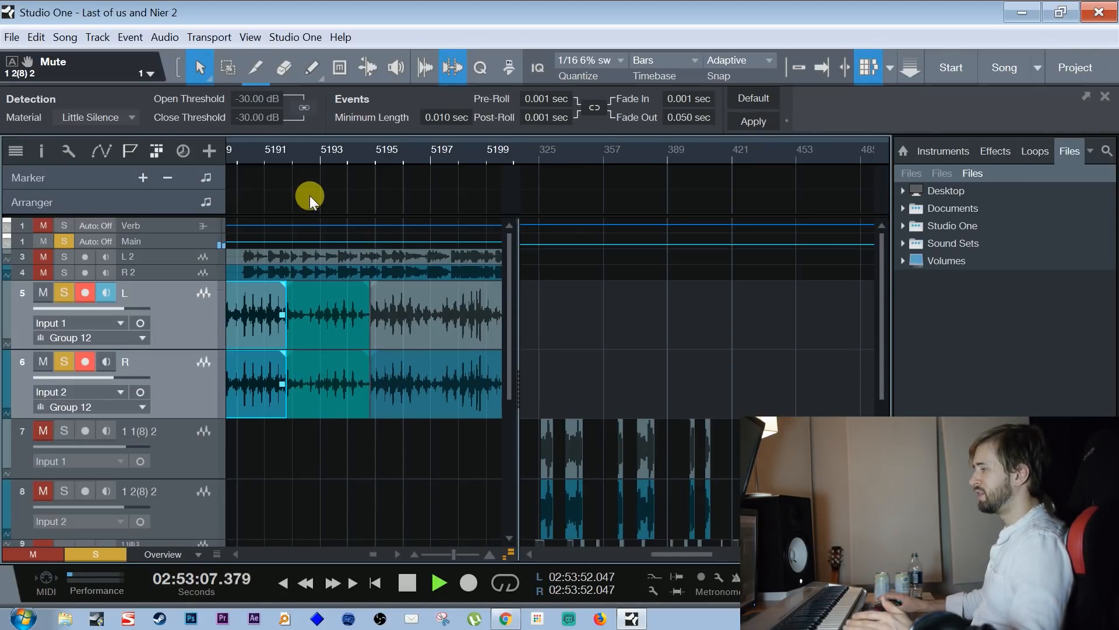
pyautogui.moveTo(391, 148); pyautogui.dragTo(388, 139)
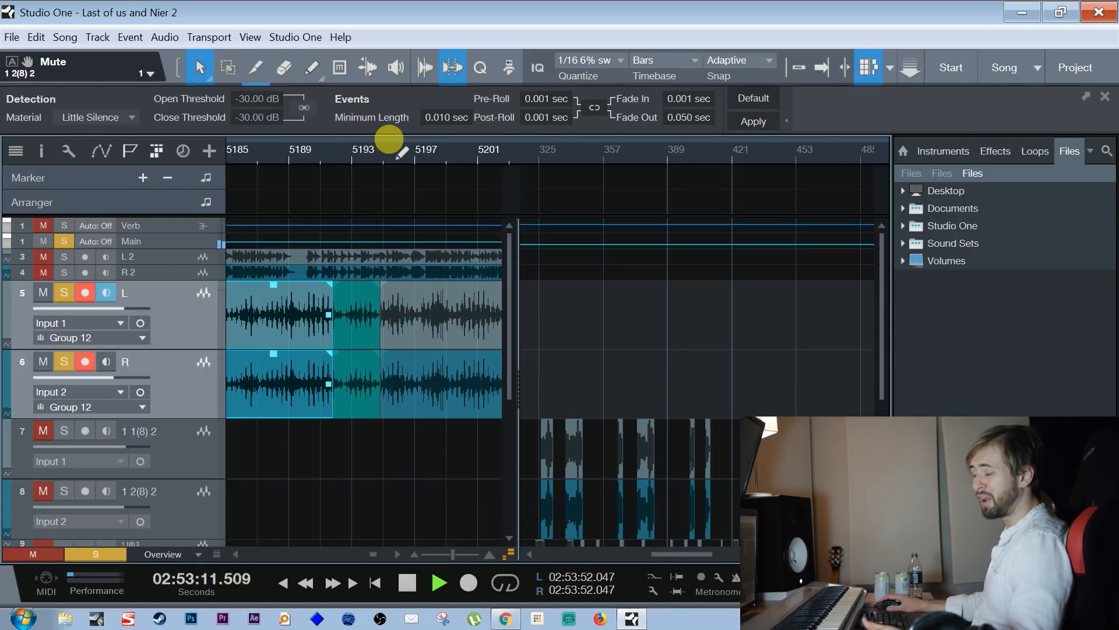
pyautogui.moveTo(389, 140)
pyautogui.mouseDown()
pyautogui.moveTo(395, 165)
pyautogui.moveTo(383, 159)
pyautogui.mouseUp()
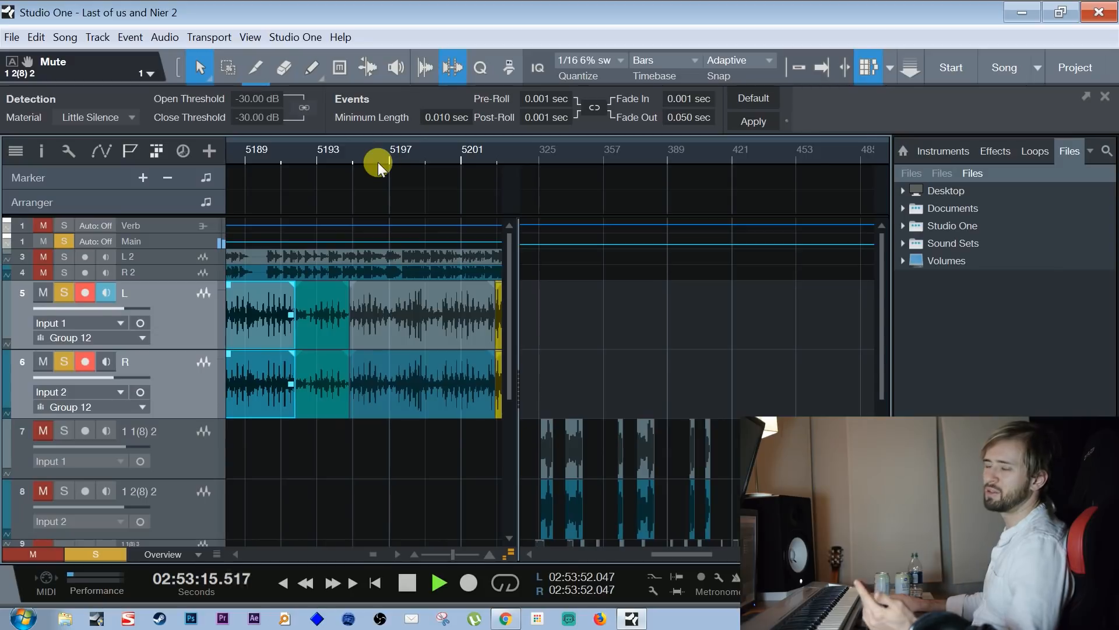
pyautogui.moveTo(420, 162); pyautogui.dragTo(359, 149)
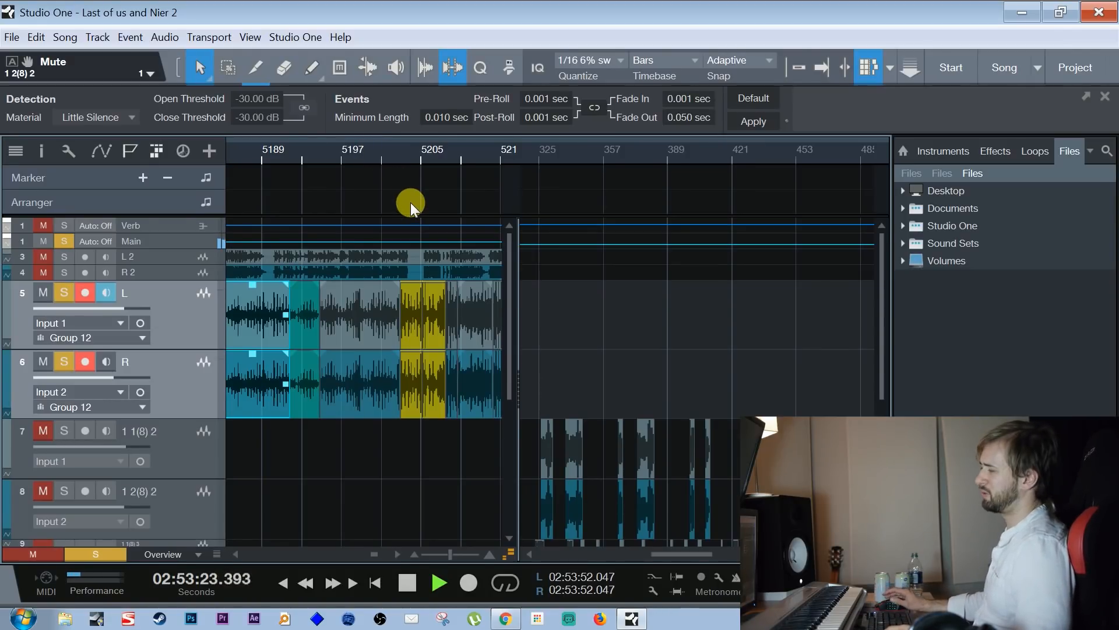
# Reposition playback to the start of the first yellow event near bar 5203 and listen through to around bar 5217
pyautogui.press('space')
pyautogui.moveTo(400, 154); pyautogui.dragTo(359, 268)
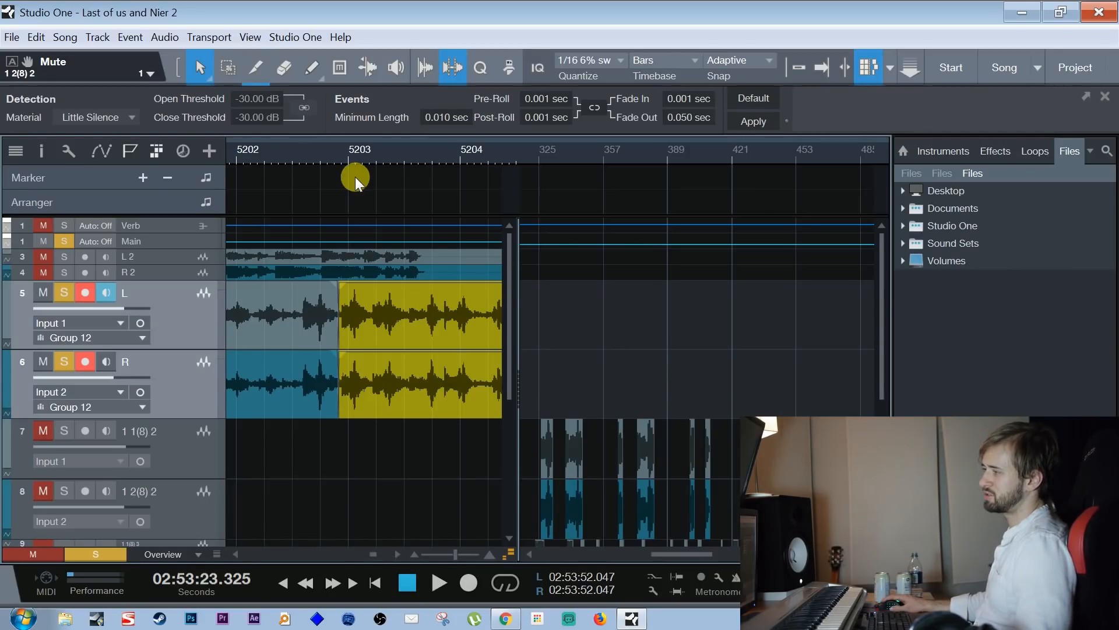
pyautogui.click(339, 157)
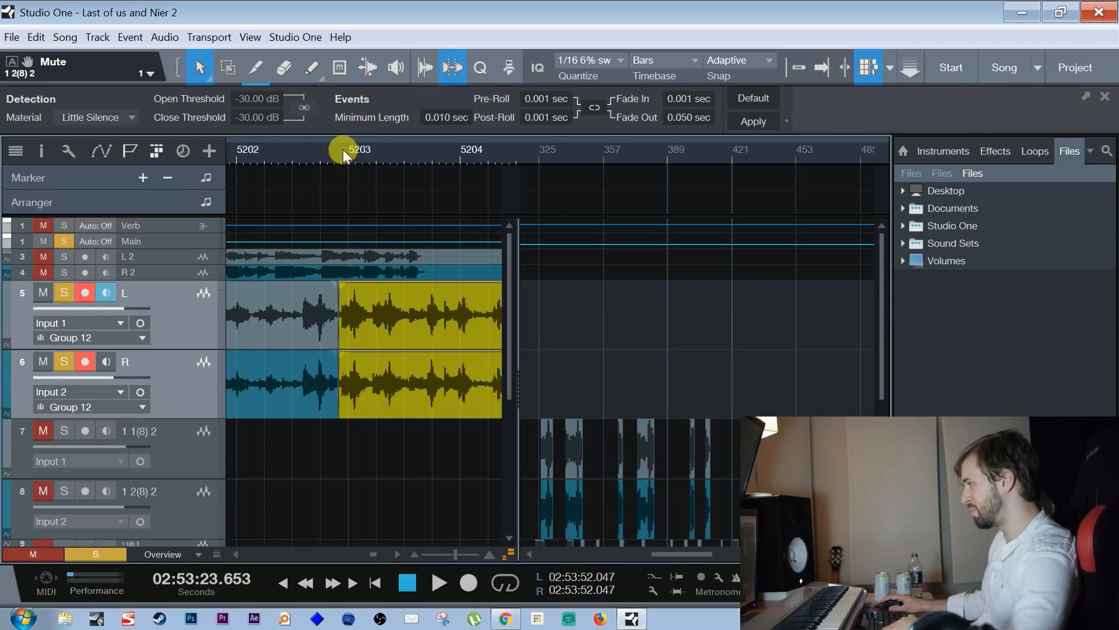
pyautogui.moveTo(338, 162); pyautogui.dragTo(274, 145)
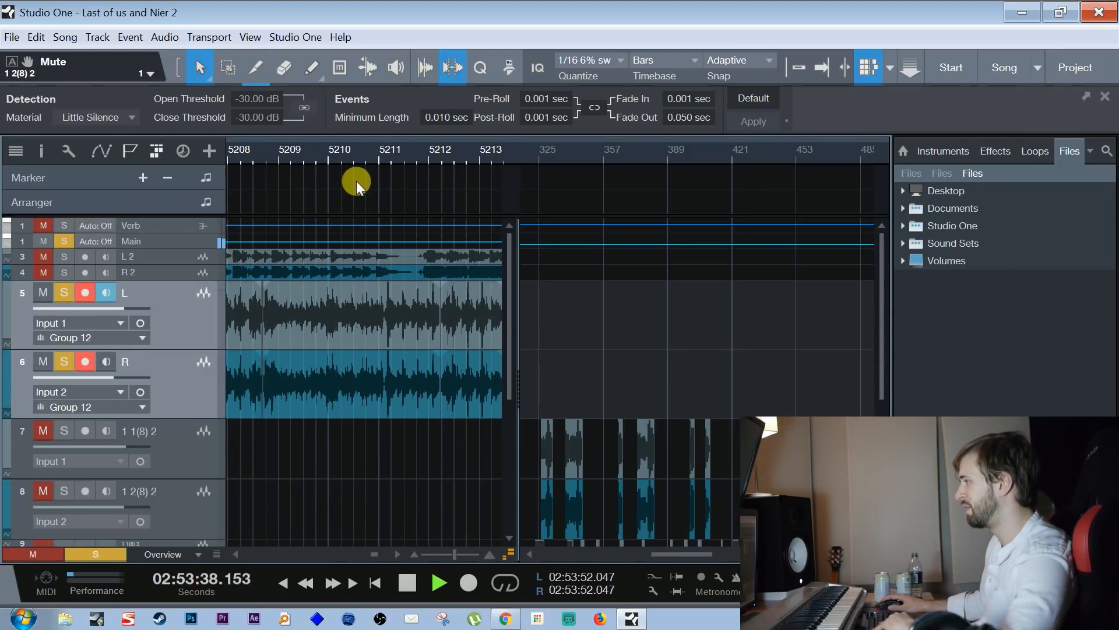
pyautogui.moveTo(471, 190); pyautogui.dragTo(343, 121)
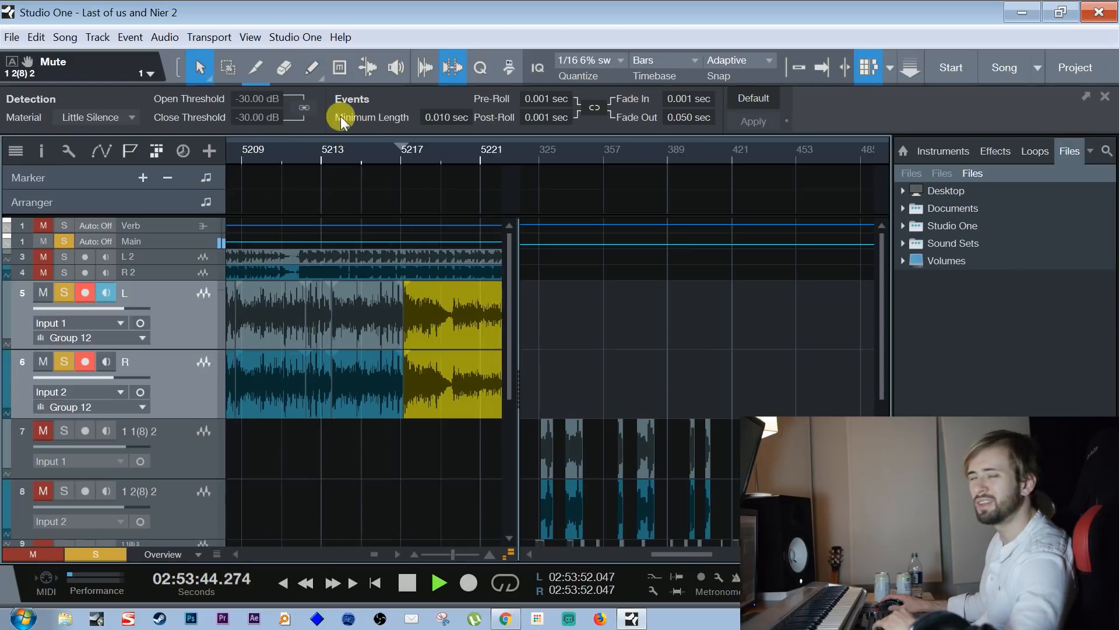
pyautogui.press('space')
# Turn off solo on tracks 5 and 6 and solo tracks 9 and 10 instead
pyautogui.moveTo(599, 260); pyautogui.dragTo(259, 111)
pyautogui.moveTo(880, 341); pyautogui.dragTo(866, 407)
pyautogui.click(64, 242)
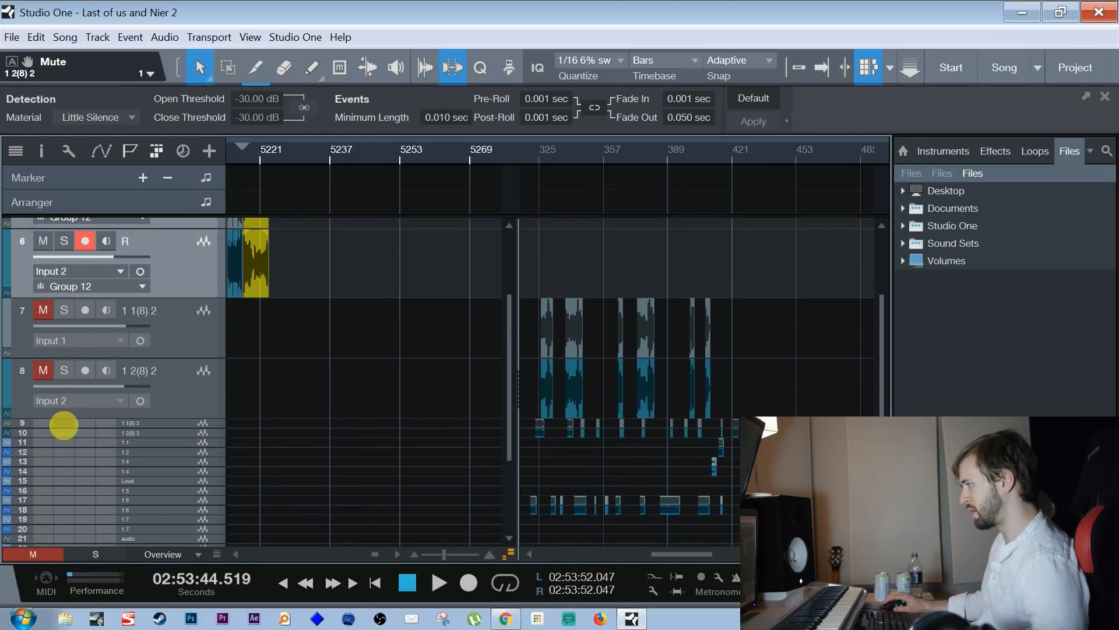
pyautogui.click(63, 425)
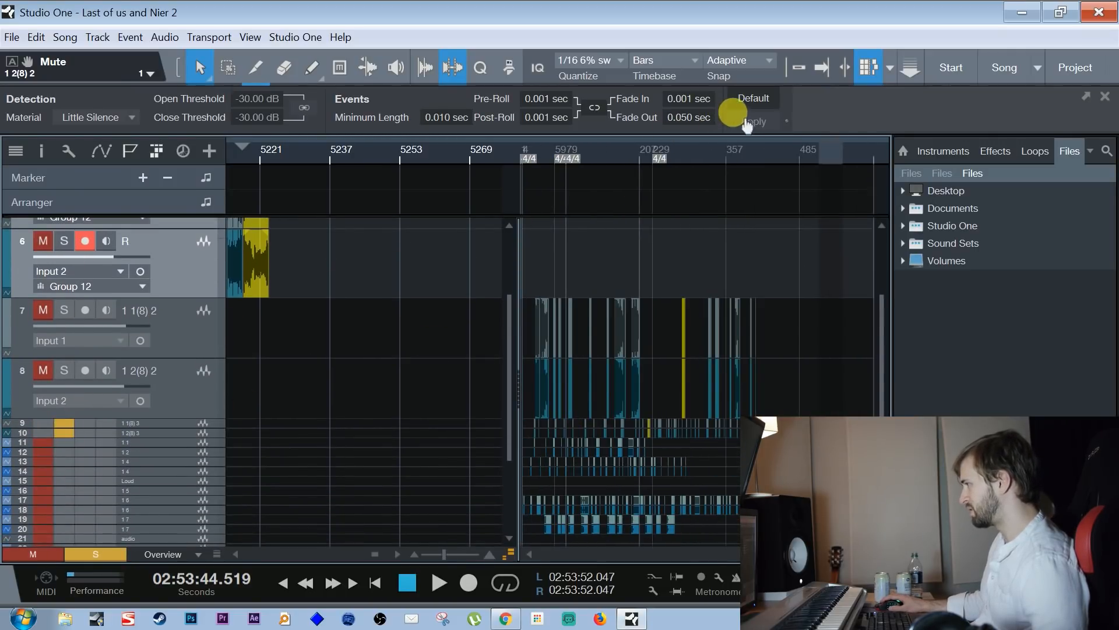
# Collapse the height of tracks 7 and 8 and enlarge tracks 9 and 10 around bars 24 to 40
pyautogui.moveTo(537, 162); pyautogui.dragTo(606, 210)
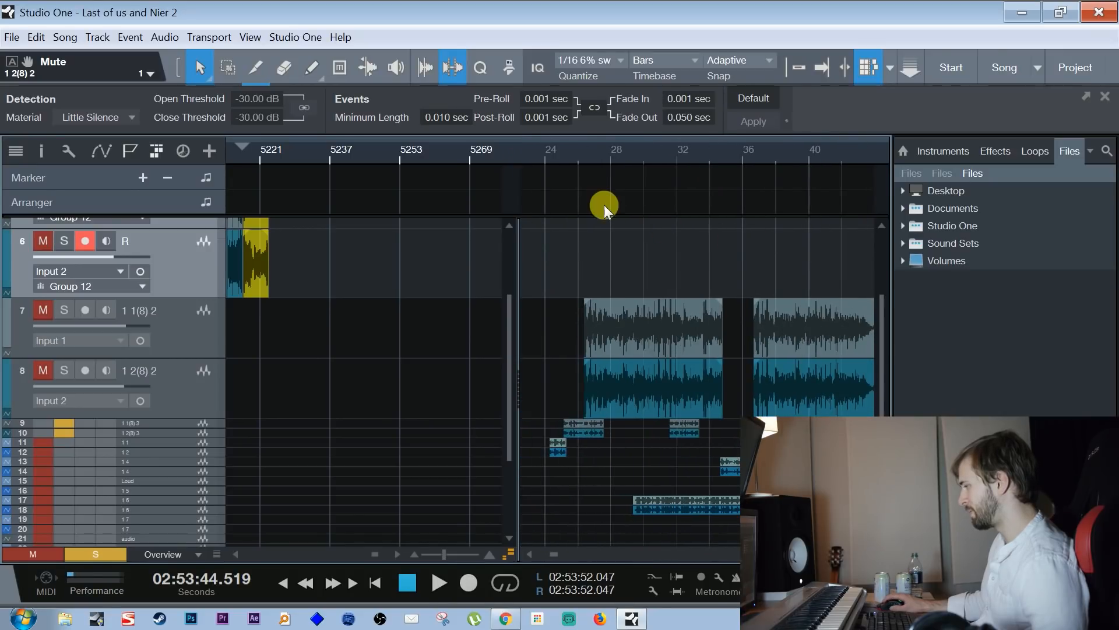
pyautogui.click(180, 394)
pyautogui.moveTo(182, 417); pyautogui.dragTo(187, 362)
pyautogui.click(172, 317)
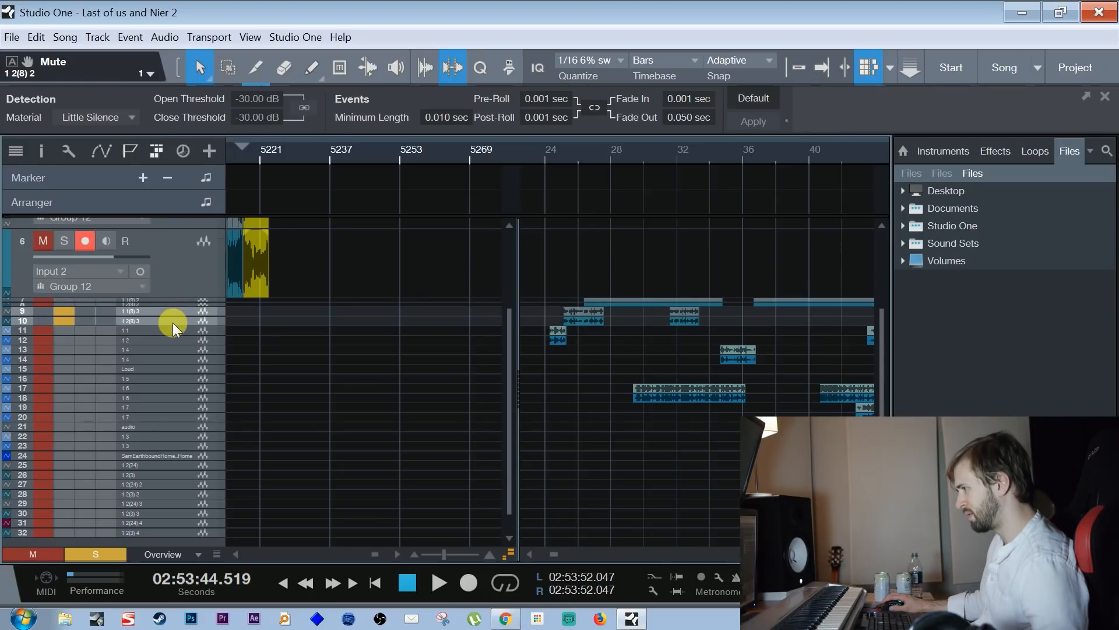
pyautogui.moveTo(175, 320); pyautogui.dragTo(163, 389)
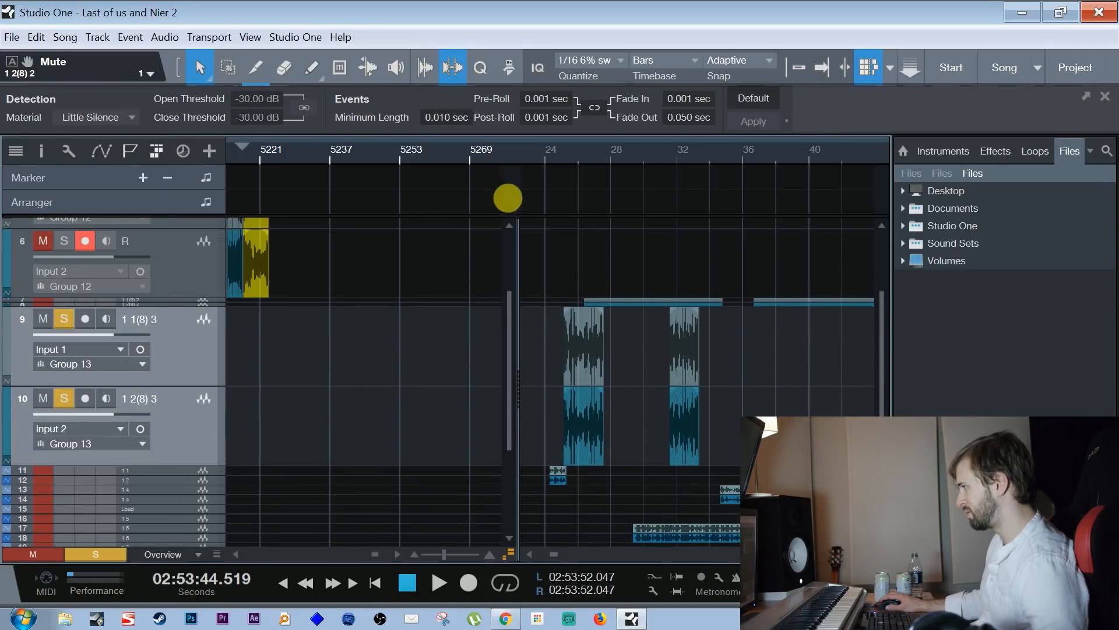
# Play the first take near bar 25 on tracks 9 and 10, and move both tracks above tracks 7 and 8
pyautogui.click(564, 148)
pyautogui.press('space')
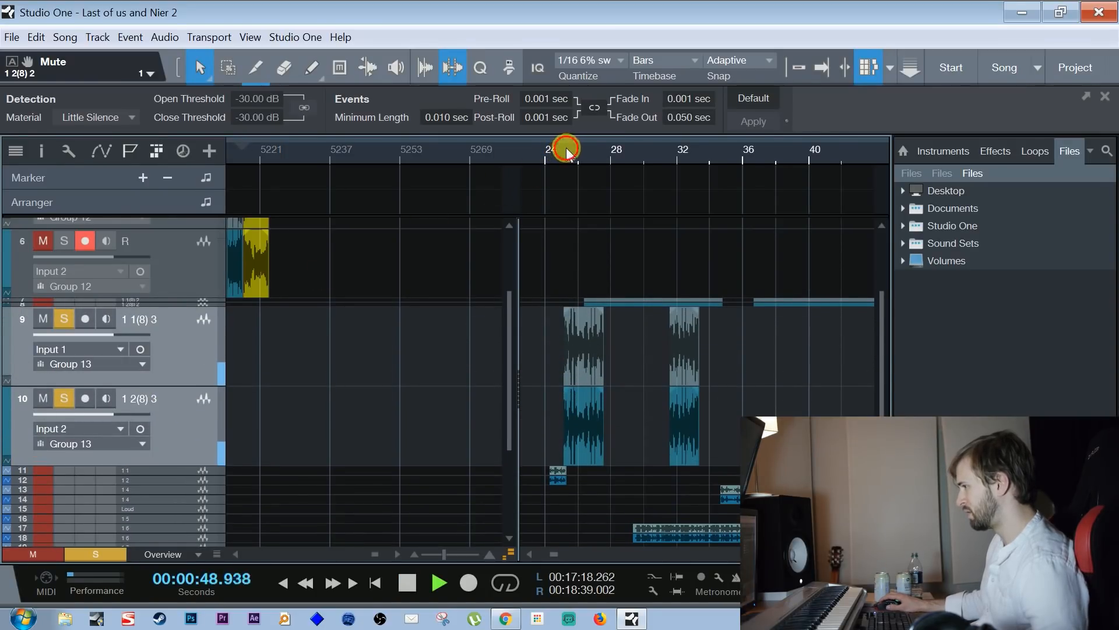
pyautogui.moveTo(565, 147); pyautogui.dragTo(564, 168)
pyautogui.press('space')
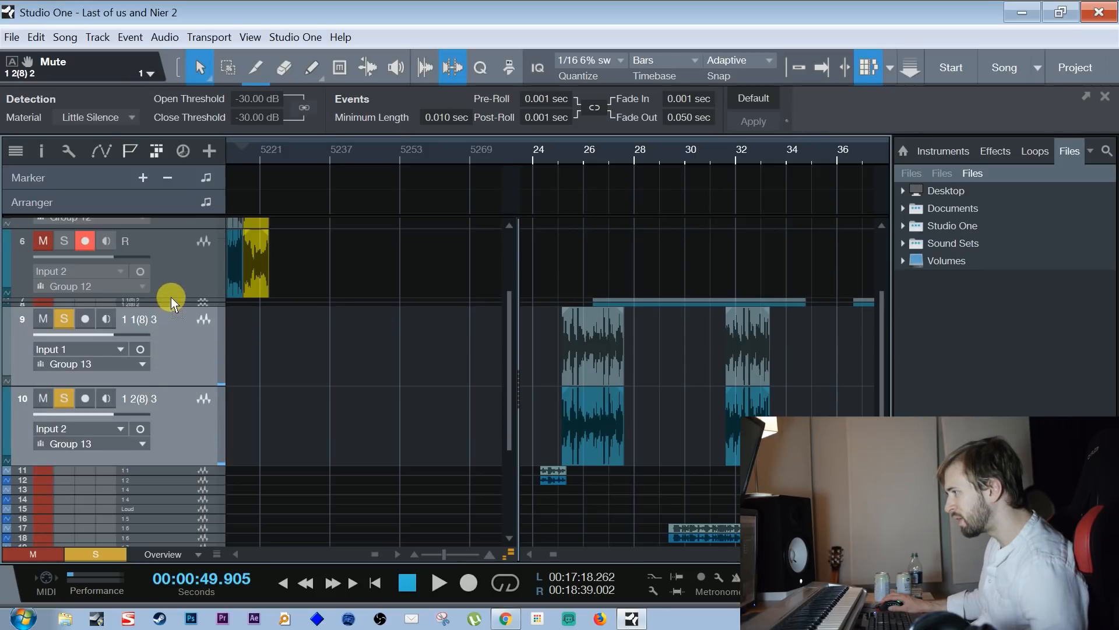
pyautogui.moveTo(171, 298); pyautogui.dragTo(171, 297)
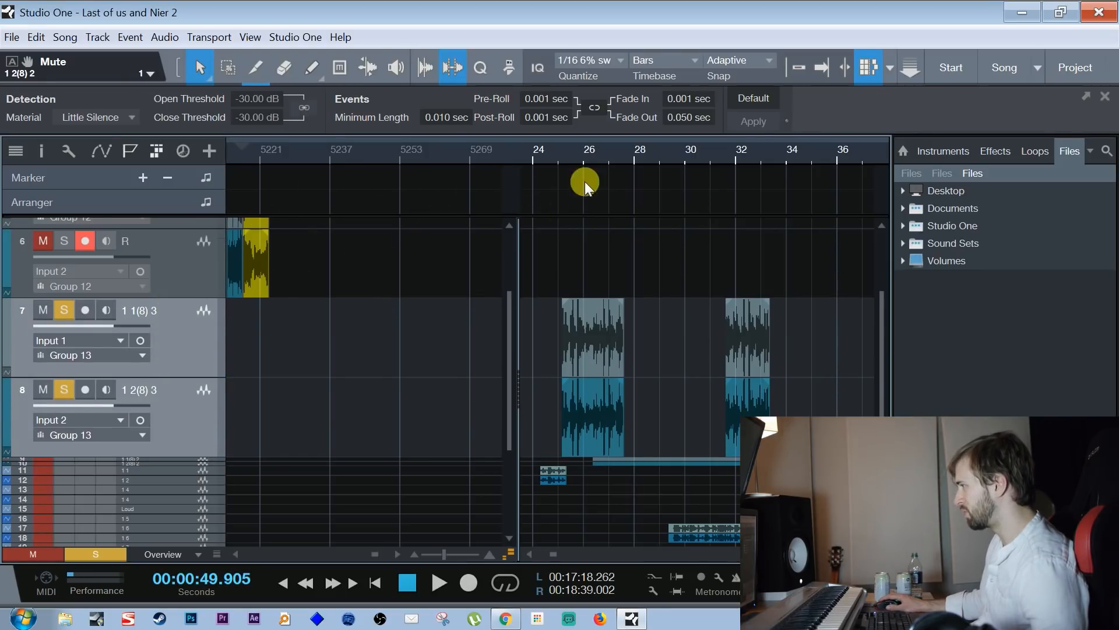
# Audition the successive takes on the relocated Group 13 tracks, including those near bars 48, 61 and 76
pyautogui.moveTo(564, 153); pyautogui.dragTo(600, 153)
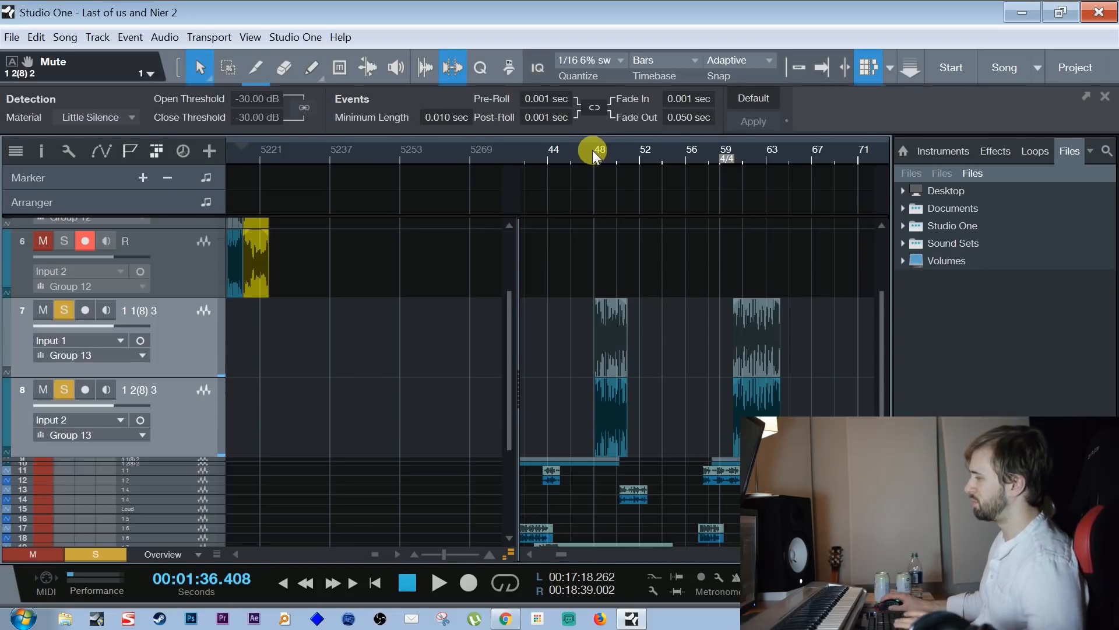
pyautogui.moveTo(751, 153); pyautogui.dragTo(729, 158)
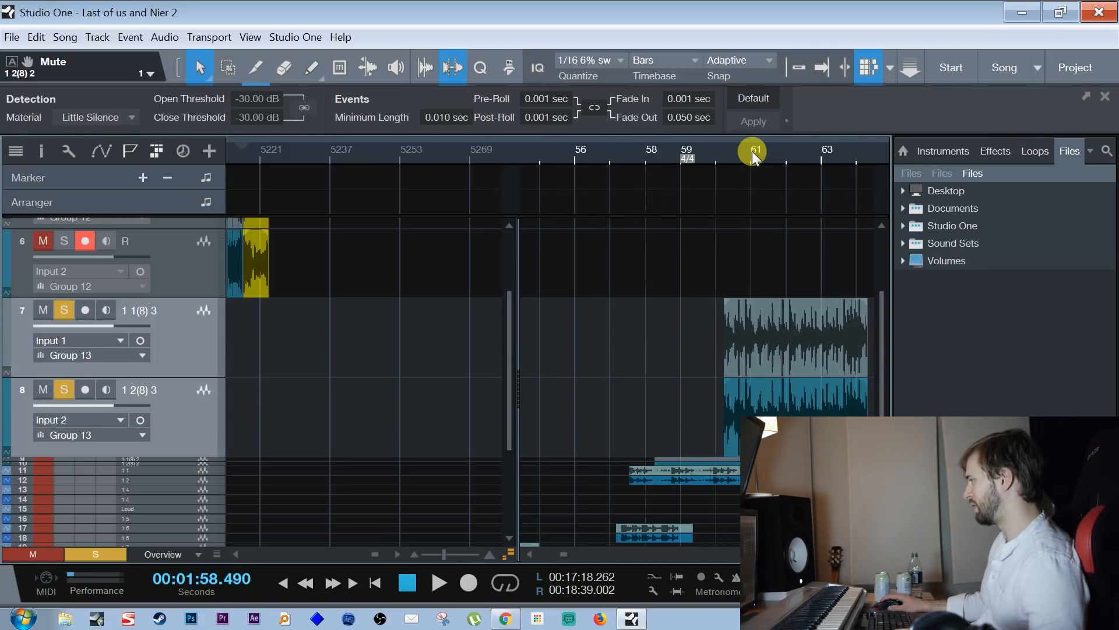
pyautogui.moveTo(743, 153); pyautogui.dragTo(611, 129)
pyautogui.press('space')
pyautogui.moveTo(671, 163); pyautogui.dragTo(624, 198)
pyautogui.click(672, 160)
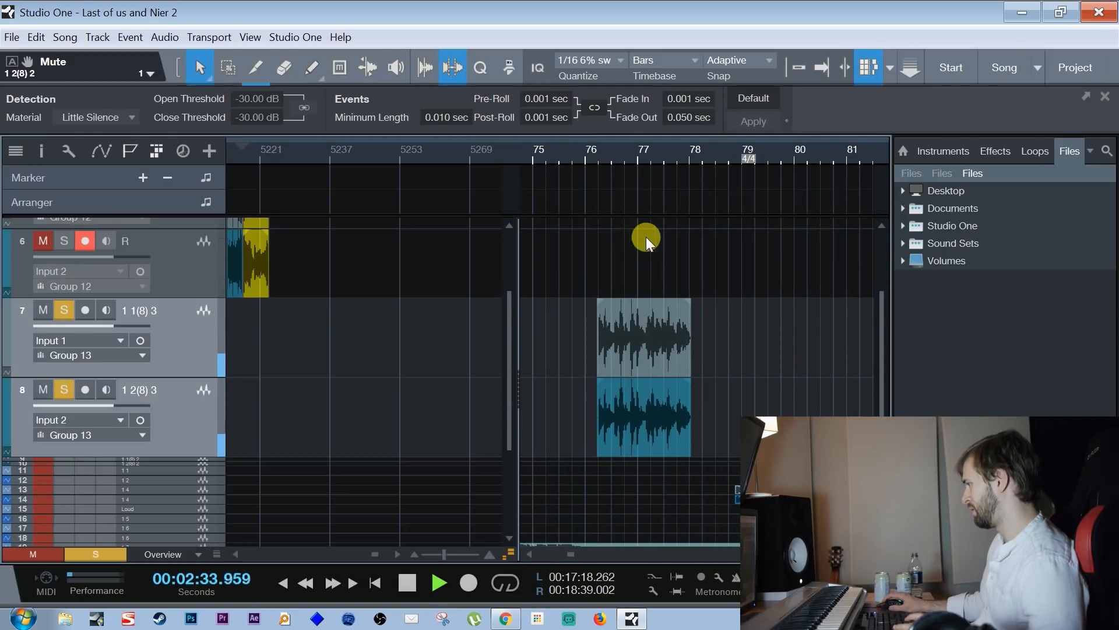
pyautogui.press('space')
# Select the event near bar 77 on the Group 13 tracks and play the take near bar 91
pyautogui.click(646, 343)
pyautogui.moveTo(665, 163); pyautogui.dragTo(715, 156)
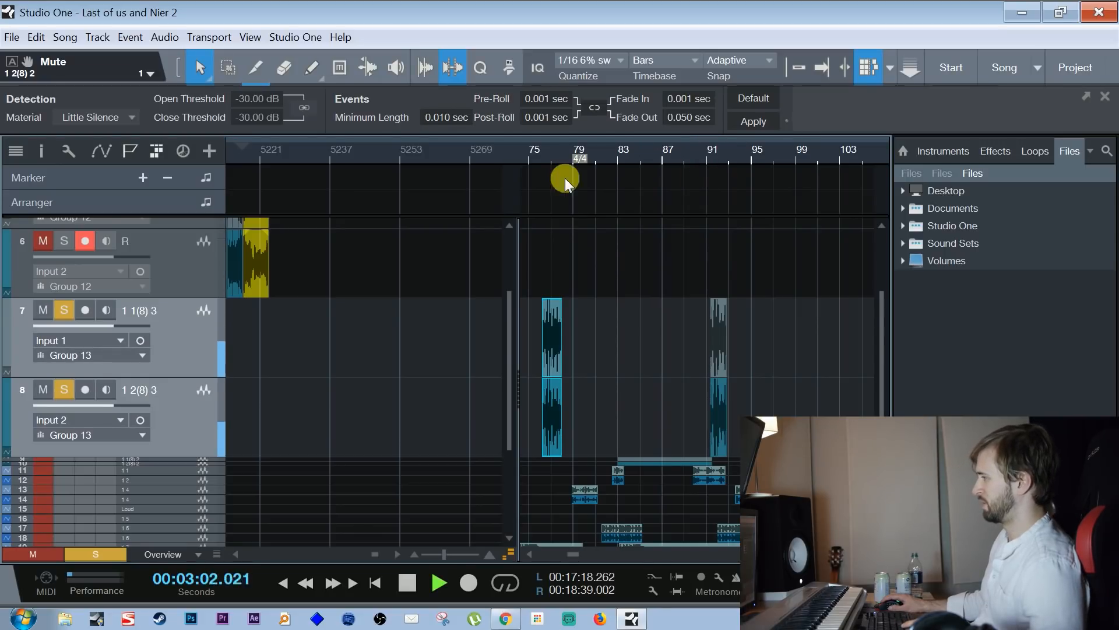
pyautogui.moveTo(548, 153); pyautogui.dragTo(580, 182)
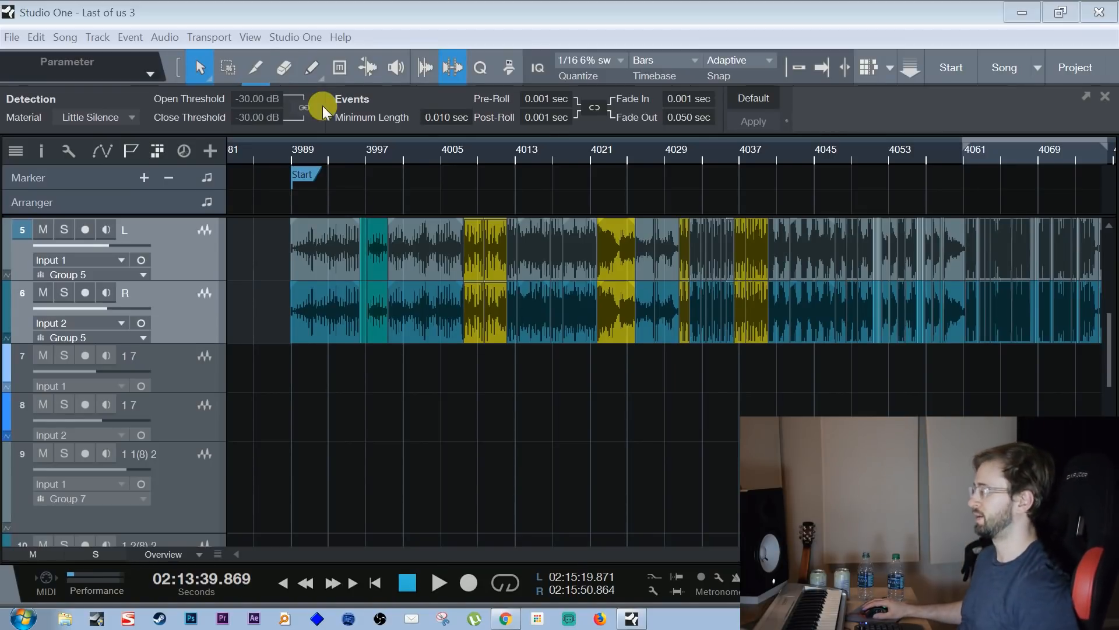
# Play the arranged recording on tracks 5 and 6 from the Start marker in the Last of us 3 song
pyautogui.click(305, 155)
pyautogui.press('space')
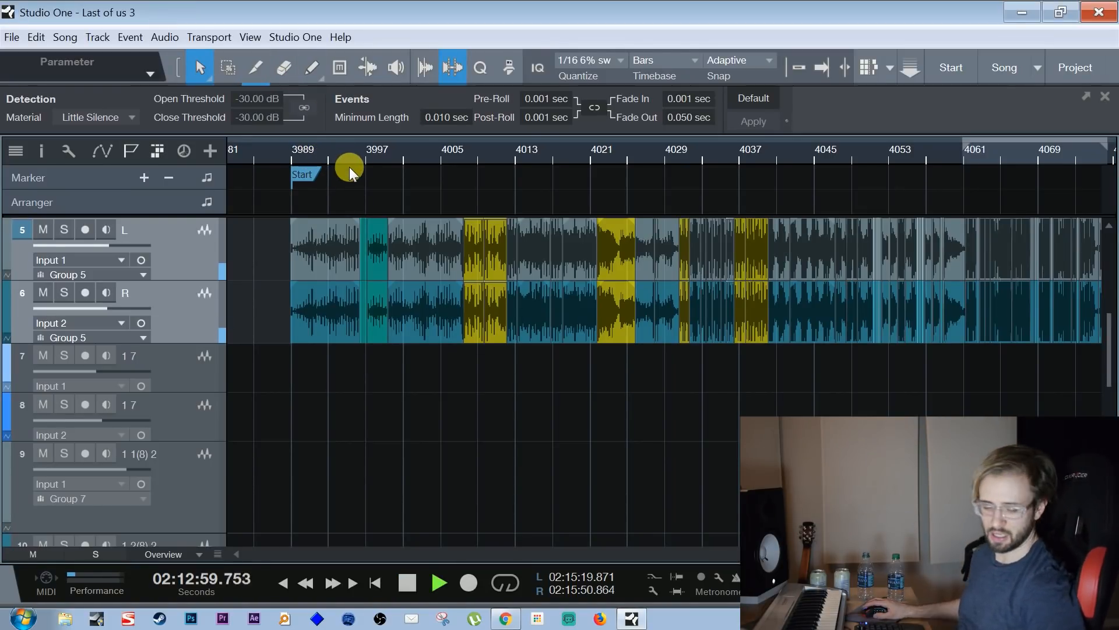
# Stop playback and step through the edited events on tracks 5 and 6, from the Start marker to about bar 4063
pyautogui.press('space')
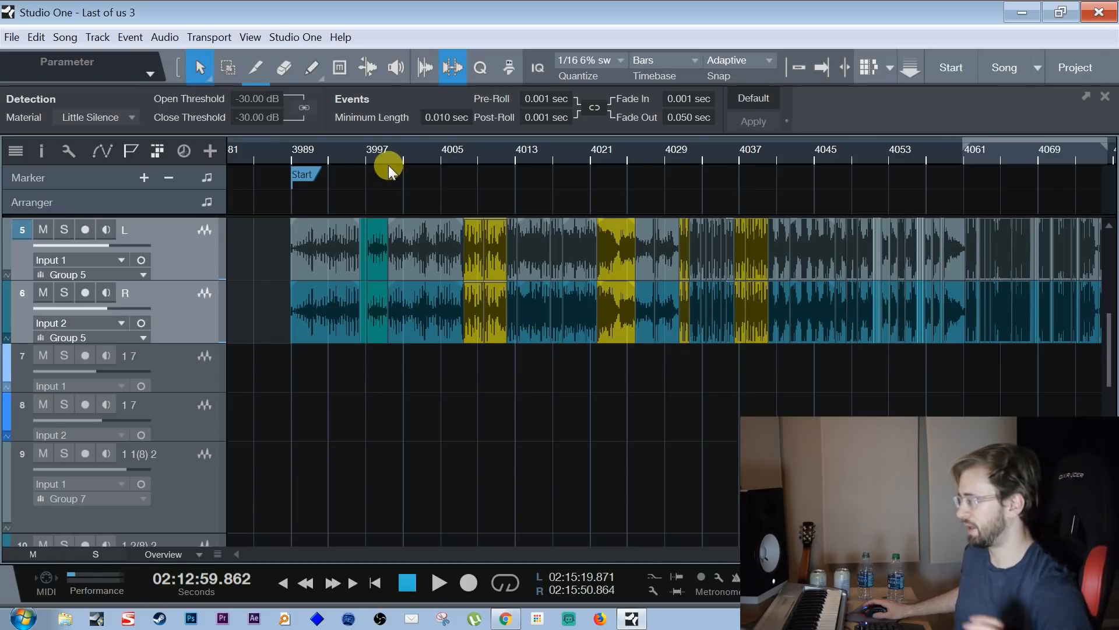
pyautogui.press('w')
pyautogui.moveTo(328, 130); pyautogui.dragTo(389, 161)
pyautogui.click(313, 240)
pyautogui.press('Right')
pyautogui.press('Right')
pyautogui.press('Right')
pyautogui.press('Right')
pyautogui.press('Right')
pyautogui.press('Right')
pyautogui.press('Right')
pyautogui.press('Right')
pyautogui.press('Right')
pyautogui.press('Right')
pyautogui.press('Right')
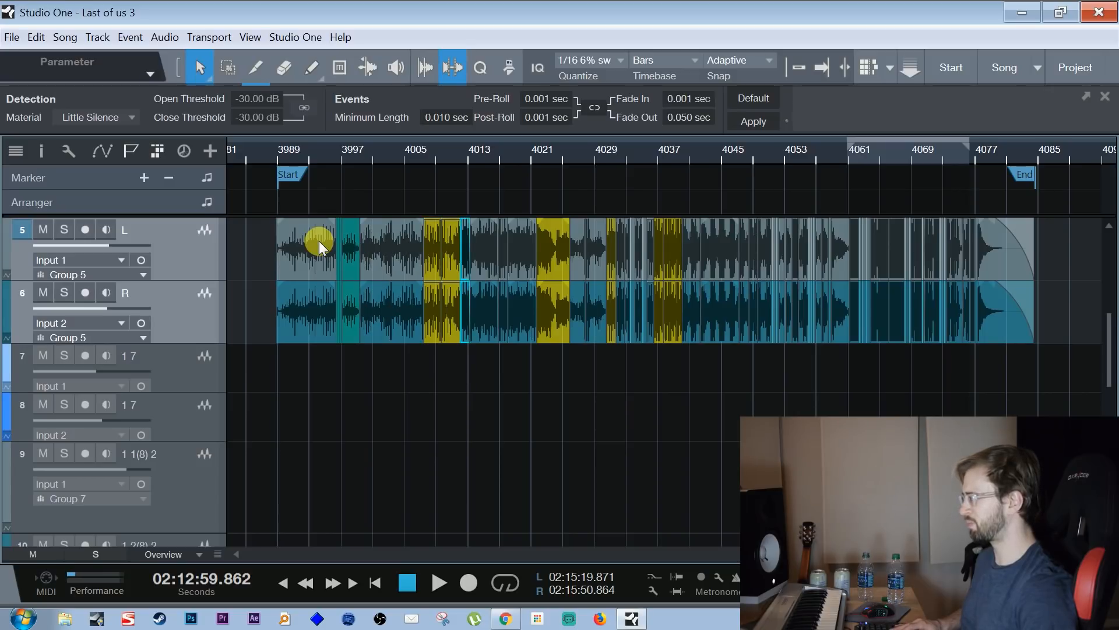
pyautogui.press('Right')
pyautogui.press('Right')
pyautogui.press('Right')
pyautogui.press('Right')
pyautogui.press('Right')
pyautogui.press('Right')
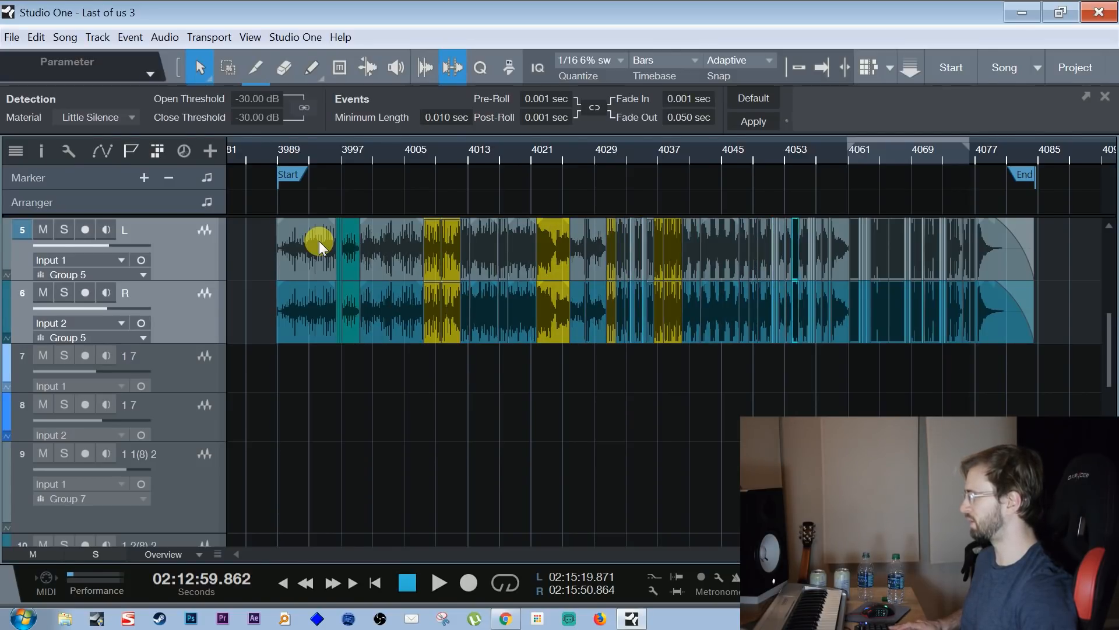
pyautogui.press('Right')
pyautogui.press('Right')
pyautogui.press('Right')
pyautogui.press('Right')
pyautogui.press('Right')
pyautogui.press('Right')
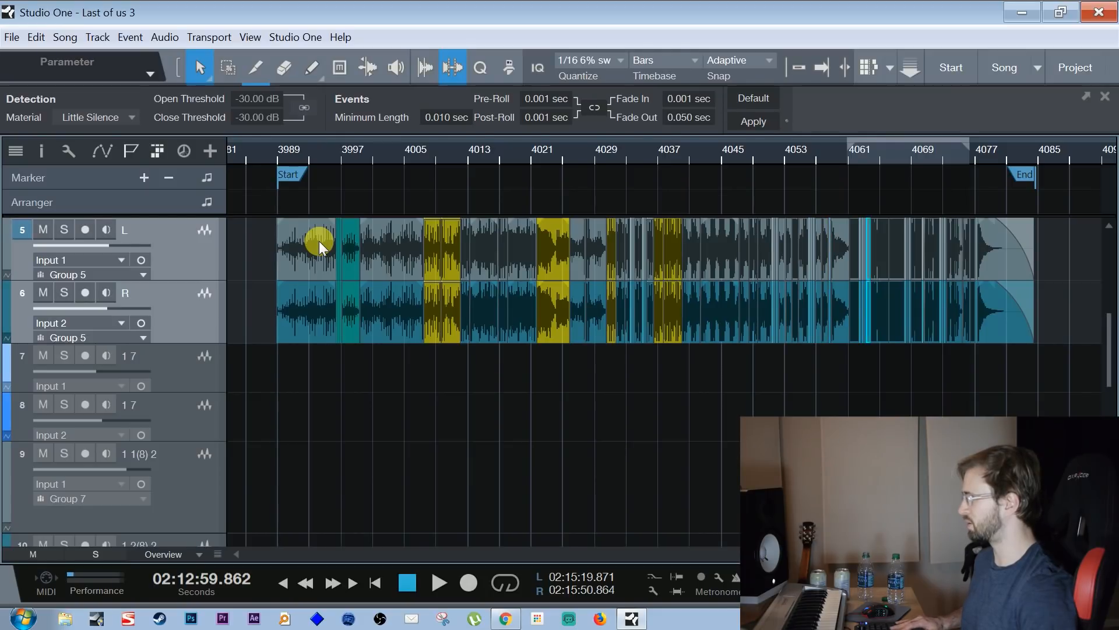
# Select the first event after the Start marker and step into the short green events near bar 3997 on tracks 5 and 6
pyautogui.click(319, 240)
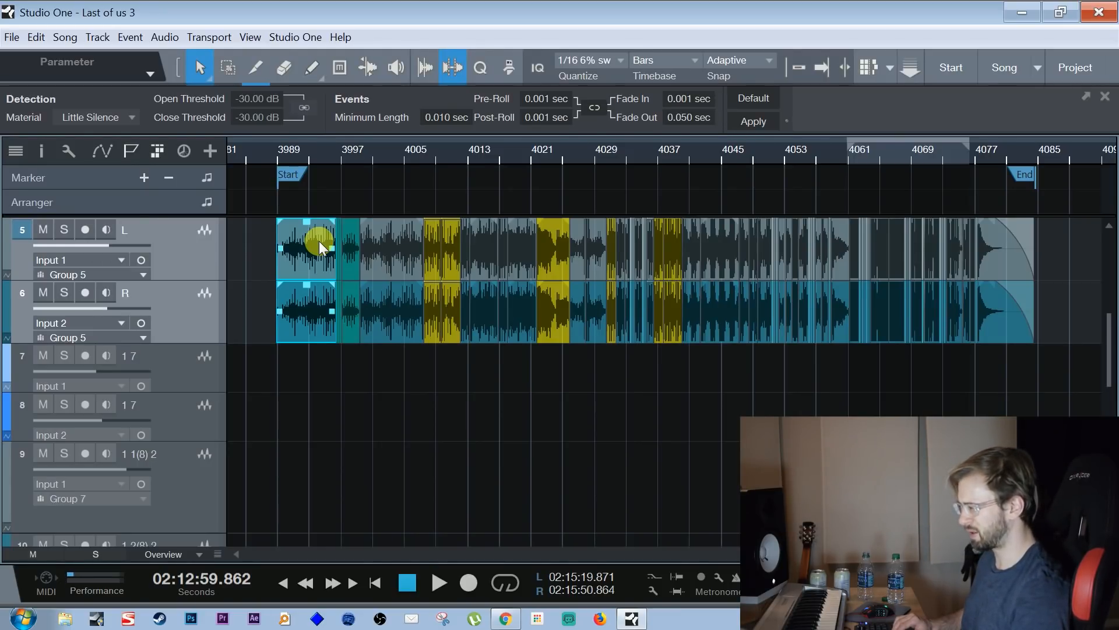
pyautogui.moveTo(302, 158)
pyautogui.mouseDown()
pyautogui.moveTo(309, 176)
pyautogui.moveTo(340, 188)
pyautogui.moveTo(338, 159)
pyautogui.moveTo(333, 169)
pyautogui.moveTo(348, 181)
pyautogui.moveTo(328, 174)
pyautogui.moveTo(331, 158)
pyautogui.moveTo(351, 184)
pyautogui.moveTo(350, 234)
pyautogui.mouseUp()
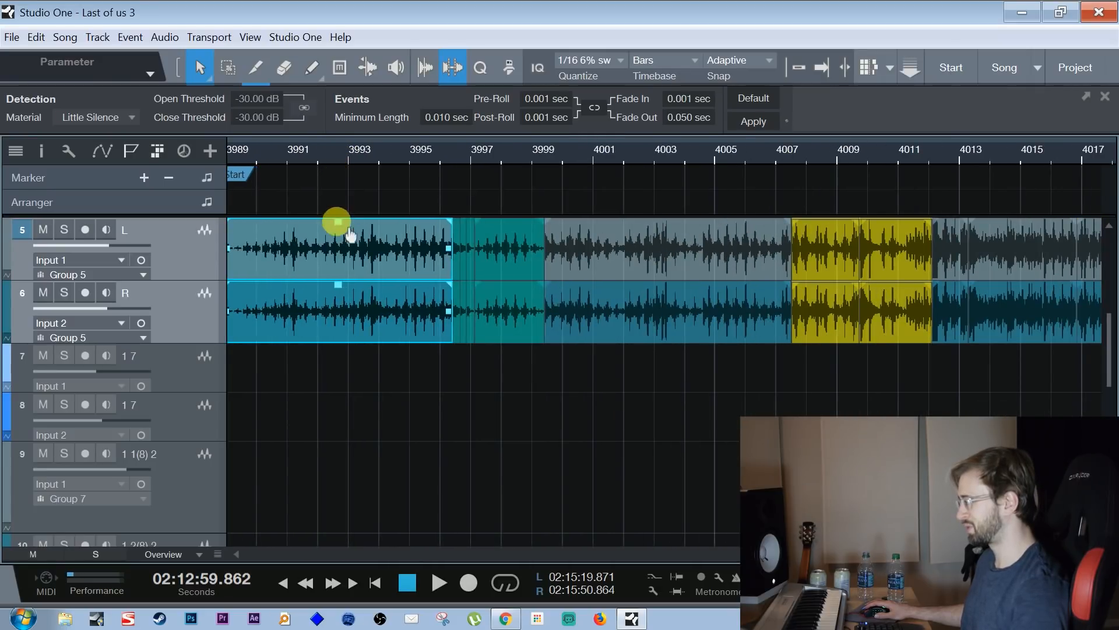
pyautogui.moveTo(337, 156); pyautogui.dragTo(352, 261)
pyautogui.press('Right')
pyautogui.press('Right')
pyautogui.press('Right')
pyautogui.press('Right')
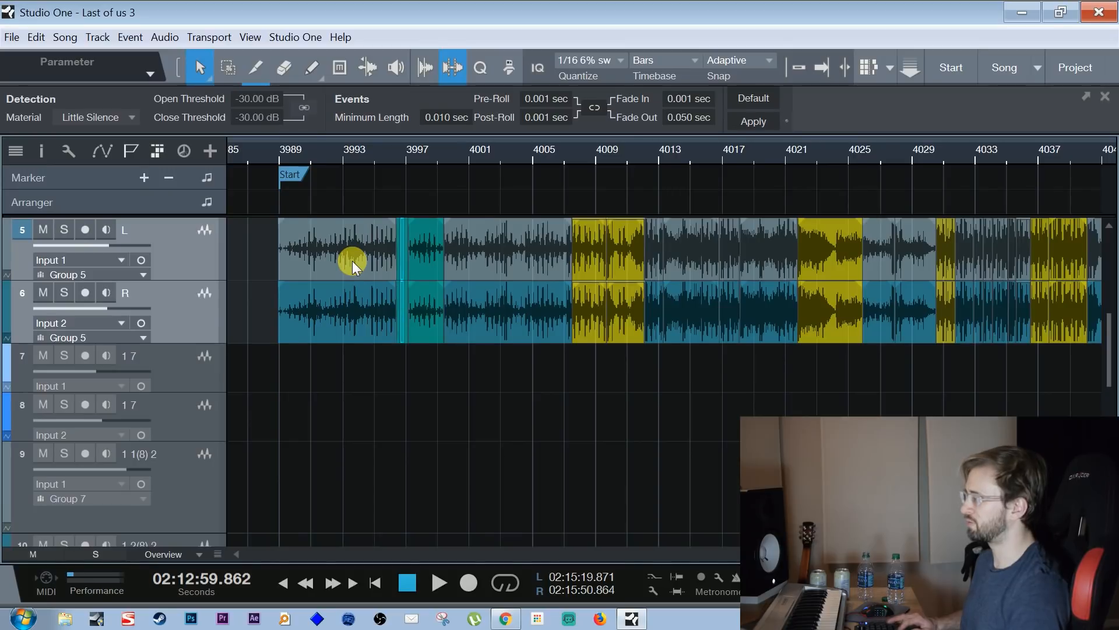
# Step through the events on tracks 5 and 6 from the yellow one near bar 4008 to about bar 4034
pyautogui.press('Down')
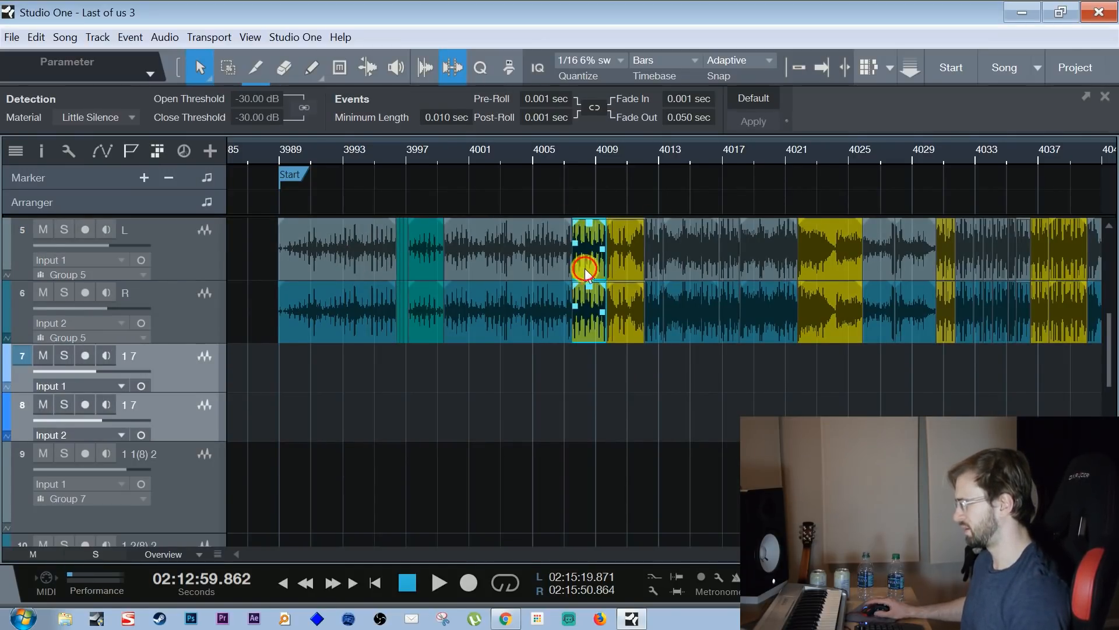
pyautogui.press('Up')
pyautogui.press('Right')
pyautogui.press('Right')
pyautogui.press('Right')
pyautogui.press('Right')
pyautogui.press('Right')
pyautogui.press('Right')
pyautogui.press('Right')
pyautogui.press('Right')
pyautogui.press('Right')
pyautogui.press('Right')
pyautogui.moveTo(1006, 153); pyautogui.dragTo(607, 154)
# Continue stepping through the events on tracks 5 and 6, past the last yellow section to beyond bar 4057
pyautogui.press('Right')
pyautogui.press('Right')
pyautogui.press('Right')
pyautogui.press('Right')
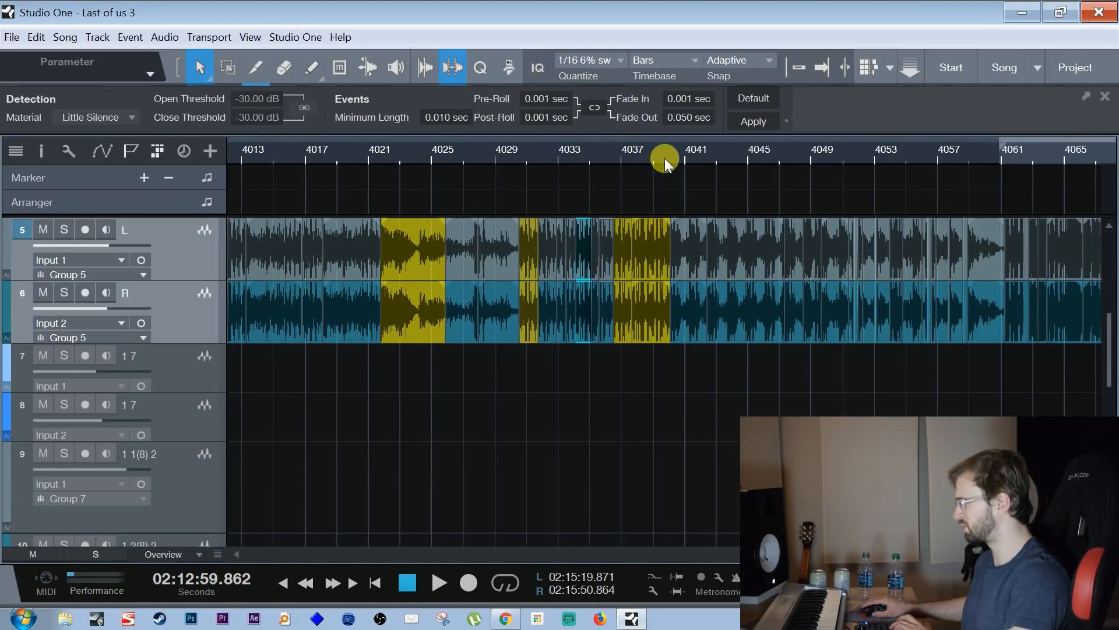
pyautogui.press('Right')
pyautogui.press('Right')
pyautogui.press('Right')
pyautogui.press('Right')
pyautogui.press('Right')
pyautogui.press('Right')
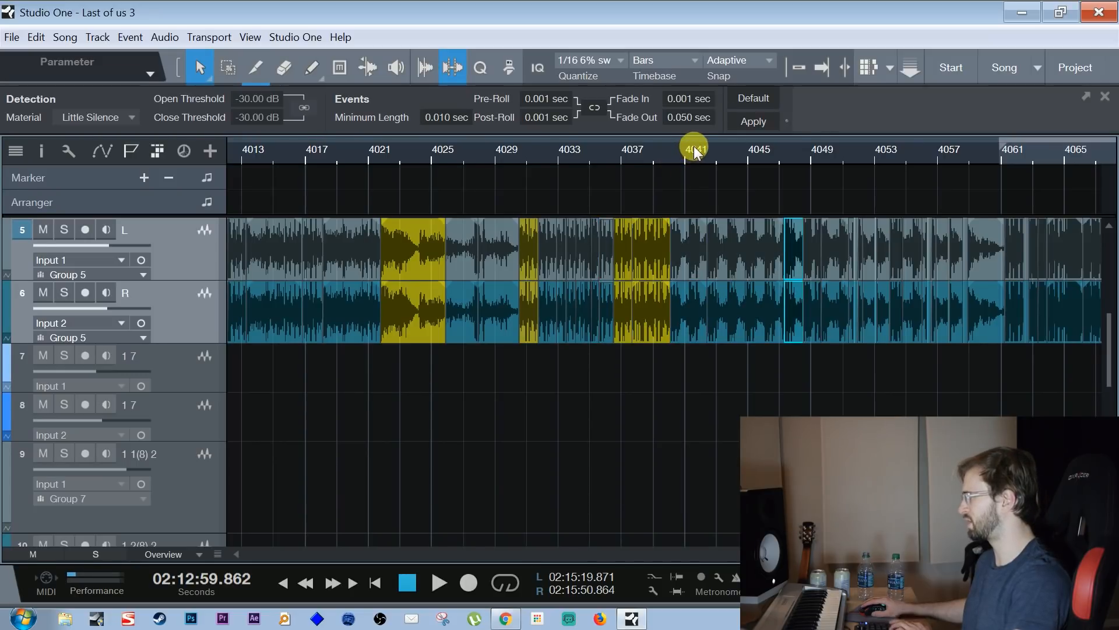
pyautogui.press('Right')
pyautogui.press('Right')
pyautogui.press('Right')
pyautogui.press('Right')
pyautogui.press('Right')
pyautogui.press('Right')
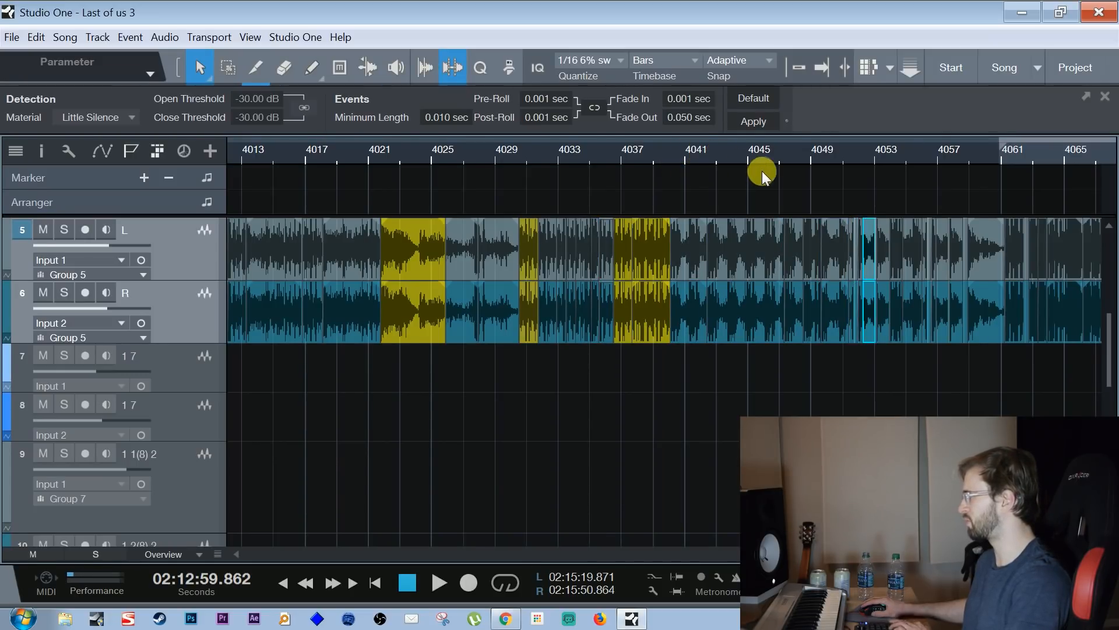
pyautogui.press('Right')
pyautogui.press('Right')
pyautogui.press('Right')
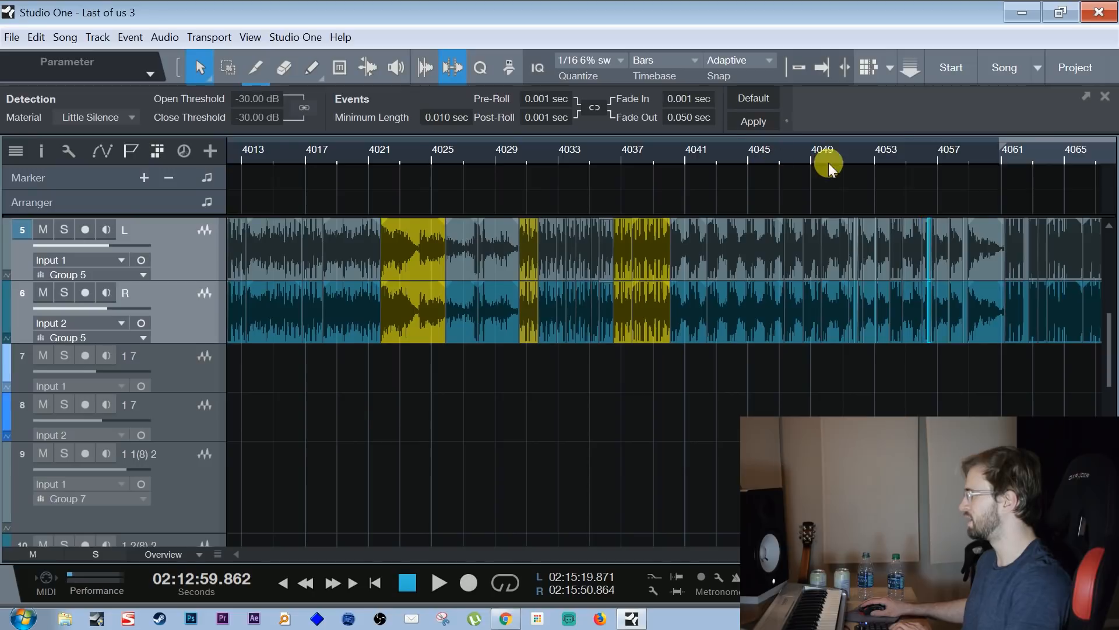
pyautogui.moveTo(894, 150); pyautogui.dragTo(730, 150)
pyautogui.press('Right')
pyautogui.press('Right')
pyautogui.press('Right')
pyautogui.press('Right')
pyautogui.press('Right')
pyautogui.press('Right')
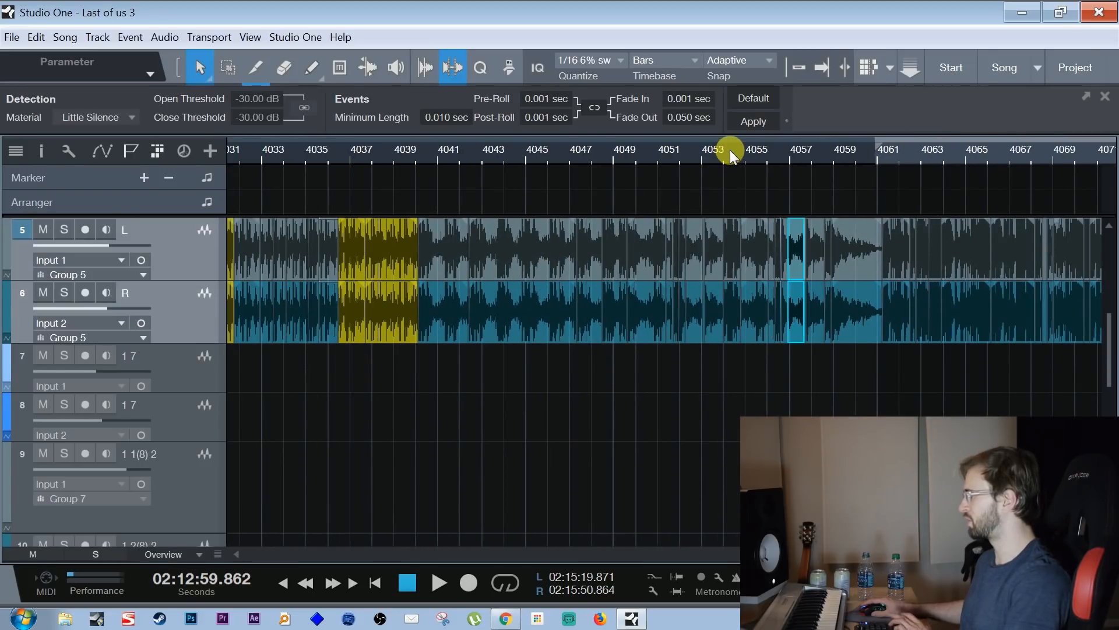
# Step through the remaining events on tracks 5 and 6 up to the fading final event before the End marker
pyautogui.press('Right')
pyautogui.press('Right')
pyautogui.moveTo(827, 155); pyautogui.dragTo(746, 134)
pyautogui.press('Right')
pyautogui.press('Right')
pyautogui.press('Right')
pyautogui.press('Right')
pyautogui.press('Right')
pyautogui.press('Right')
pyautogui.press('Right')
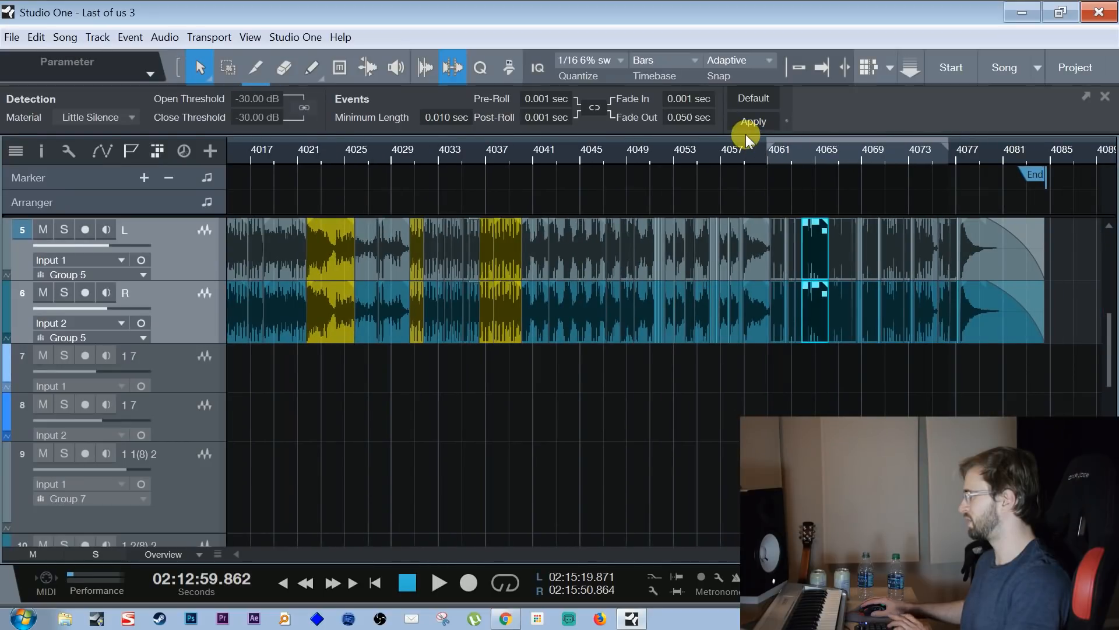
pyautogui.press('Right')
pyautogui.press('Right')
pyautogui.press('Right')
pyautogui.press('Right')
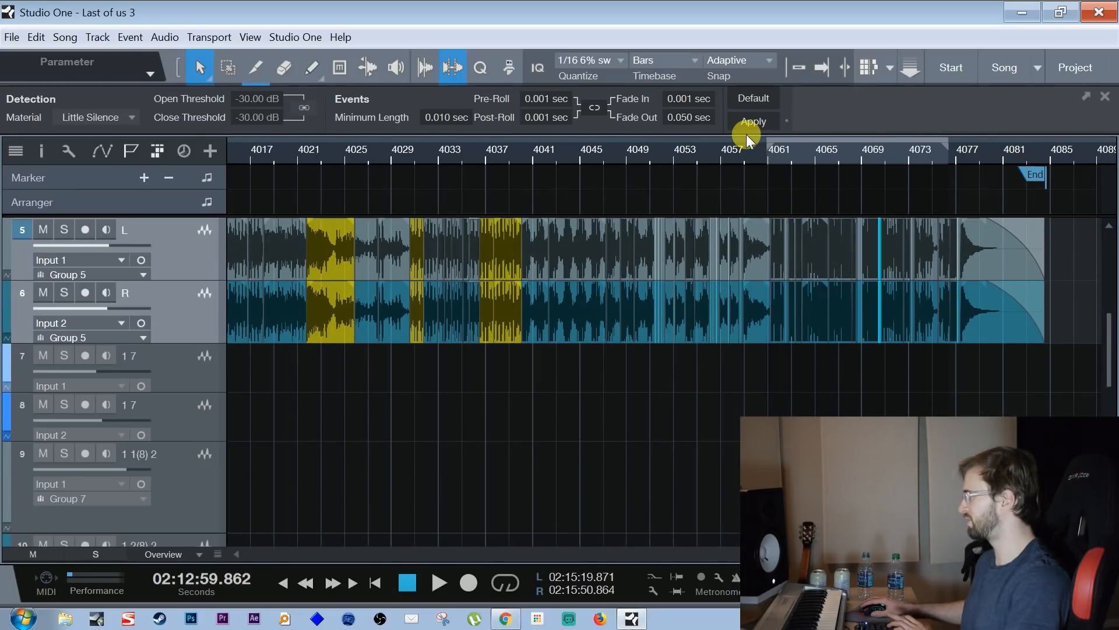
pyautogui.press('Right')
pyautogui.press('Right')
pyautogui.press('Right')
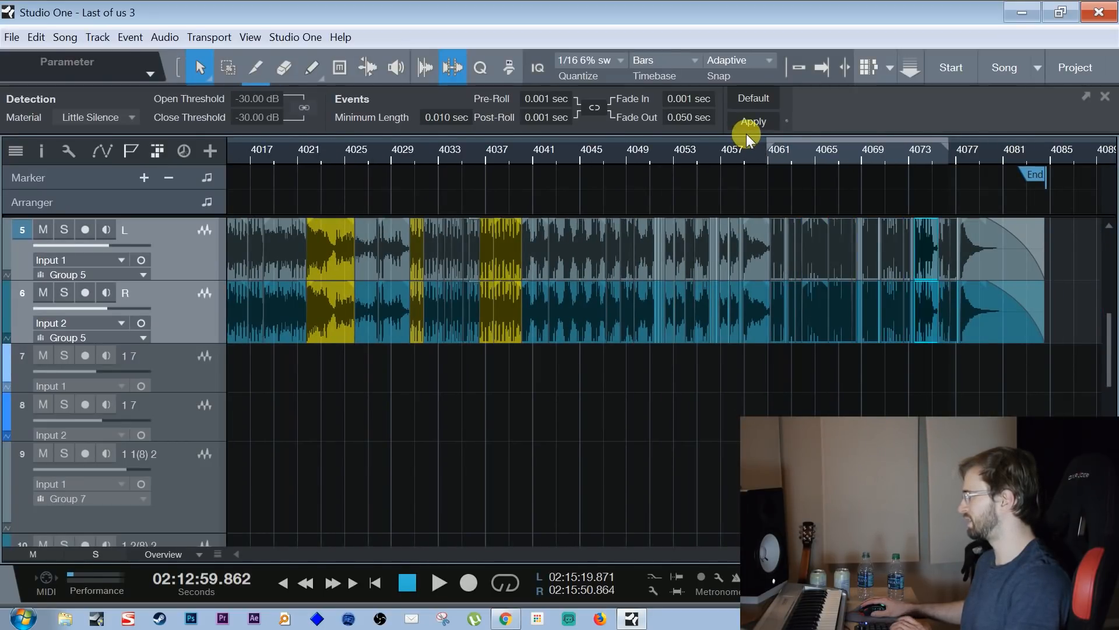
pyautogui.press('Right')
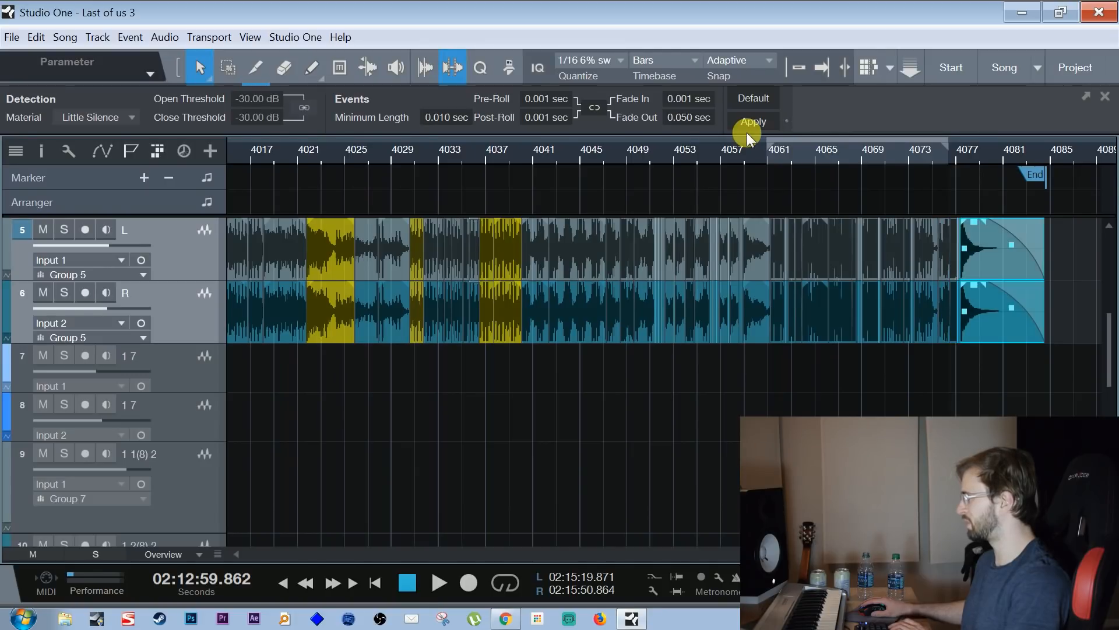
# Examine the individual green events between about bars 3996 and 3999 on tracks 5 and 6 at close range
pyautogui.moveTo(675, 155); pyautogui.dragTo(722, 139)
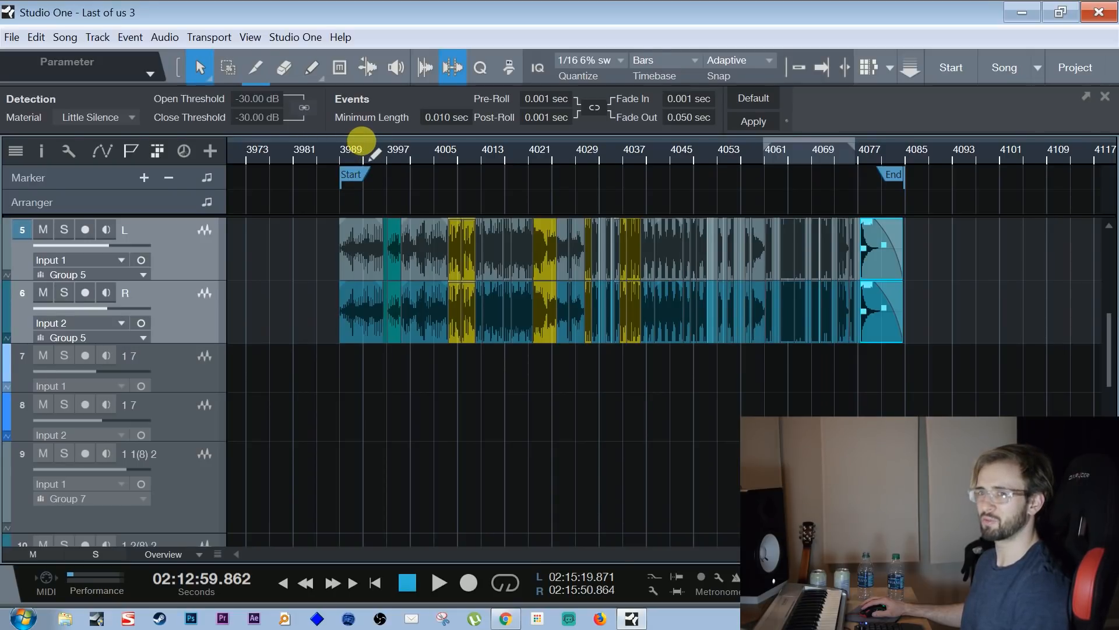
pyautogui.moveTo(377, 163); pyautogui.dragTo(332, 232)
pyautogui.click(518, 252)
pyautogui.click(547, 253)
pyautogui.press('Right')
pyautogui.press('Right')
pyautogui.press('Left')
pyautogui.press('Left')
pyautogui.press('Left')
pyautogui.press('Right')
pyautogui.press('Left')
pyautogui.press('Right')
pyautogui.press('Right')
pyautogui.press('Right')
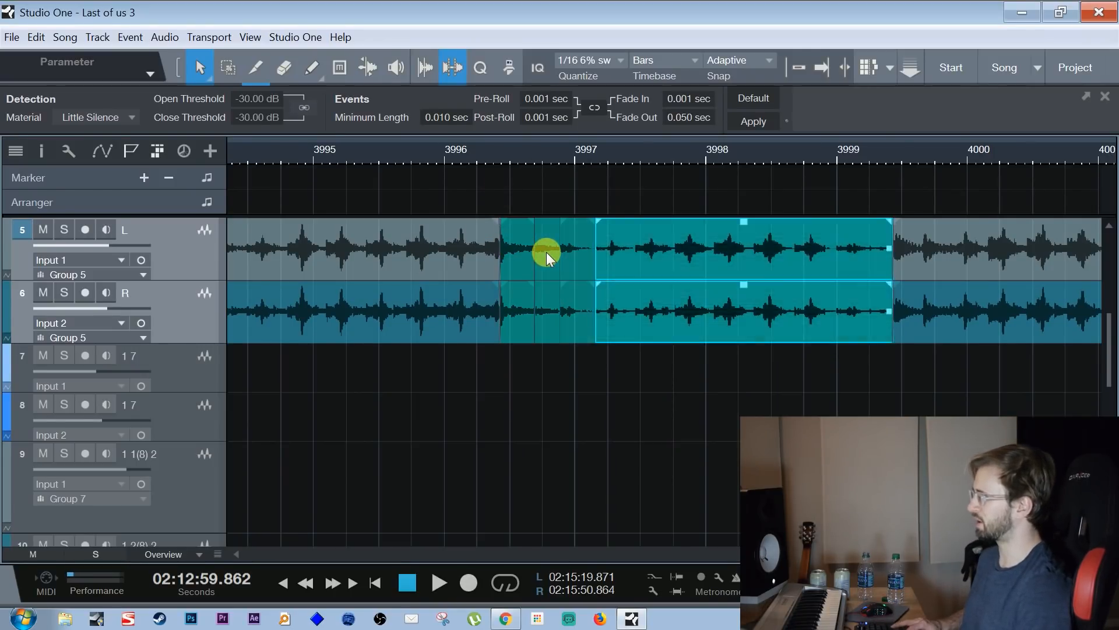
pyautogui.press('Right')
pyautogui.press('Right')
pyautogui.press('Left')
pyautogui.press('Left')
pyautogui.press('Left')
pyautogui.press('Right')
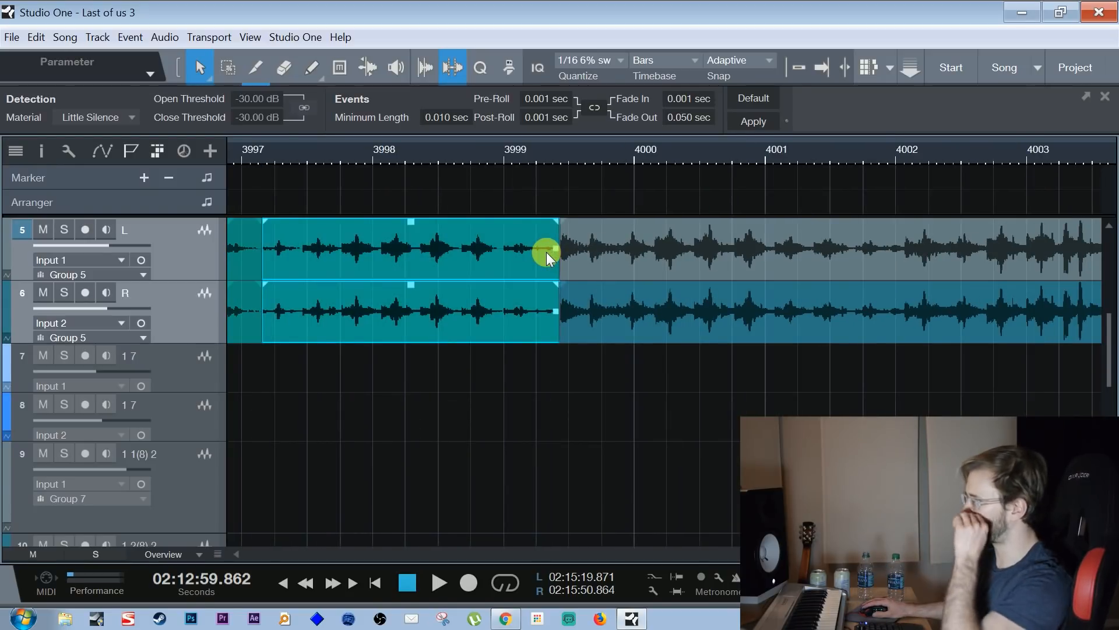
# Review the full length of the arrangement and place the playback cursor just before the Start marker
pyautogui.moveTo(524, 150); pyautogui.dragTo(565, 101)
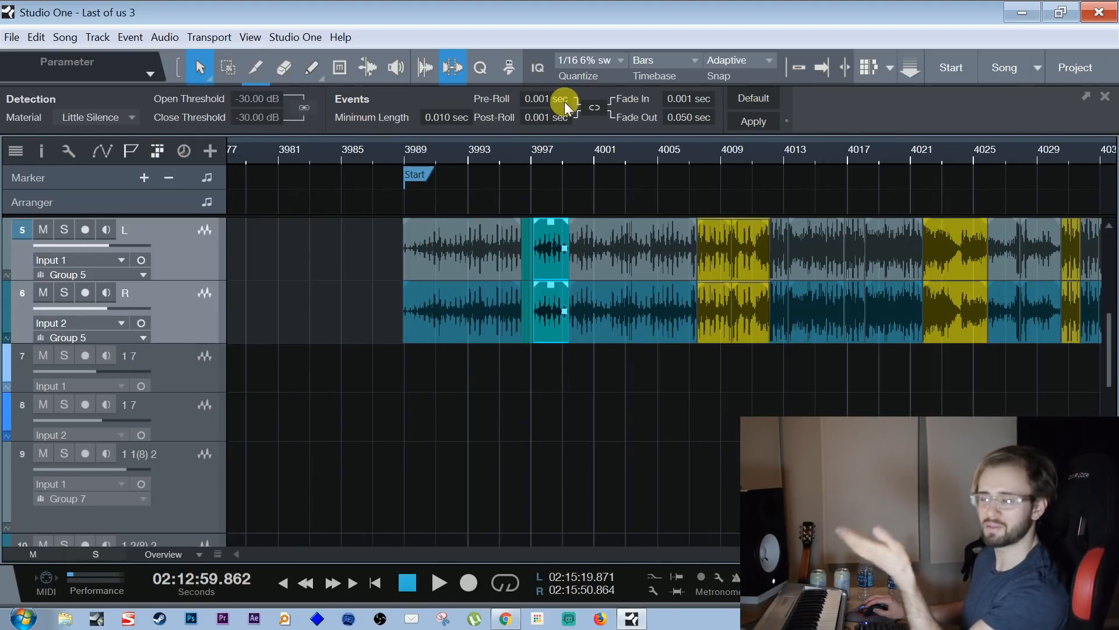
pyautogui.moveTo(516, 149); pyautogui.dragTo(665, 171)
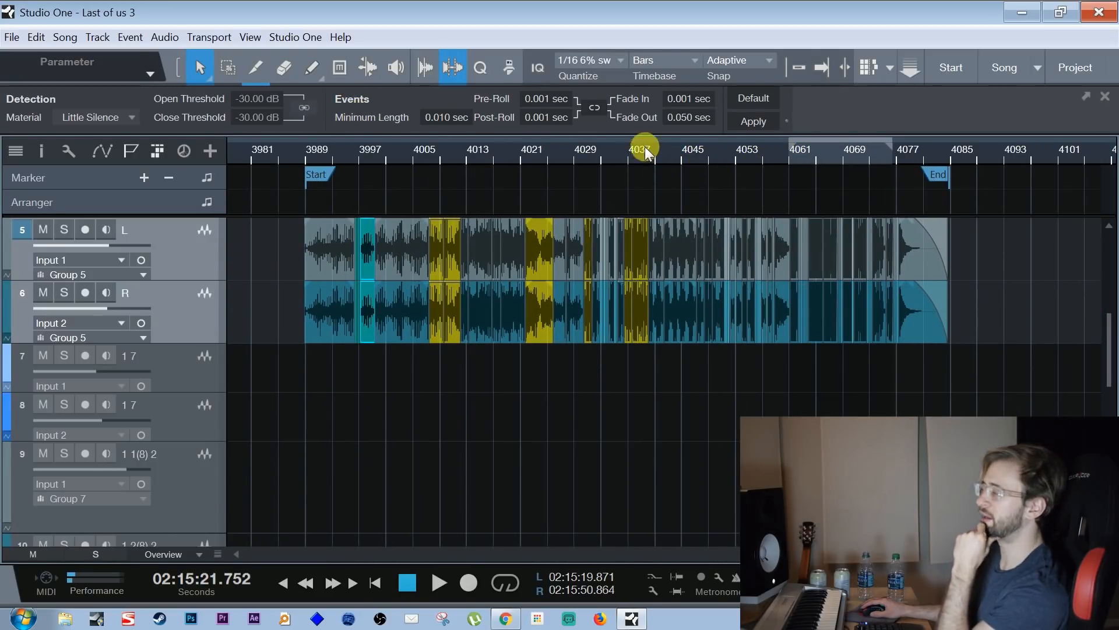
pyautogui.click(305, 151)
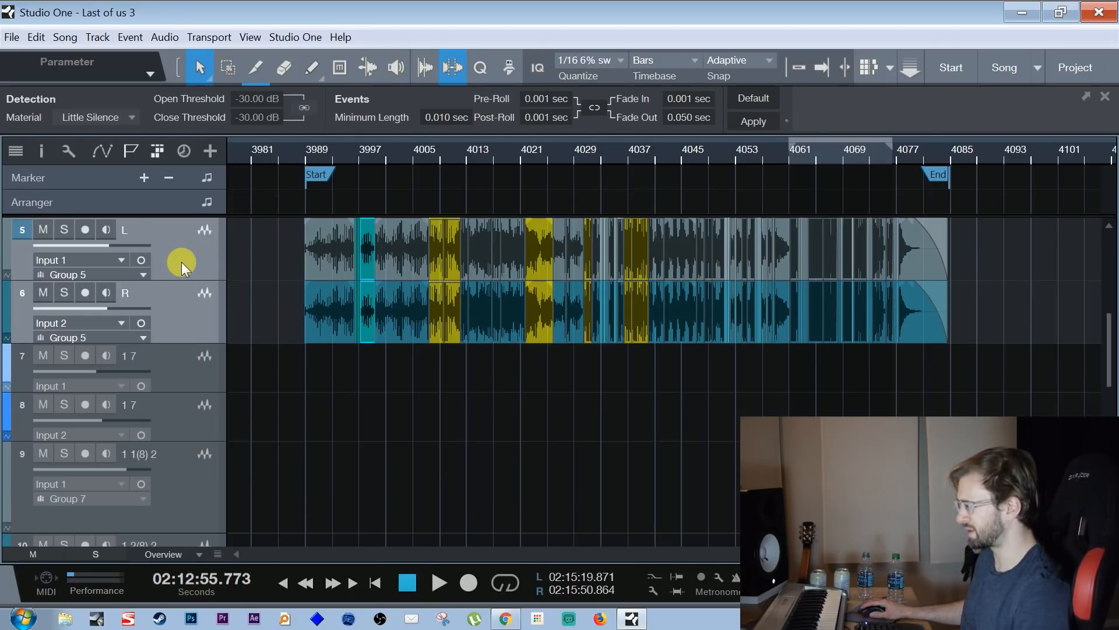
pyautogui.moveTo(271, 156); pyautogui.dragTo(308, 183)
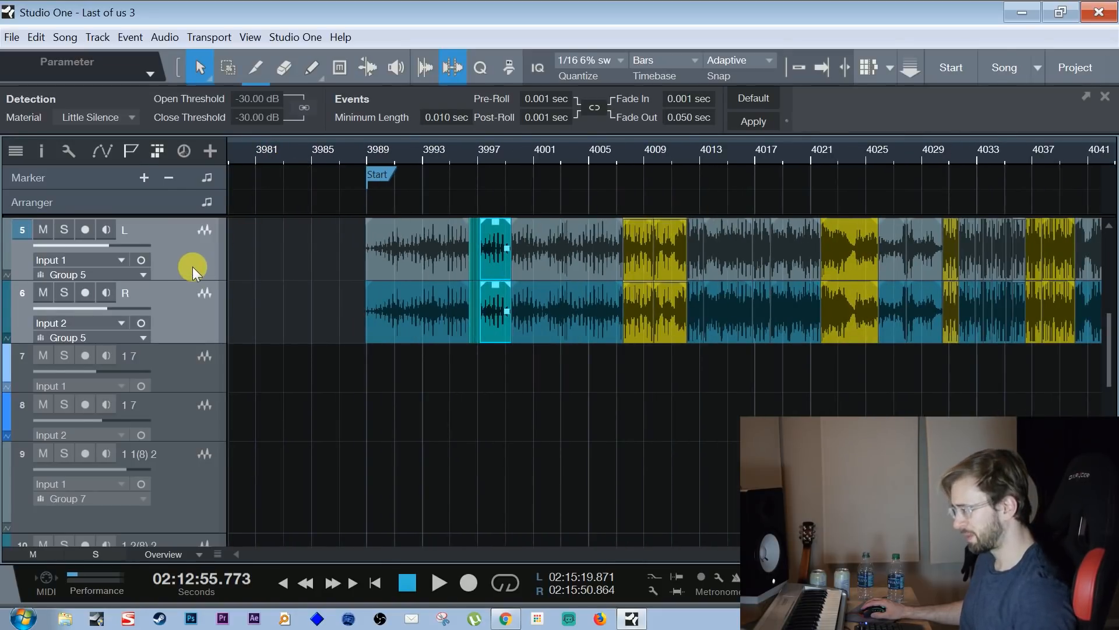
# Dissolve Group 5 on tracks 5 and 6 so the L and R tracks can be selected individually
pyautogui.click(180, 288)
pyautogui.hotkey('ctrl', 'shift', 'g')
pyautogui.click(182, 258)
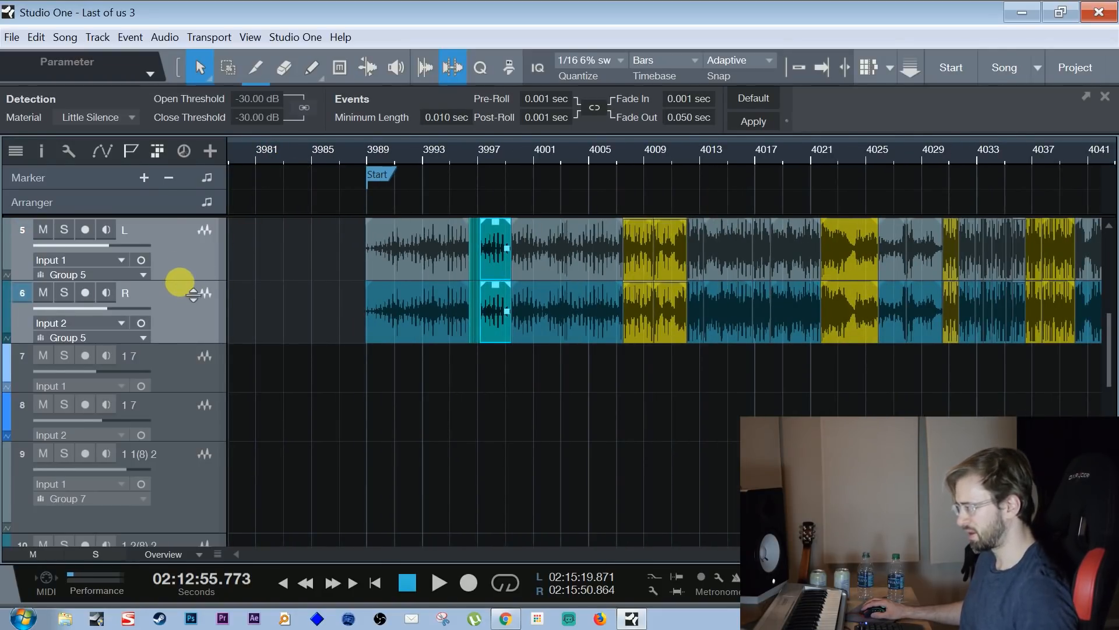
pyautogui.click(181, 297)
pyautogui.click(179, 260)
pyautogui.click(179, 308)
pyautogui.click(178, 259)
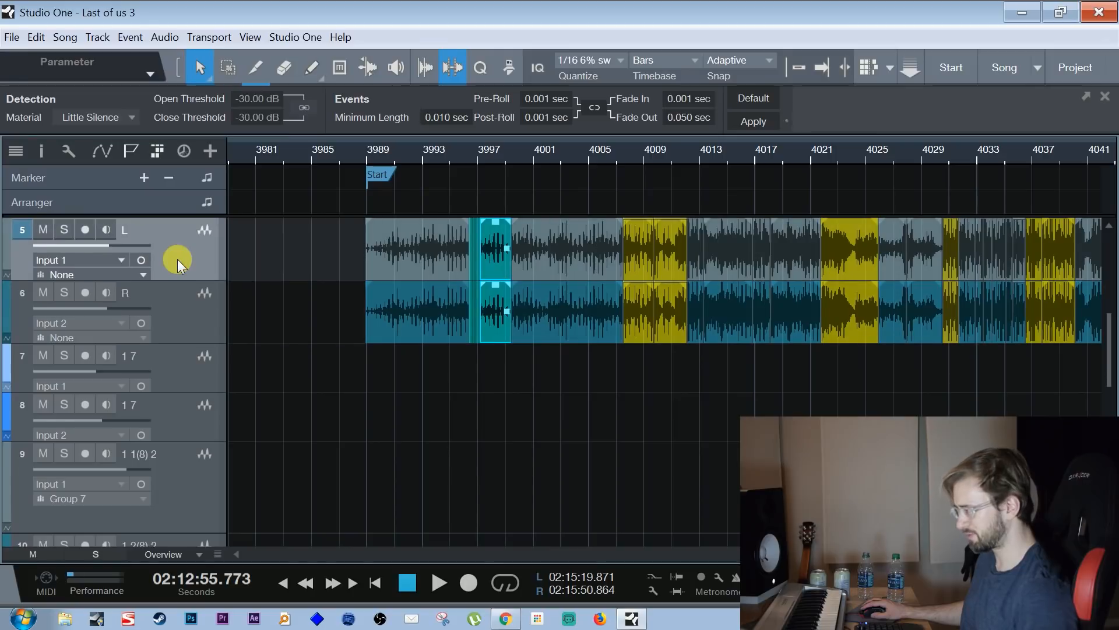
# Show the Pan automation of the L and R tracks to check their panning, and return both tracks to the event view
pyautogui.press('a')
pyautogui.press('p')
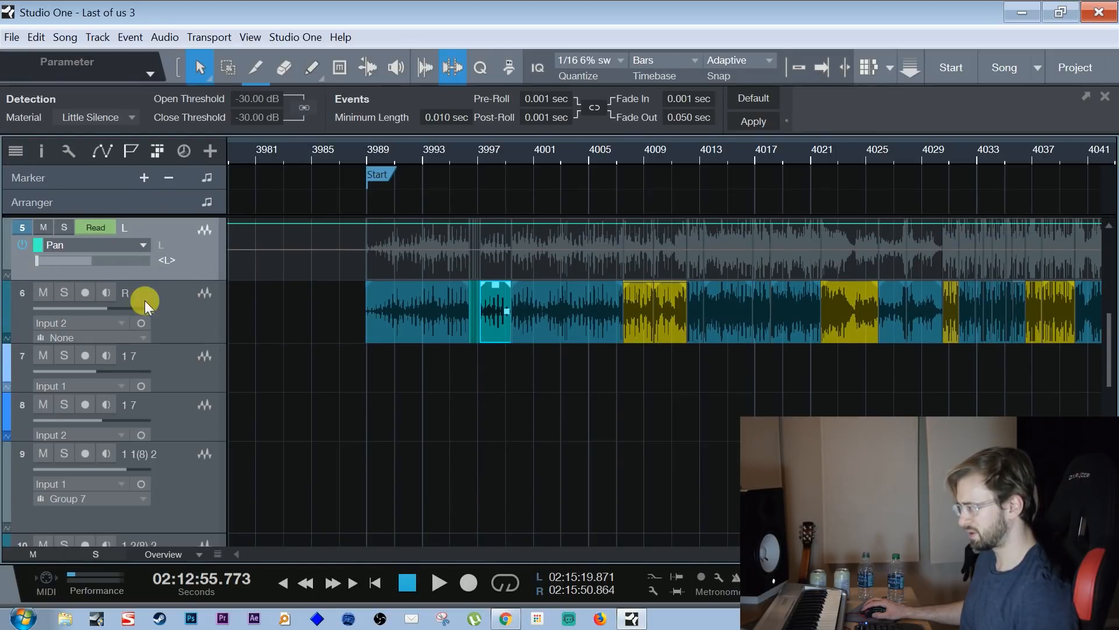
pyautogui.click(183, 327)
pyautogui.press('a')
pyautogui.press('p')
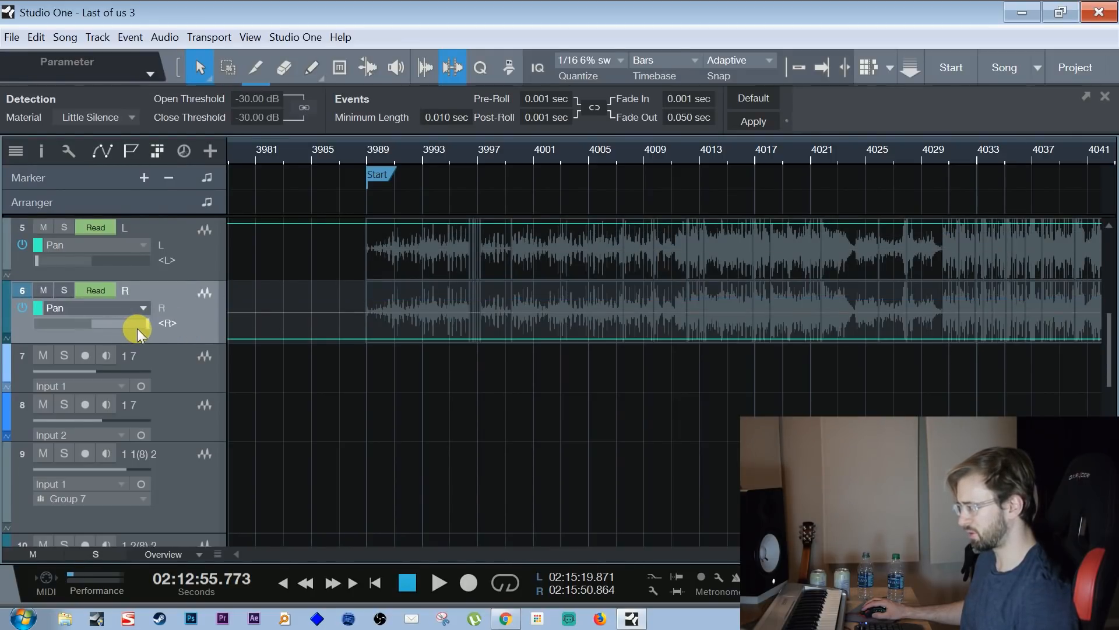
pyautogui.press('a')
pyautogui.click(187, 256)
pyautogui.press('a')
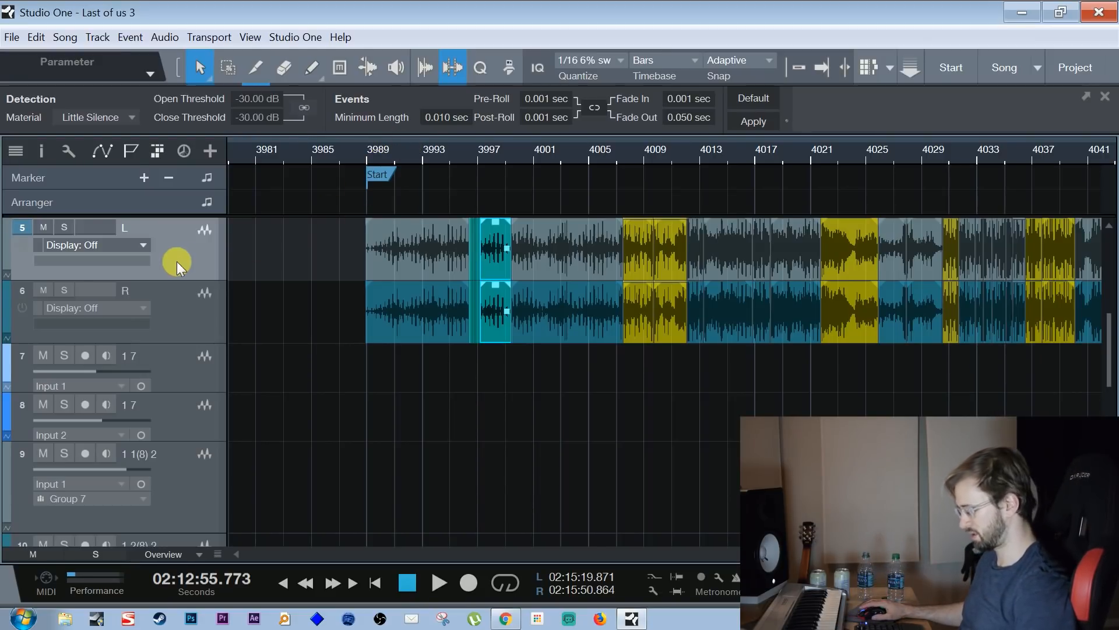
# Open the mixer console and examine the Verb and Bus 1 channels alongside the panned L and R channels
pyautogui.press('F3')
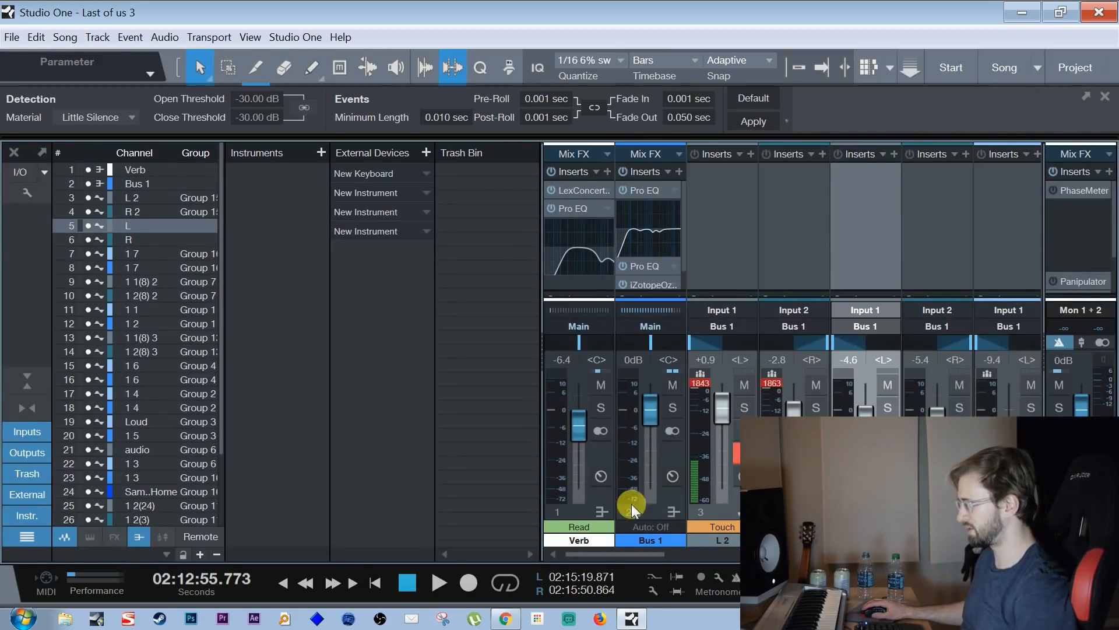
pyautogui.moveTo(641, 554); pyautogui.dragTo(663, 547)
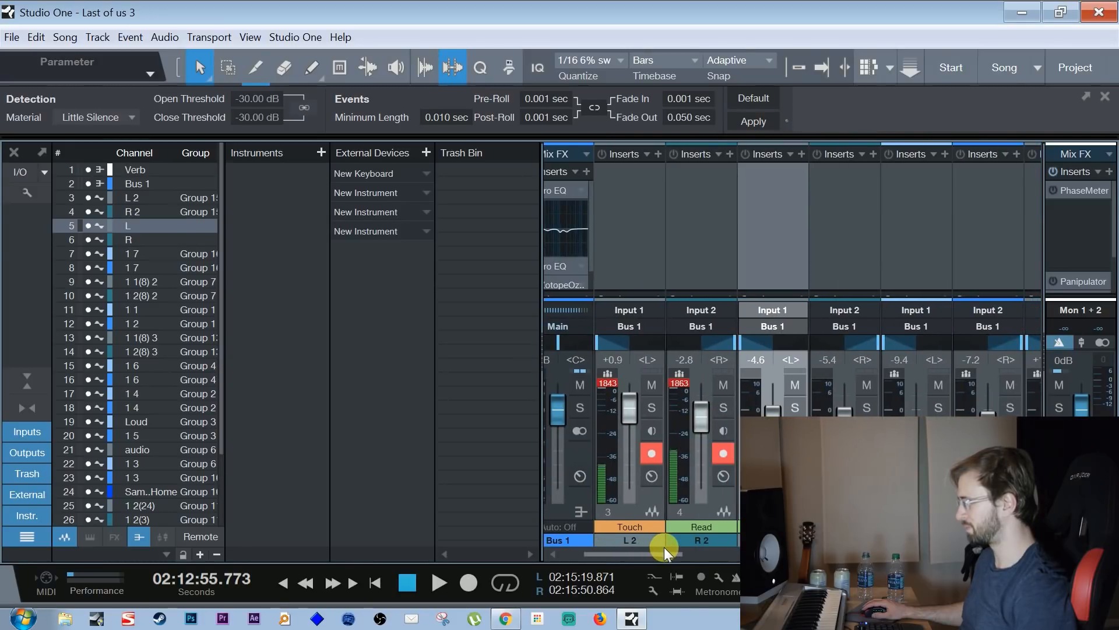
pyautogui.click(14, 154)
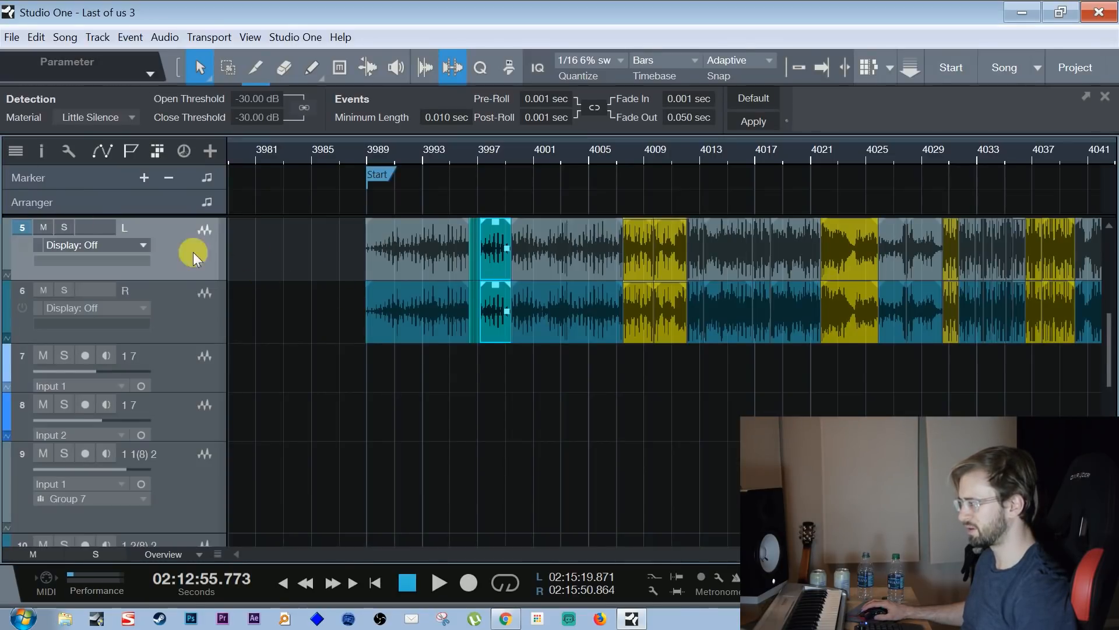
pyautogui.press('F3')
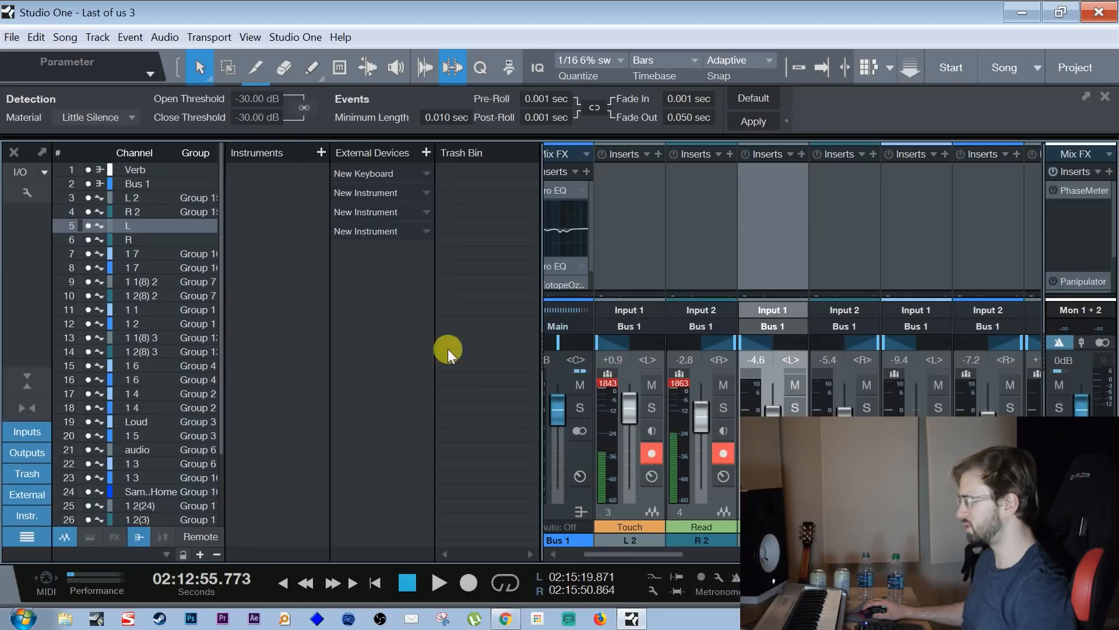
pyautogui.moveTo(671, 552); pyautogui.dragTo(649, 546)
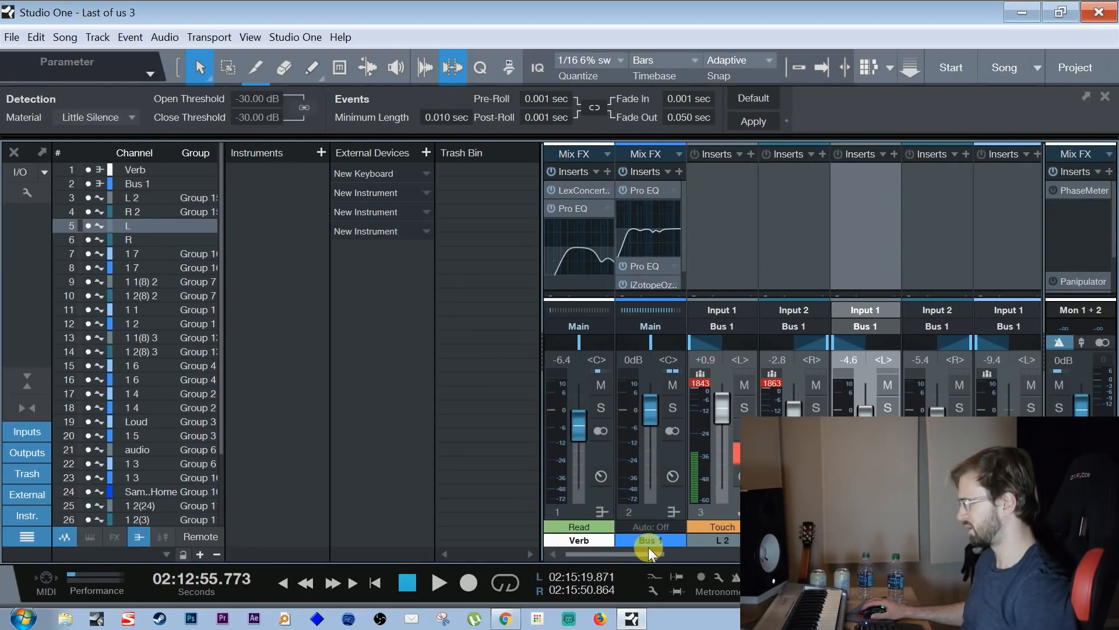
pyautogui.moveTo(696, 293); pyautogui.dragTo(692, 379)
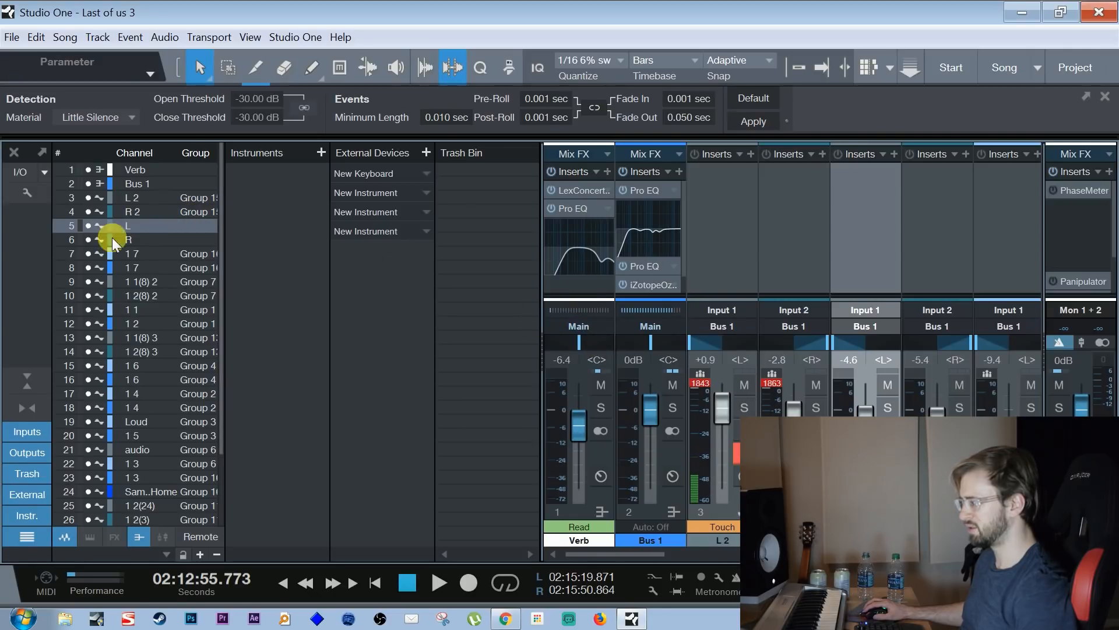
pyautogui.click(35, 381)
pyautogui.click(36, 383)
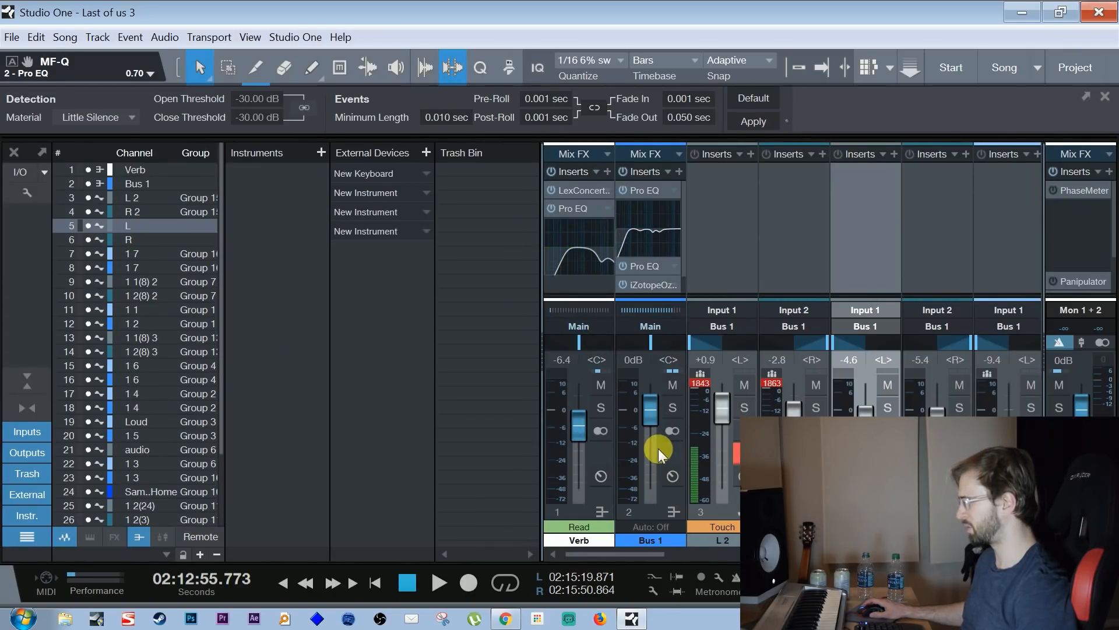
# Open the first Pro EQ on Bus 1, examine its low cut and midrange dips, and close it
pyautogui.scroll(-1, 684, 233)
pyautogui.scroll(1, 682, 229)
pyautogui.click(663, 190)
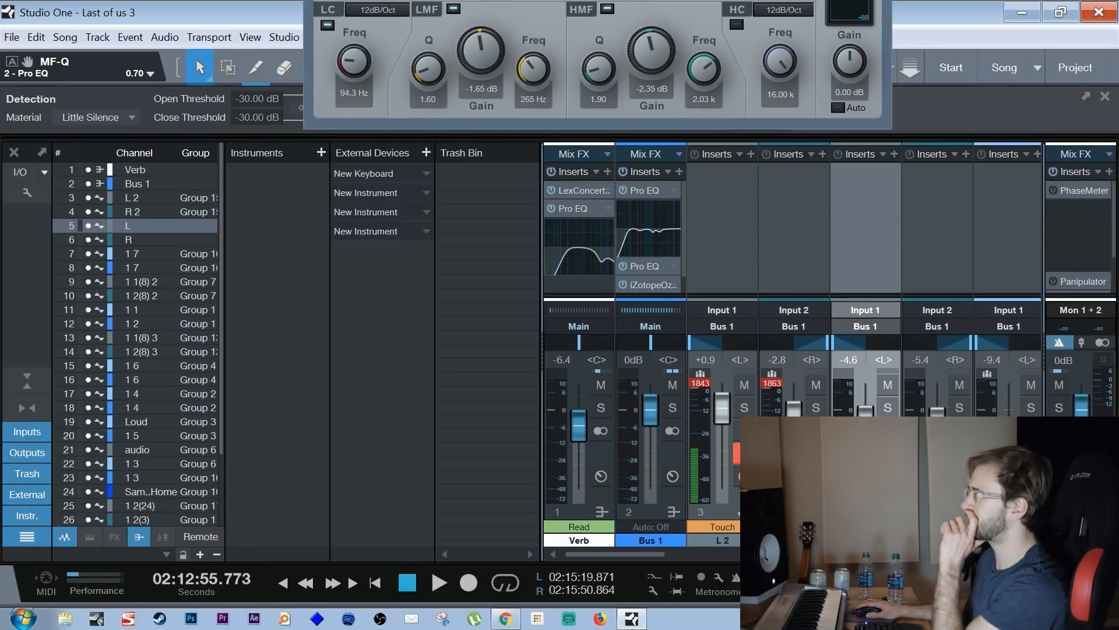
pyautogui.moveTo(676, 0); pyautogui.dragTo(542, 0)
pyautogui.moveTo(630, 0); pyautogui.dragTo(568, 66)
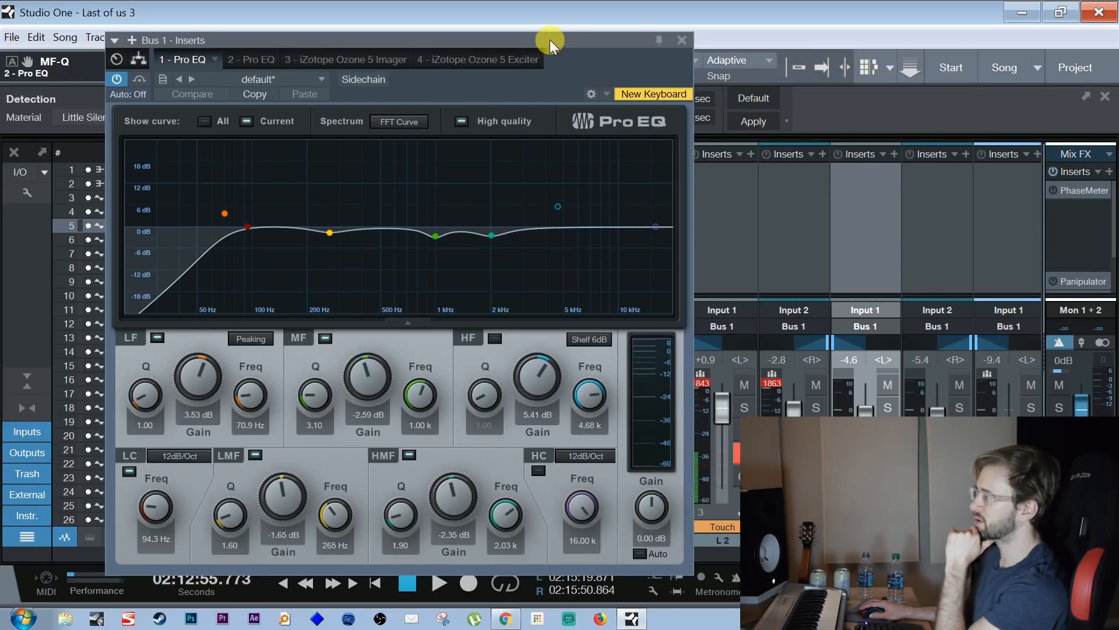
pyautogui.moveTo(550, 44); pyautogui.dragTo(496, 69)
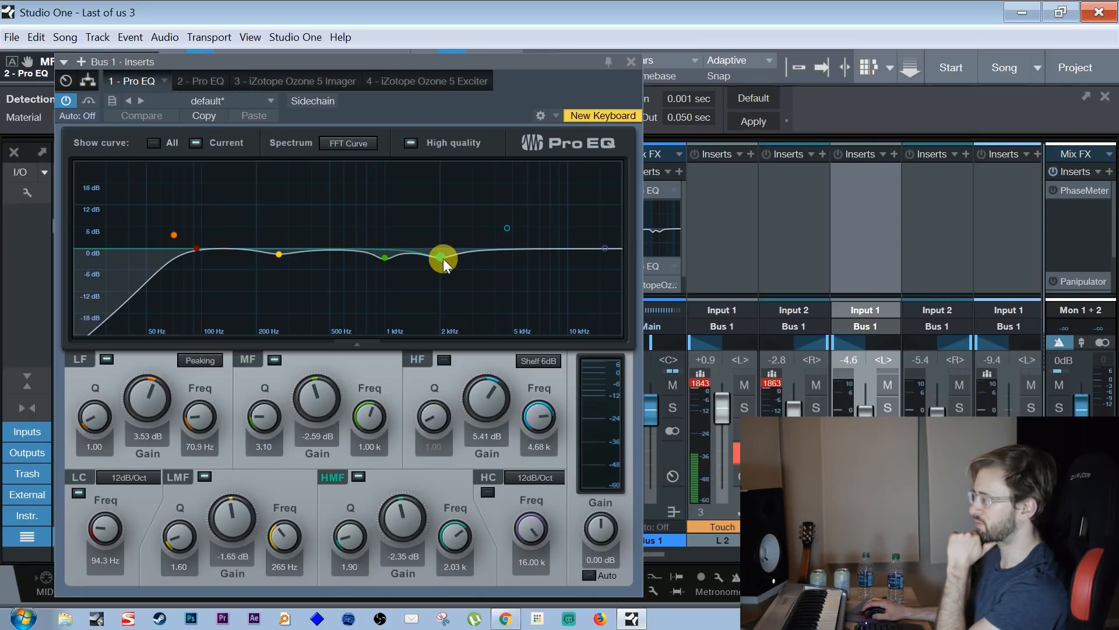
pyautogui.click(630, 59)
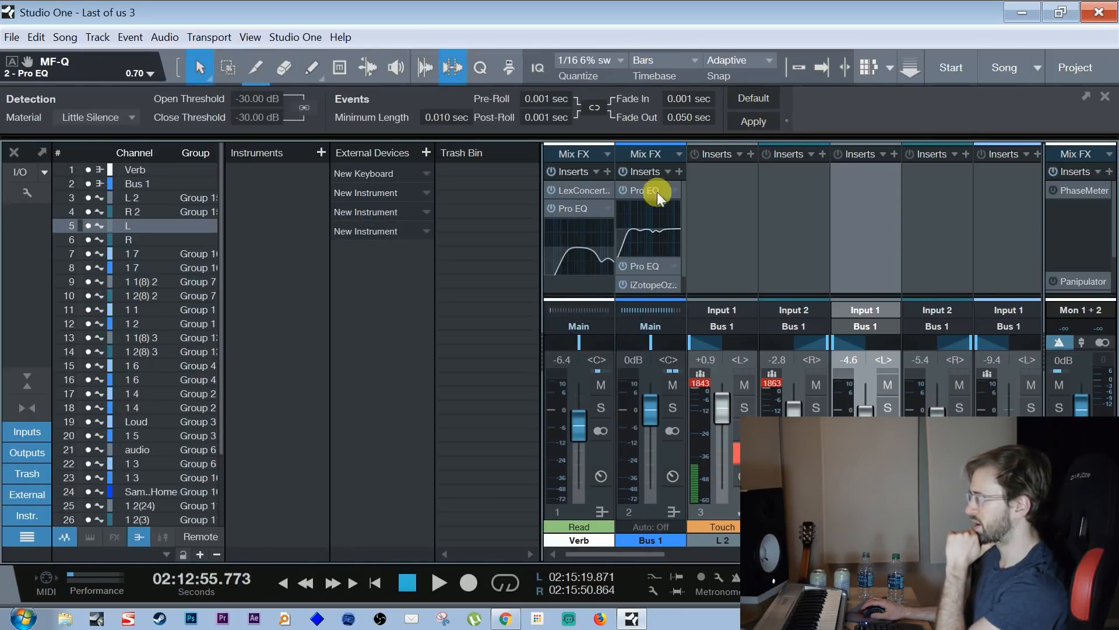
# Open the second Pro EQ on Bus 1, check its band settings, and close it
pyautogui.click(665, 267)
pyautogui.moveTo(497, 58)
pyautogui.mouseDown()
pyautogui.moveTo(542, 102)
pyautogui.moveTo(537, 74)
pyautogui.moveTo(514, 65)
pyautogui.mouseUp()
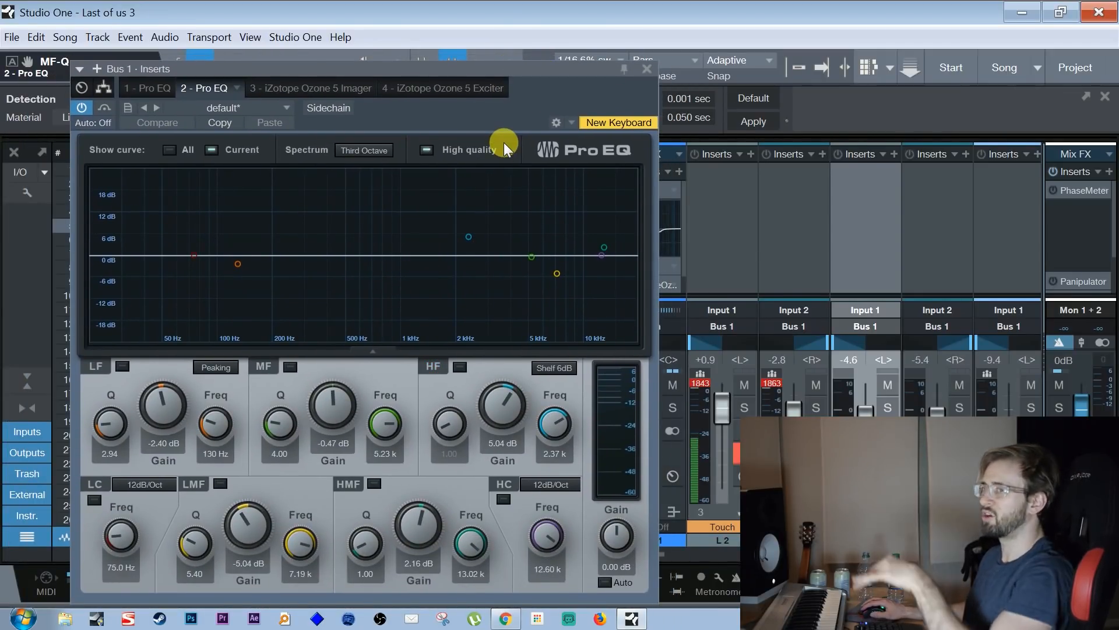
pyautogui.moveTo(519, 69); pyautogui.dragTo(491, 68)
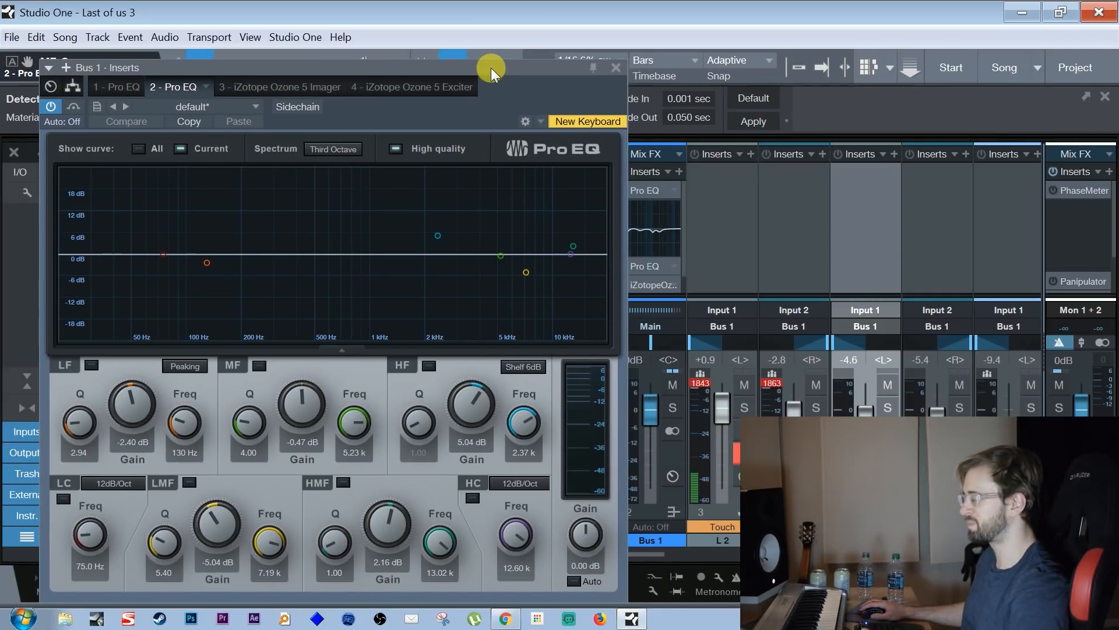
pyautogui.click(616, 67)
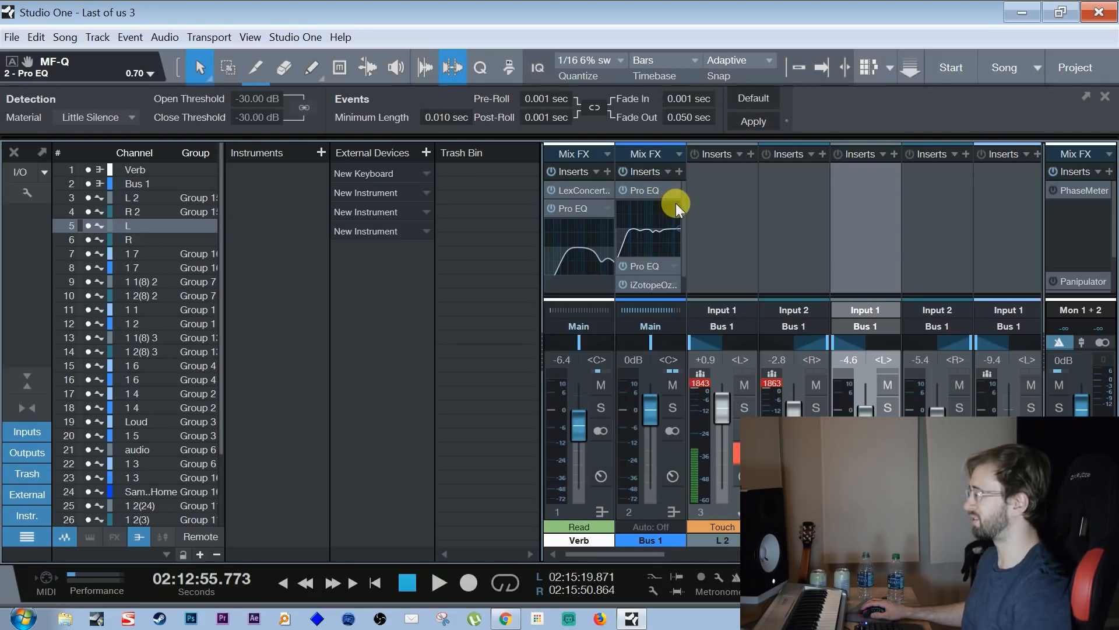
# Examine the band widths in the iZotope Ozone 5 Imager on Bus 1, playing a short passage to watch the vectorscope
pyautogui.scroll(-1, 681, 225)
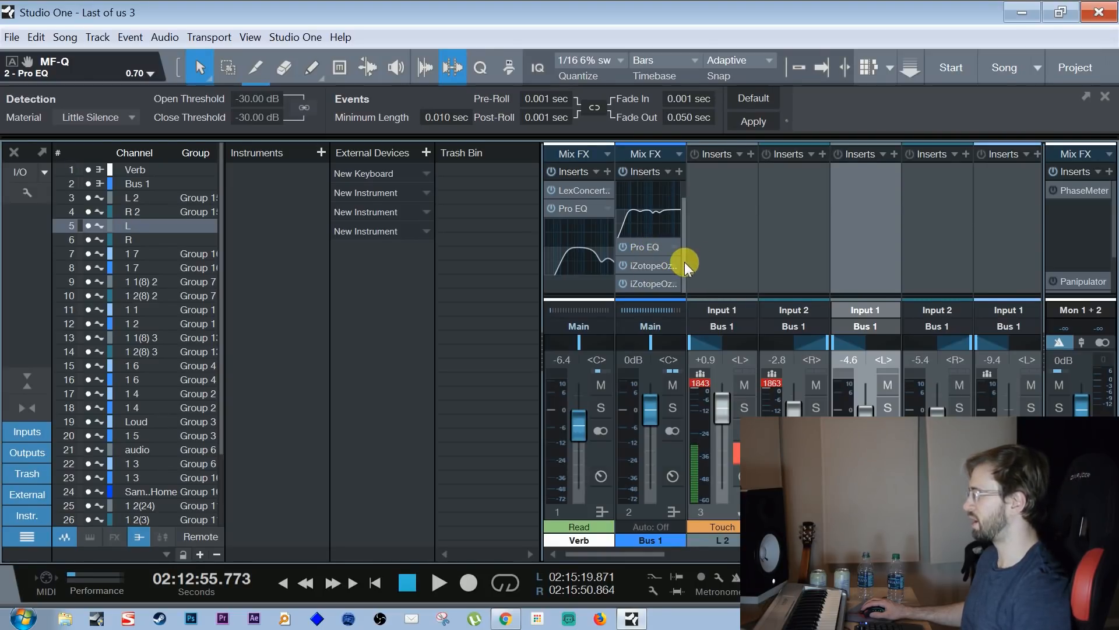
pyautogui.click(646, 269)
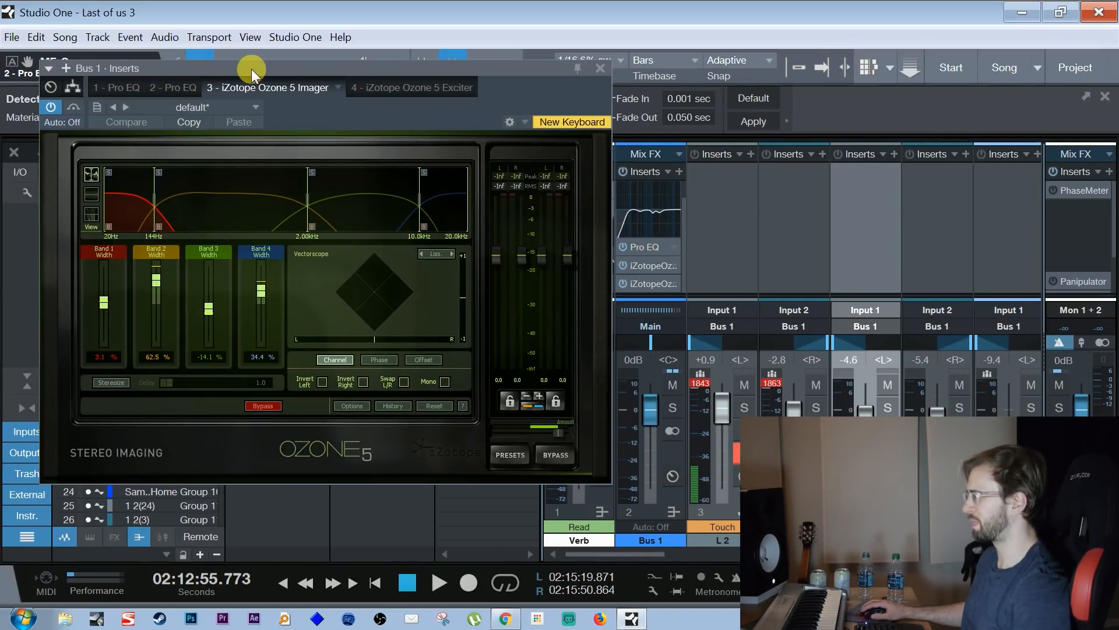
pyautogui.moveTo(269, 70); pyautogui.dragTo(310, 69)
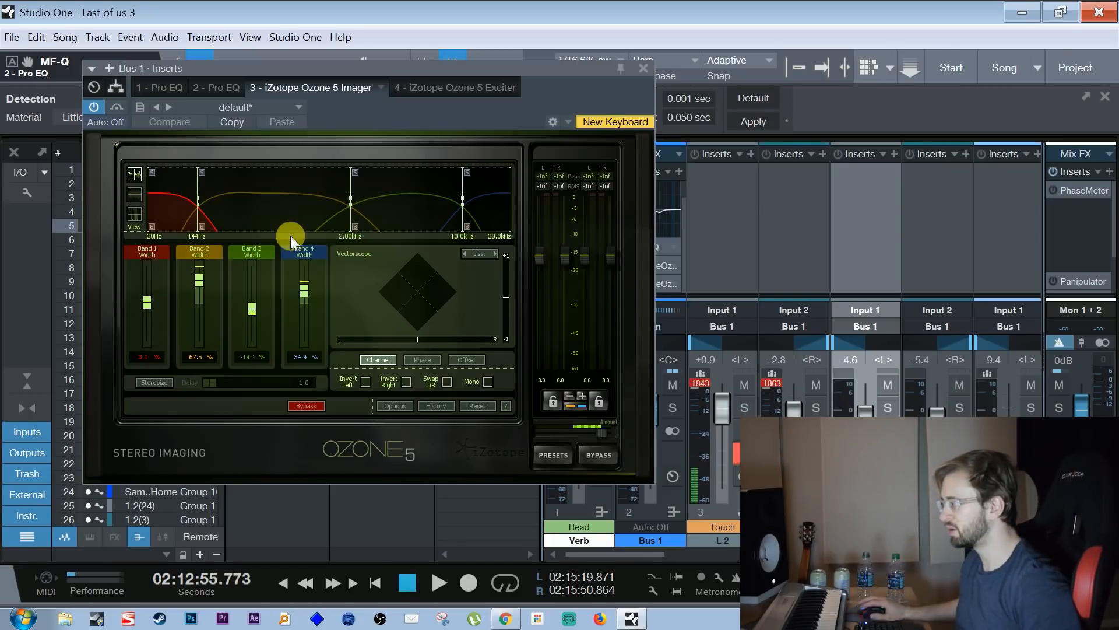
pyautogui.press('space')
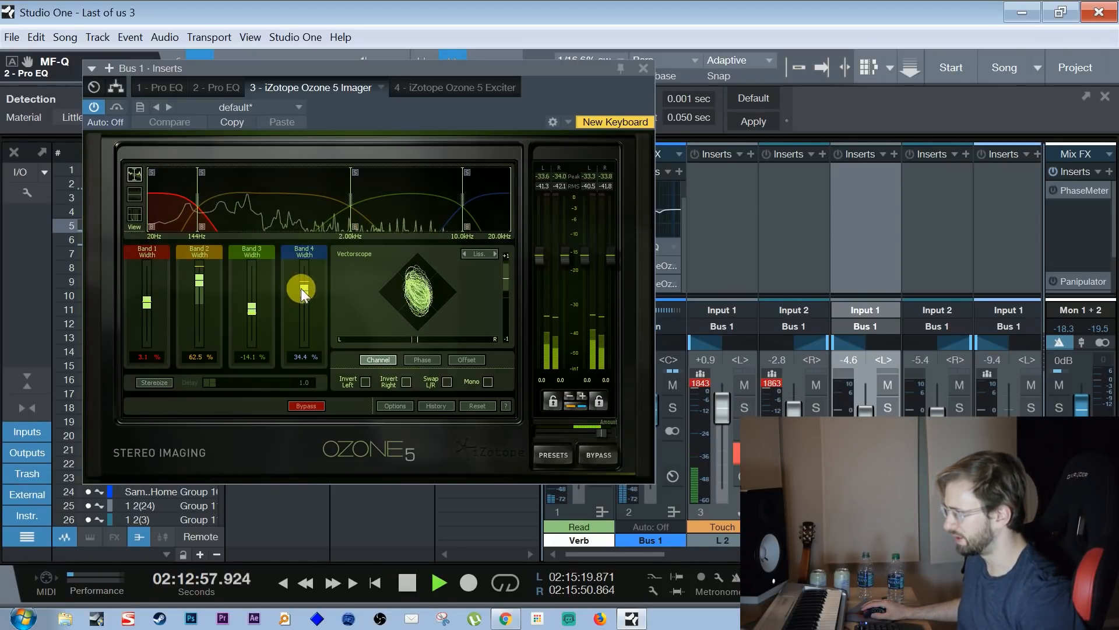
pyautogui.press('space')
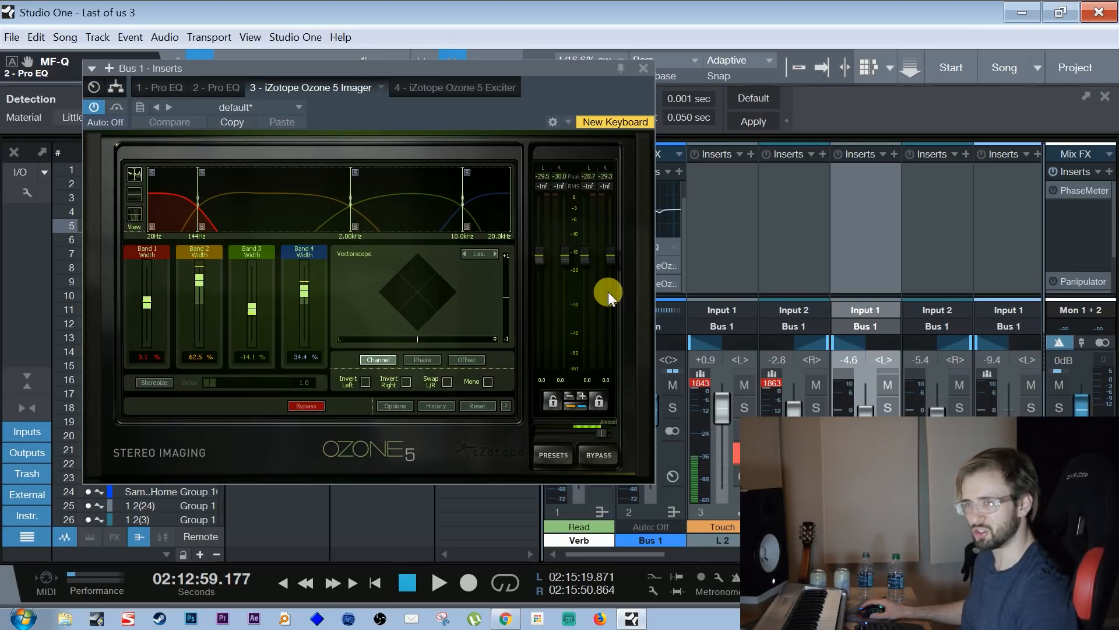
pyautogui.moveTo(269, 66); pyautogui.dragTo(281, 70)
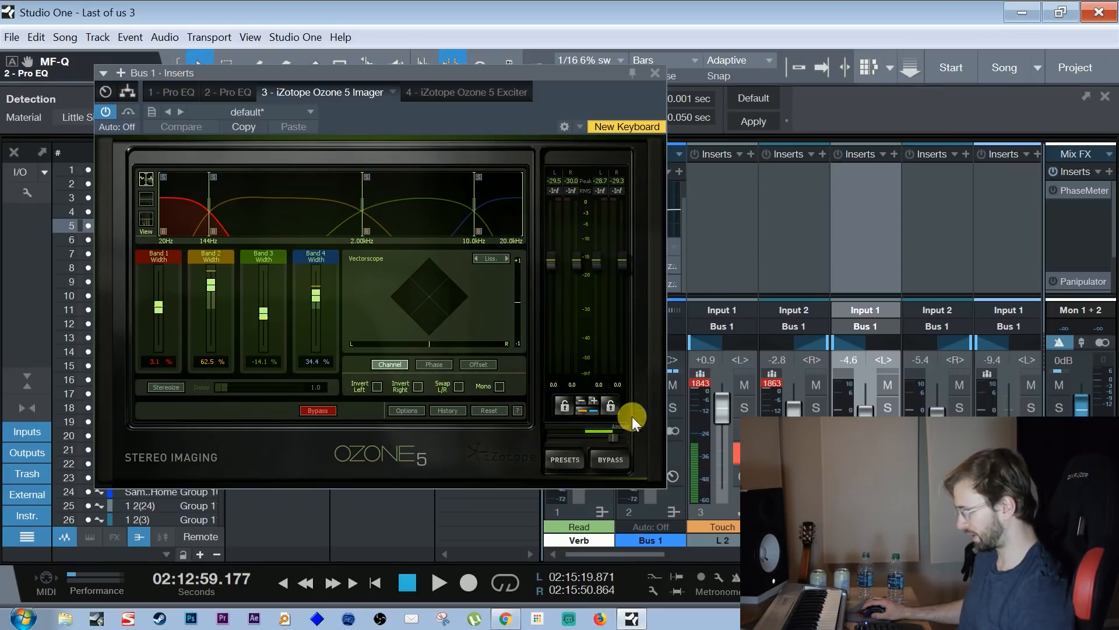
pyautogui.click(655, 74)
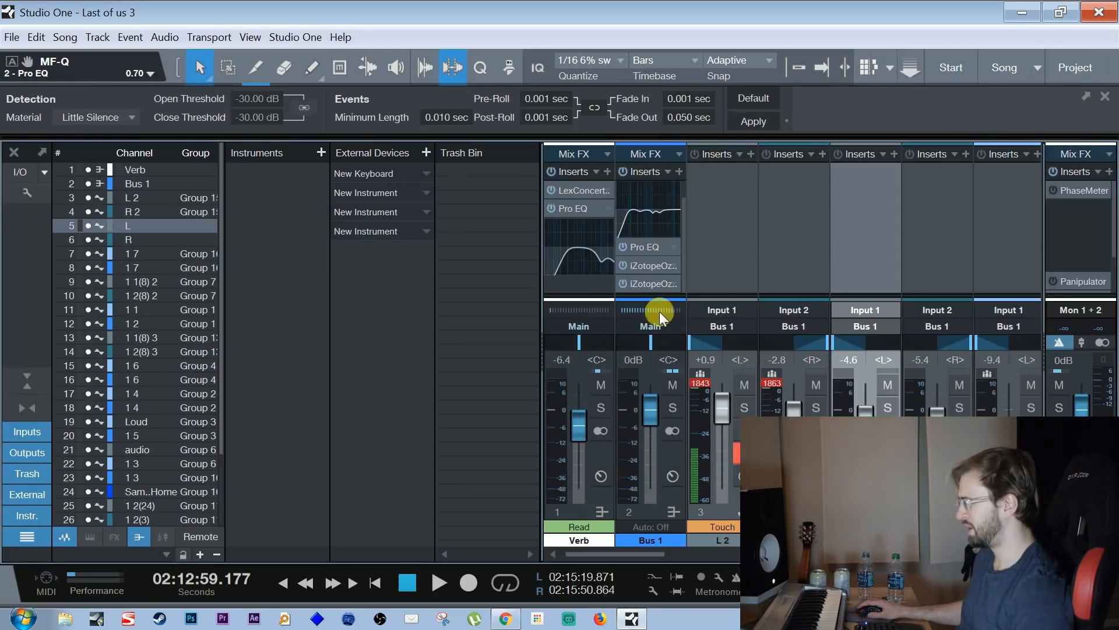
# Inspect the iZotope Ozone 5 Exciter on Bus 1 and browse its preset list without loading a preset
pyautogui.doubleClick(654, 283)
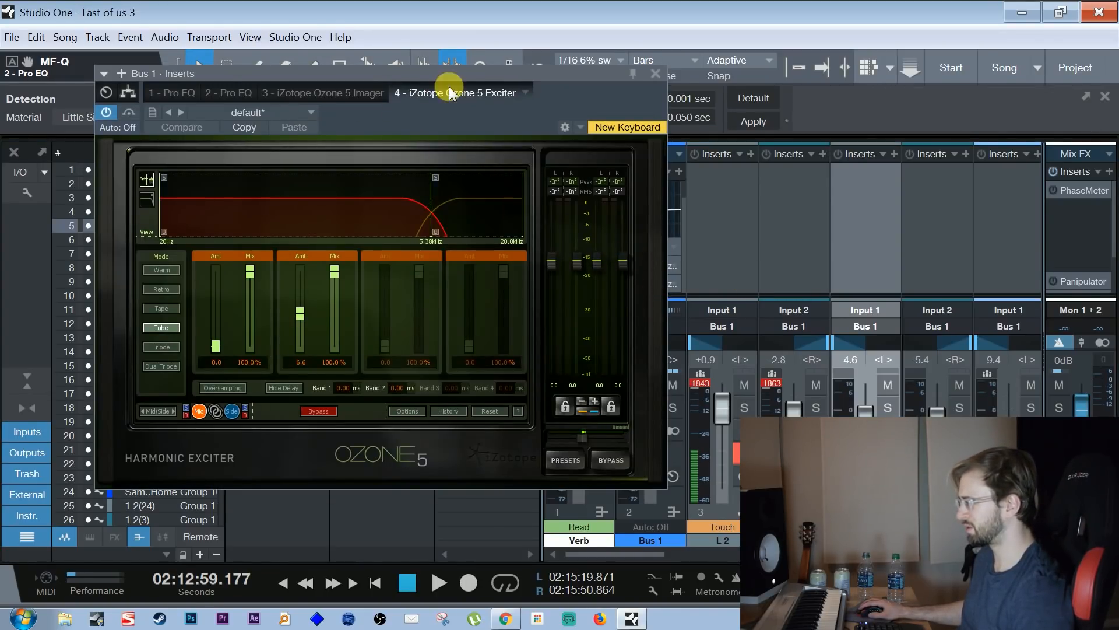
pyautogui.moveTo(476, 75); pyautogui.dragTo(436, 70)
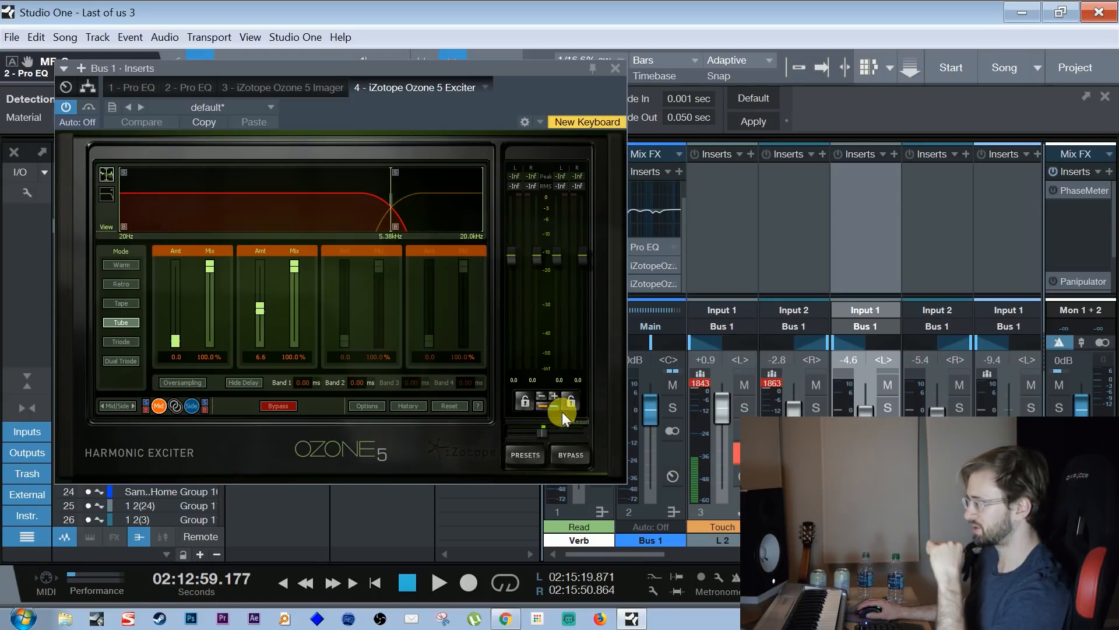
pyautogui.click(522, 456)
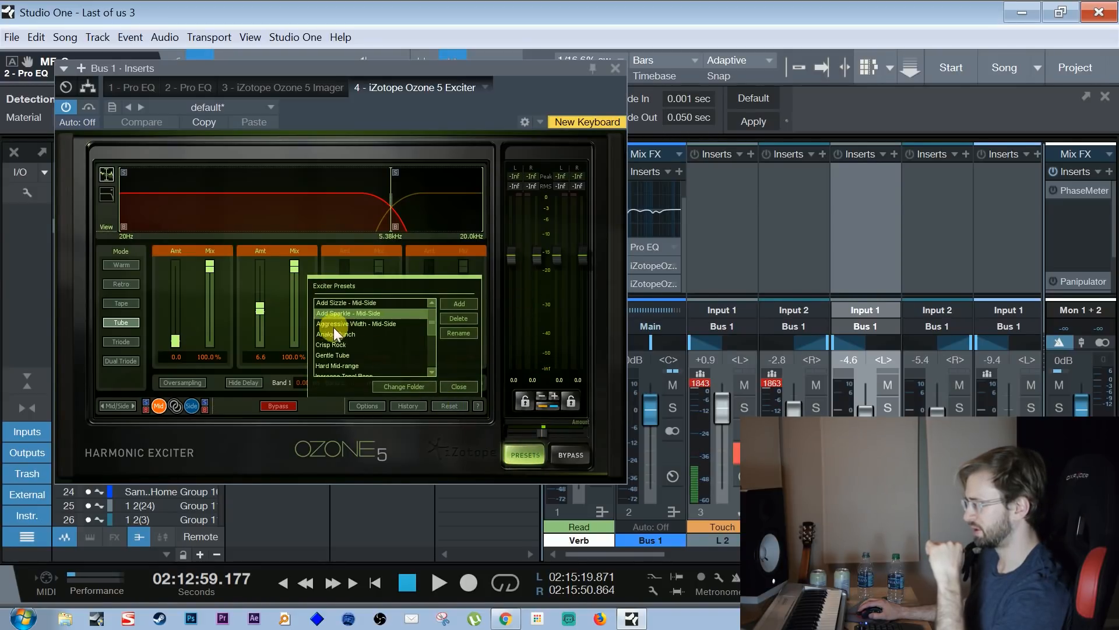
pyautogui.click(461, 386)
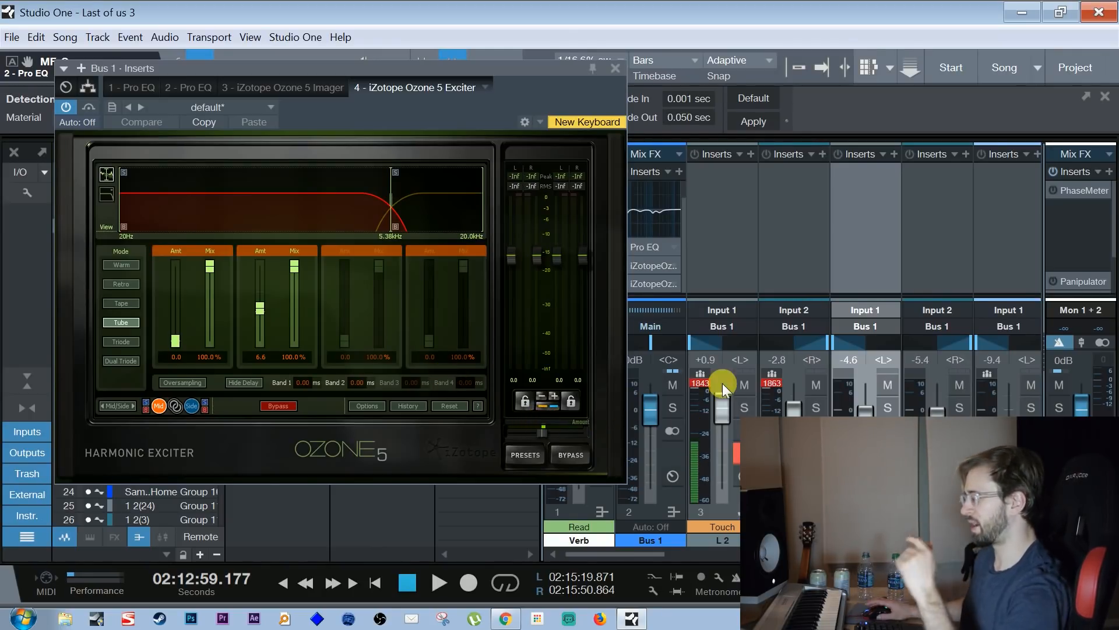
pyautogui.click(617, 68)
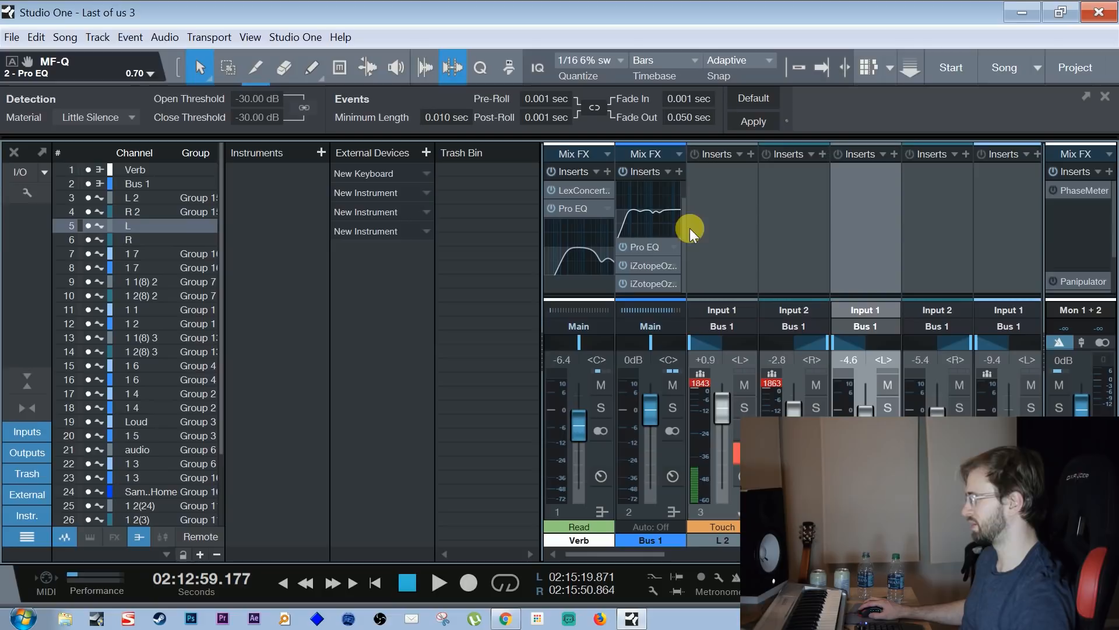
# Inspect the reverb settings of the Lexicon Concert Hall insert on the Verb channel, and close it
pyautogui.scroll(-1, 1111, 230)
pyautogui.scroll(1, 1110, 239)
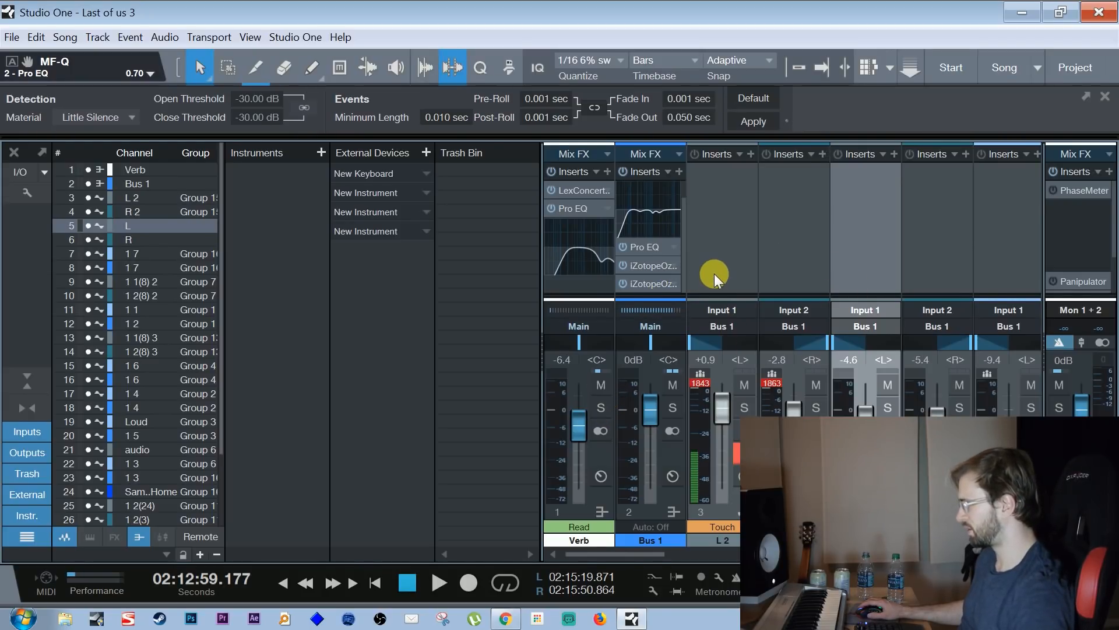
pyautogui.moveTo(684, 278); pyautogui.dragTo(666, 233)
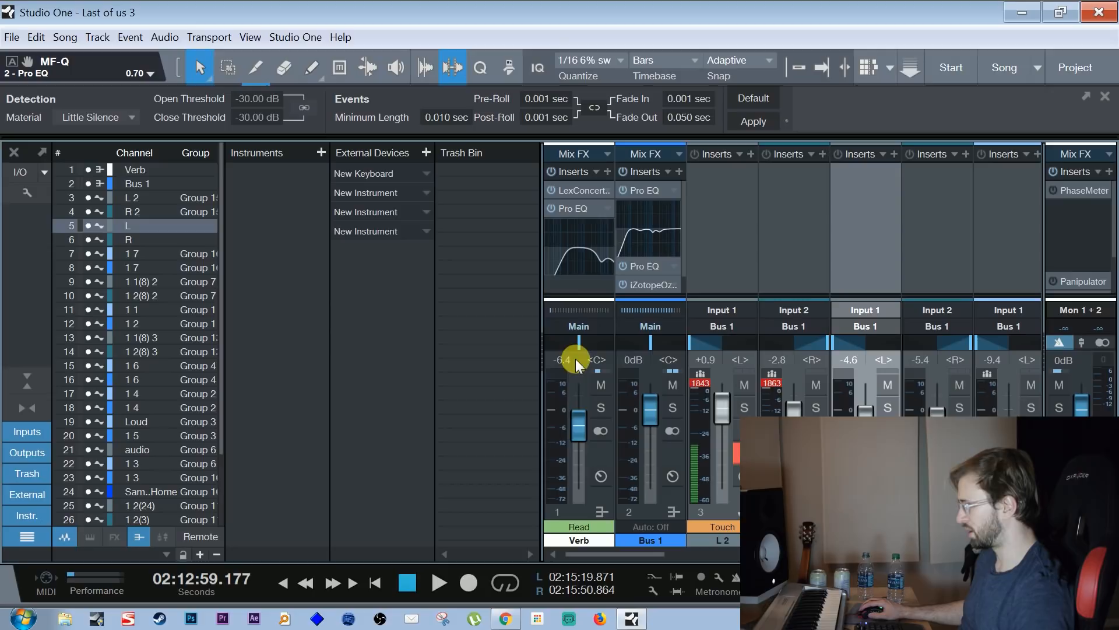
pyautogui.click(583, 193)
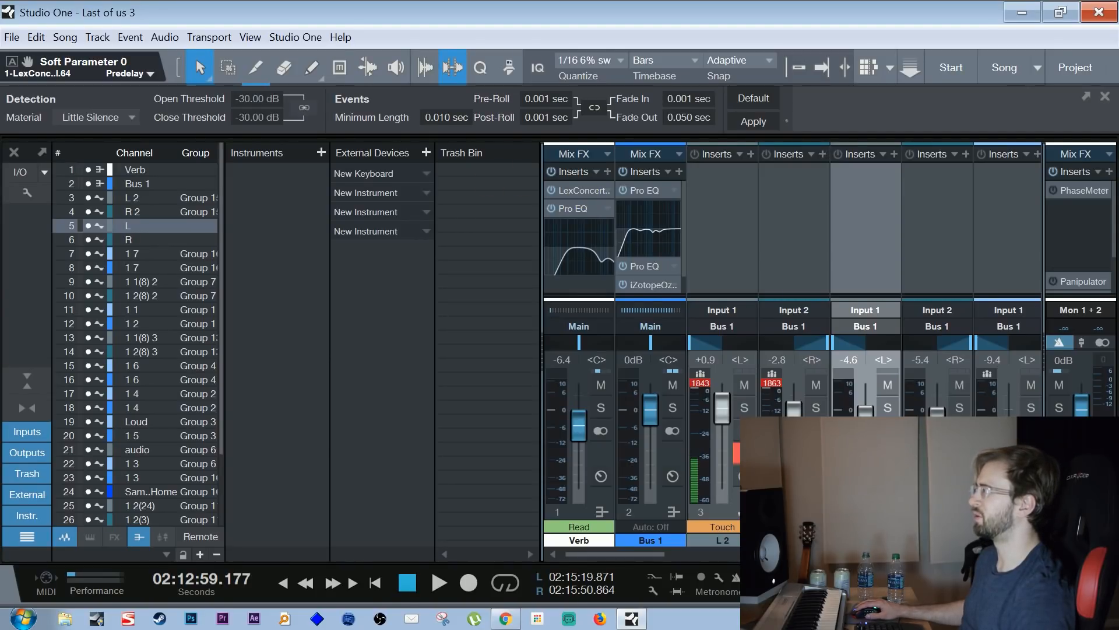
pyautogui.moveTo(645, 0); pyautogui.dragTo(281, 141)
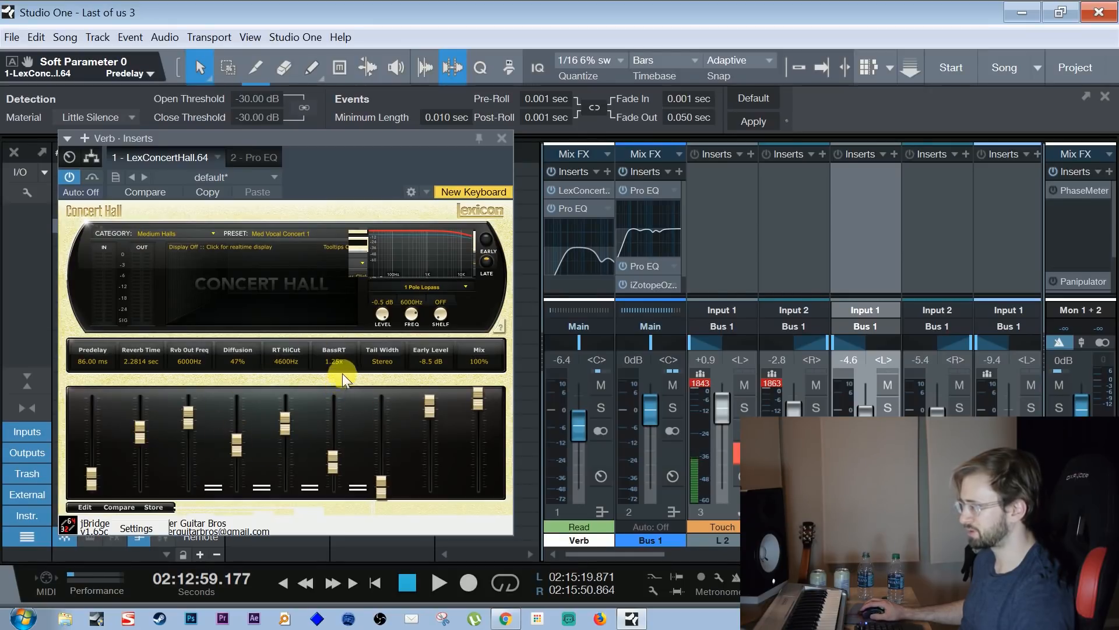
pyautogui.click(500, 138)
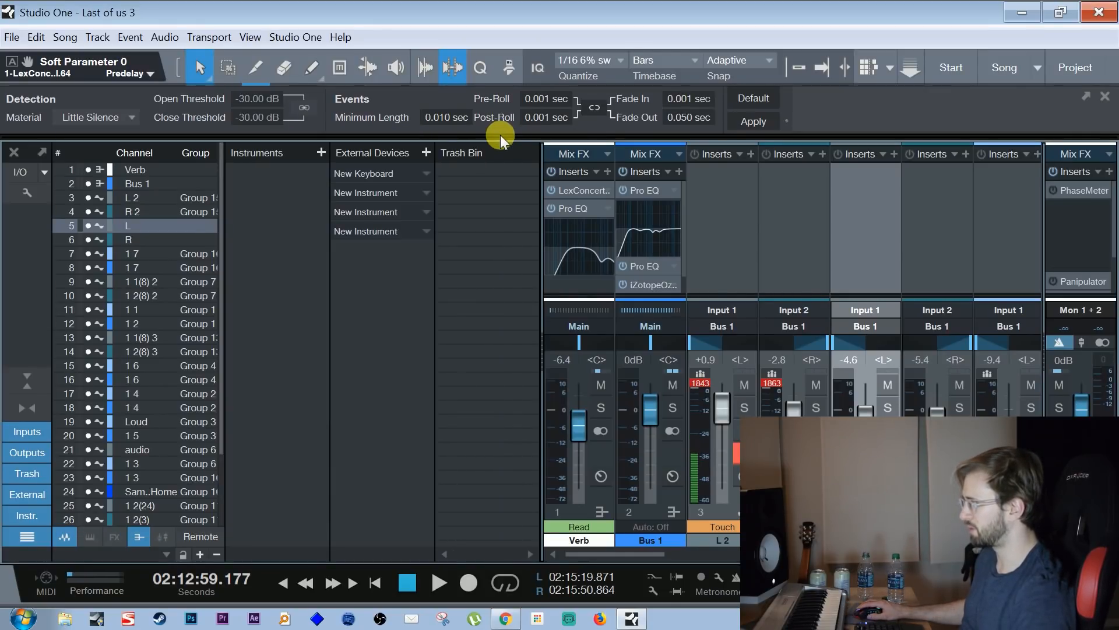
# Examine the Pro EQ curve that shapes the reverb on the Verb channel, and close it
pyautogui.click(593, 207)
pyautogui.moveTo(397, 133); pyautogui.dragTo(293, 36)
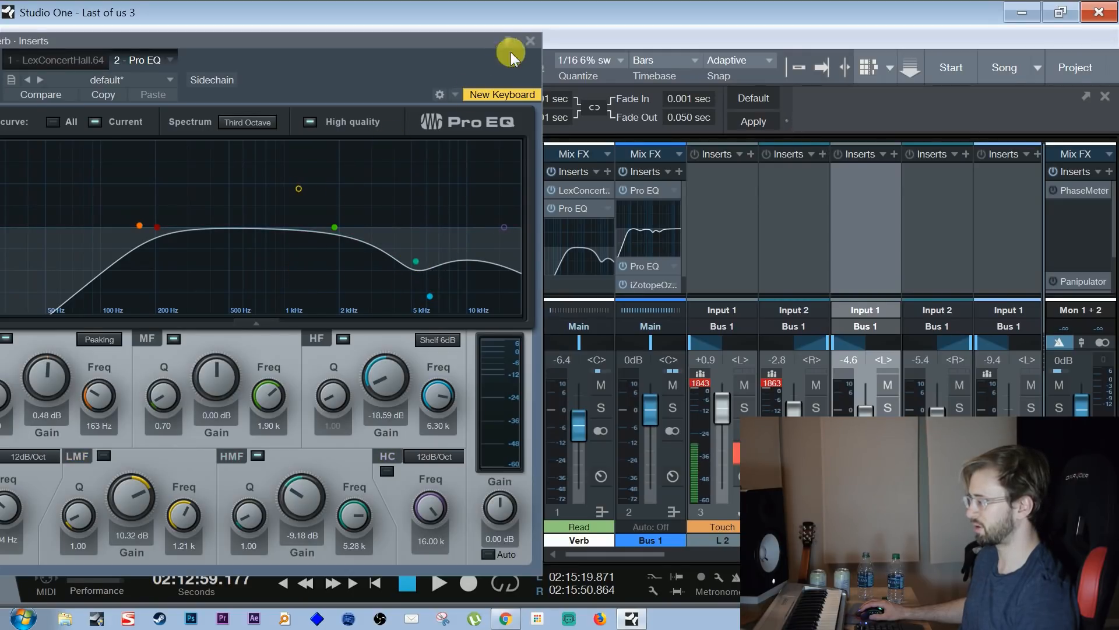
pyautogui.click(532, 40)
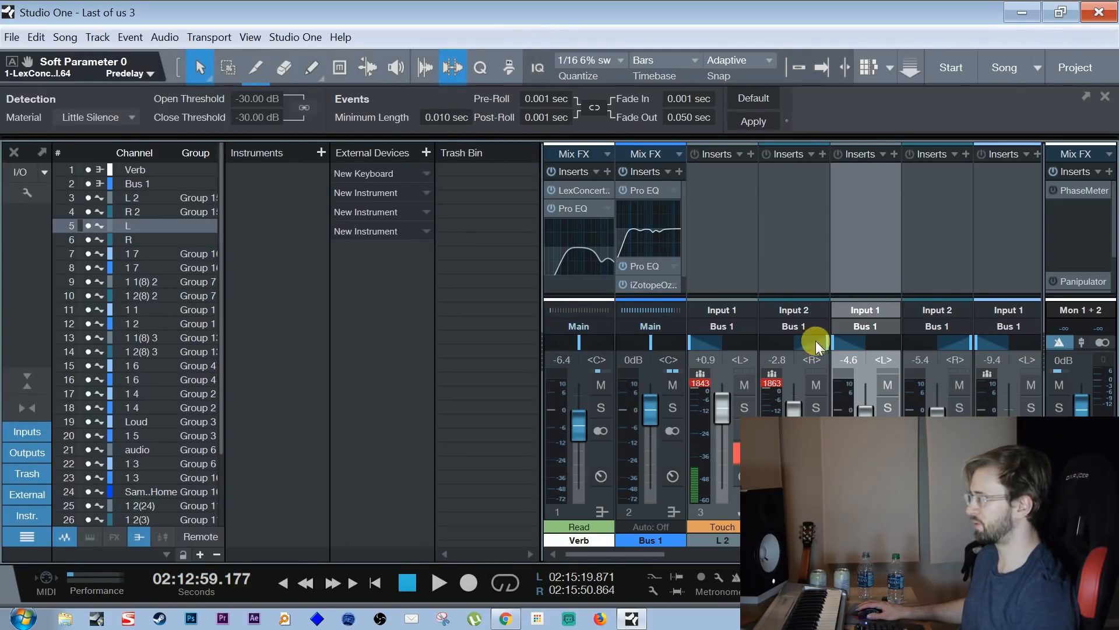
# Look through the Main output's insert chain and the mixer channels, and check the gain in the Main output's Mixtool
pyautogui.scroll(-3, 1111, 234)
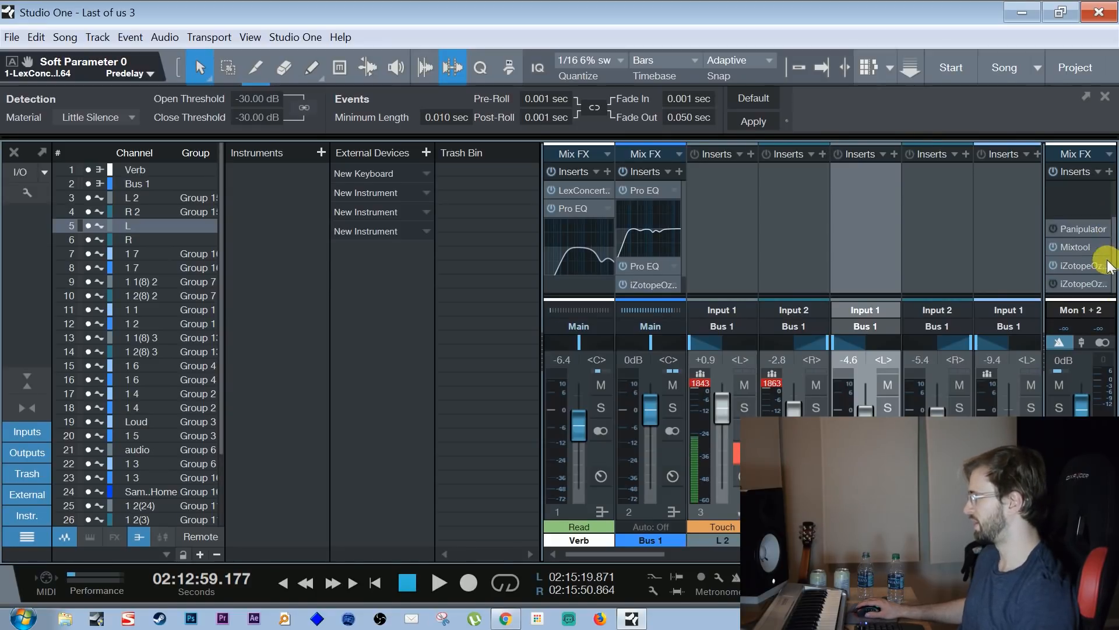
pyautogui.moveTo(644, 554); pyautogui.dragTo(676, 554)
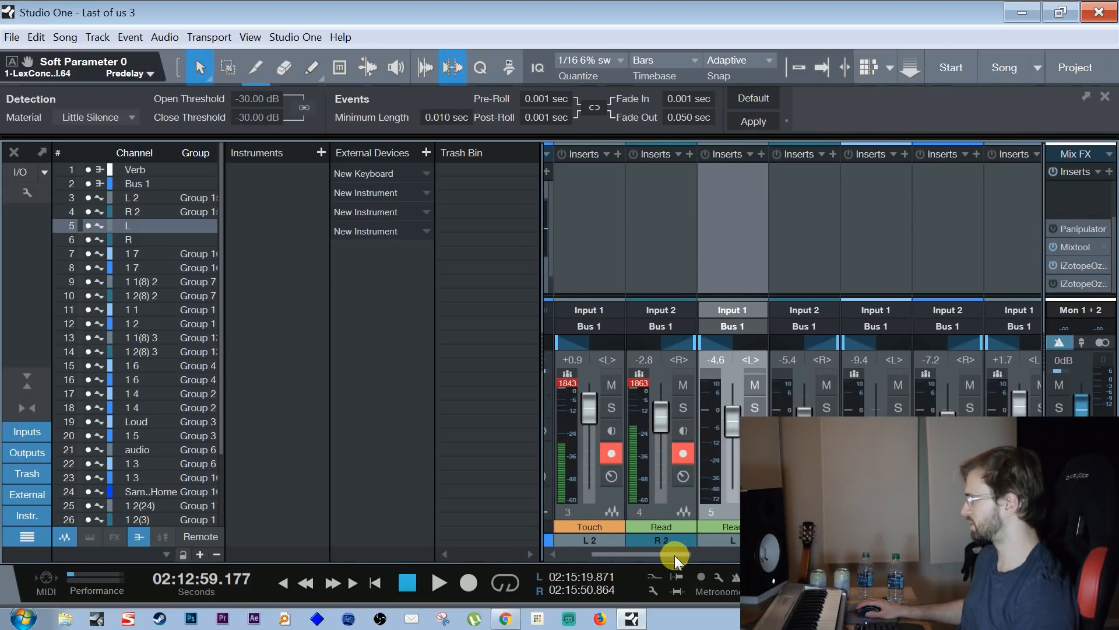
pyautogui.moveTo(1115, 237)
pyautogui.mouseDown()
pyautogui.moveTo(1111, 187)
pyautogui.moveTo(1115, 255)
pyautogui.mouseUp()
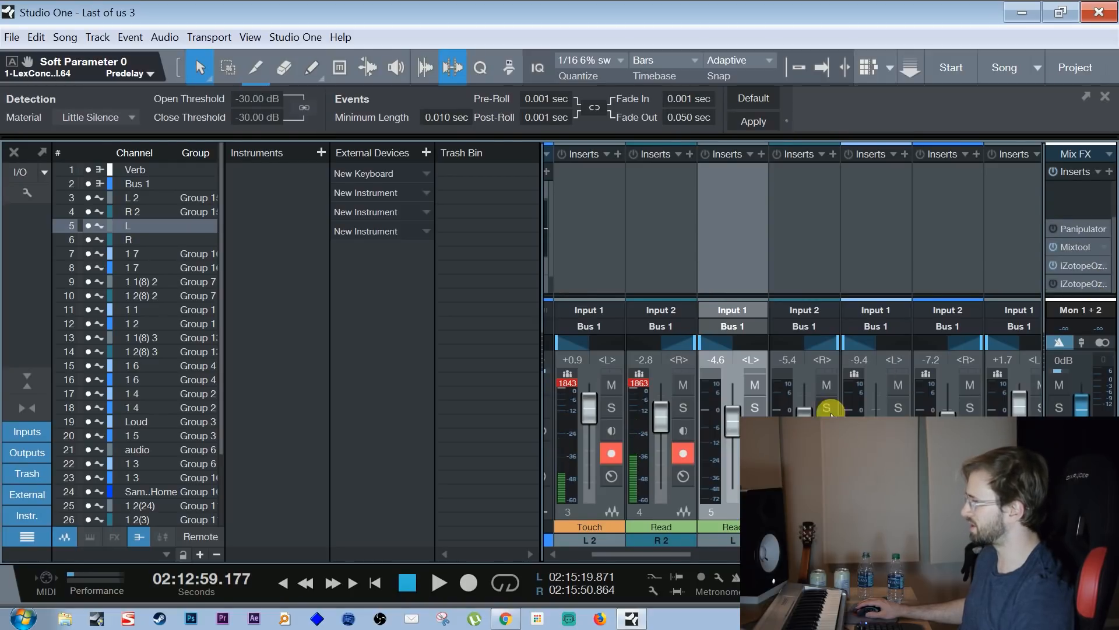
pyautogui.moveTo(659, 551); pyautogui.dragTo(618, 529)
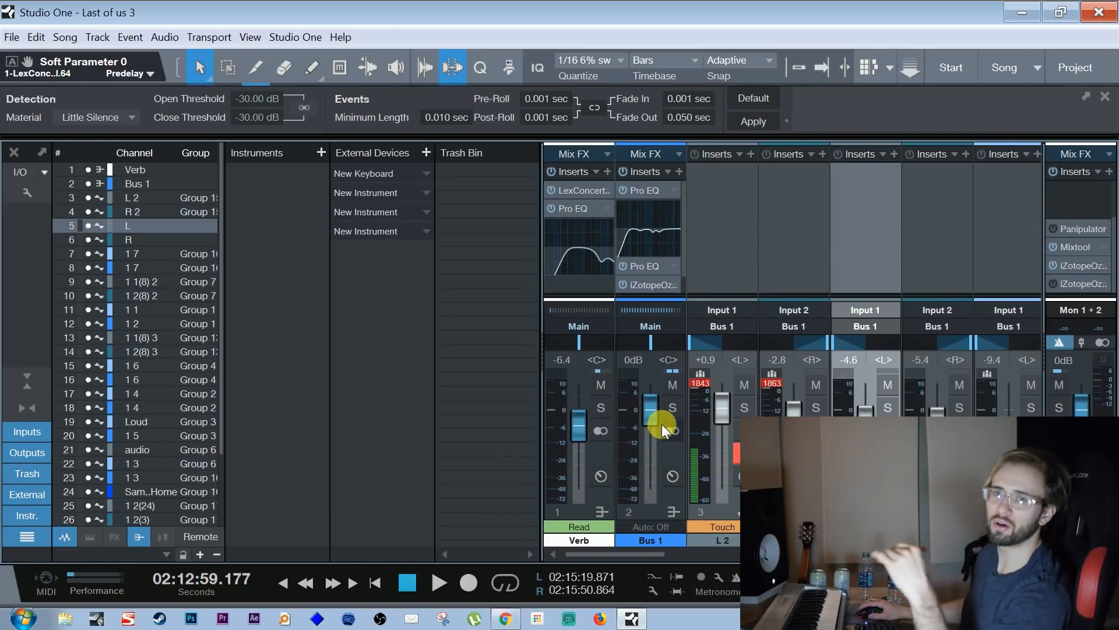
pyautogui.click(752, 274)
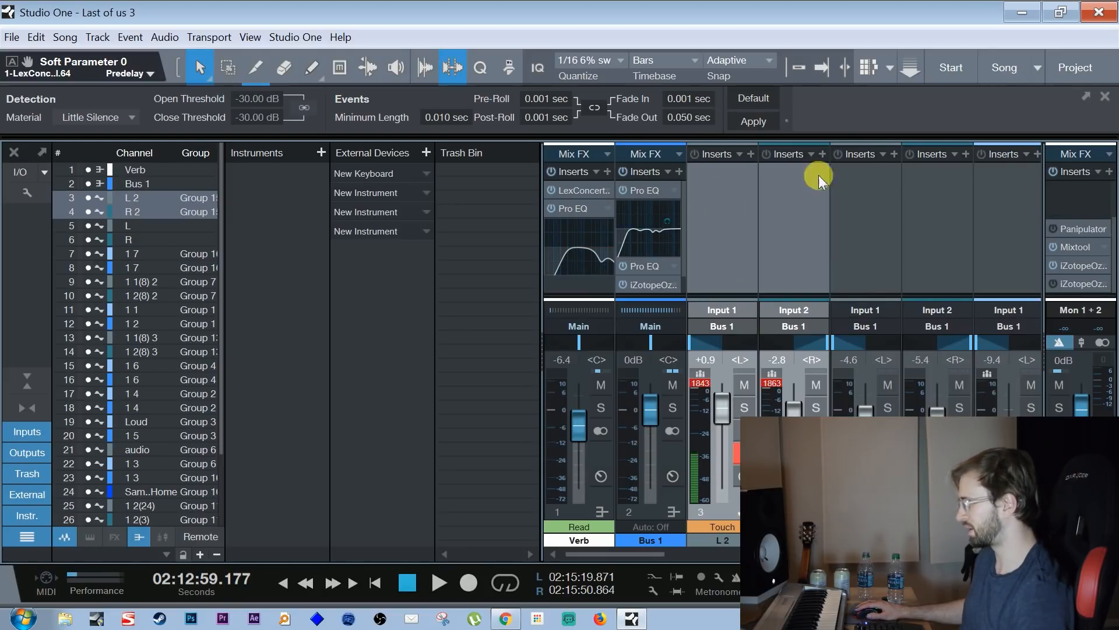
pyautogui.click(1090, 250)
pyautogui.moveTo(108, 38); pyautogui.dragTo(291, 90)
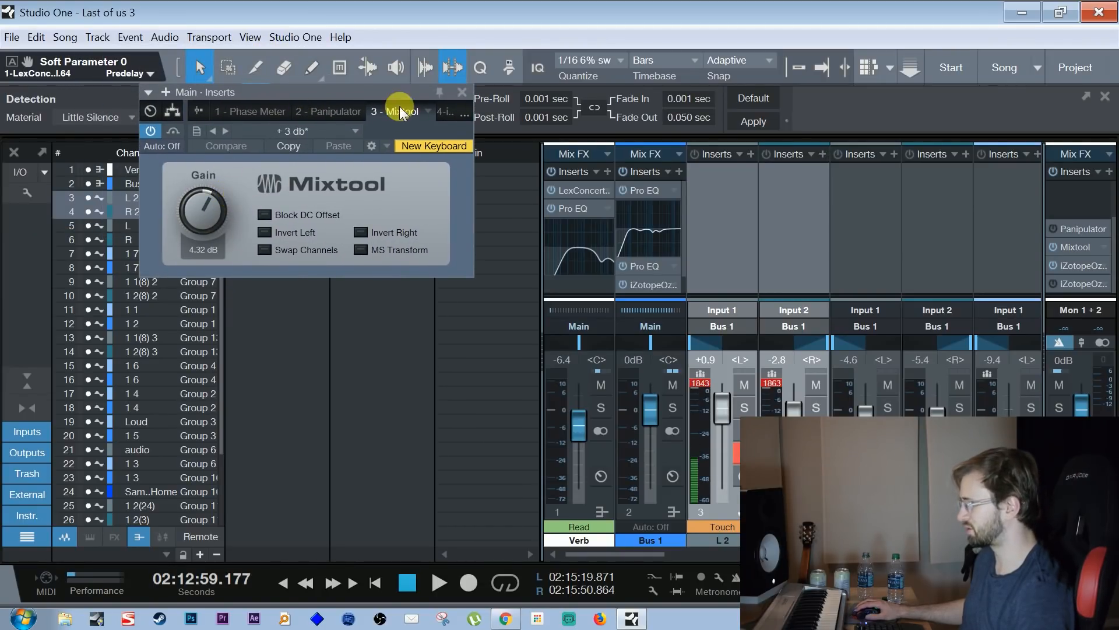
pyautogui.click(461, 92)
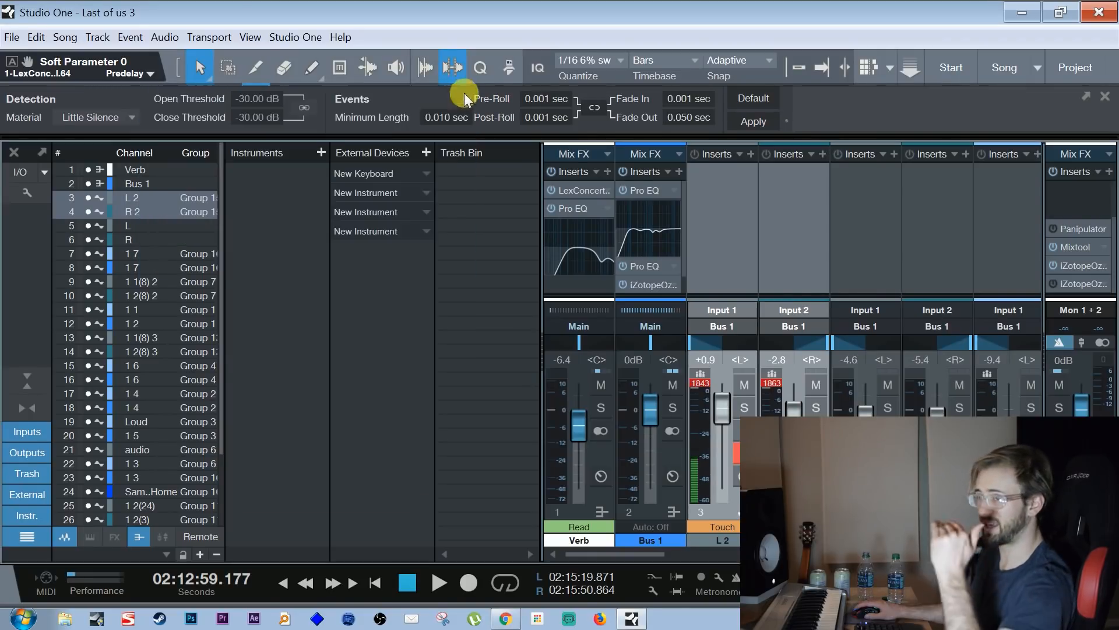
# Open the first iZotope Ozone 5 Maximizer on the Main output and start playback to watch its metering
pyautogui.click(1079, 265)
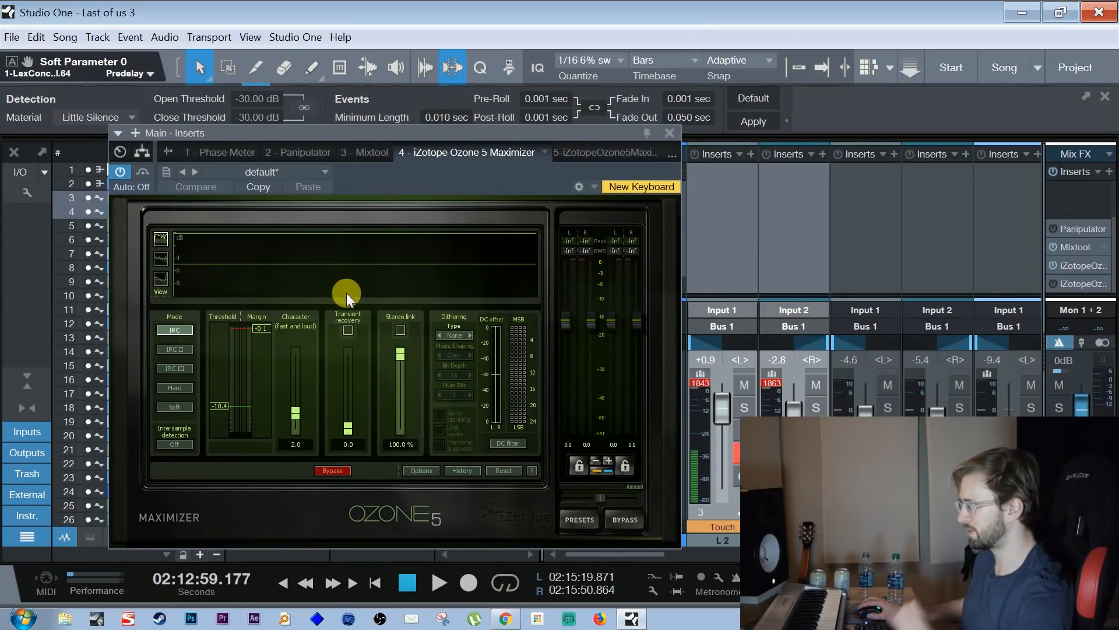
pyautogui.press('space')
pyautogui.moveTo(577, 133); pyautogui.dragTo(669, 213)
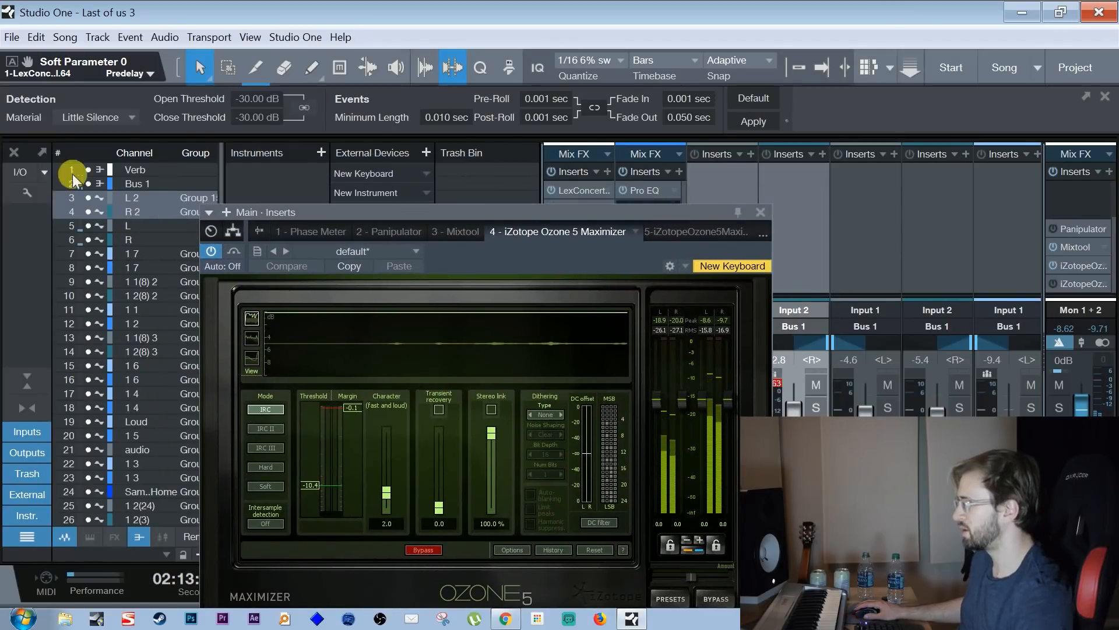
# Hide the mixer and move the Maximizer window so the arrangement's L and R tracks can be seen beside it
pyautogui.click(14, 153)
pyautogui.moveTo(402, 210); pyautogui.dragTo(216, 117)
pyautogui.moveTo(767, 151); pyautogui.dragTo(792, 119)
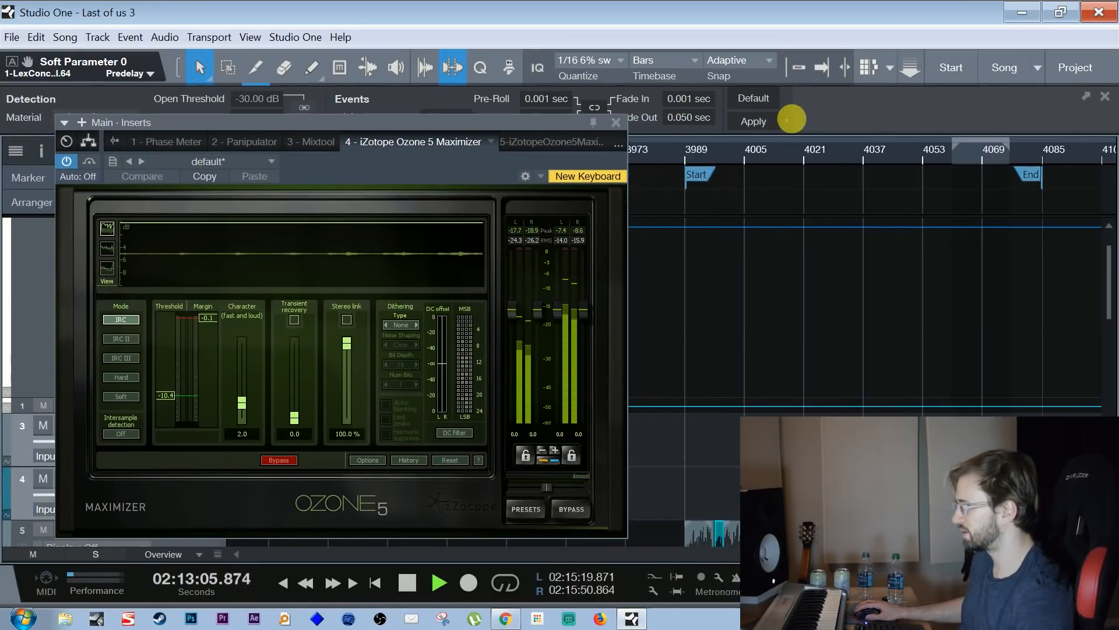
pyautogui.moveTo(1107, 262); pyautogui.dragTo(1105, 312)
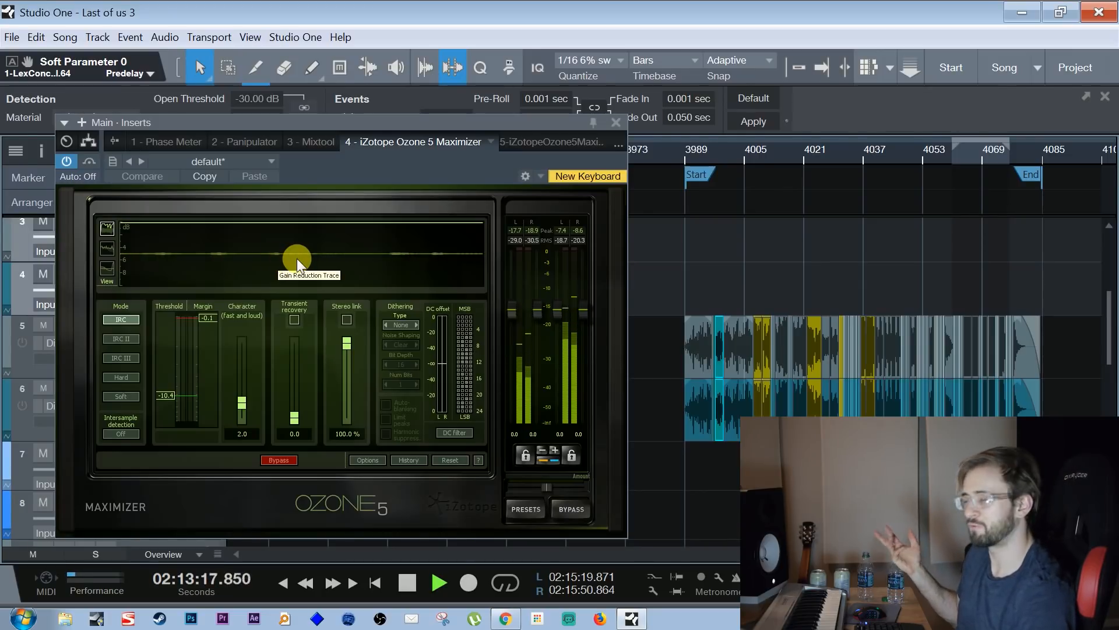
# Play the loud section around bar 4061 and examine the Maximizer's gain reduction trace
pyautogui.click(956, 149)
pyautogui.moveTo(981, 145); pyautogui.dragTo(963, 179)
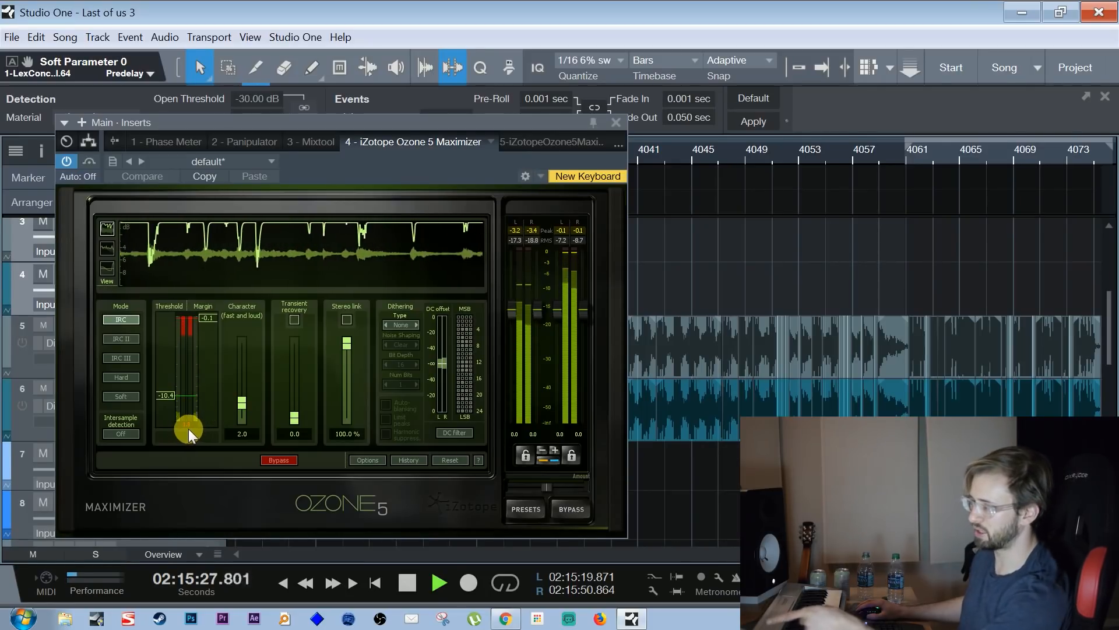
pyautogui.press('space')
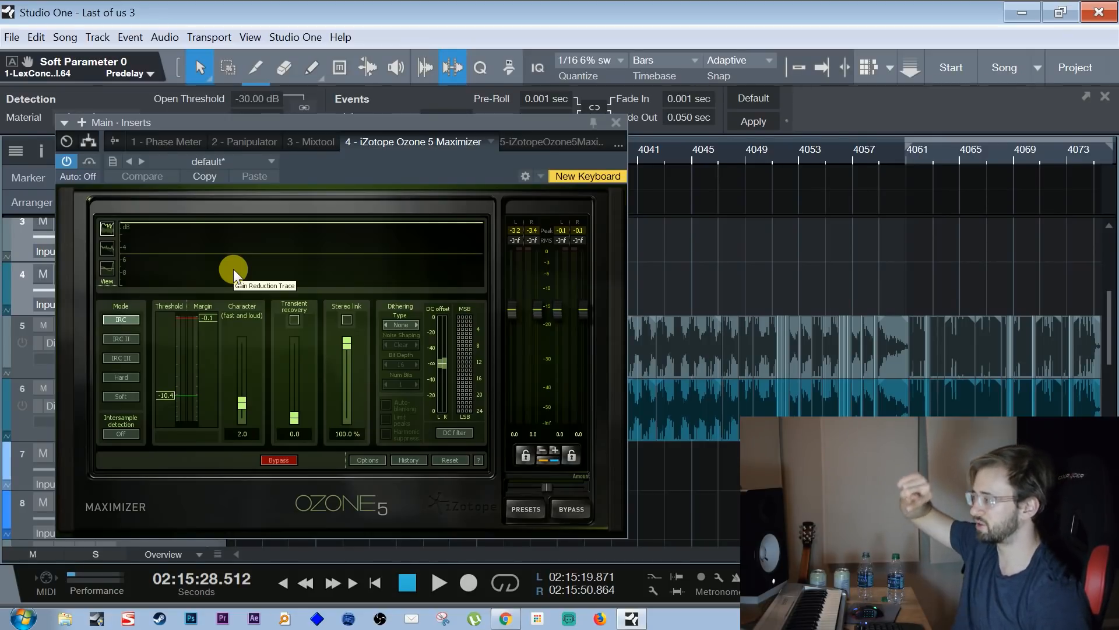
pyautogui.press('space')
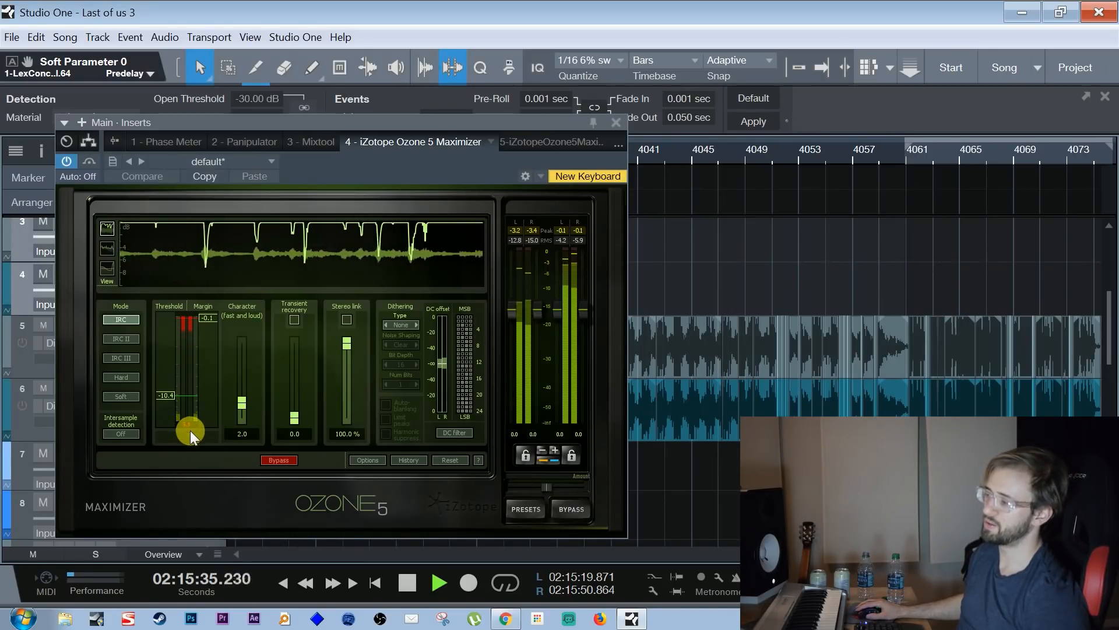
pyautogui.press('space')
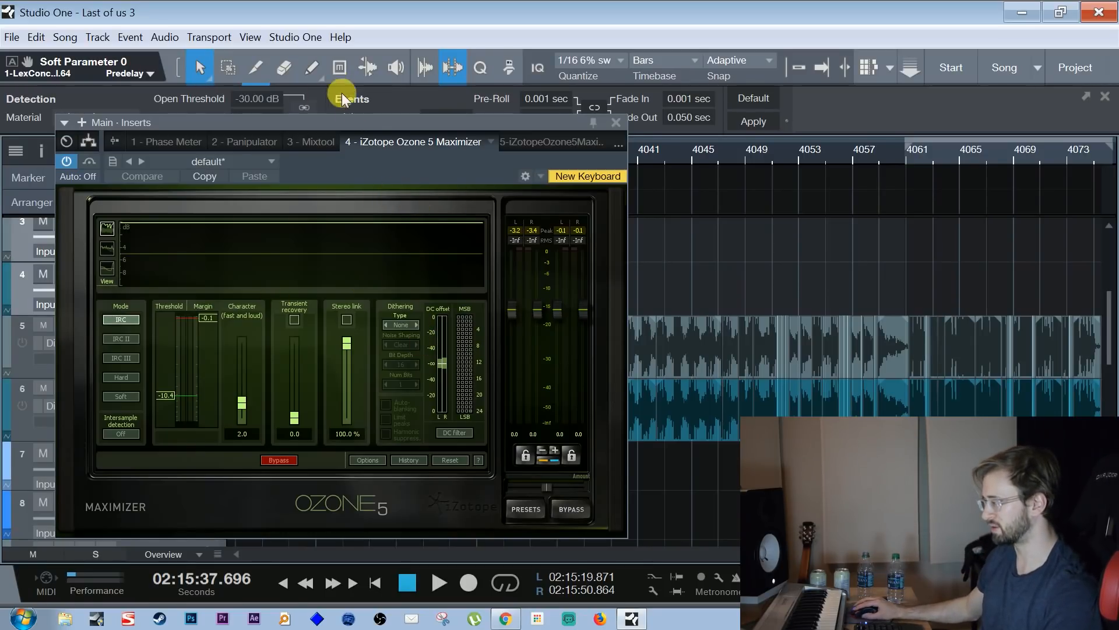
# Close the Maximizer, reopen the mixer and look over the Main output's insert chain
pyautogui.moveTo(372, 118); pyautogui.dragTo(367, 106)
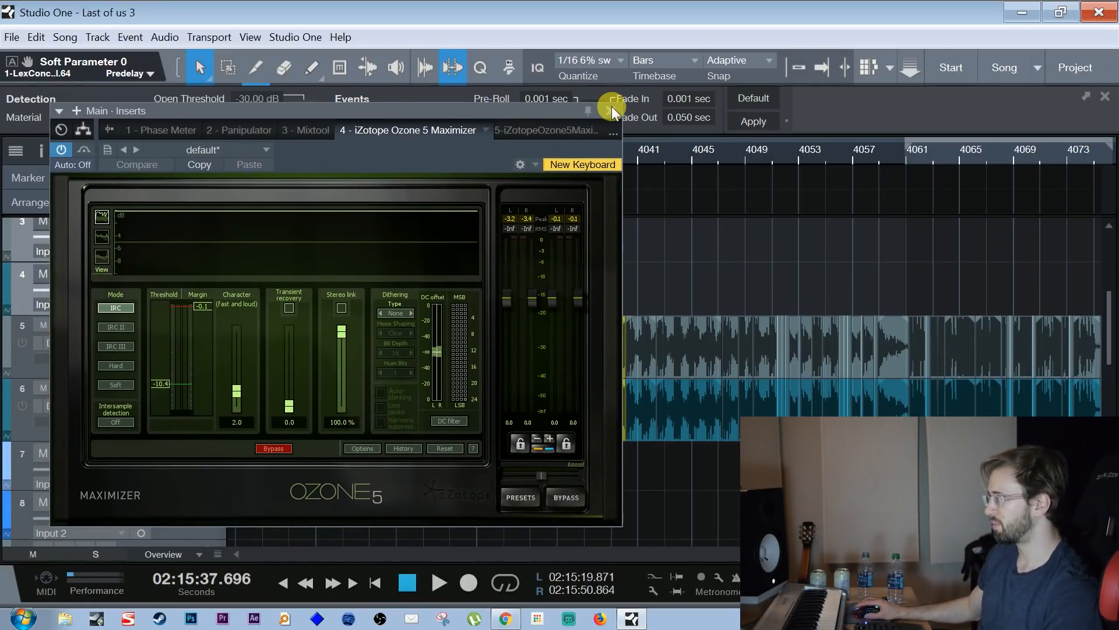
pyautogui.click(611, 110)
pyautogui.moveTo(594, 158); pyautogui.dragTo(553, 123)
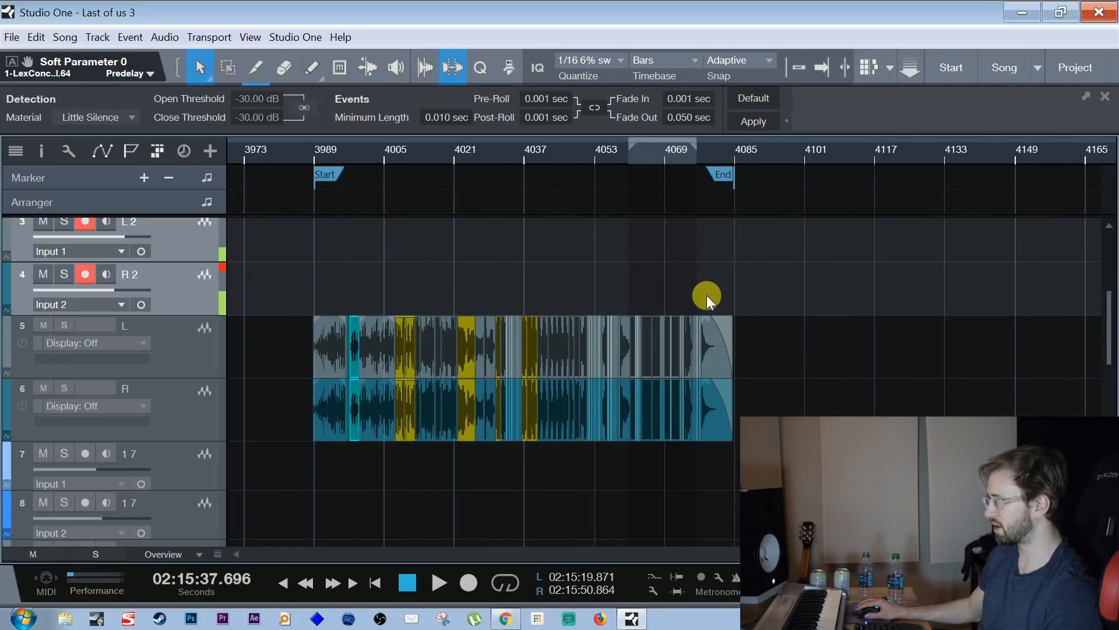
pyautogui.press('F3')
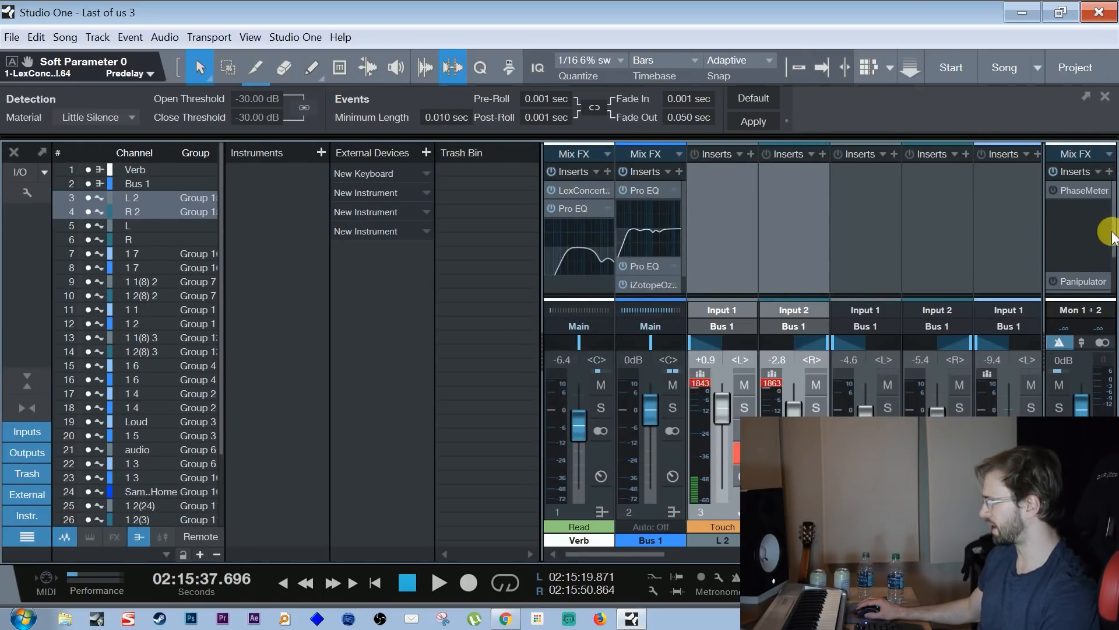
pyautogui.scroll(-3, 1111, 236)
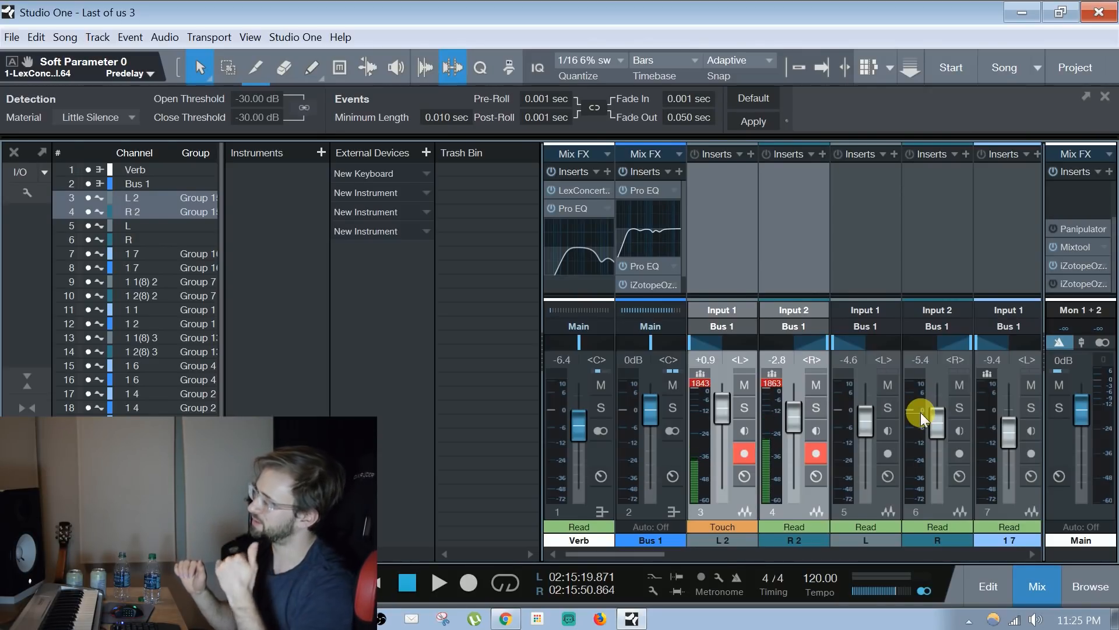
# Play the song briefly in the mixer and set the L 2 channel's automation mode to Read
pyautogui.press('space')
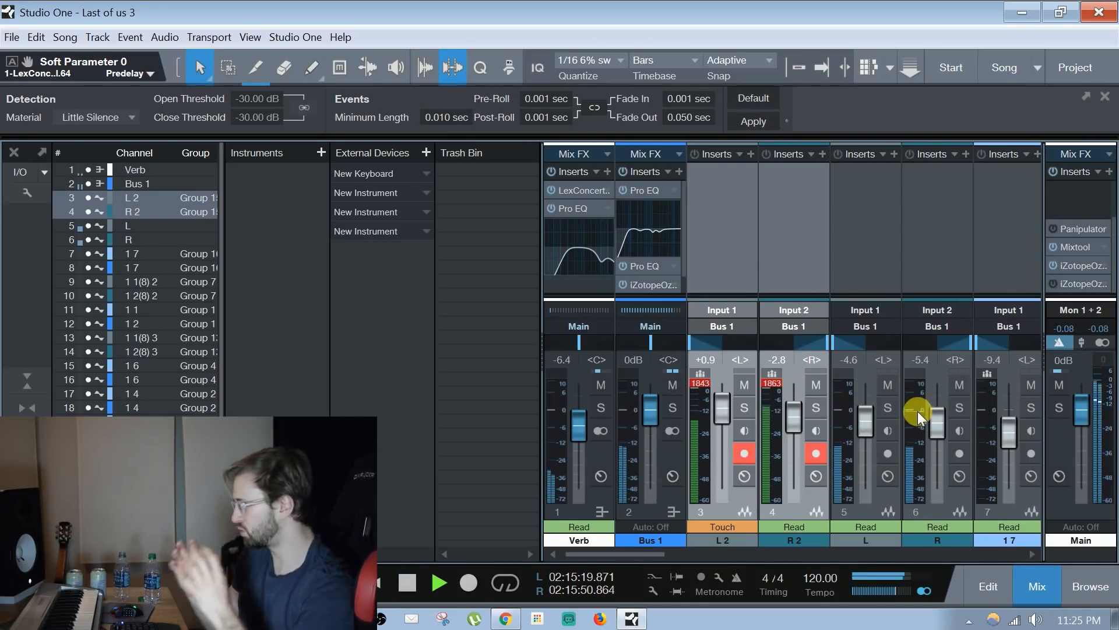
pyautogui.press('space')
pyautogui.click(733, 525)
pyautogui.click(736, 423)
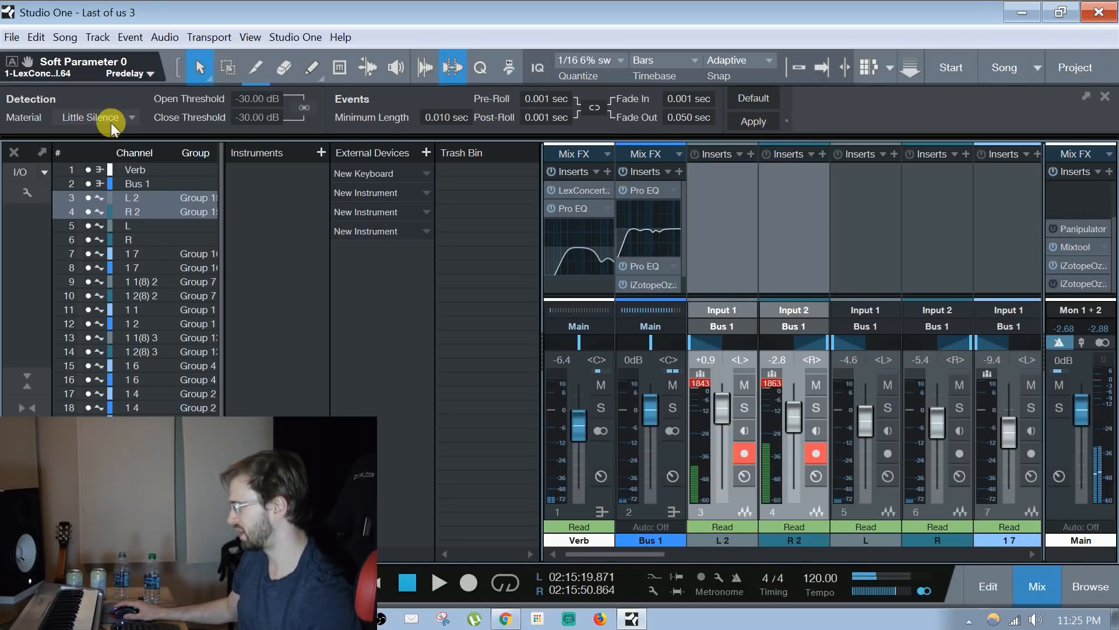
# Hide the mixer and check the L and R tracks for automation by toggling the automation display
pyautogui.click(14, 152)
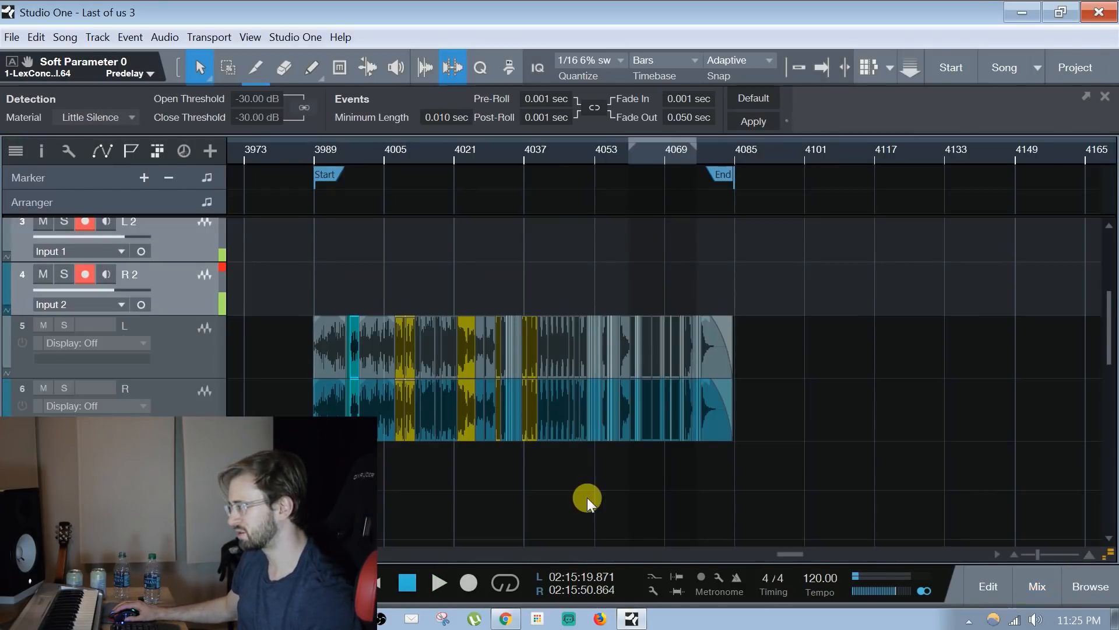
pyautogui.click(198, 332)
pyautogui.press('a')
pyautogui.click(171, 403)
pyautogui.press('a')
pyautogui.press('a')
pyautogui.press('a')
pyautogui.click(180, 350)
pyautogui.press('a')
pyautogui.press('a')
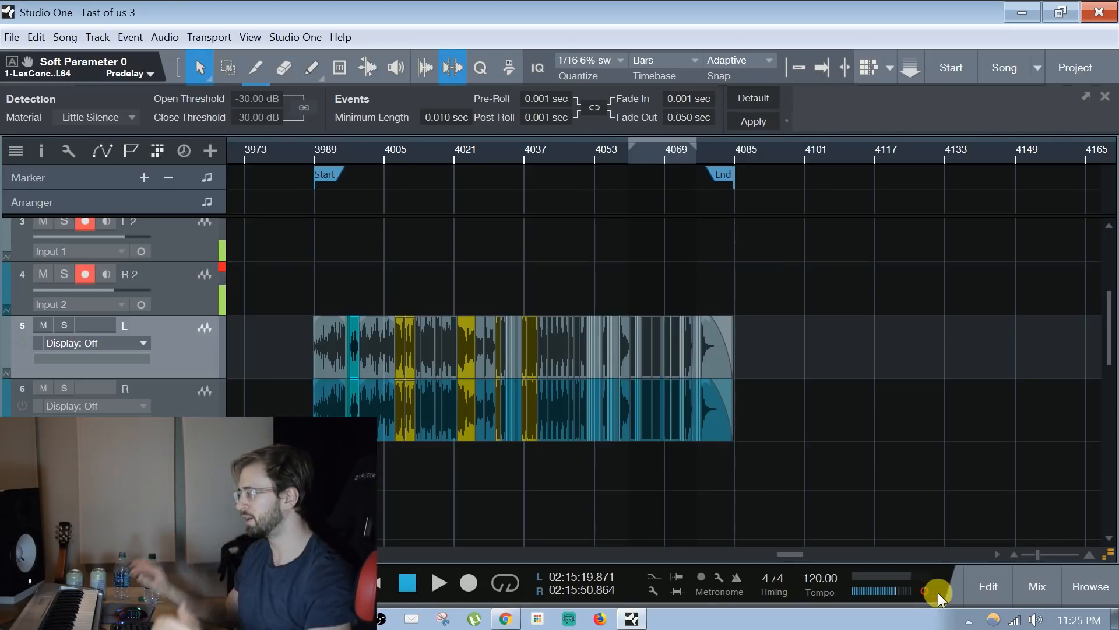
# Select the first clip on the L track and set the loop range around the Start marker, from 02:12:53.775 to 02:12:57.782
pyautogui.moveTo(457, 146); pyautogui.dragTo(480, 152)
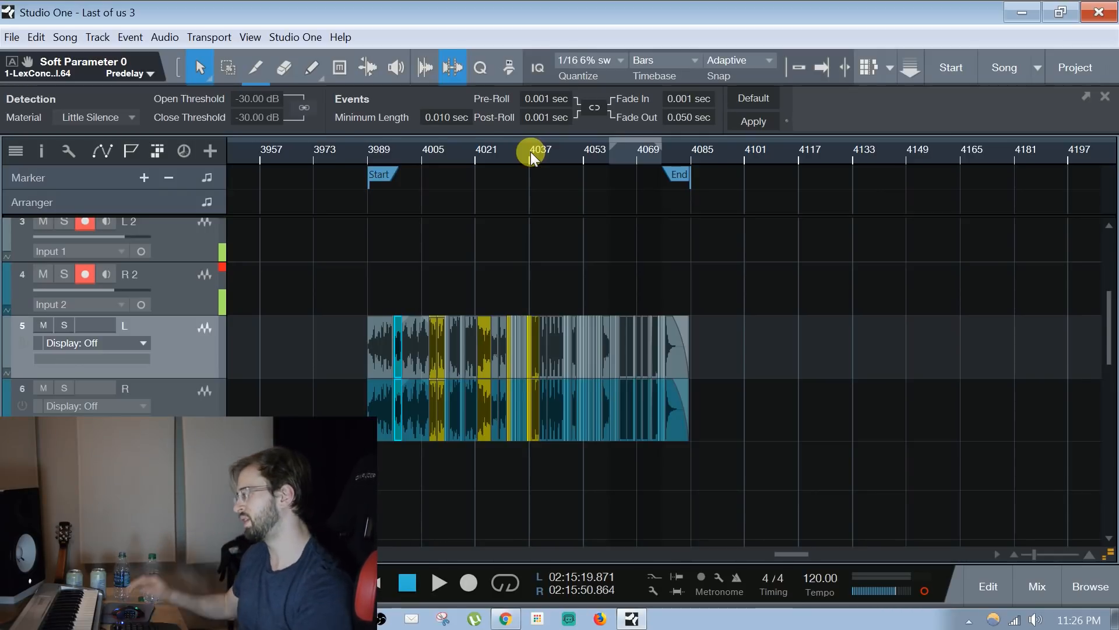
pyautogui.moveTo(530, 151)
pyautogui.mouseDown()
pyautogui.moveTo(527, 179)
pyautogui.moveTo(519, 162)
pyautogui.mouseUp()
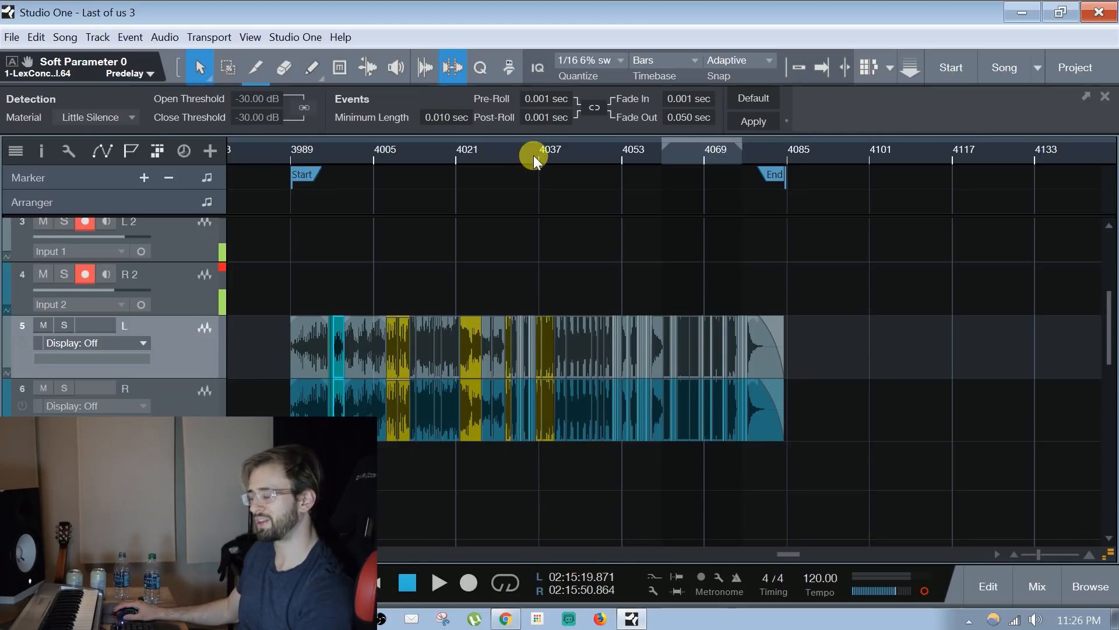
pyautogui.moveTo(530, 153); pyautogui.dragTo(551, 156)
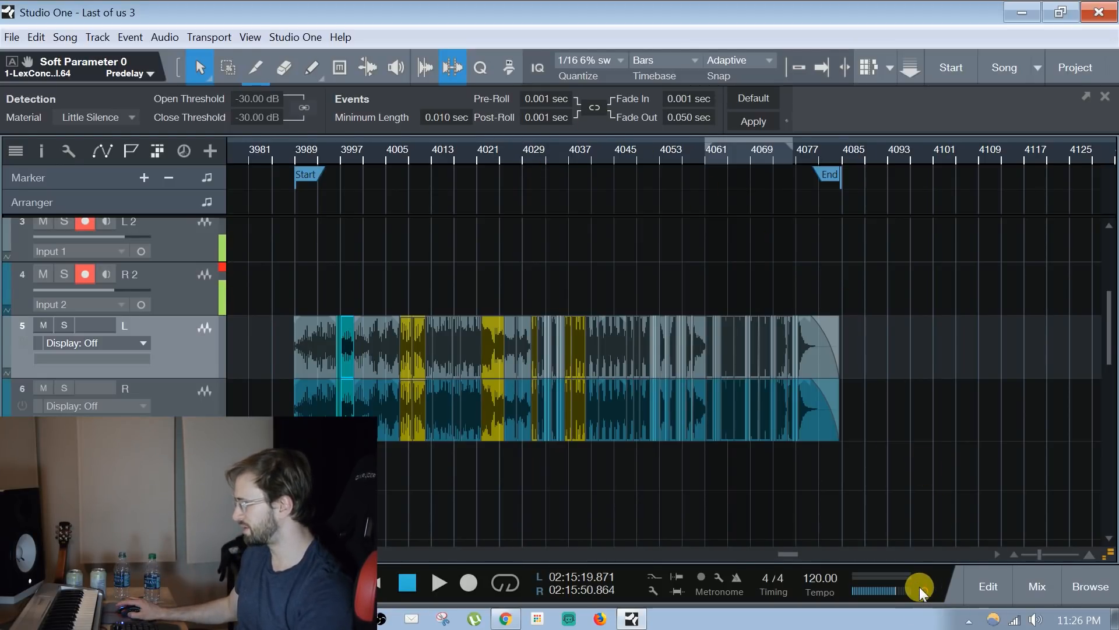
pyautogui.moveTo(431, 166); pyautogui.dragTo(517, 171)
pyautogui.click(367, 335)
pyautogui.moveTo(330, 146)
pyautogui.mouseDown()
pyautogui.moveTo(313, 154)
pyautogui.moveTo(344, 175)
pyautogui.mouseUp()
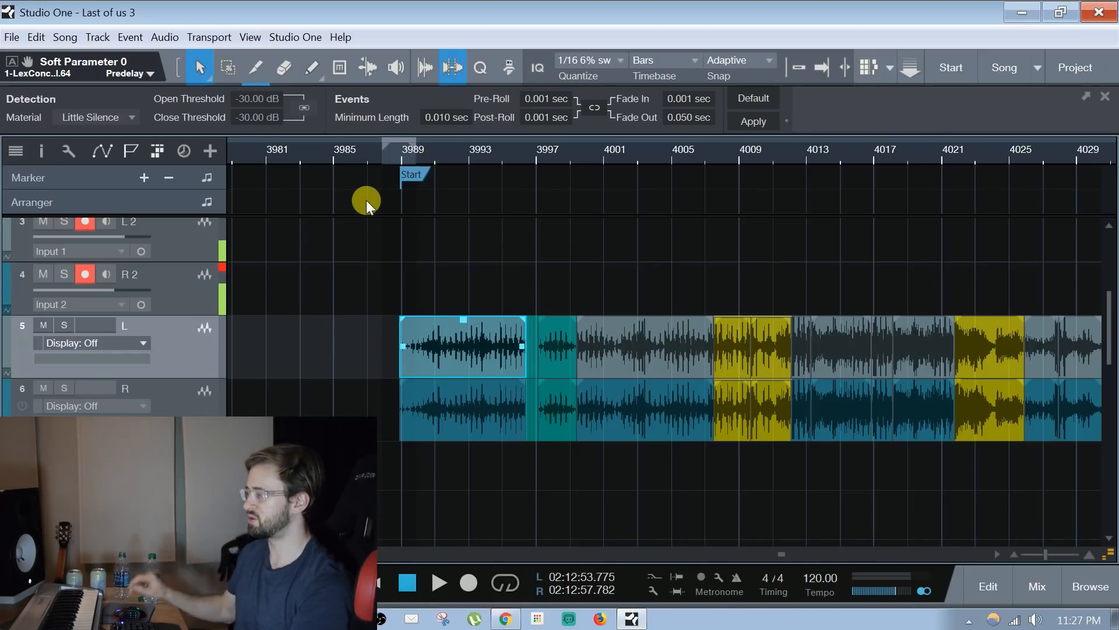
# Play the lead-in to the Start marker and record four short hits ahead of it on the armed L 2 and R 2 tracks
pyautogui.scroll(3, 316, 354)
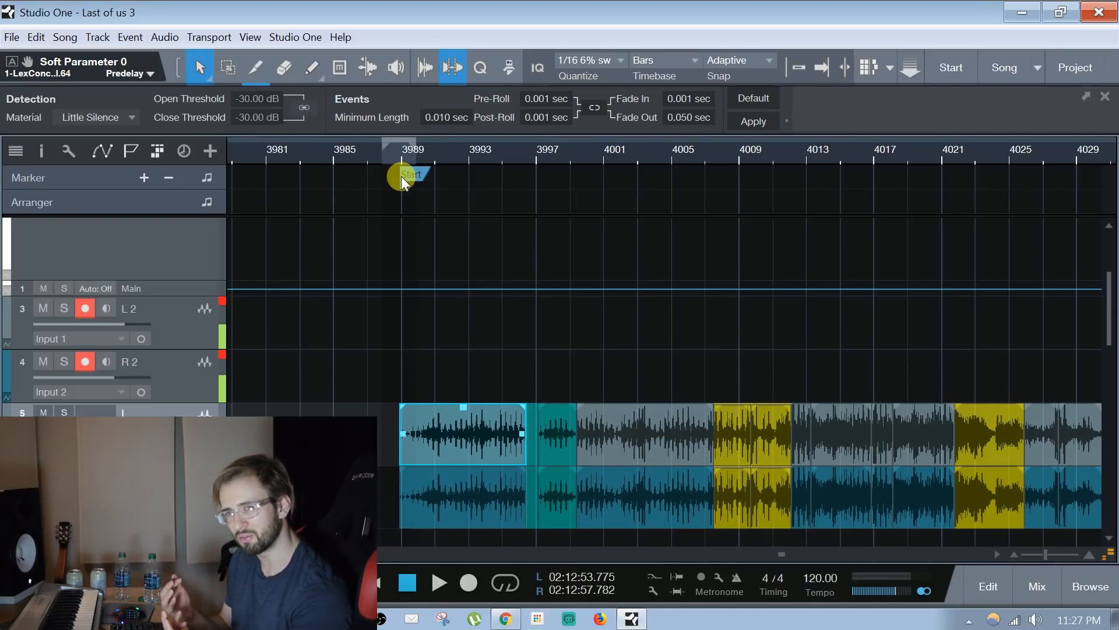
pyautogui.press('space')
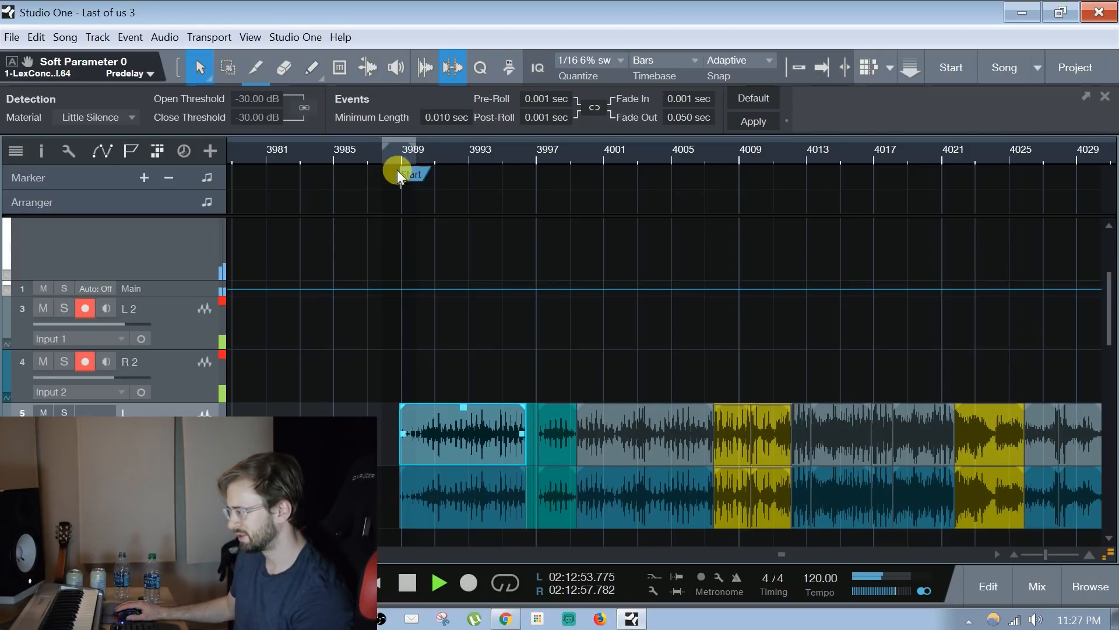
pyautogui.moveTo(399, 169); pyautogui.dragTo(399, 194)
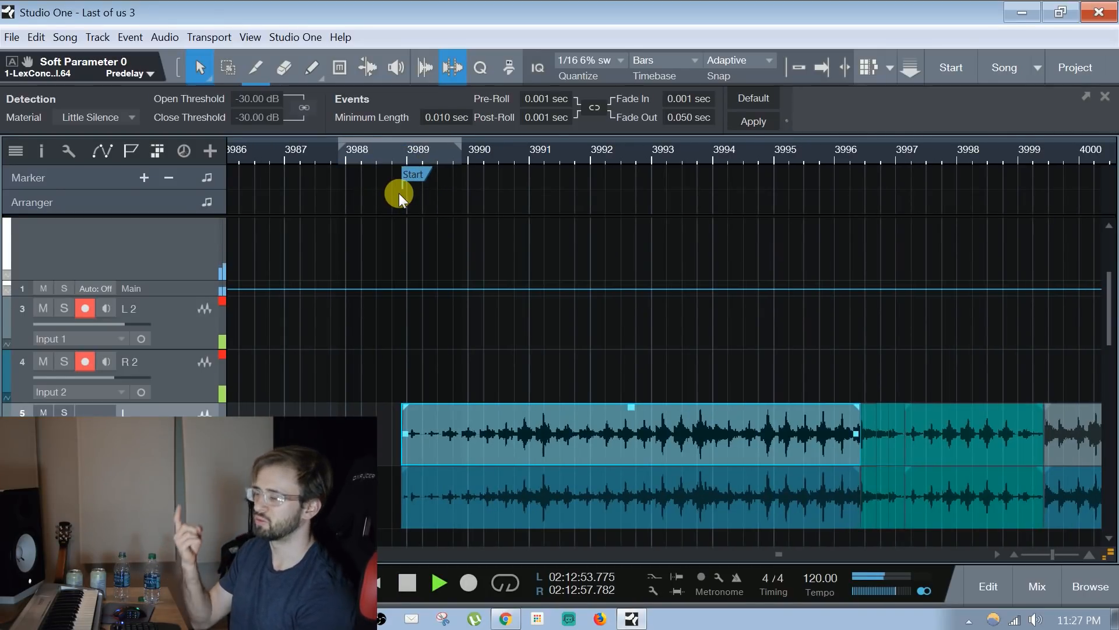
pyautogui.press('space')
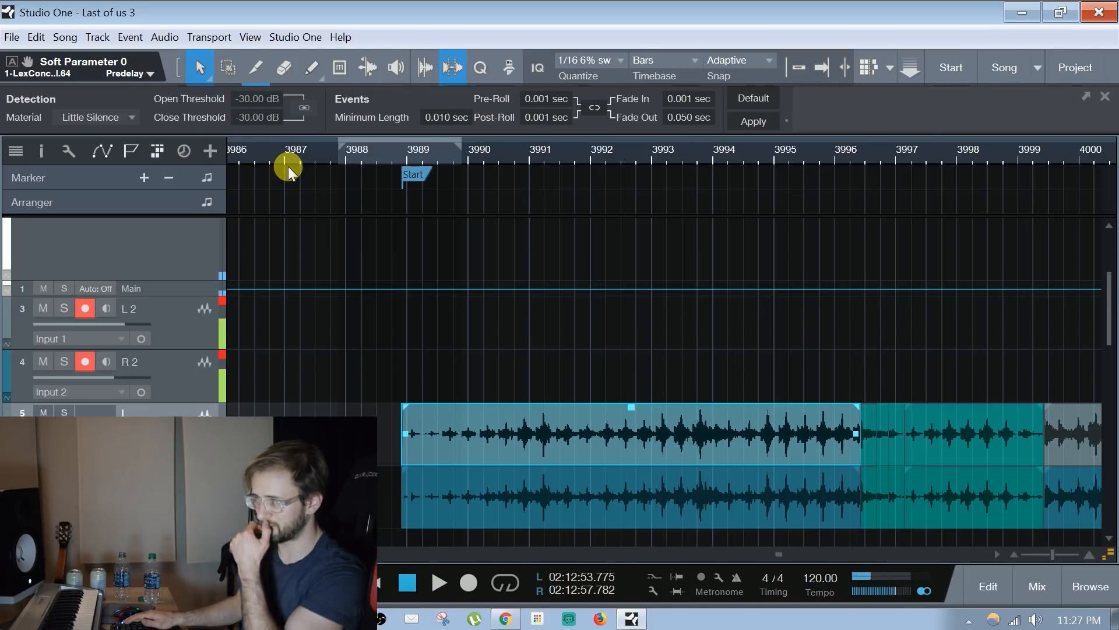
pyautogui.press('KP_Multiply')
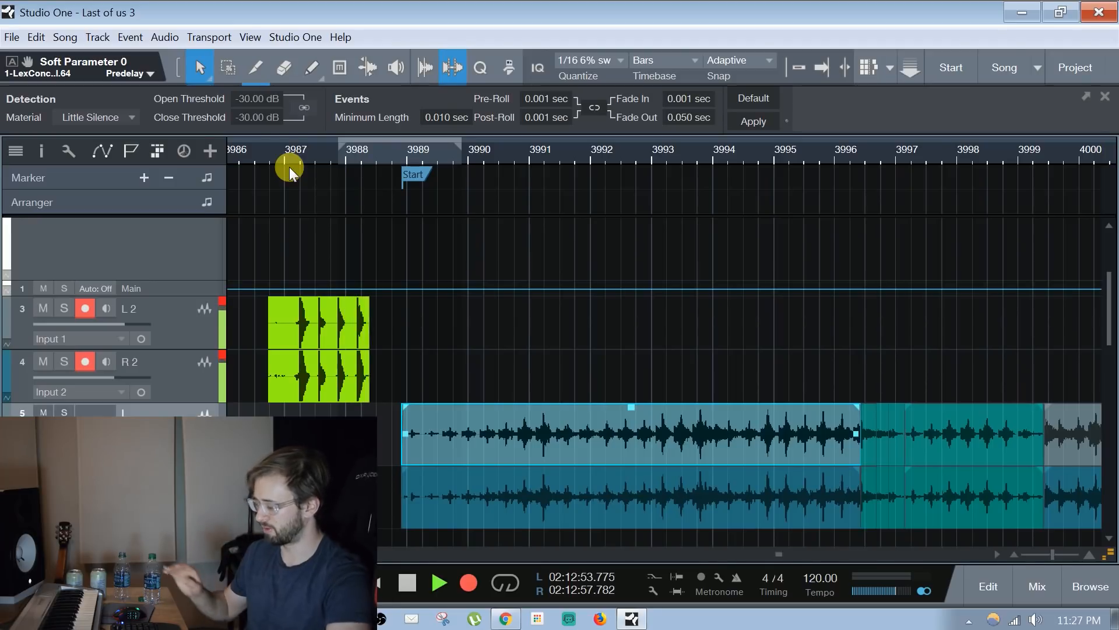
pyautogui.press('space')
# Trim the recorded L 2 and R 2 clips around the four hits and add a fade-in and a fade-out
pyautogui.moveTo(270, 325); pyautogui.dragTo(295, 325)
pyautogui.moveTo(375, 302); pyautogui.dragTo(366, 302)
pyautogui.moveTo(296, 303); pyautogui.dragTo(300, 303)
pyautogui.moveTo(354, 331); pyautogui.dragTo(378, 331)
pyautogui.moveTo(355, 161); pyautogui.dragTo(384, 205)
pyautogui.hscroll(-1, 334, 150)
# Play the four recorded hits leading into the song's Start marker to check their timing
pyautogui.click(296, 153)
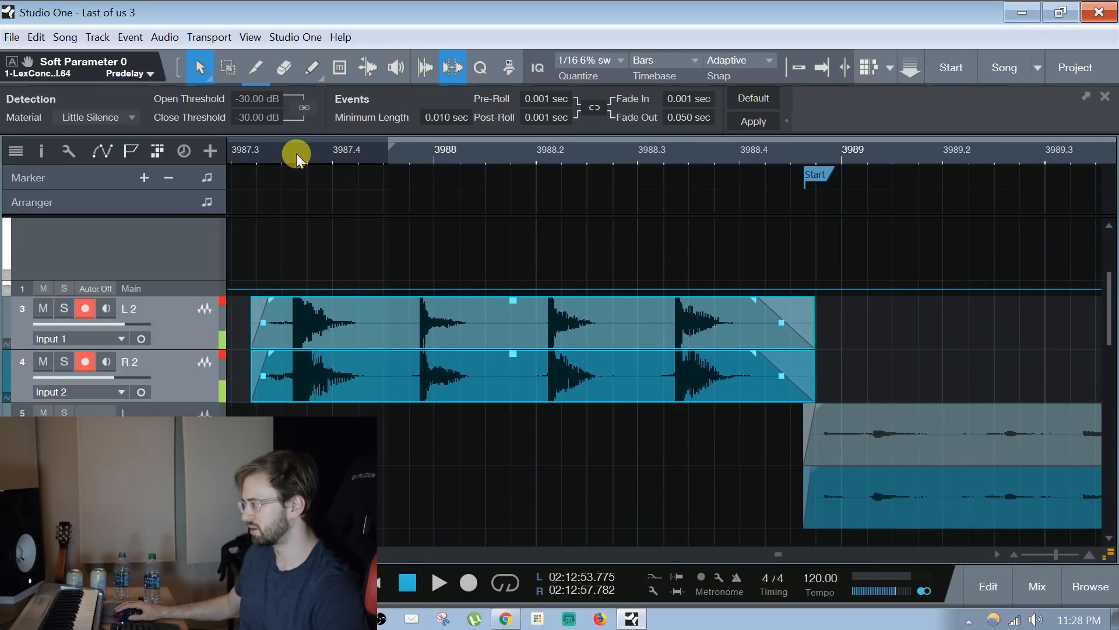
pyautogui.press('space')
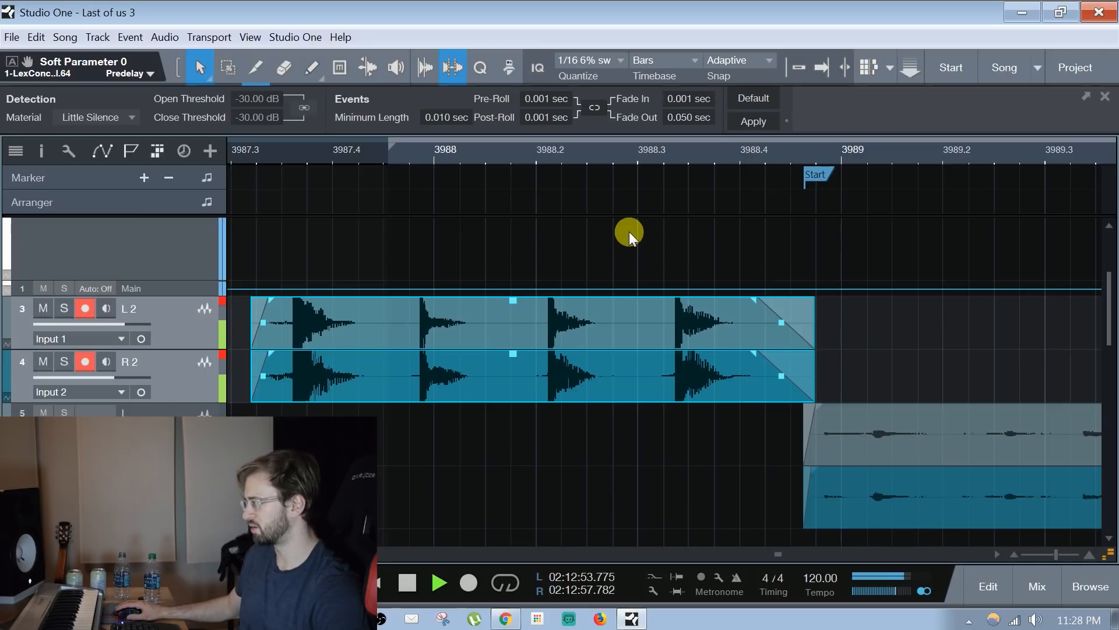
pyautogui.press('space')
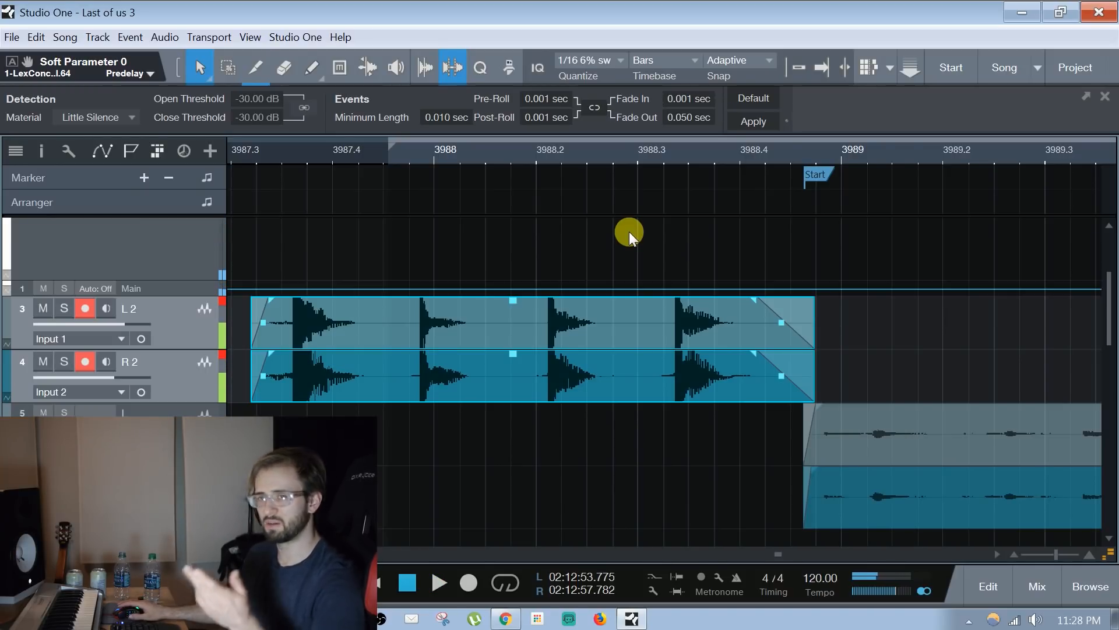
# Copy the four-hit clips on L 2 and R 2 to the end of the song's first section, just past bar 3995
pyautogui.moveTo(548, 158); pyautogui.dragTo(419, 114)
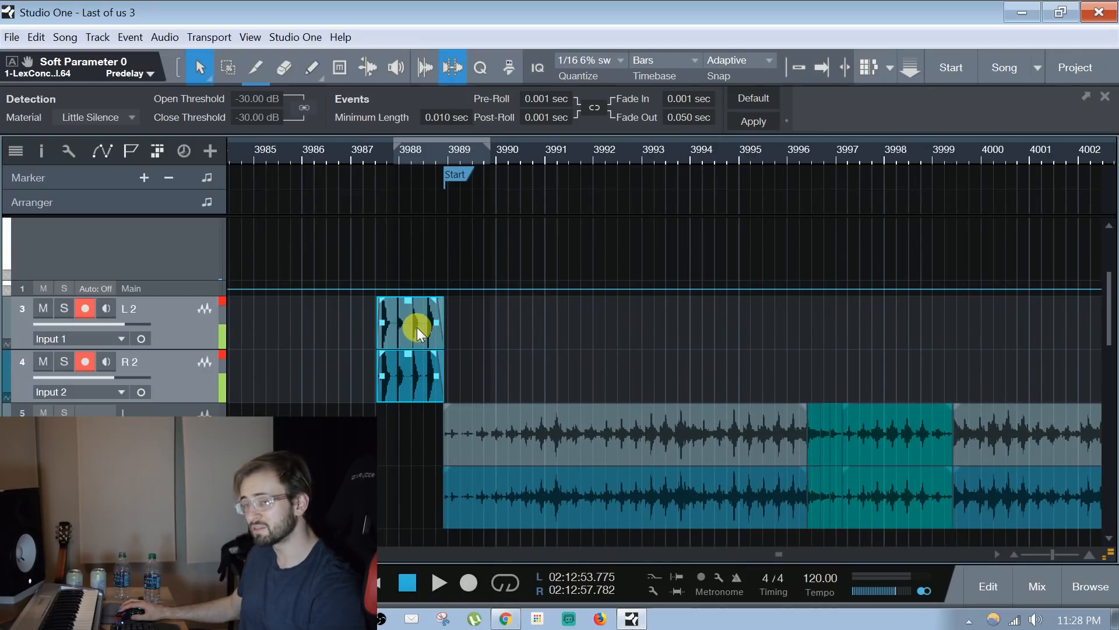
pyautogui.moveTo(414, 327); pyautogui.dragTo(796, 348)
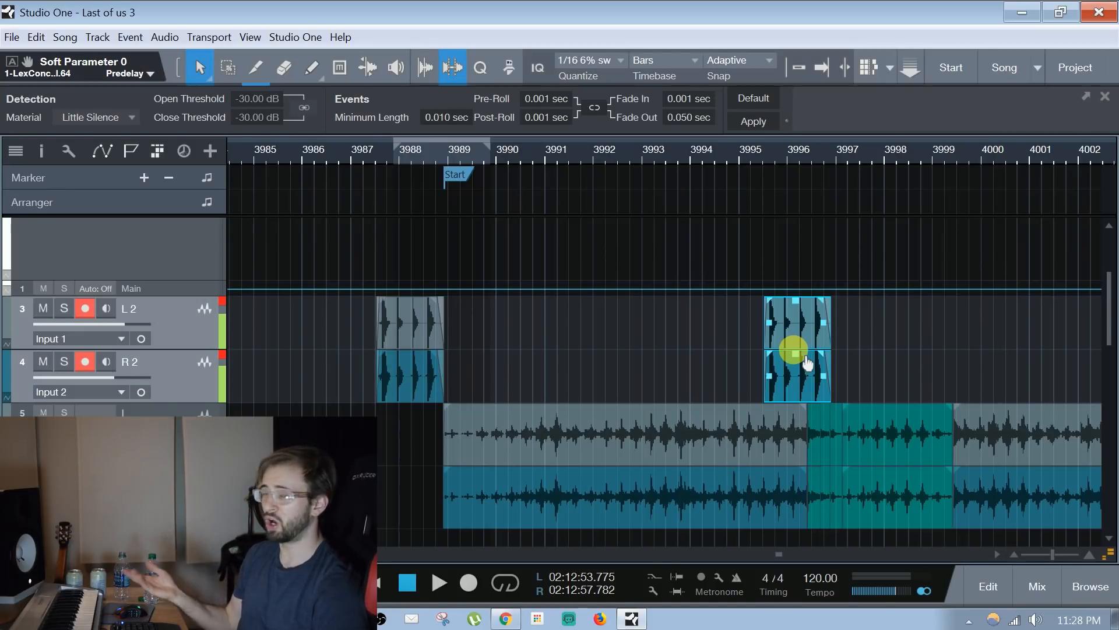
pyautogui.click(685, 332)
# Delete the recorded four-hit clips and their copies from the L 2 and R 2 tracks
pyautogui.moveTo(799, 155)
pyautogui.mouseDown()
pyautogui.moveTo(670, 153)
pyautogui.moveTo(507, 125)
pyautogui.mouseUp()
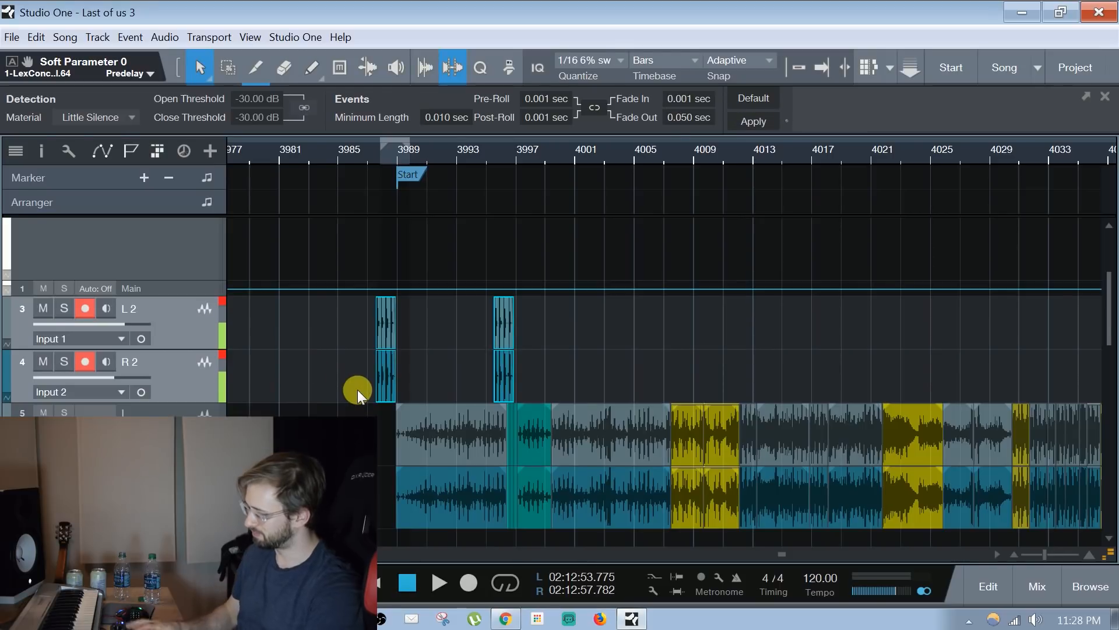
pyautogui.press('Delete')
pyautogui.moveTo(404, 152); pyautogui.dragTo(357, 132)
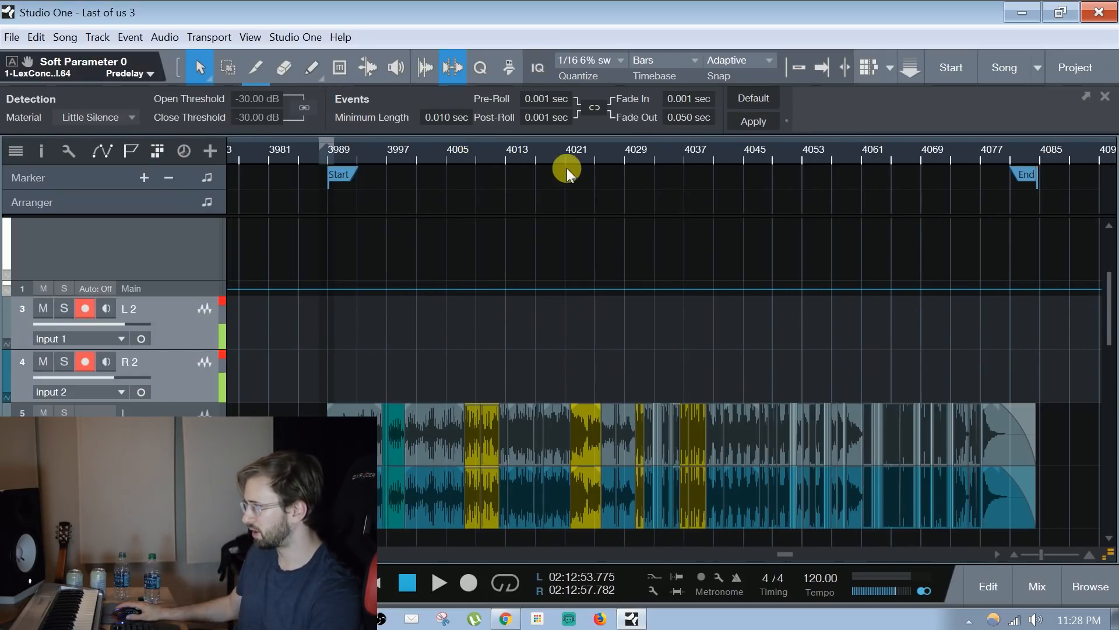
# Select the clip after the teal section on the L track, open the mixdown export settings and examine the format choices
pyautogui.click(439, 341)
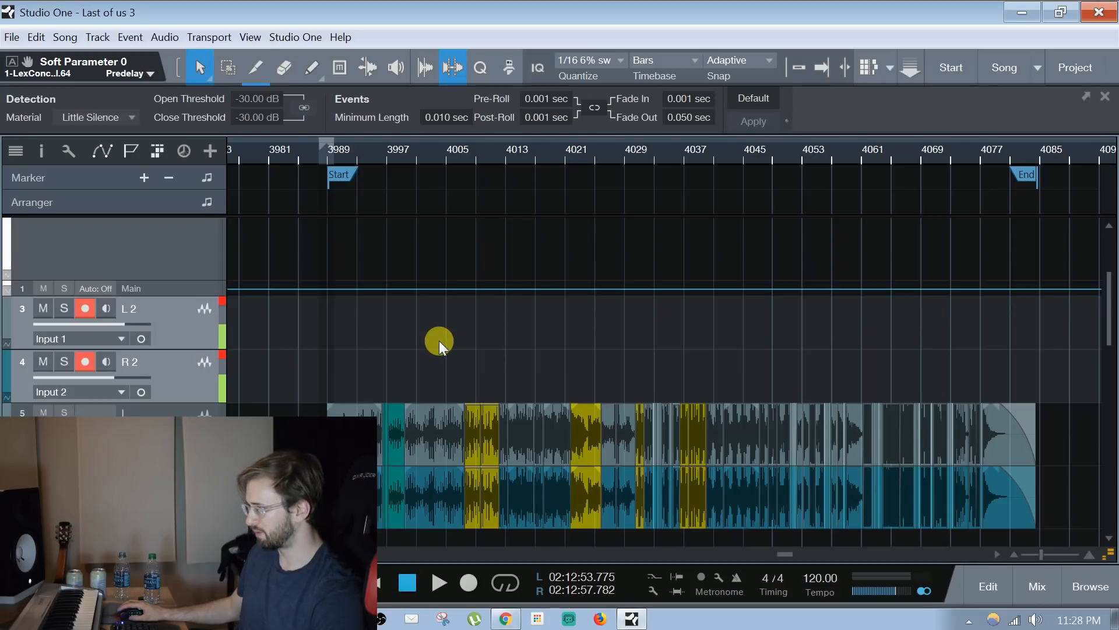
pyautogui.click(435, 445)
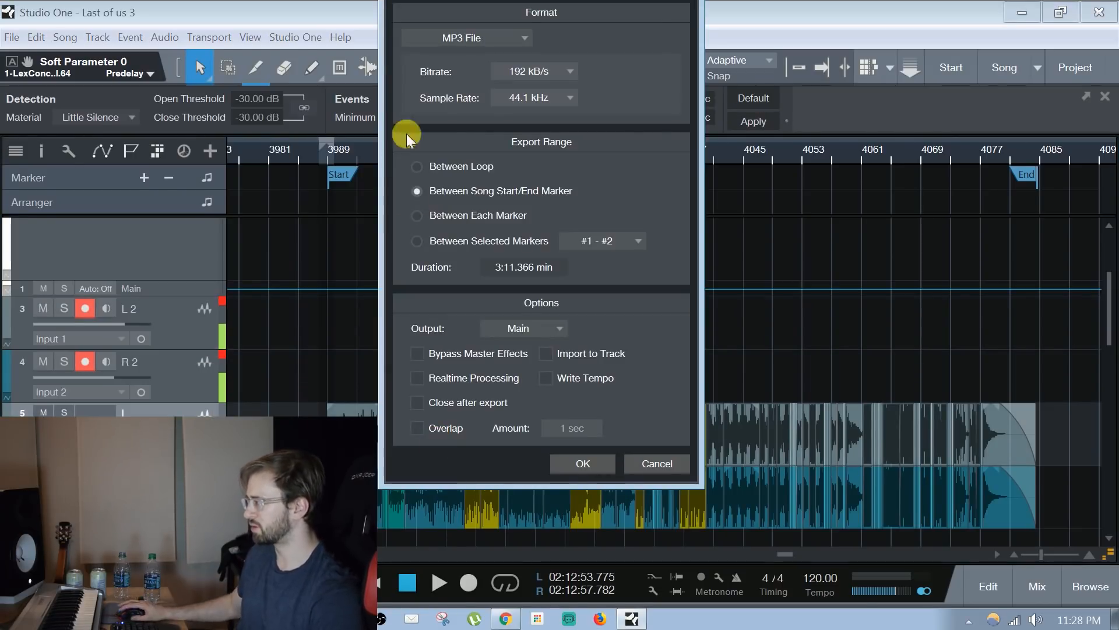
pyautogui.moveTo(501, 25); pyautogui.dragTo(439, 185)
pyautogui.click(444, 191)
pyautogui.click(438, 215)
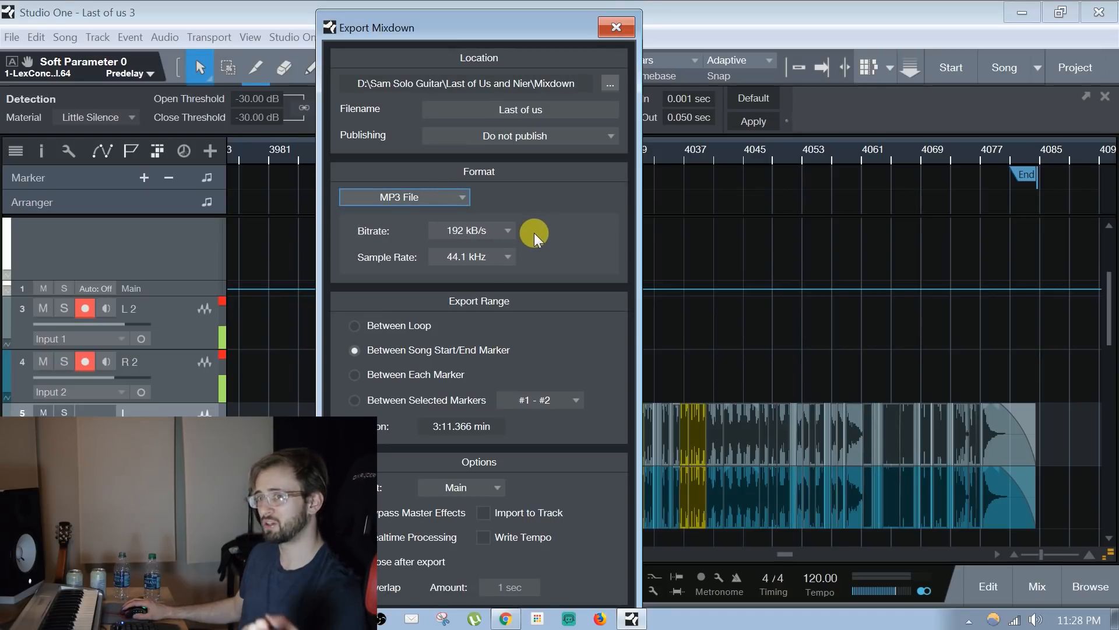
# Try the FLAC File format for the mixdown export and replace it with Wave File
pyautogui.click(454, 196)
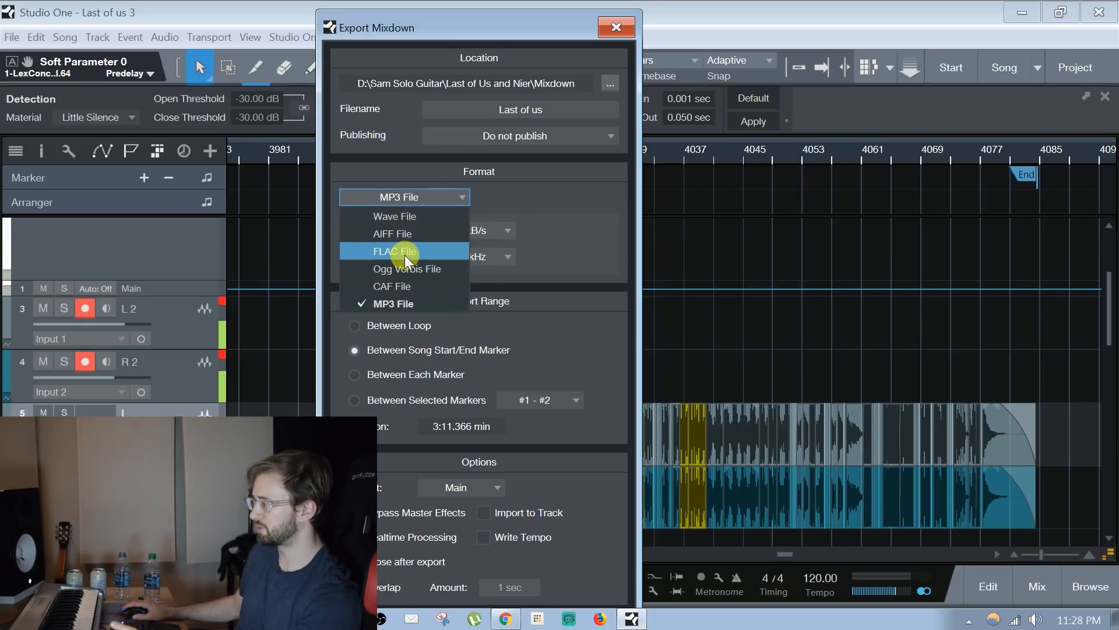
pyautogui.click(404, 251)
pyautogui.click(440, 197)
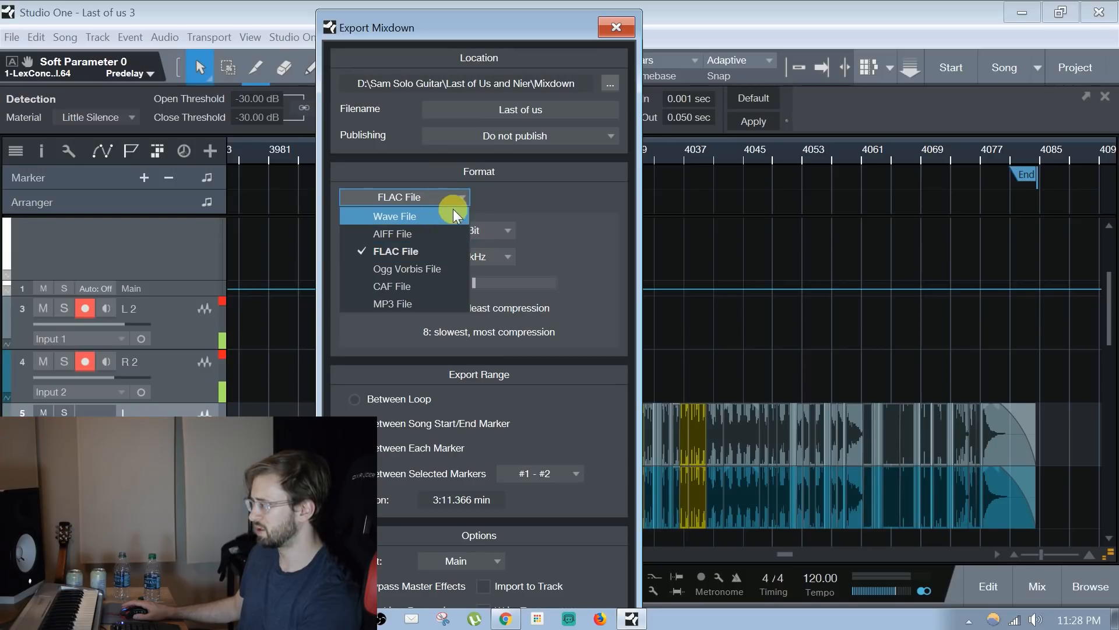
pyautogui.click(439, 209)
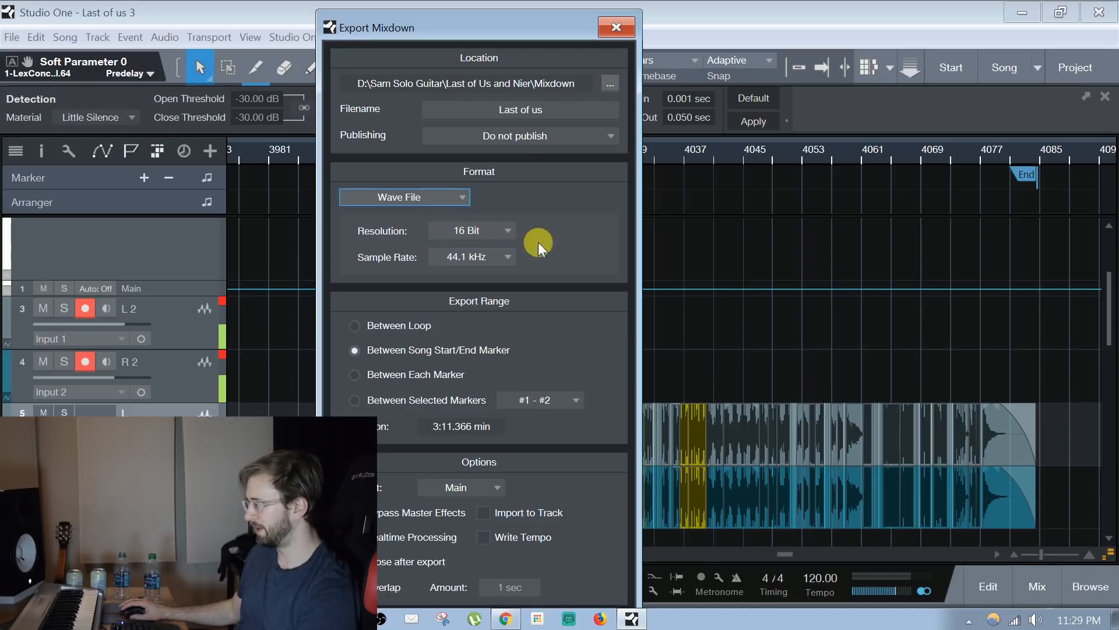
# Set the mixdown export format to MP3 File and close the export dialog without exporting
pyautogui.moveTo(484, 26); pyautogui.dragTo(483, 0)
pyautogui.click(404, 175)
pyautogui.click(416, 274)
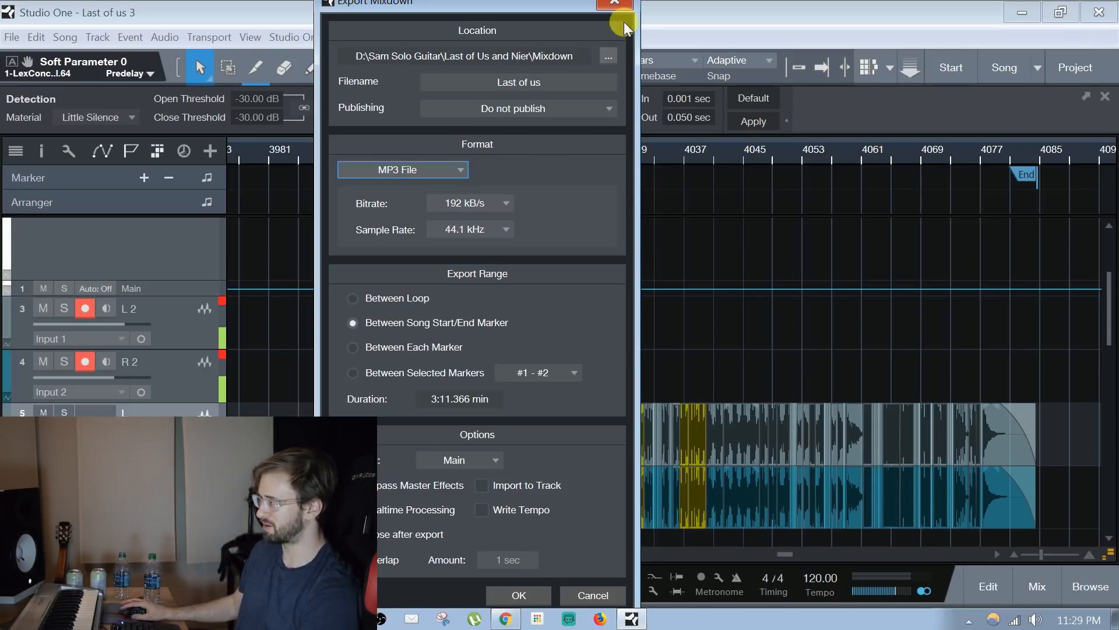
pyautogui.click(615, 4)
pyautogui.moveTo(635, 13); pyautogui.dragTo(659, 16)
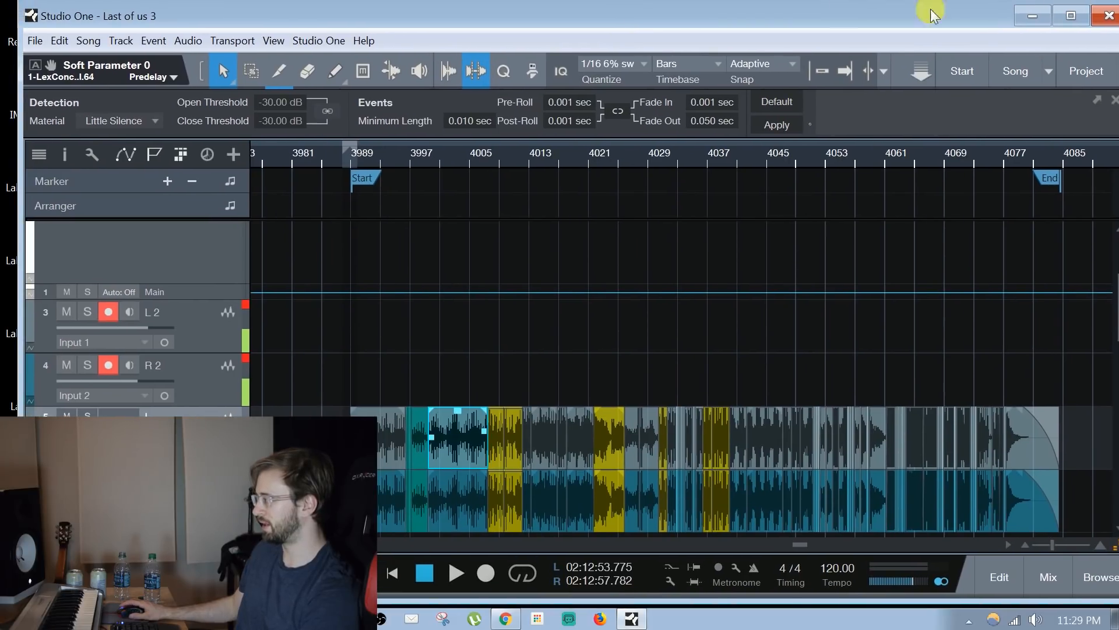
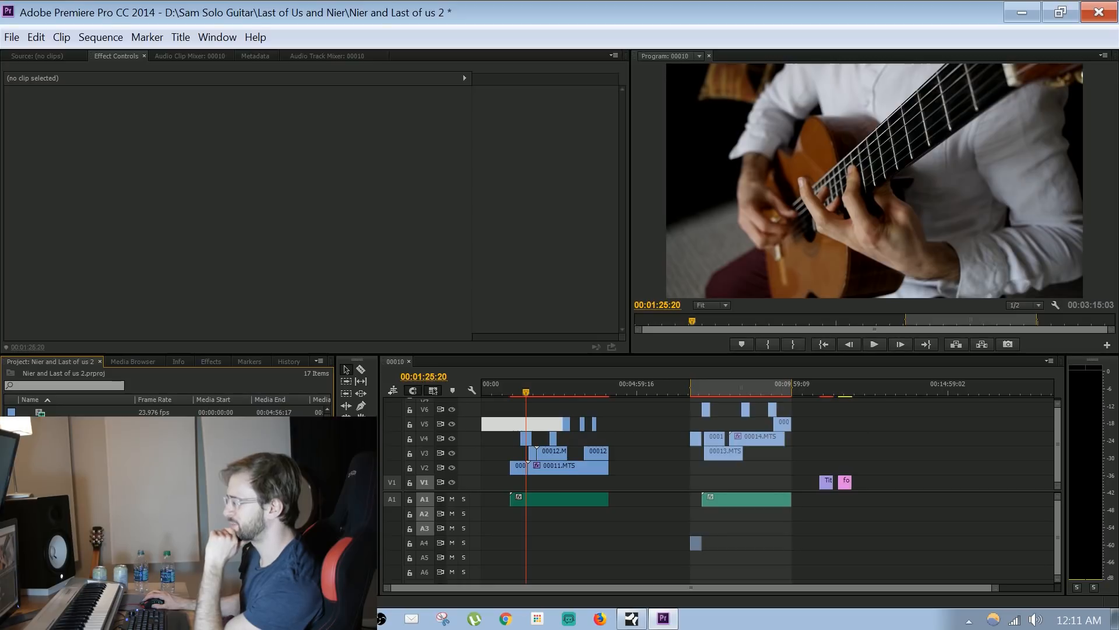
# Mark the 00010.MTS source clip from 00:00:24:06 to 00:01:20:01 and place that section on V1 after the title clips
pyautogui.click(882, 390)
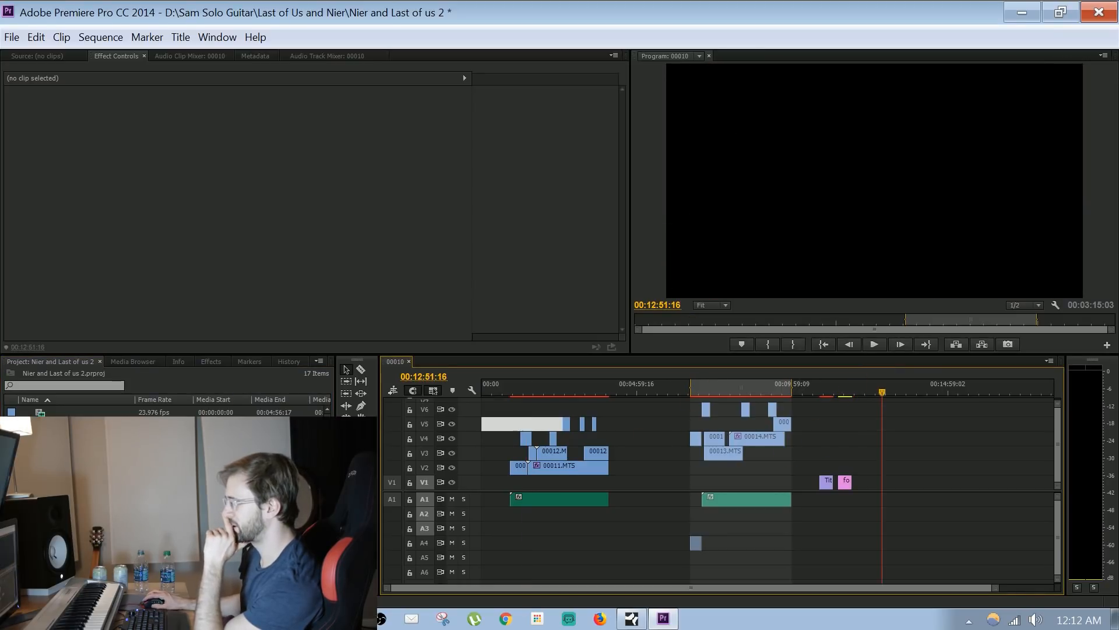
pyautogui.doubleClick(58, 446)
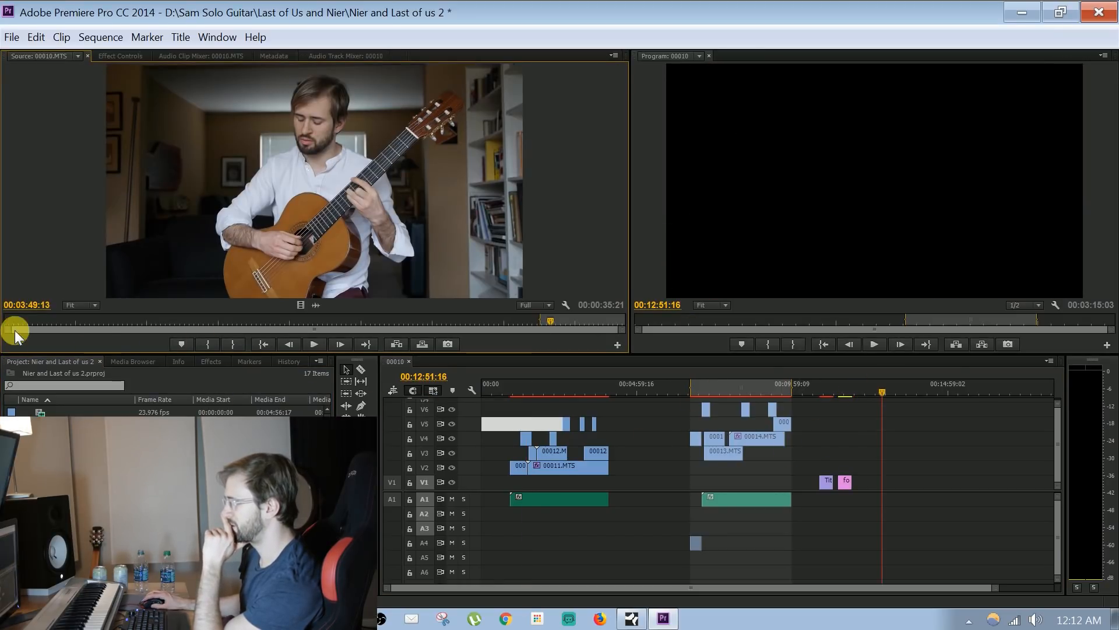
pyautogui.moveTo(489, 327); pyautogui.dragTo(61, 319)
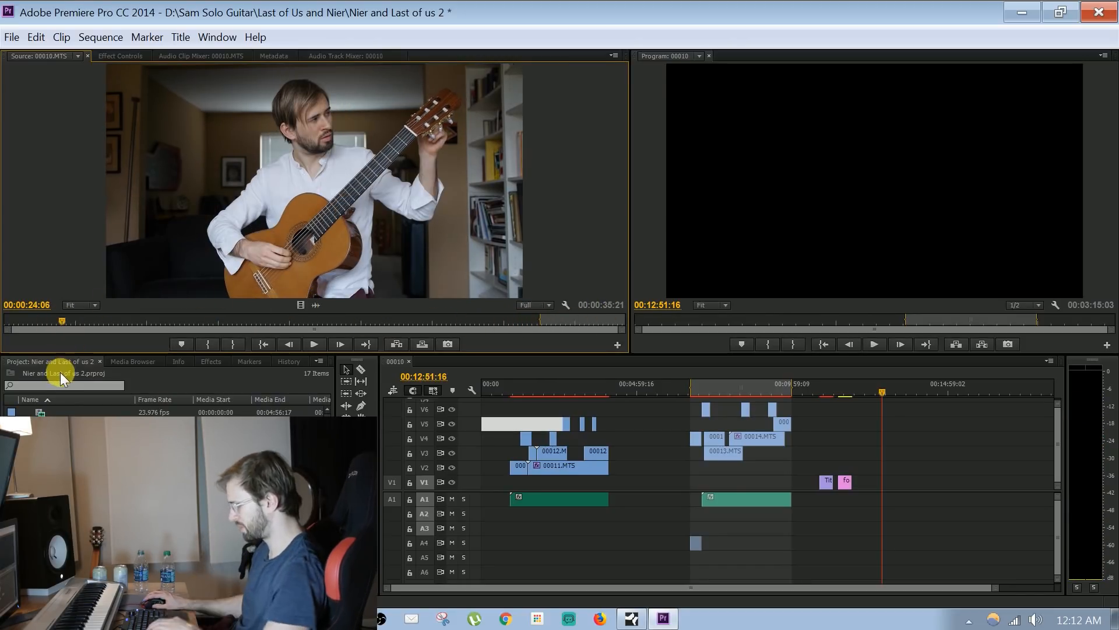
pyautogui.press('i')
pyautogui.moveTo(61, 328); pyautogui.dragTo(194, 321)
pyautogui.press('o')
pyautogui.moveTo(353, 283); pyautogui.dragTo(913, 489)
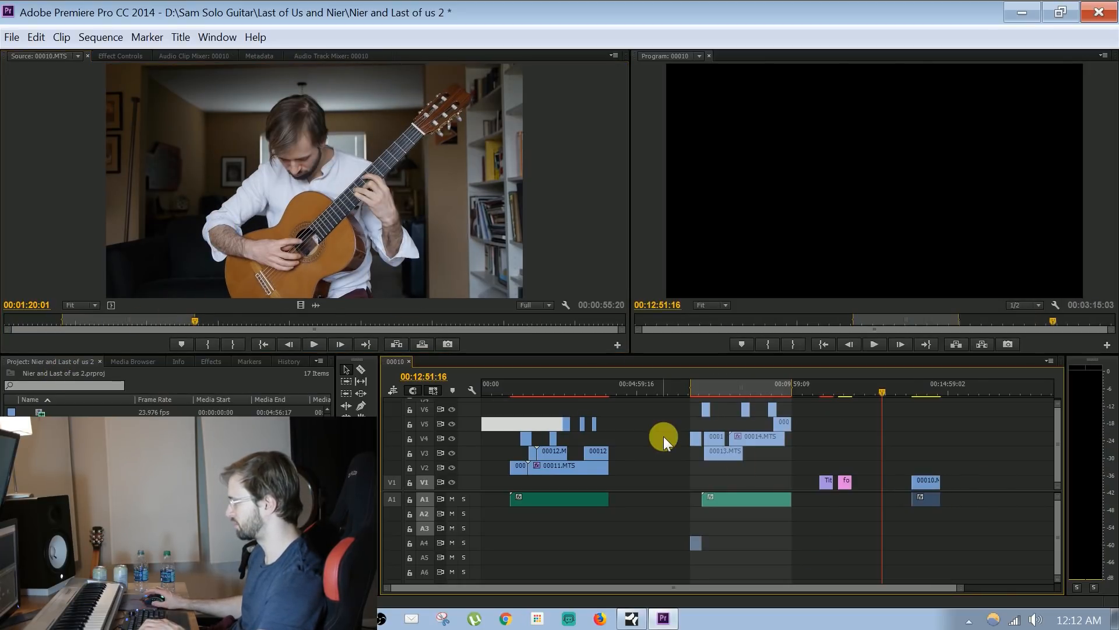
# Place the project's audio recording on A3 at the start of the new 00010.MTS clip and play them together from 00:14:01:07
pyautogui.click(912, 386)
pyautogui.click(301, 411)
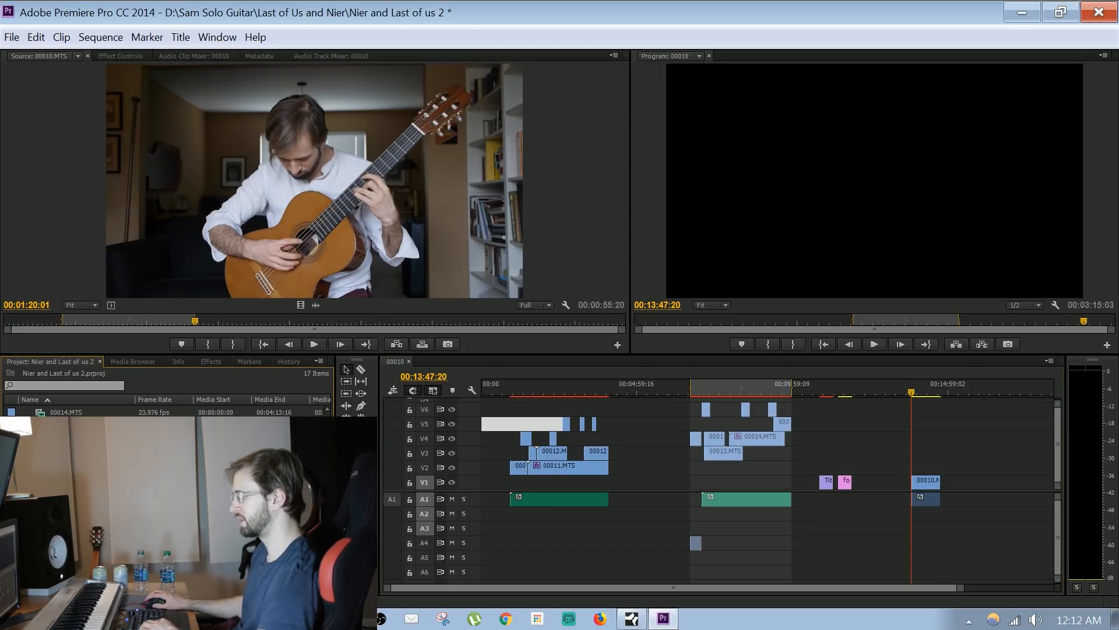
pyautogui.moveTo(69, 496); pyautogui.dragTo(914, 526)
pyautogui.click(918, 386)
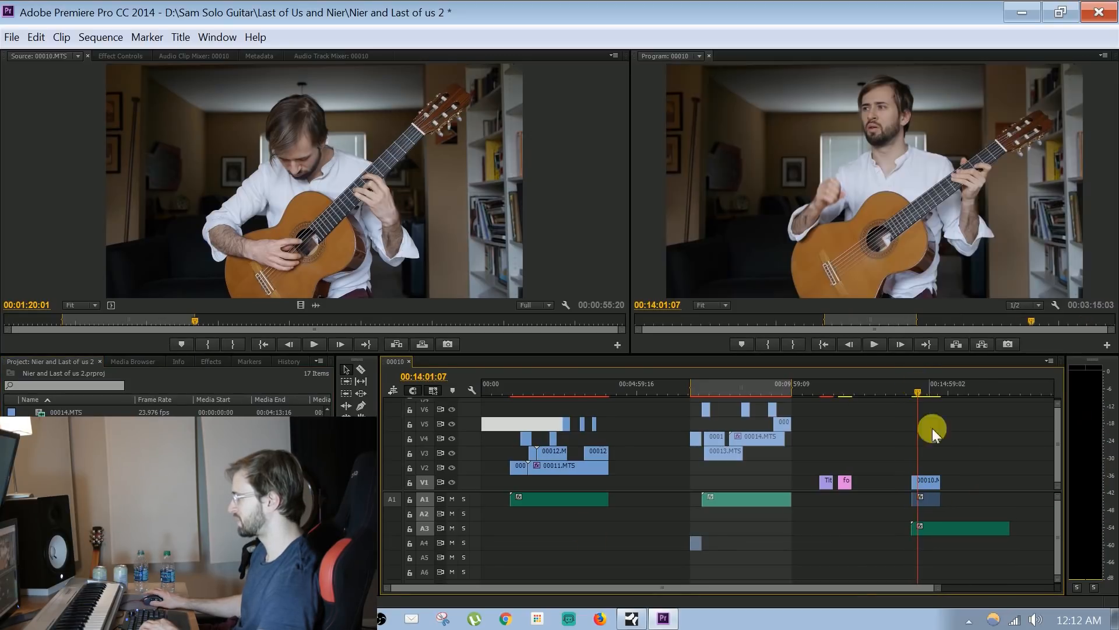
pyautogui.click(929, 485)
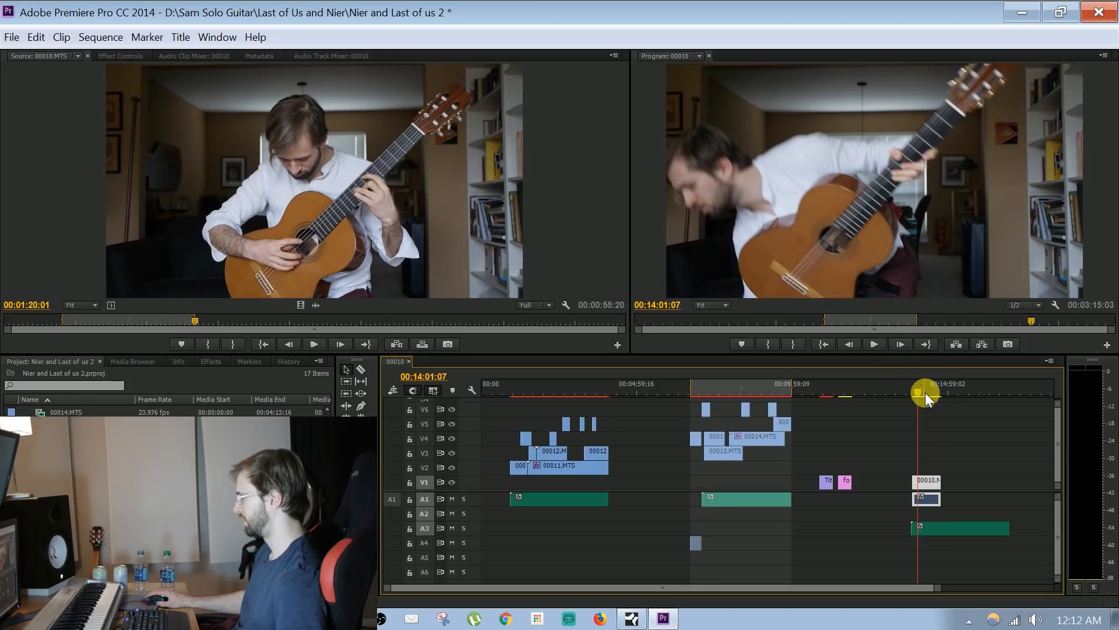
pyautogui.press('space')
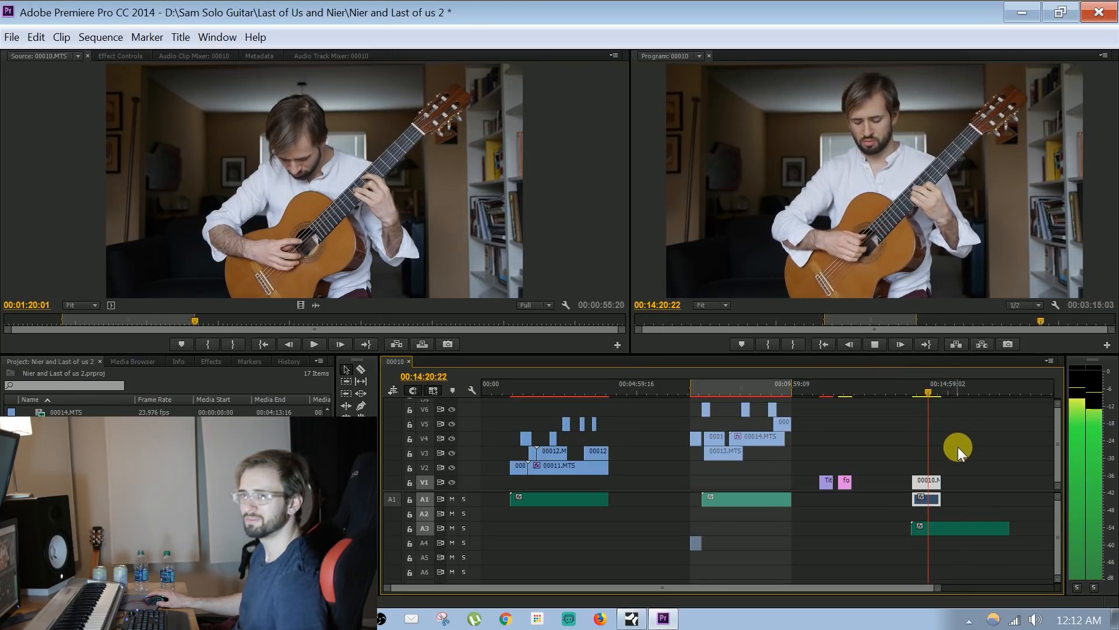
pyautogui.press('space')
# Move the 00010.MTS clip earlier on V1, clear of the A3 audio, and play it up to 00:12:55:18
pyautogui.moveTo(938, 589); pyautogui.dragTo(887, 595)
pyautogui.moveTo(824, 483); pyautogui.dragTo(758, 485)
pyautogui.click(748, 388)
pyautogui.moveTo(747, 391); pyautogui.dragTo(757, 390)
pyautogui.moveTo(938, 588); pyautogui.dragTo(870, 580)
pyautogui.press('space')
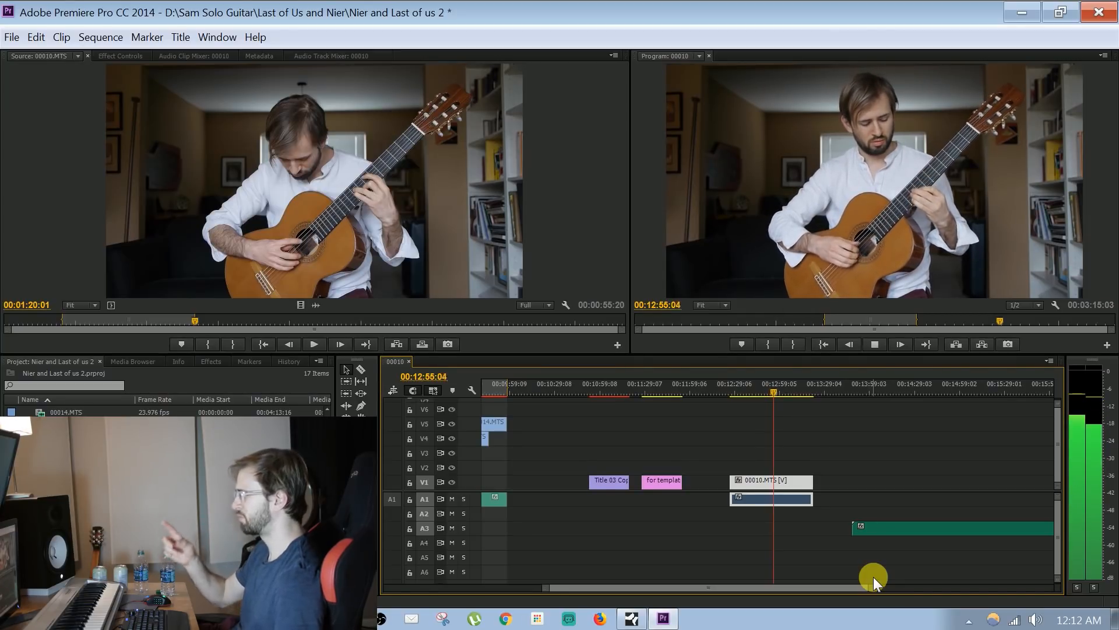
pyautogui.press('space')
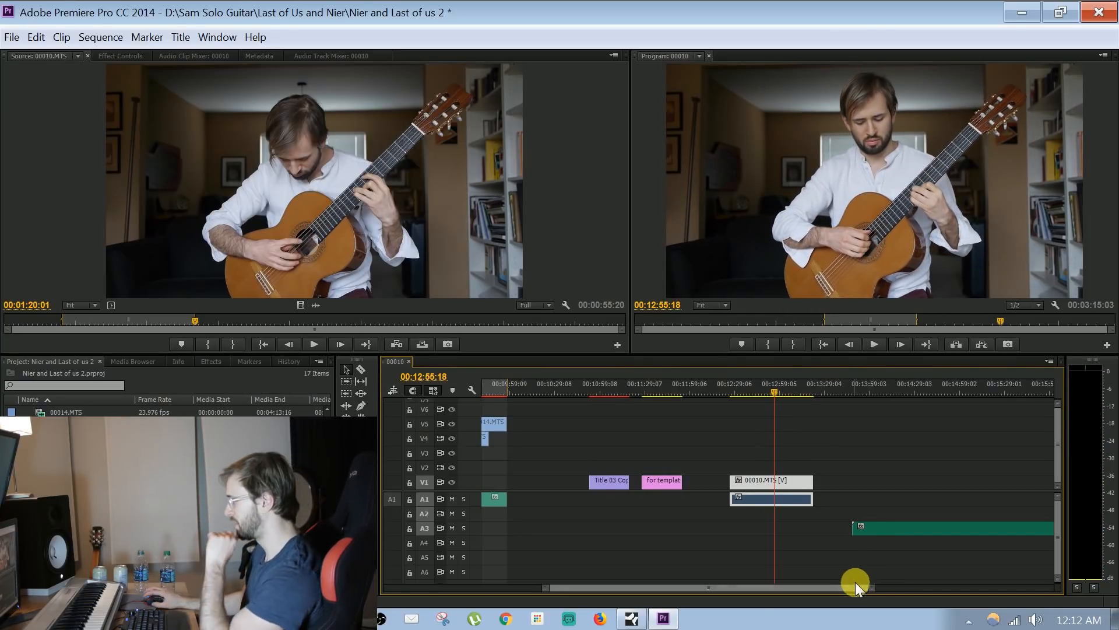
# Move the A3 audio to start at 00:12:55:18 under the 00010.MTS clip and play both to check the sync
pyautogui.moveTo(868, 533); pyautogui.dragTo(792, 527)
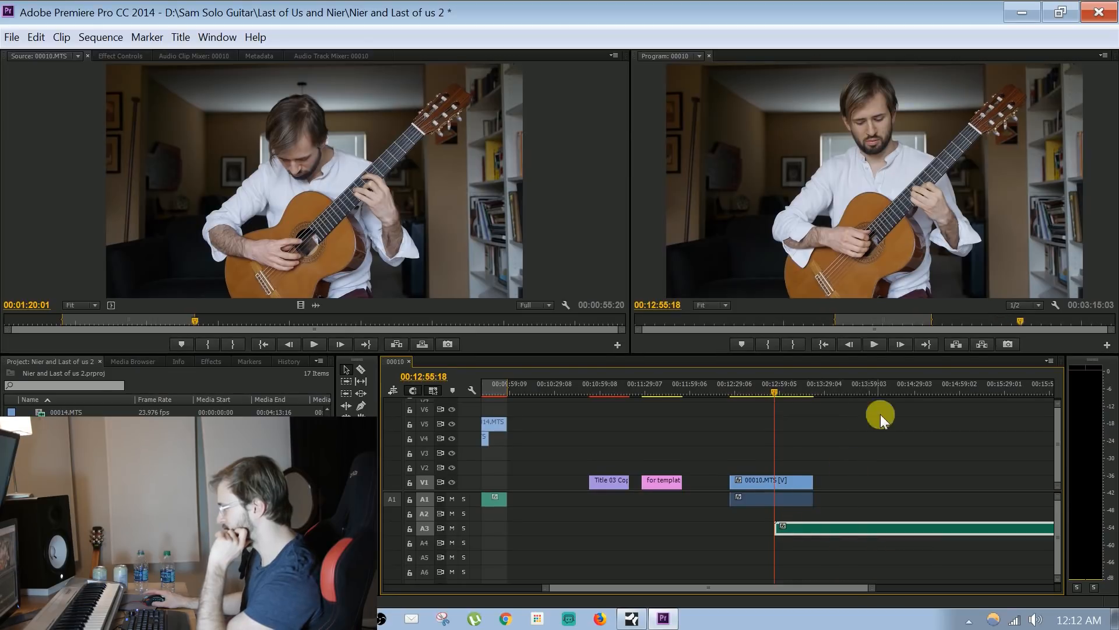
pyautogui.click(777, 483)
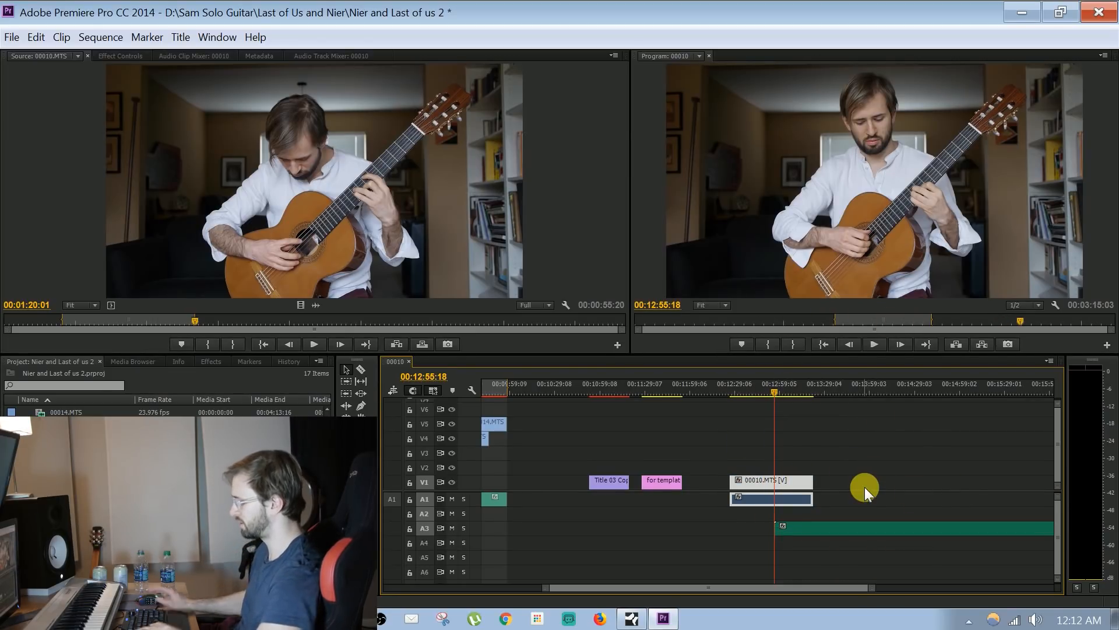
pyautogui.press('space')
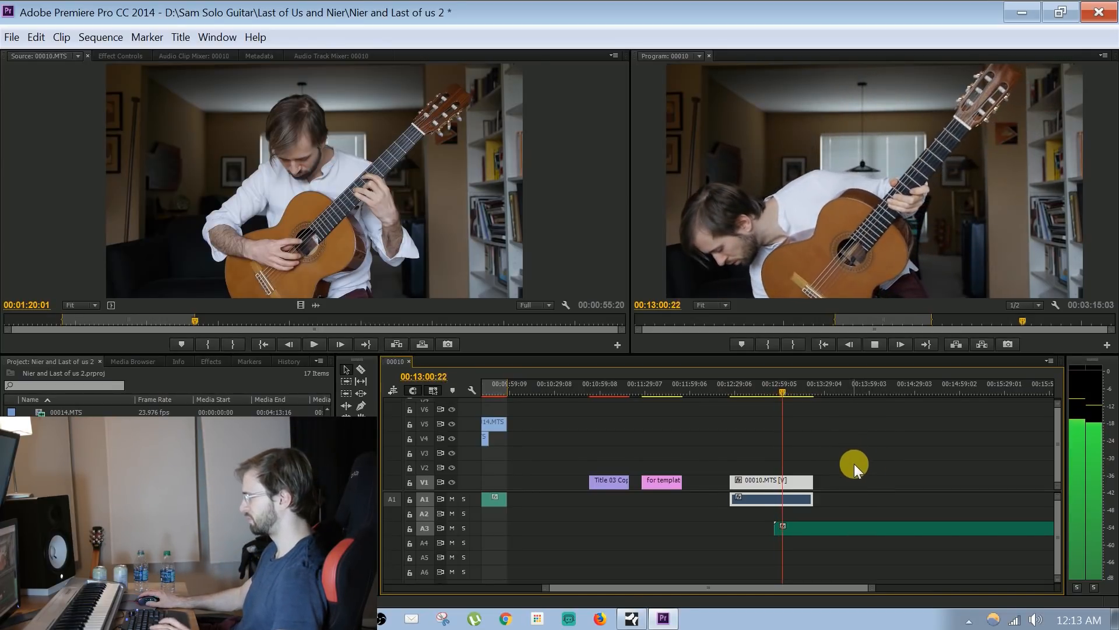
pyautogui.press('space')
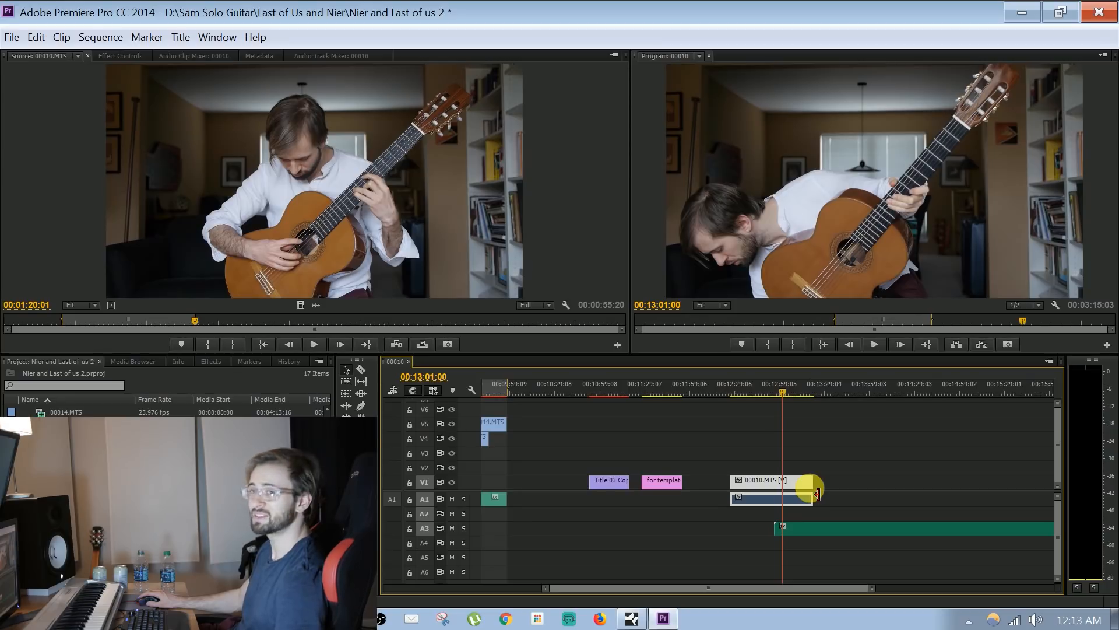
# Extend the end of the 00010.MTS clip to about 00:15:34 and trim its start to just before the A3 audio
pyautogui.moveTo(817, 494); pyautogui.dragTo(1013, 494)
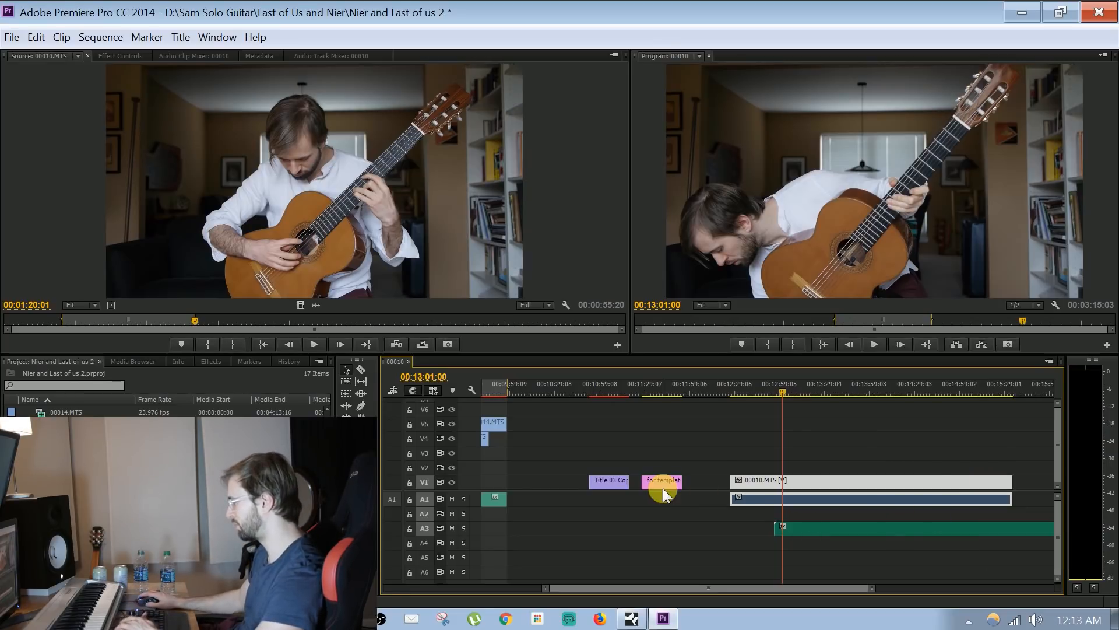
pyautogui.moveTo(731, 480); pyautogui.dragTo(769, 484)
pyautogui.moveTo(758, 432); pyautogui.dragTo(815, 504)
# Look through the source clips and place 00012.MTS on V2, aligned with the start of the 00010.MTS clip
pyautogui.click(87, 484)
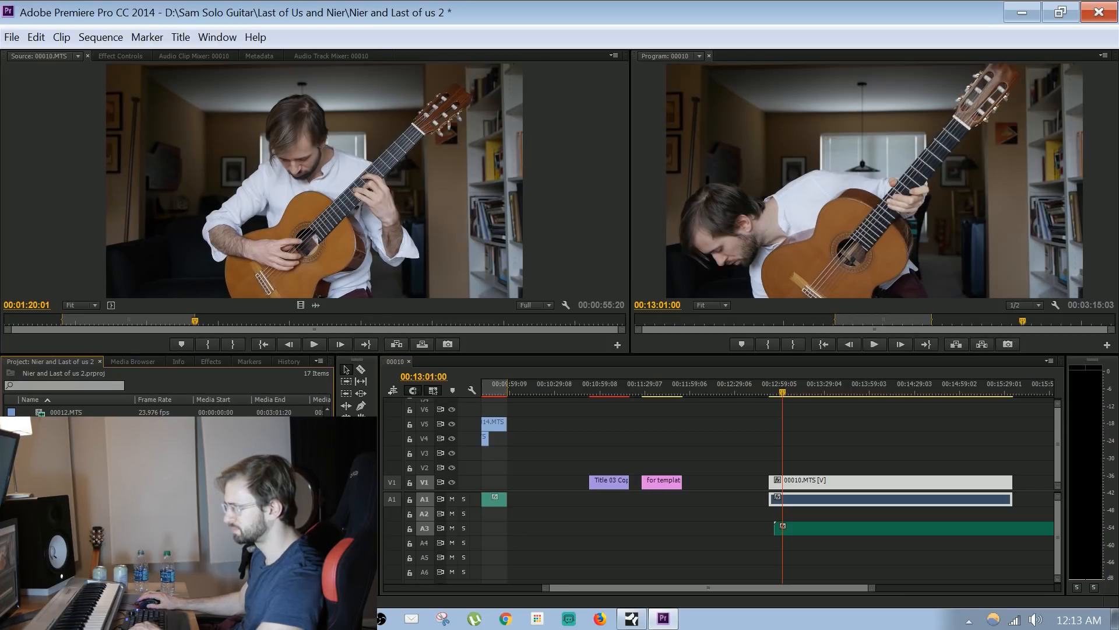
pyautogui.doubleClick(67, 461)
pyautogui.doubleClick(67, 449)
pyautogui.doubleClick(67, 437)
pyautogui.doubleClick(42, 424)
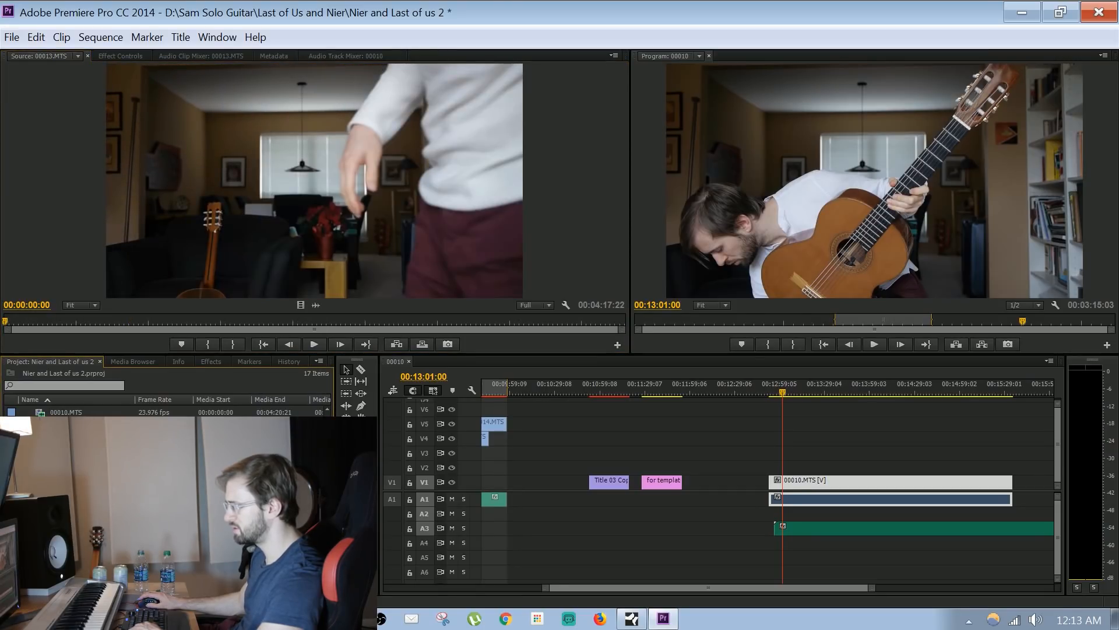
pyautogui.doubleClick(65, 437)
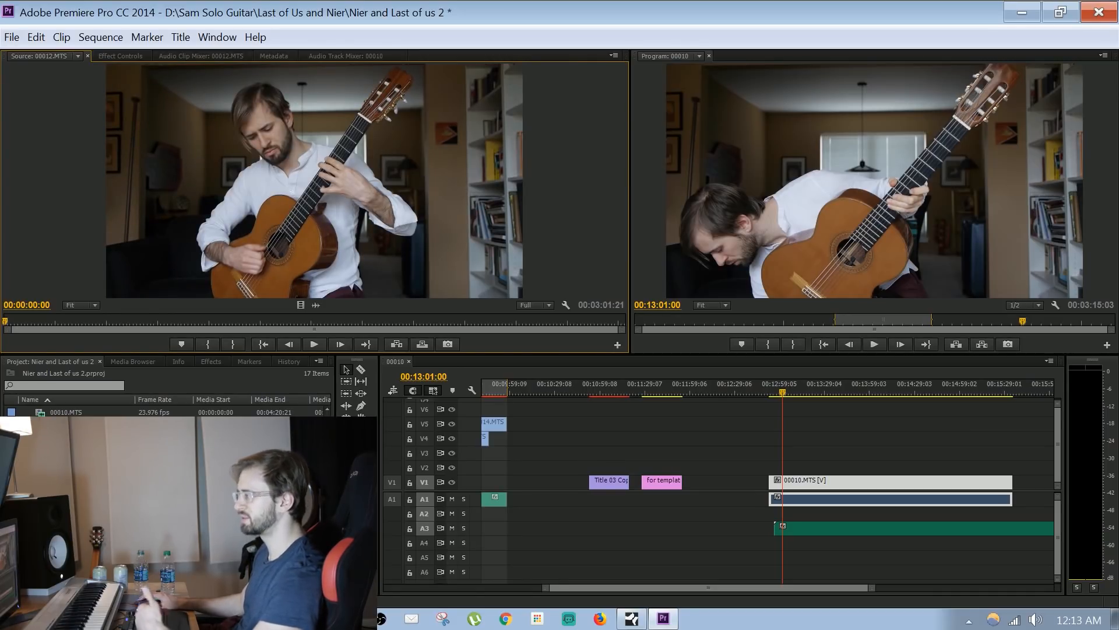
pyautogui.moveTo(315, 180); pyautogui.dragTo(768, 469)
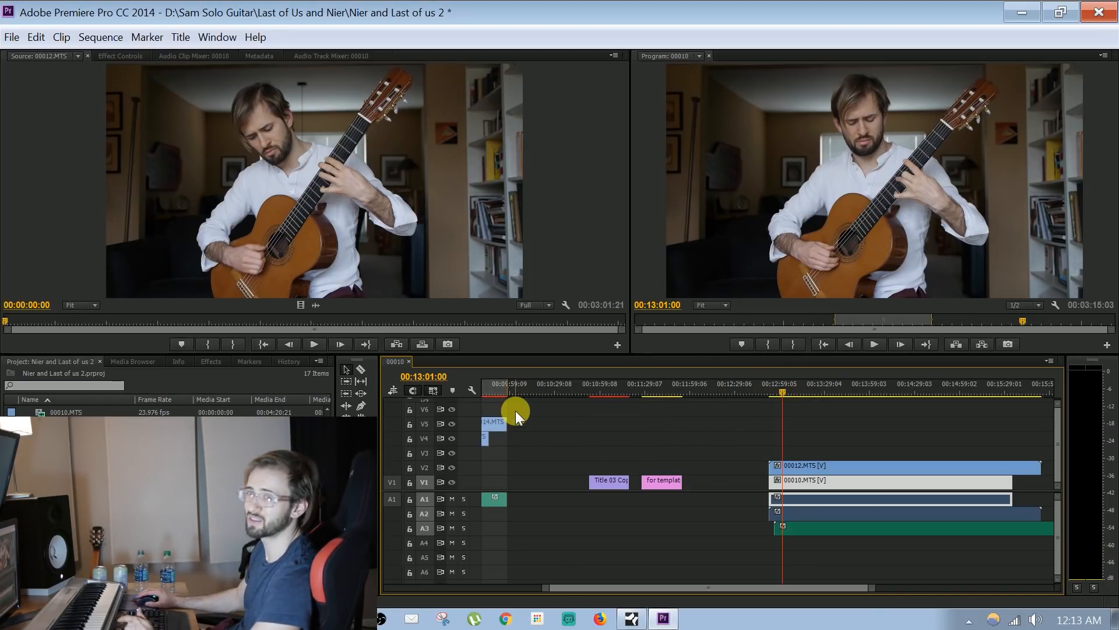
# Move the 00010.MTS video to V3, above 00012.MTS, and scrub the sequence to 00:14:47:08
pyautogui.click(794, 466)
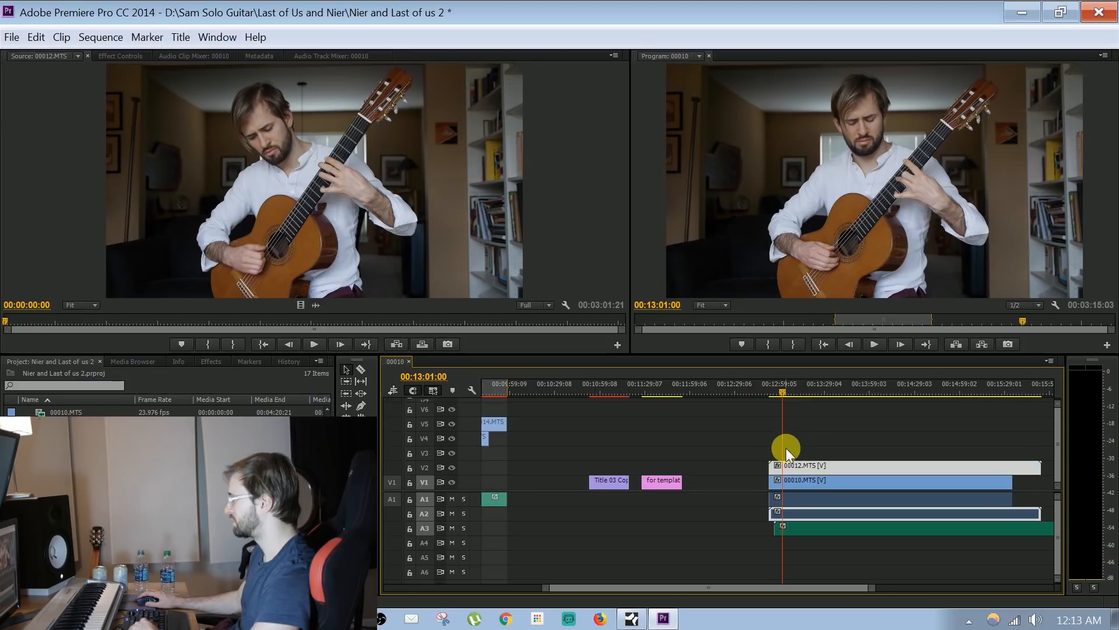
pyautogui.moveTo(799, 481)
pyautogui.mouseDown()
pyautogui.moveTo(800, 450)
pyautogui.moveTo(804, 459)
pyautogui.mouseUp()
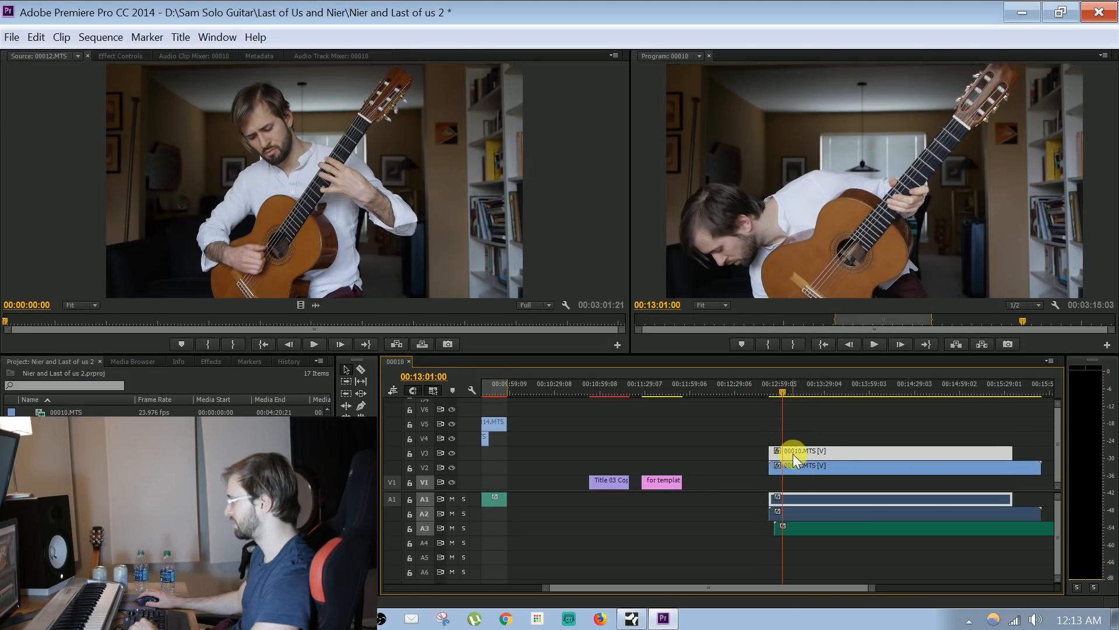
pyautogui.moveTo(789, 387); pyautogui.dragTo(943, 384)
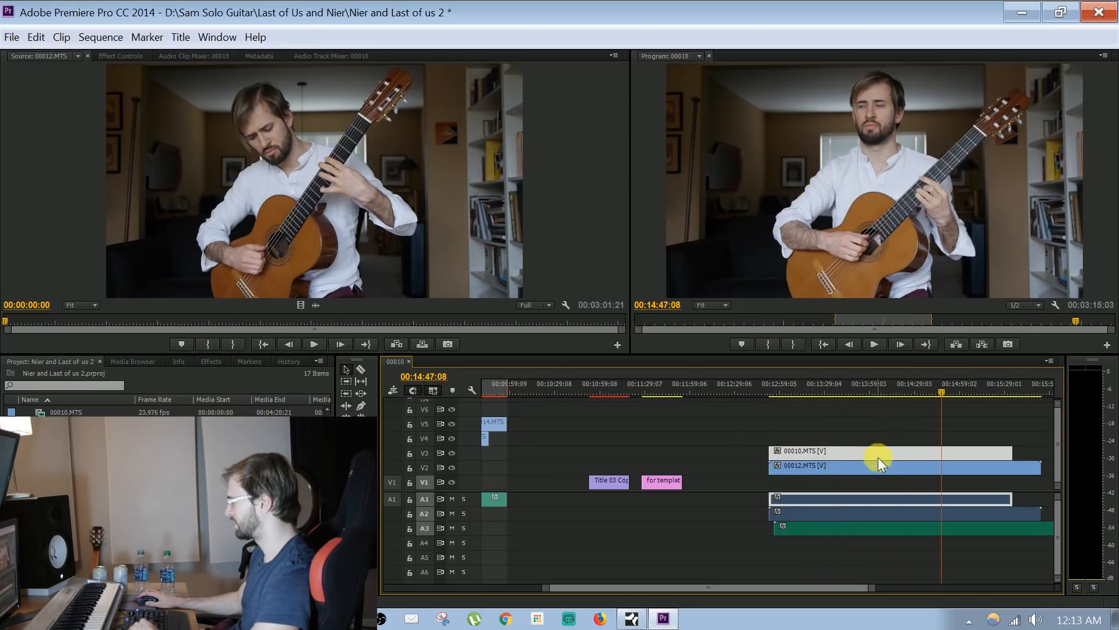
# Move the 00012.MTS video to V4, scrub to 00:15:24:06, and delete the 00012.MTS clip with its audio
pyautogui.click(854, 467)
pyautogui.moveTo(843, 460); pyautogui.dragTo(846, 439)
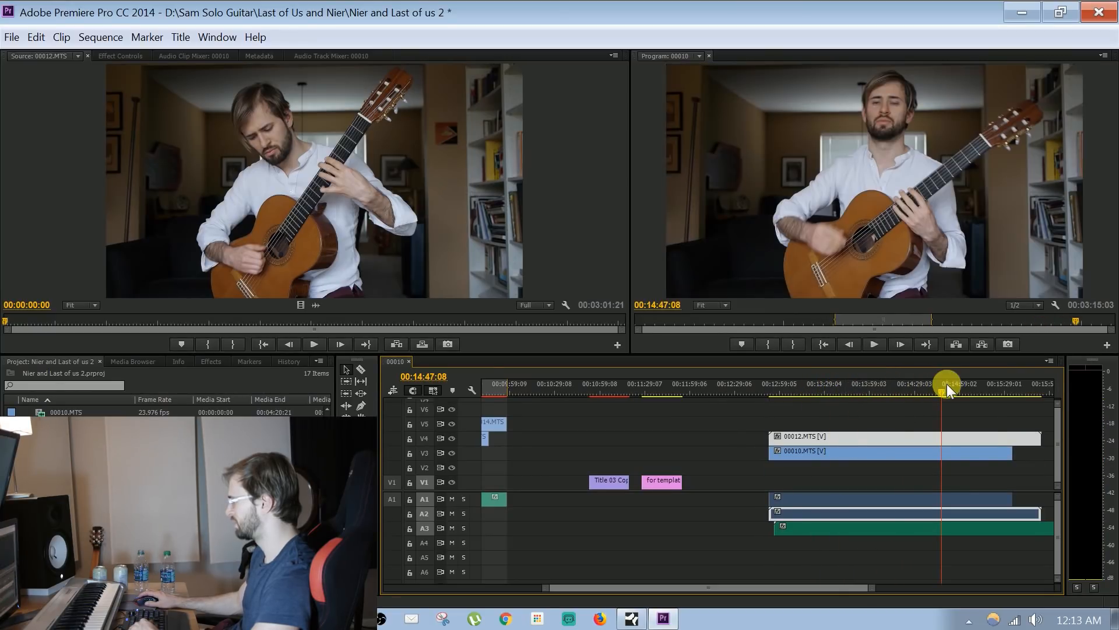
pyautogui.moveTo(947, 384); pyautogui.dragTo(998, 389)
pyautogui.press('Delete')
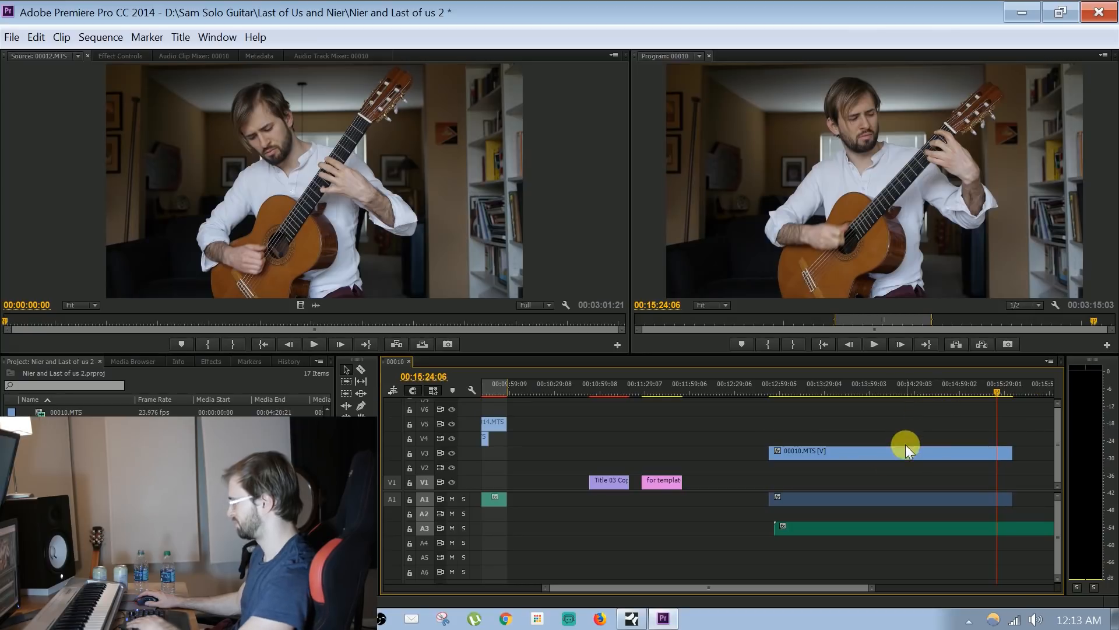
# Examine the other project takes one by one in the Source monitor, including 00013.MTS, 00014.MTS, 00016.MTS and 00019.MTS
pyautogui.click(827, 453)
pyautogui.doubleClick(66, 449)
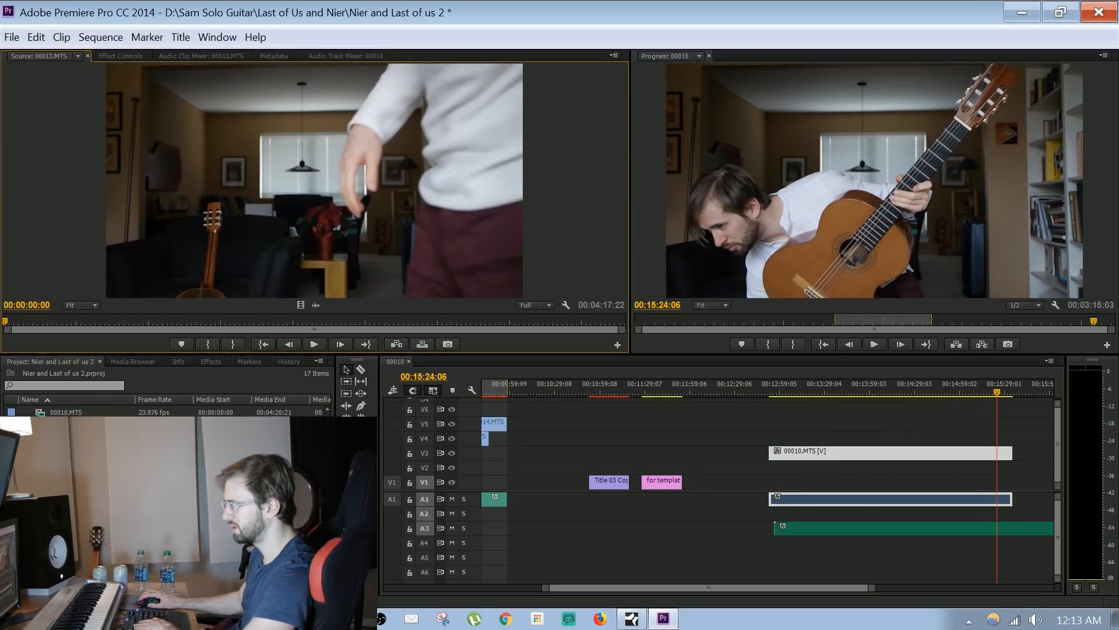
pyautogui.doubleClick(66, 461)
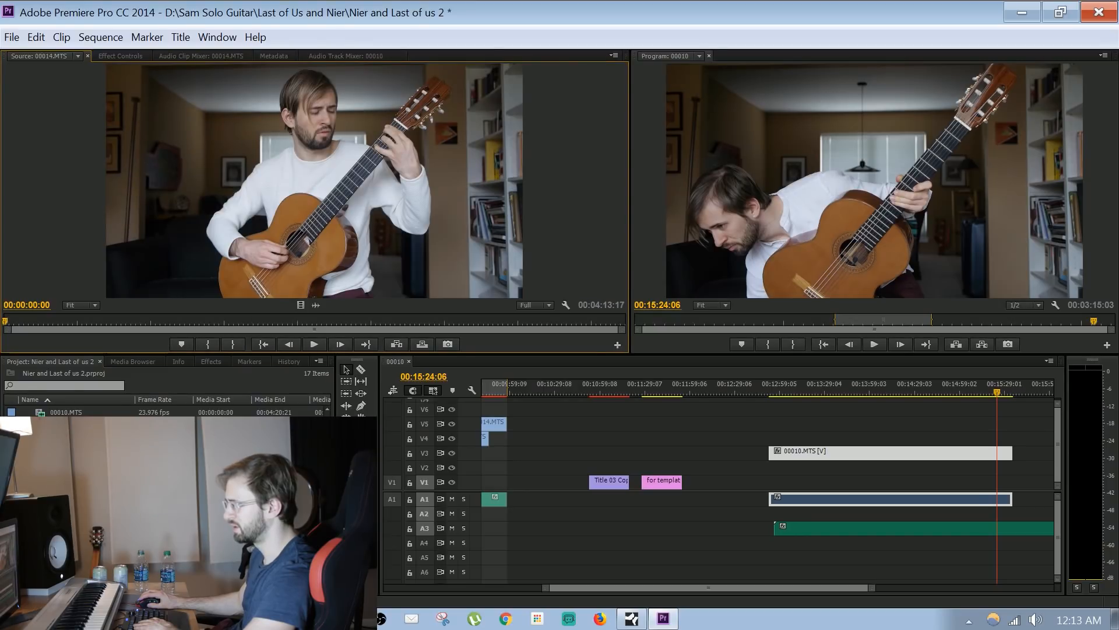
pyautogui.hotkey('ctrl', 'i')
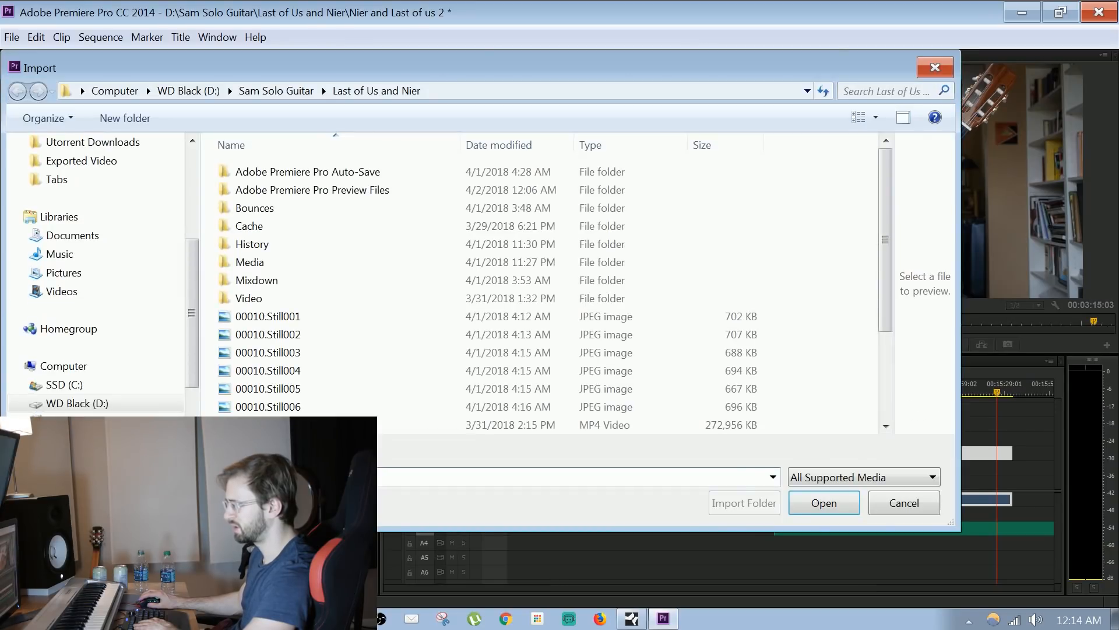
pyautogui.click(903, 504)
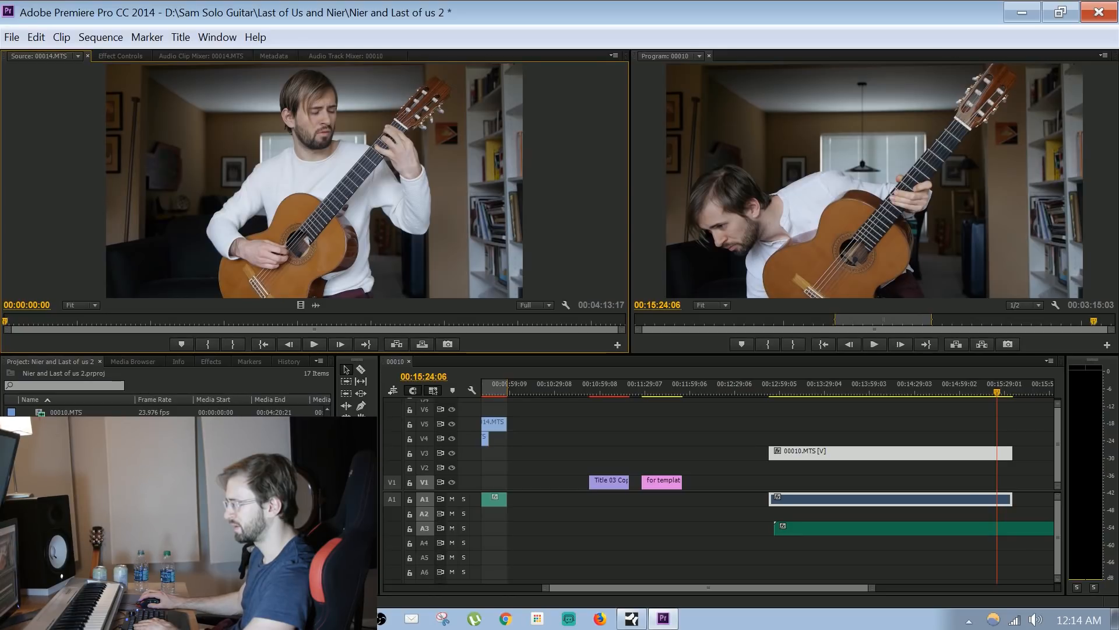
pyautogui.doubleClick(66, 486)
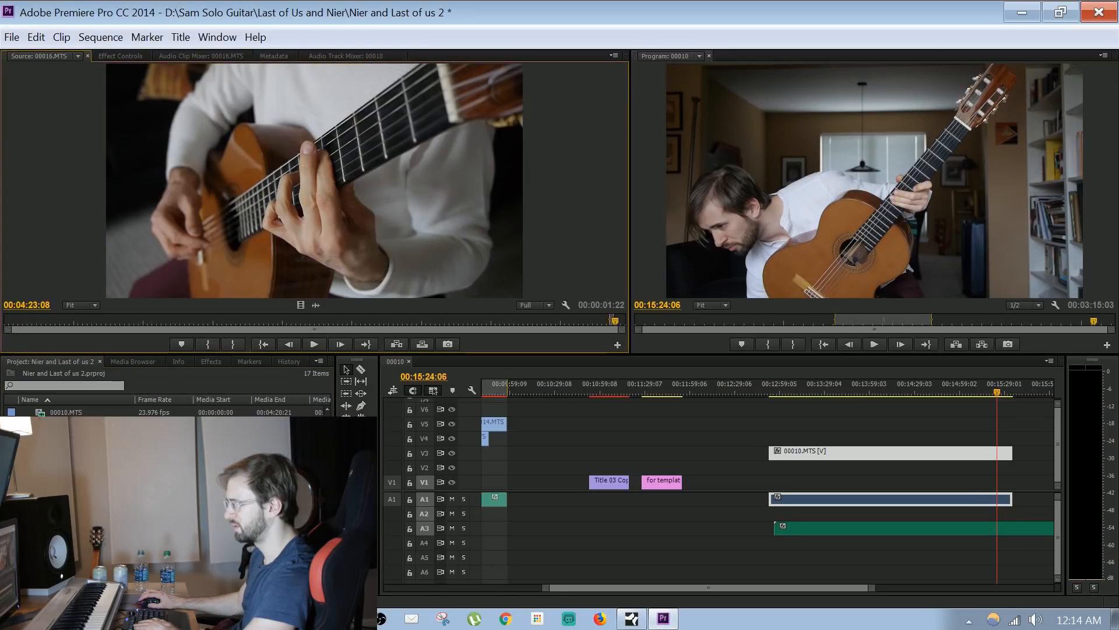
pyautogui.doubleClick(66, 497)
pyautogui.doubleClick(66, 522)
pyautogui.doubleClick(66, 535)
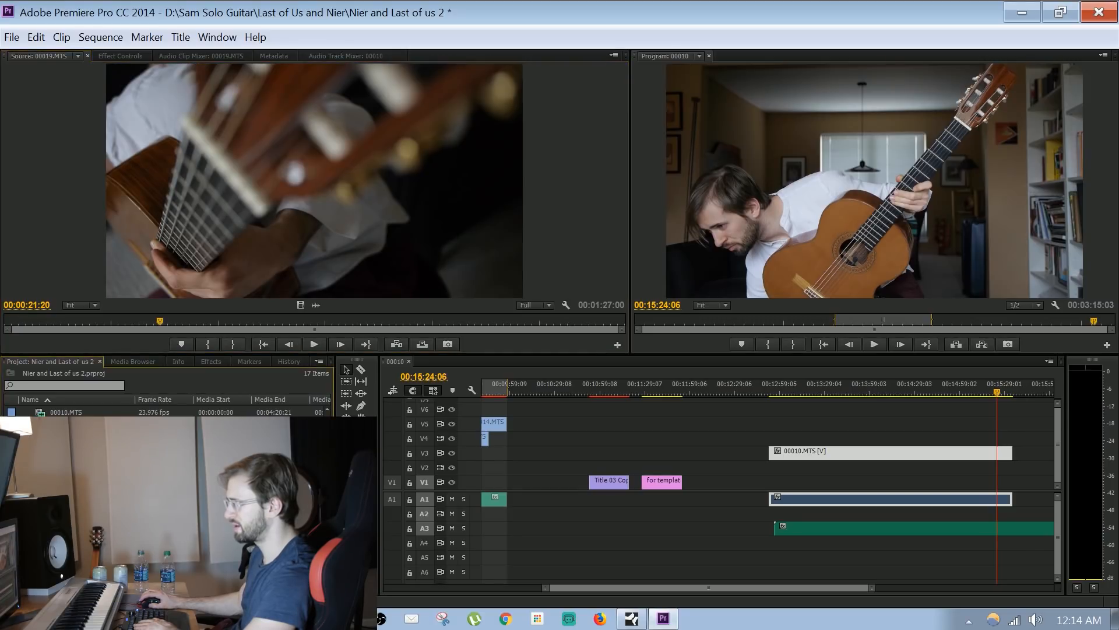
# Open 00019.MTS in the Source monitor, scrub to 00:00:45:07 and place the clip on V4 above 00010.MTS
pyautogui.doubleClick(66, 522)
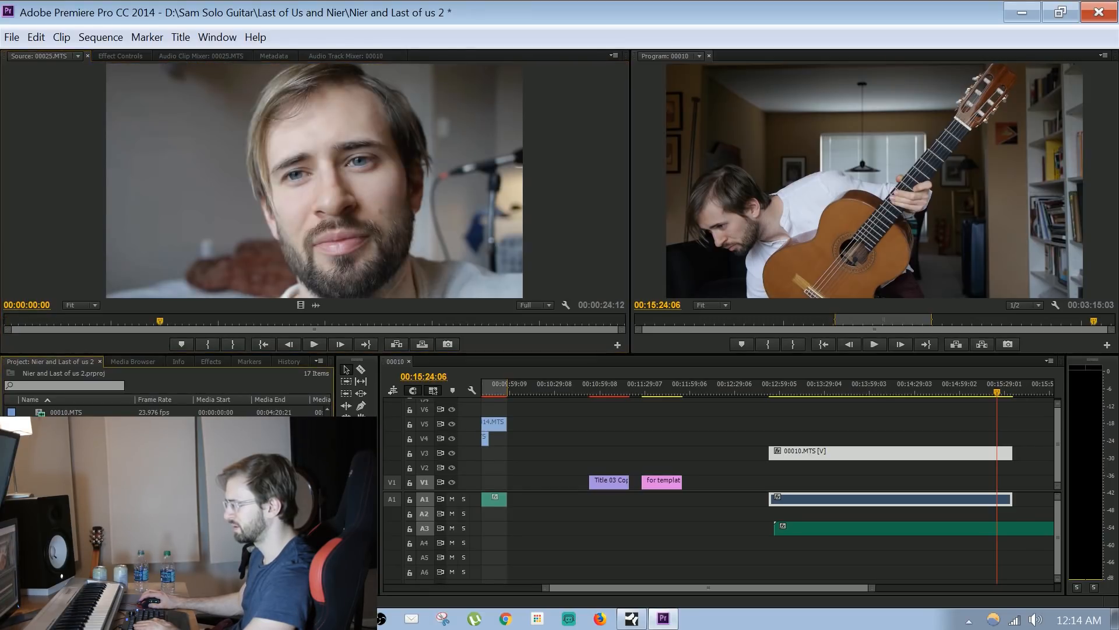
pyautogui.moveTo(167, 318); pyautogui.dragTo(327, 318)
pyautogui.moveTo(332, 215); pyautogui.dragTo(877, 440)
# Play the sequence from near the start of the A3 audio and mute the A1 track
pyautogui.click(821, 387)
pyautogui.click(768, 385)
pyautogui.click(790, 387)
pyautogui.press('space')
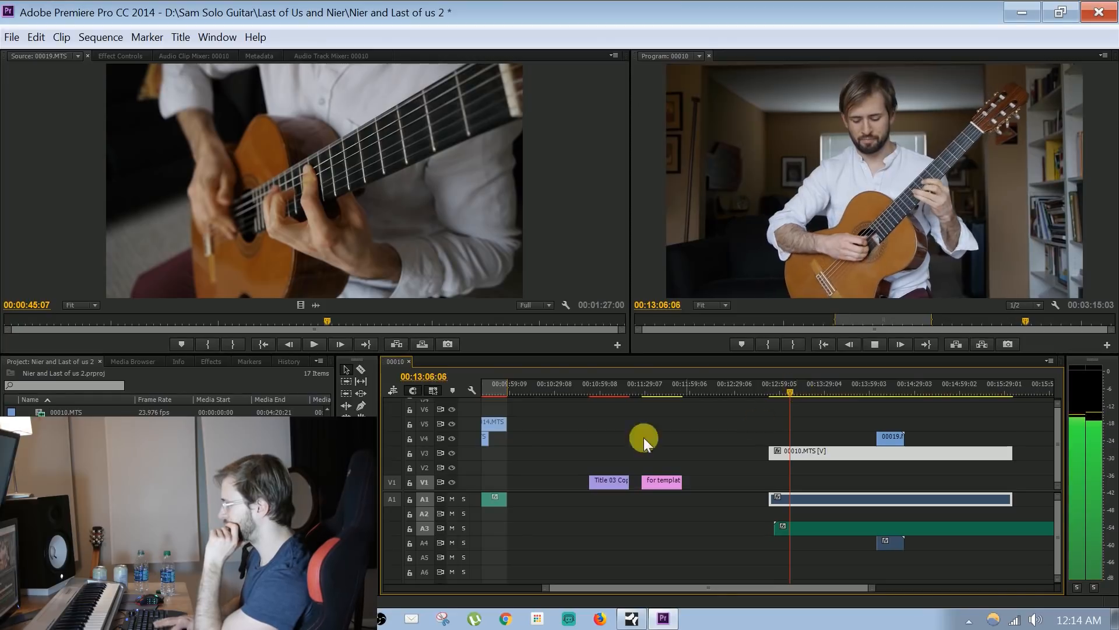
pyautogui.click(452, 499)
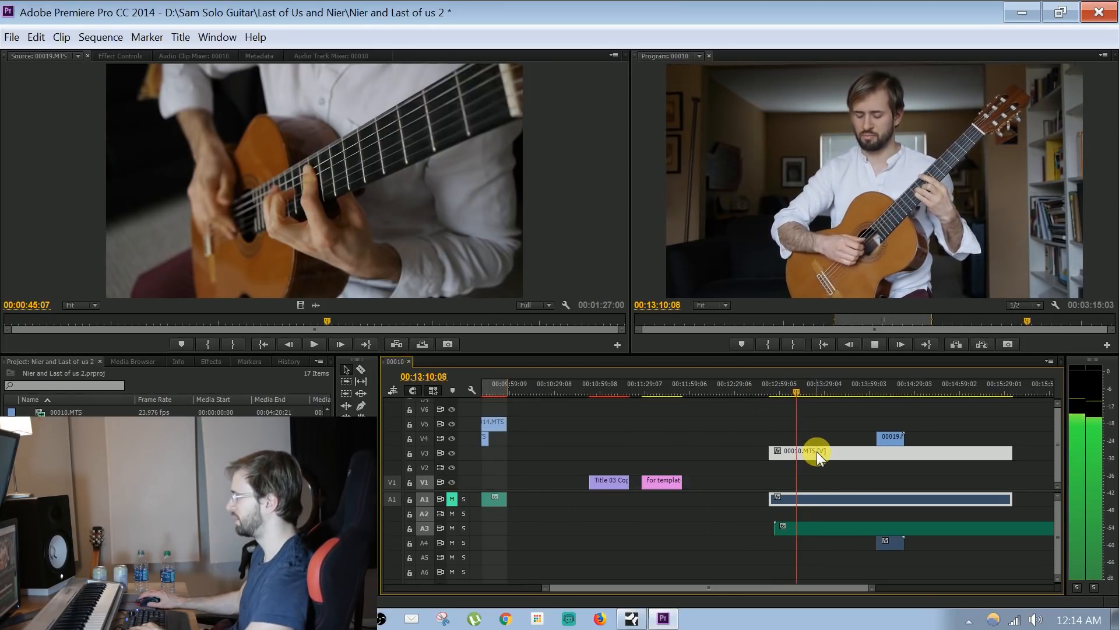
# Extend the 00019.MTS clip to its full length and align its start with the playhead at 00:13:11:21
pyautogui.moveTo(892, 441)
pyautogui.mouseDown()
pyautogui.moveTo(781, 439)
pyautogui.moveTo(912, 454)
pyautogui.moveTo(892, 442)
pyautogui.mouseUp()
pyautogui.moveTo(781, 438); pyautogui.dragTo(861, 425)
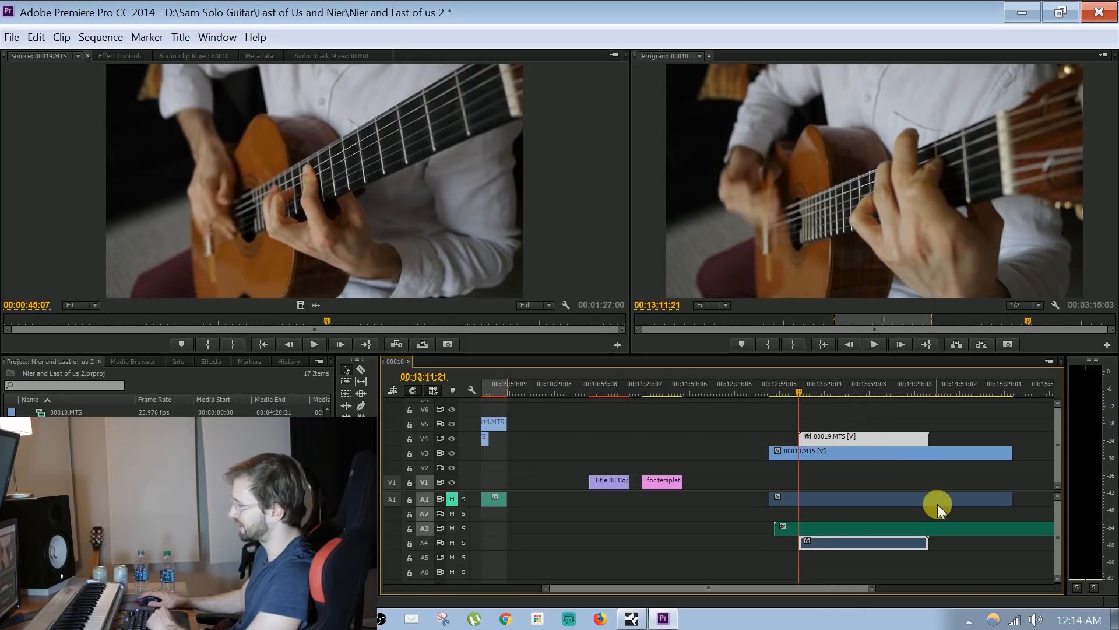
pyautogui.moveTo(871, 588); pyautogui.dragTo(911, 586)
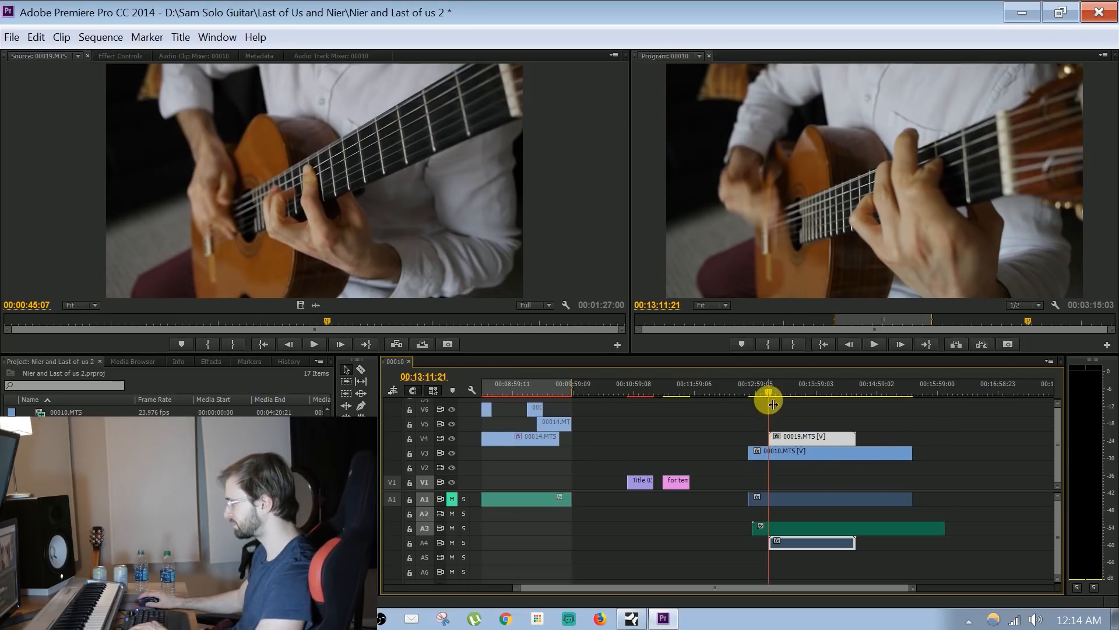
# Trim the start of 00019.MTS on V4 to 00:13:27:10 and expand the clip's Opacity settings in Effect Controls
pyautogui.moveTo(771, 388); pyautogui.dragTo(810, 437)
pyautogui.doubleClick(800, 437)
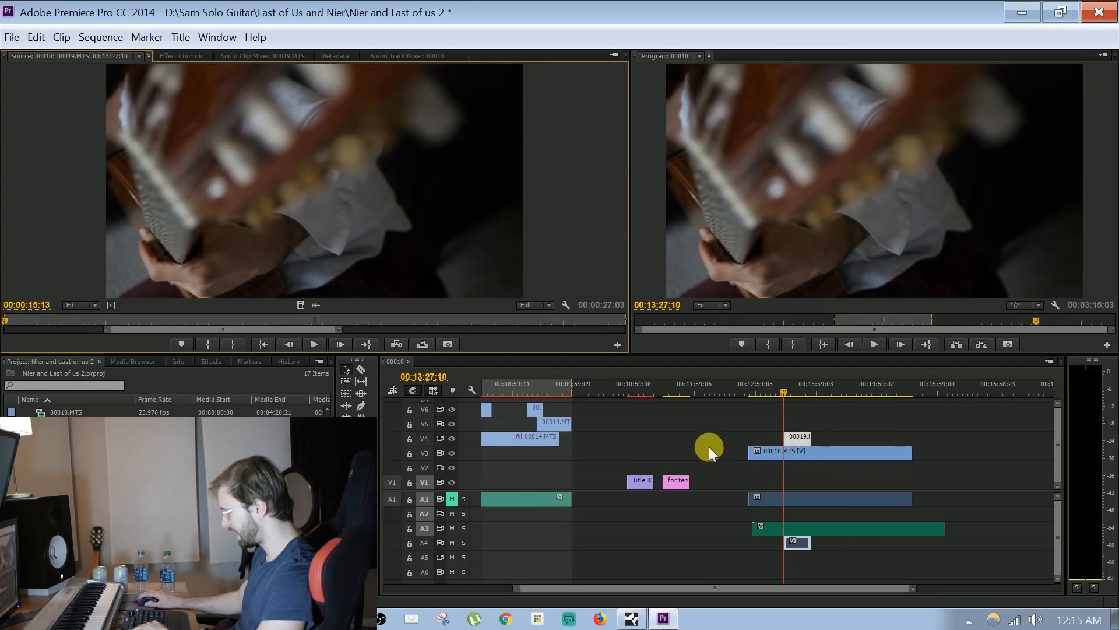
pyautogui.click(343, 55)
pyautogui.click(285, 57)
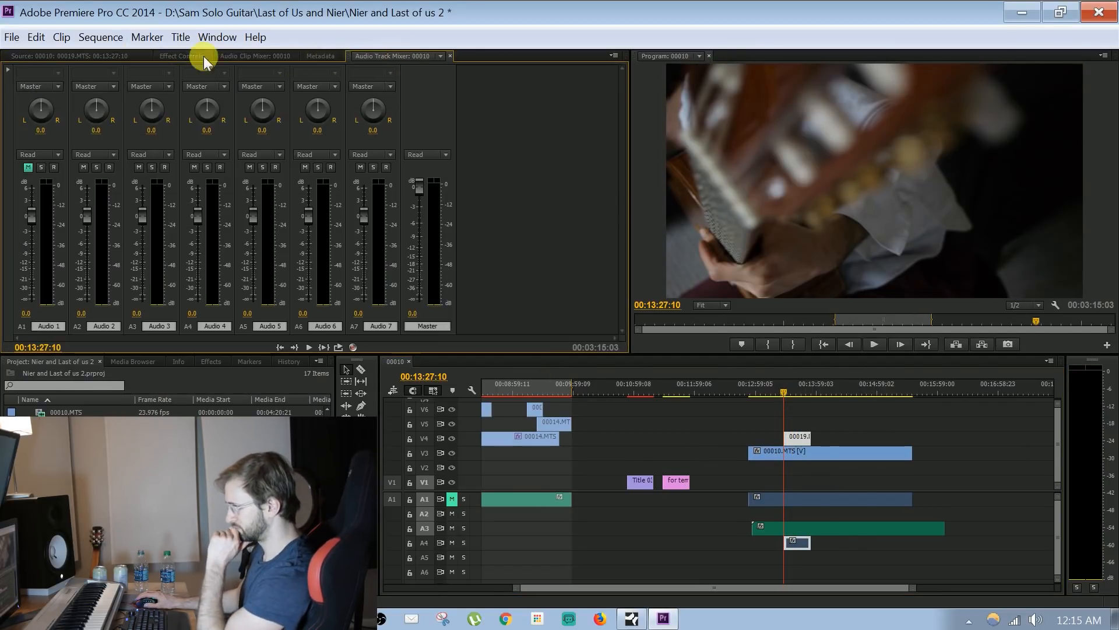
pyautogui.click(135, 56)
pyautogui.click(166, 55)
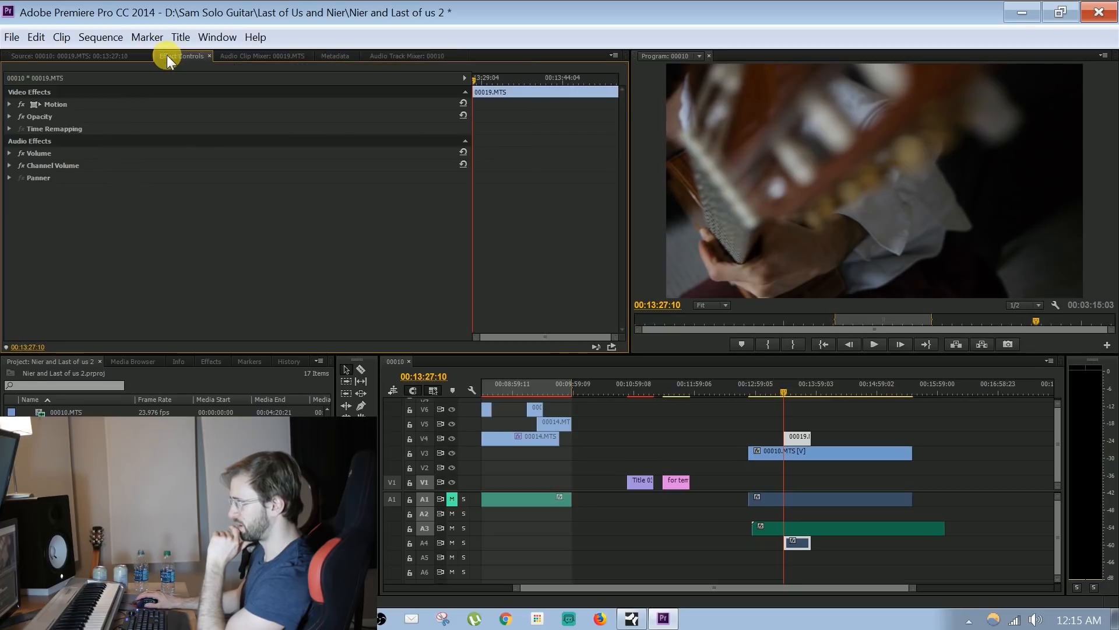
pyautogui.click(9, 116)
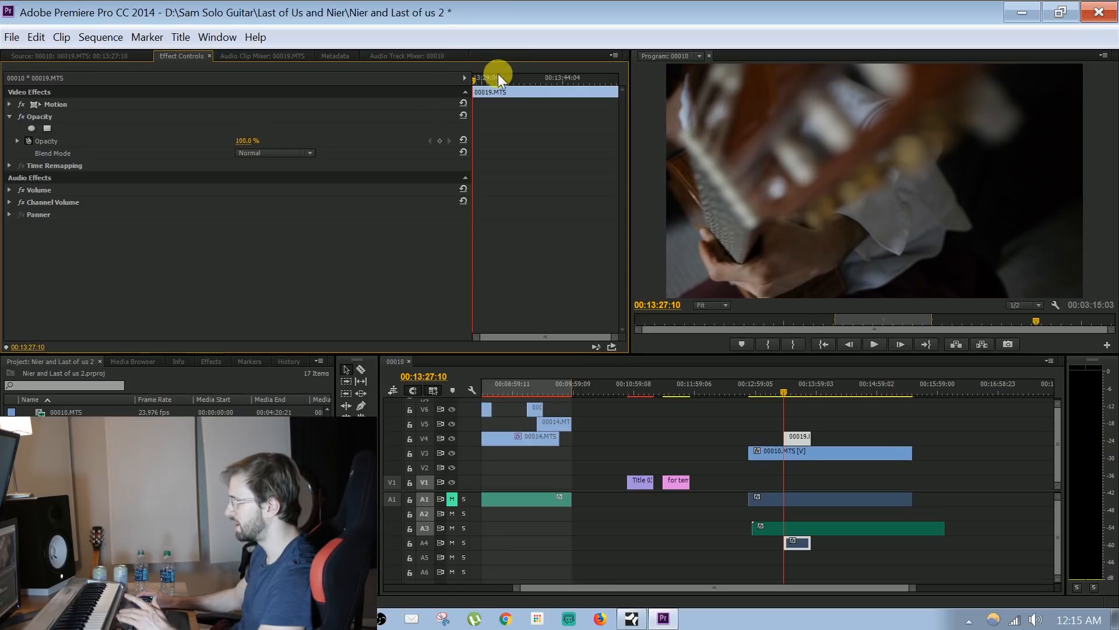
# Add an opacity keyframe to 00019.MTS at 00:13:29:09 and return to the keyframe at the clip's start
pyautogui.click(482, 76)
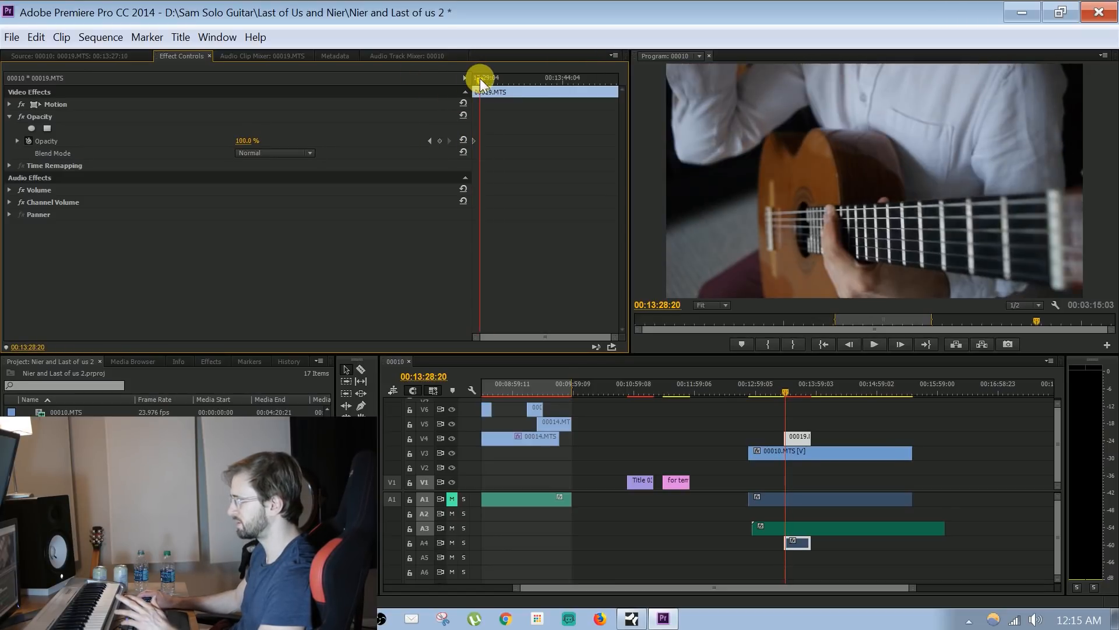
pyautogui.click(439, 141)
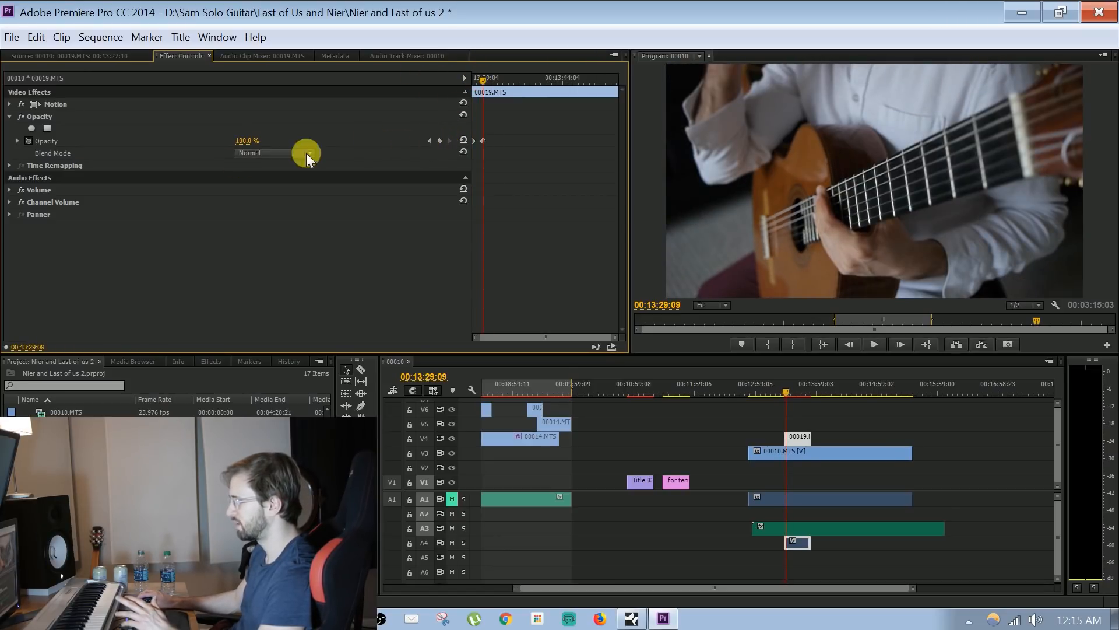
pyautogui.click(430, 142)
pyautogui.click(250, 141)
pyautogui.click(333, 296)
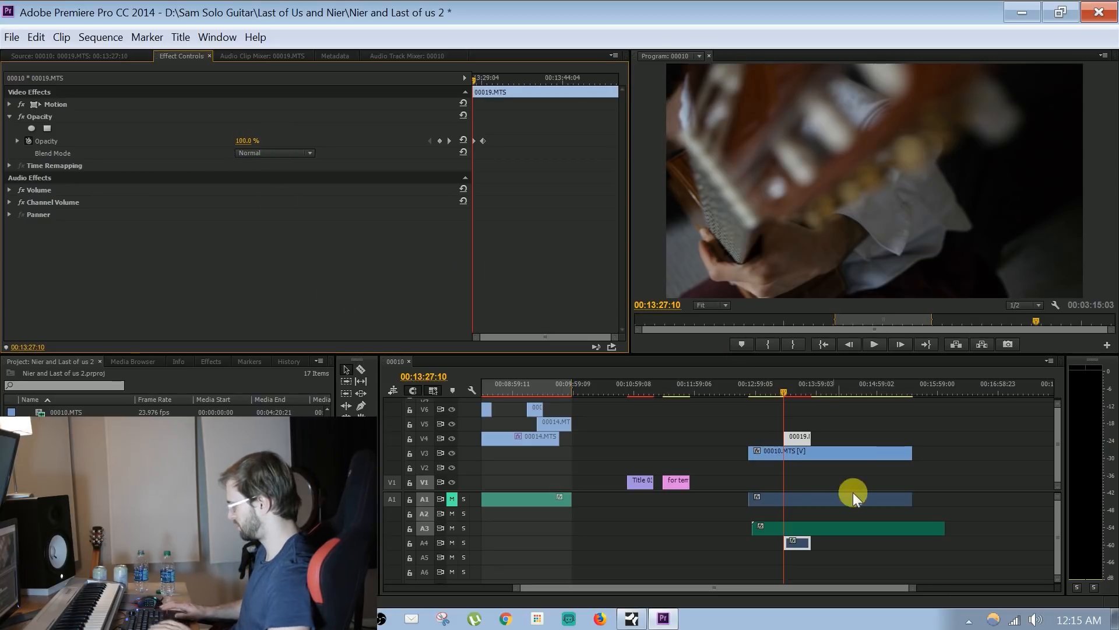
# Set the opacity of 00019.MTS to 0% at its first keyframe, at 00:13:27:10
pyautogui.scroll(5, 937, 442)
pyautogui.moveTo(856, 585); pyautogui.dragTo(791, 600)
pyautogui.press('space')
pyautogui.click(756, 392)
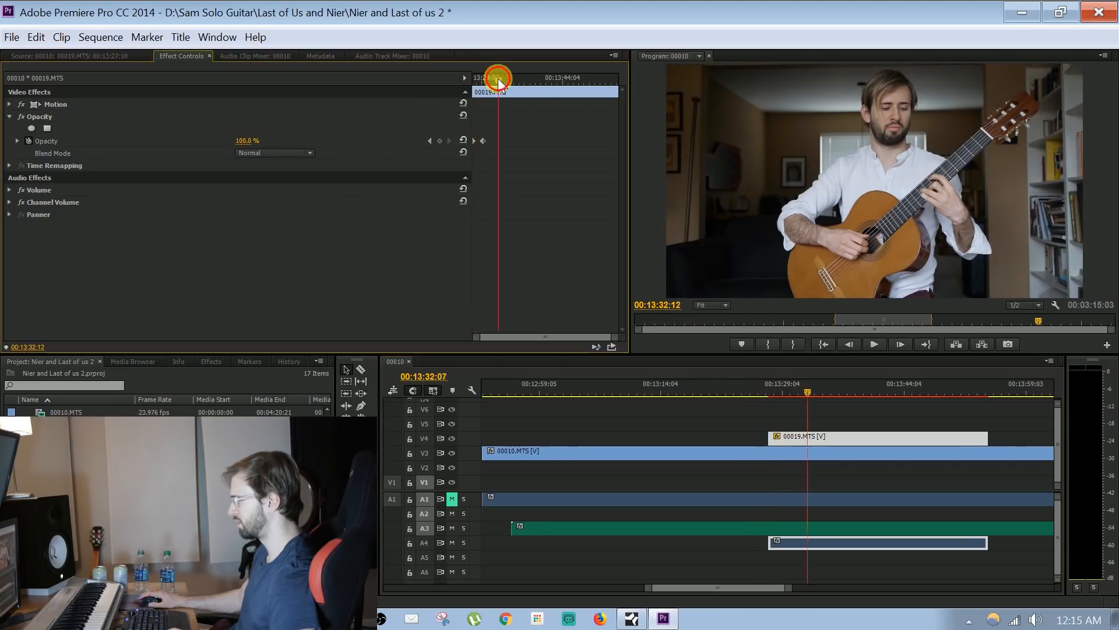
pyautogui.moveTo(502, 78); pyautogui.dragTo(416, 110)
pyautogui.click(247, 140)
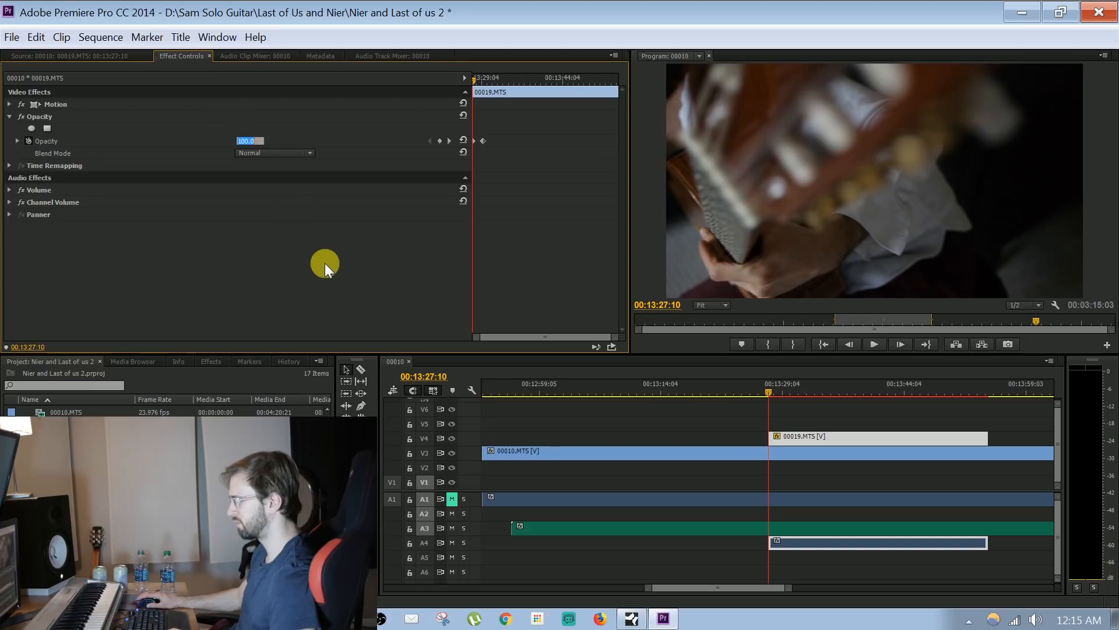
pyautogui.write('0')
pyautogui.press('Return')
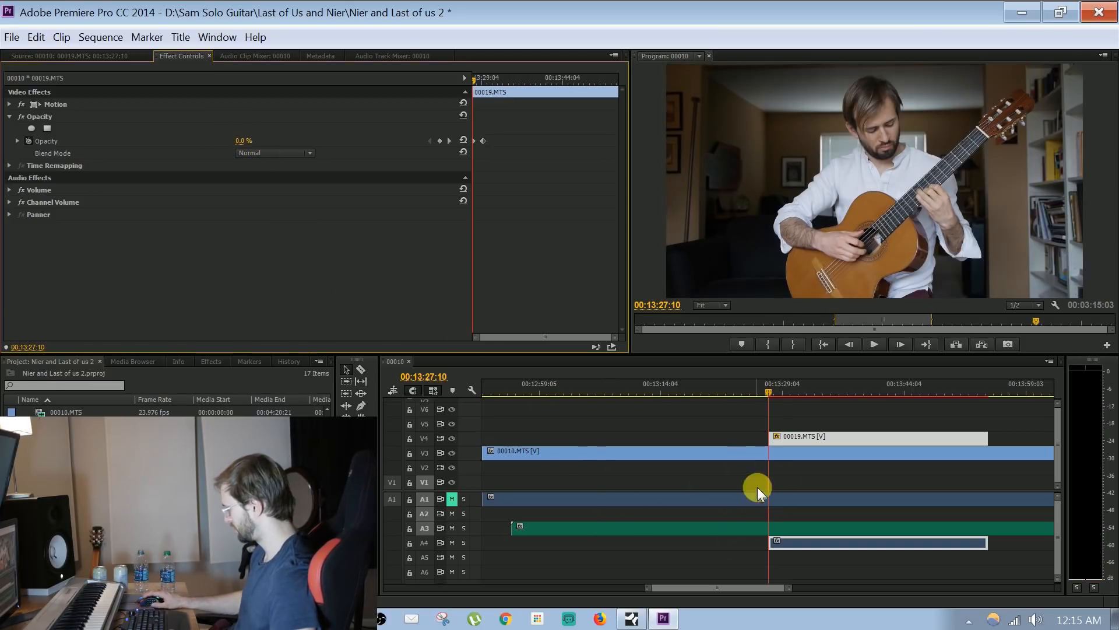
# Play the sequence from just before 00019.MTS to check its opacity fade-in
pyautogui.click(762, 384)
pyautogui.press('space')
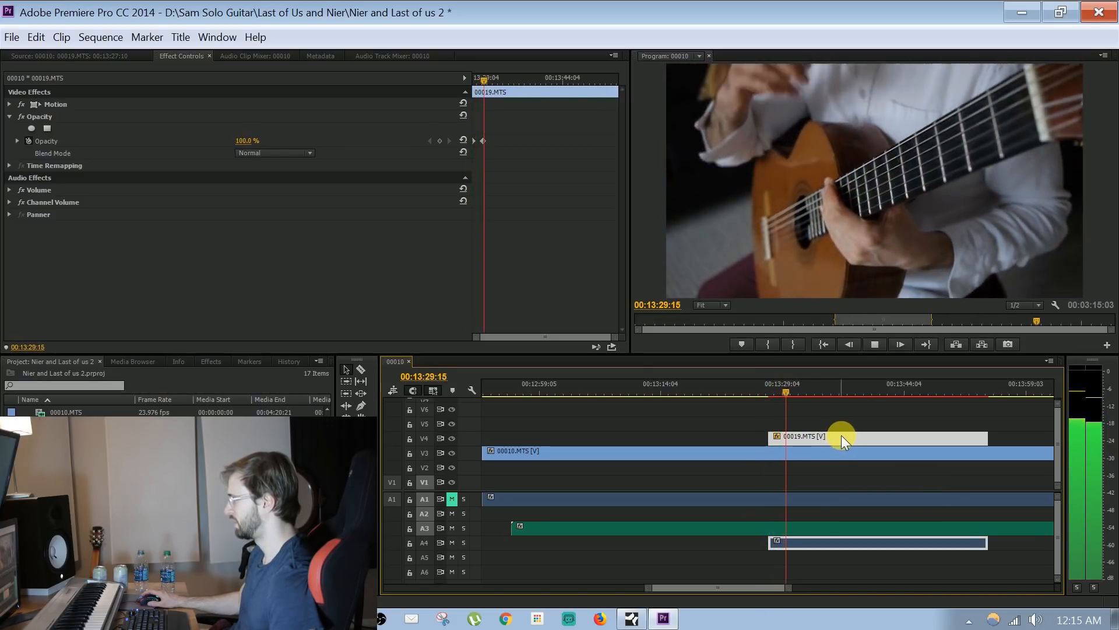
pyautogui.press('space')
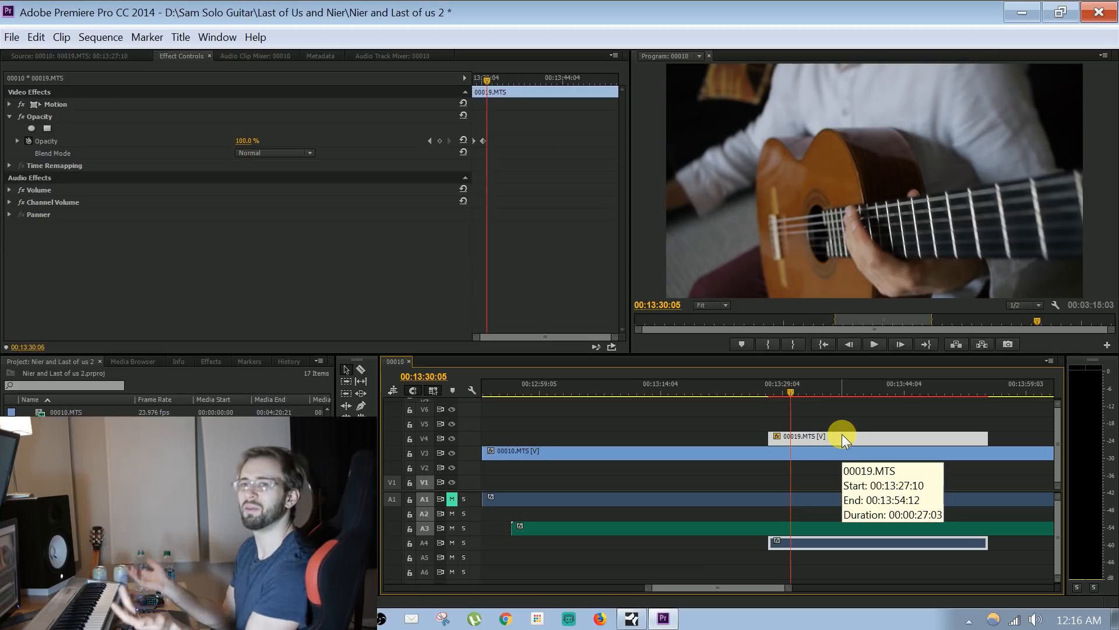
# Select the 00010.MTS clip on V3 and place the playhead at 00:13:10:07
pyautogui.moveTo(791, 589); pyautogui.dragTo(882, 574)
pyautogui.click(727, 449)
pyautogui.click(740, 386)
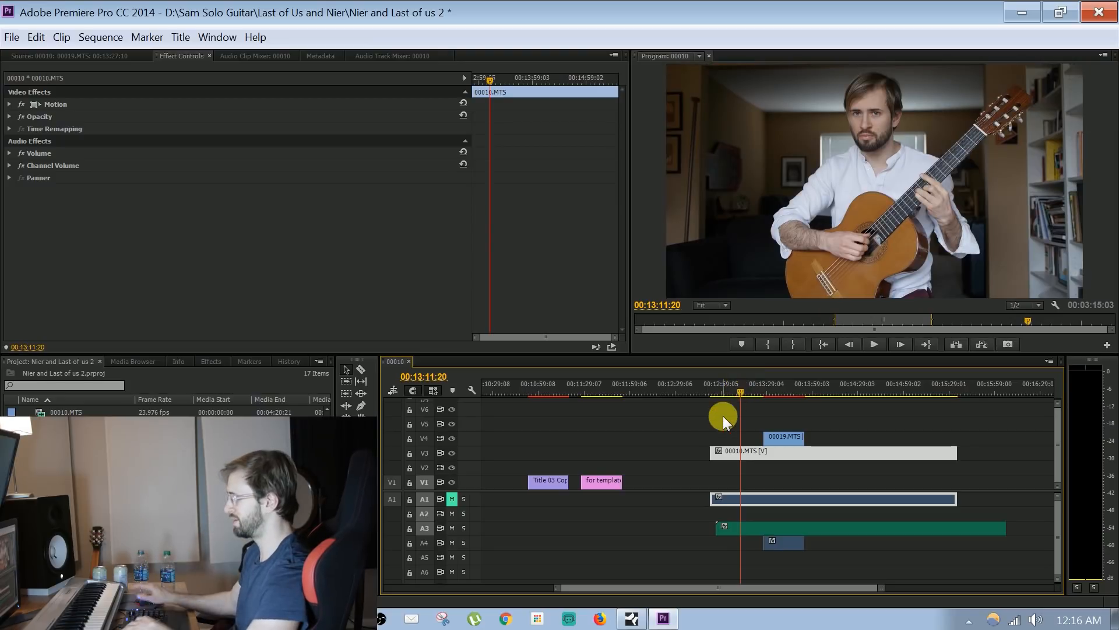
pyautogui.click(706, 418)
pyautogui.moveTo(736, 381); pyautogui.dragTo(750, 382)
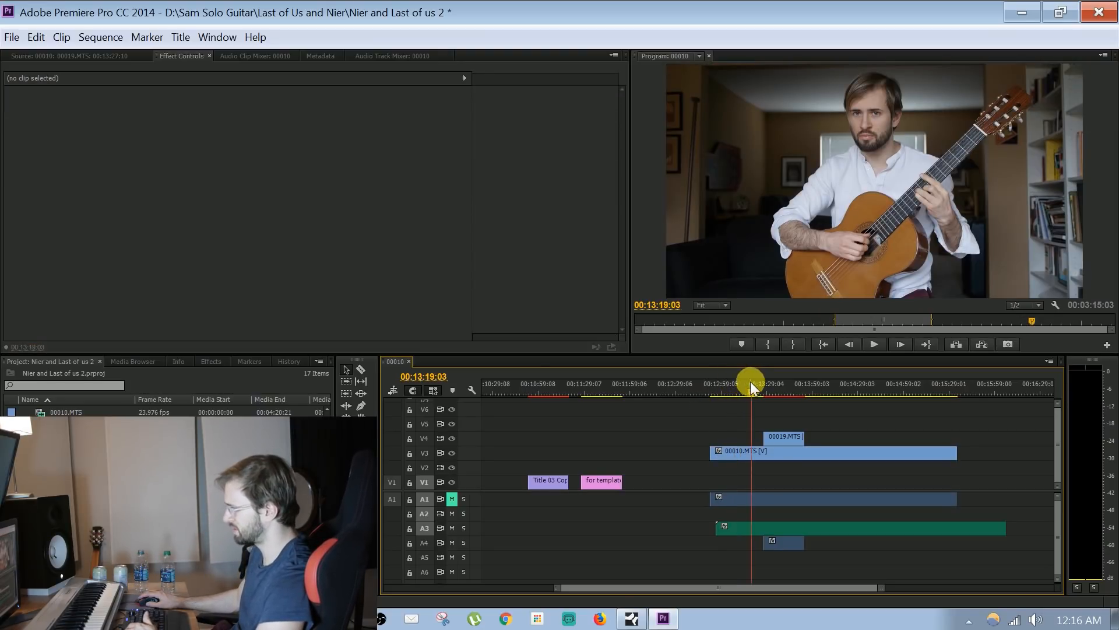
pyautogui.click(740, 451)
pyautogui.click(739, 380)
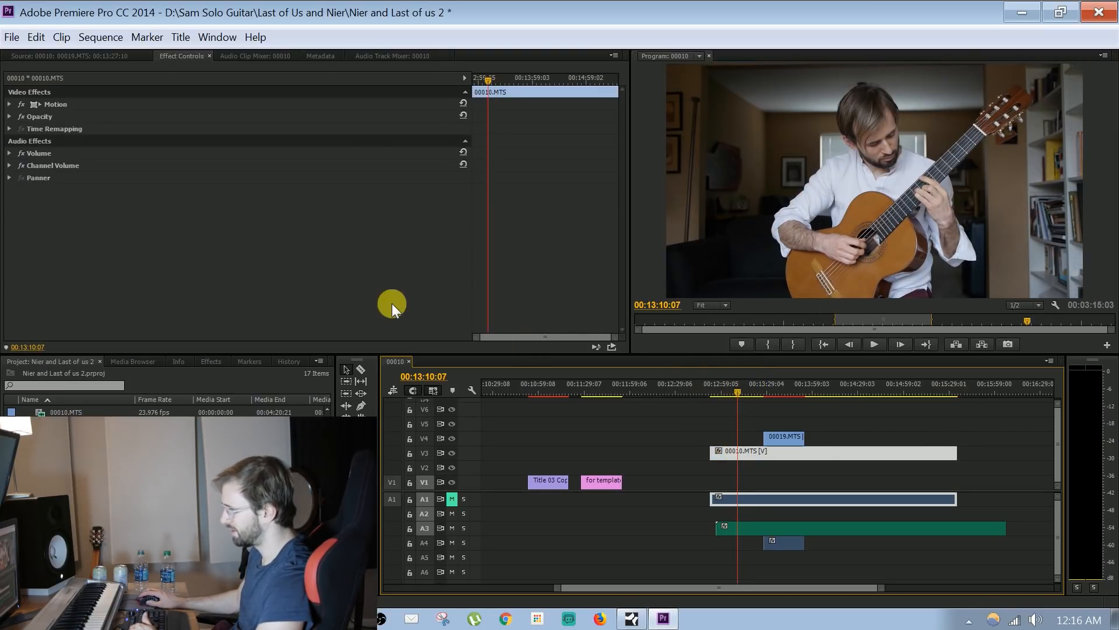
# Search the effects for "fast" and apply Fast Color Corrector to the 00010.MTS clip on V3
pyautogui.click(208, 362)
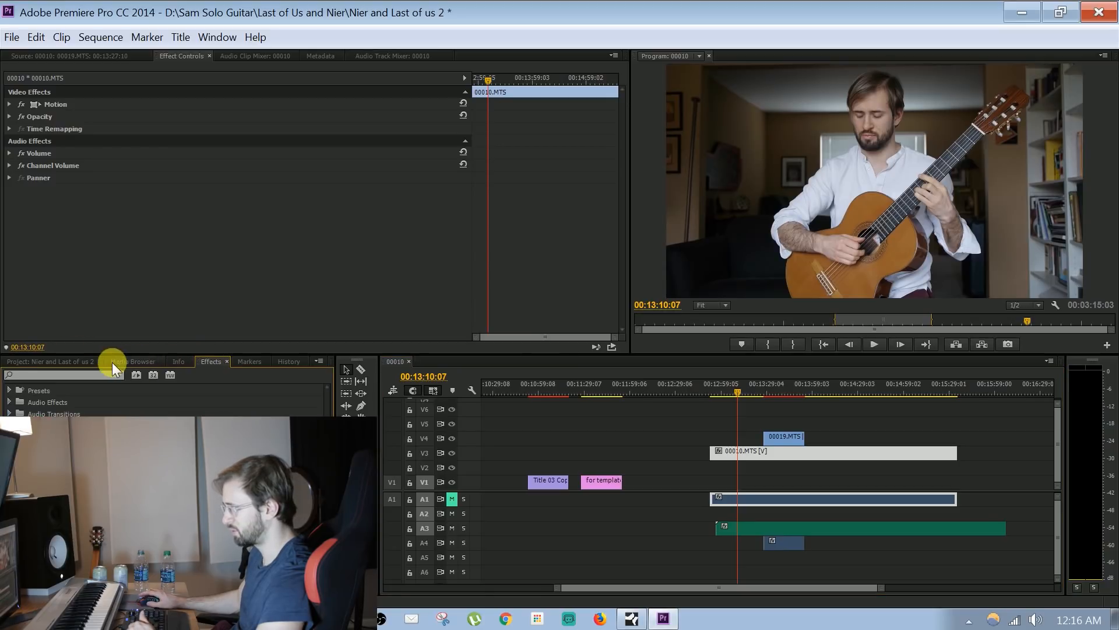
pyautogui.click(42, 375)
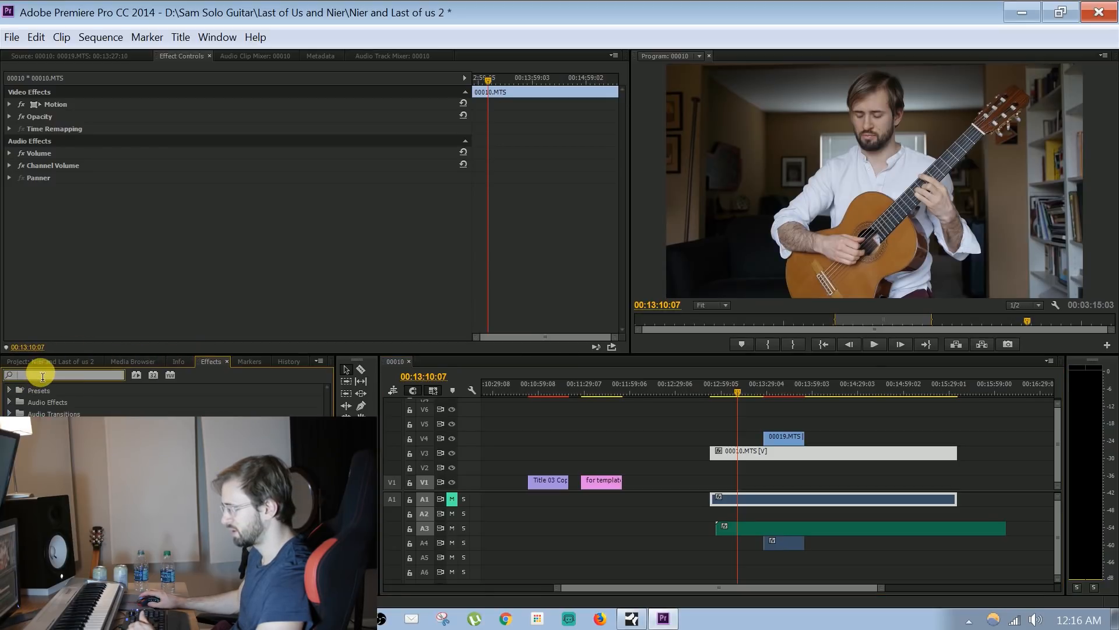
pyautogui.click(9, 390)
pyautogui.click(9, 391)
pyautogui.click(41, 376)
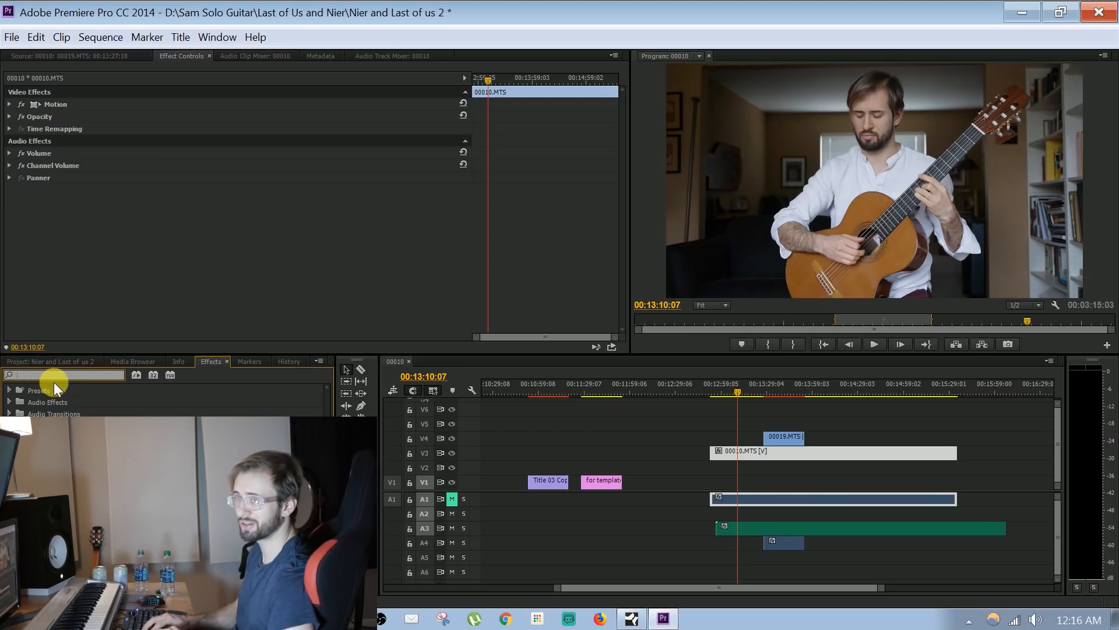
pyautogui.write('fast')
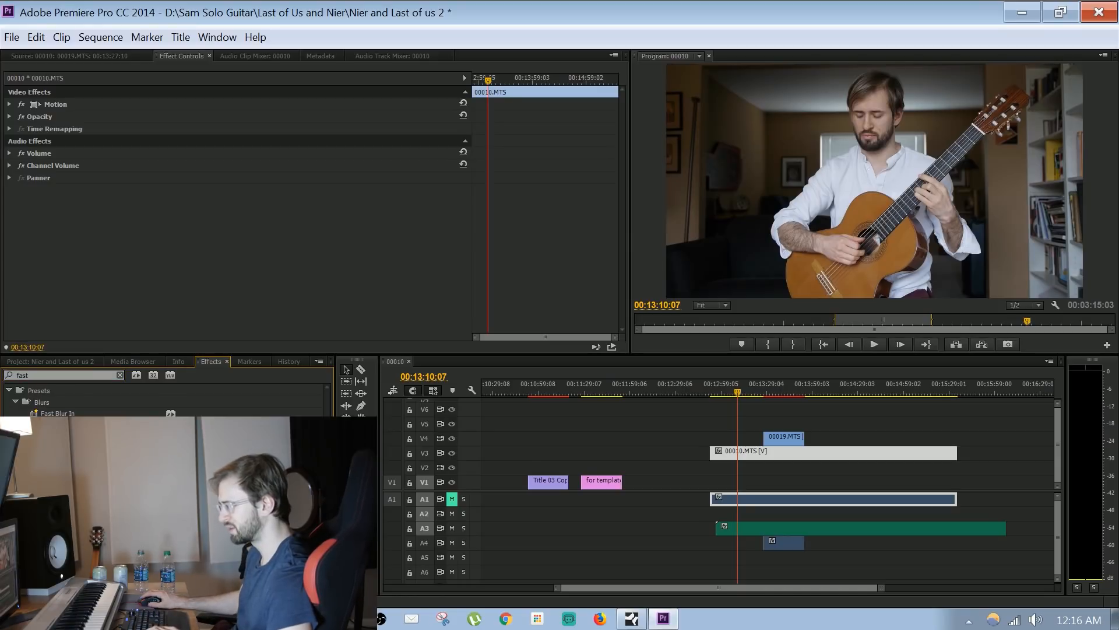
pyautogui.moveTo(582, 459); pyautogui.dragTo(742, 455)
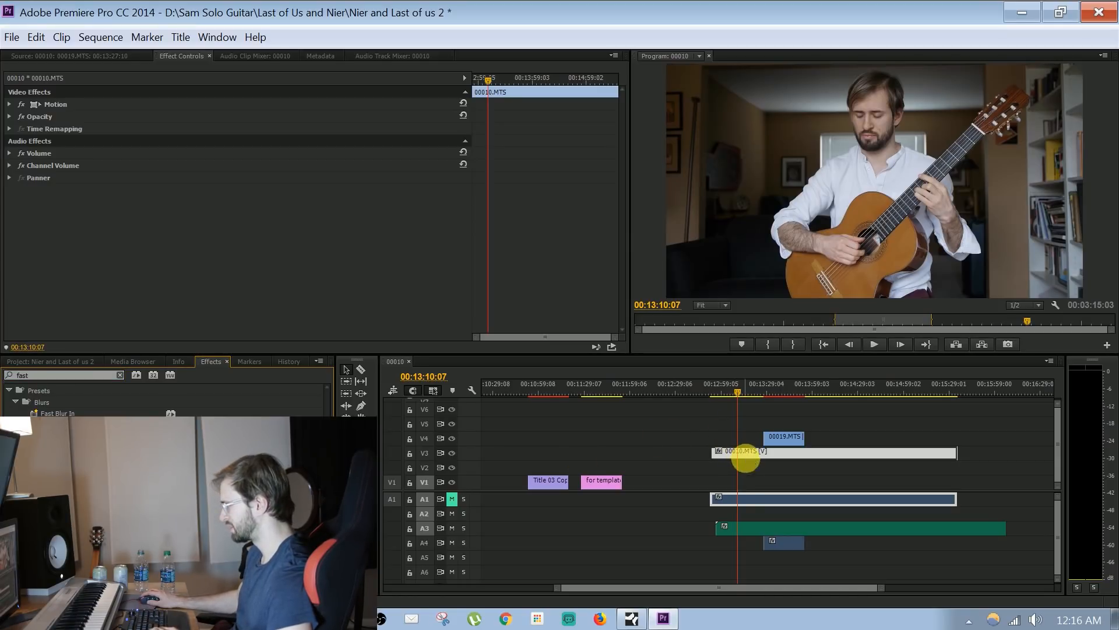
# Set the Fast Color Corrector's input black level to 20.49 and input white level to 218.04, and raise the saturation
pyautogui.moveTo(621, 134); pyautogui.dragTo(606, 305)
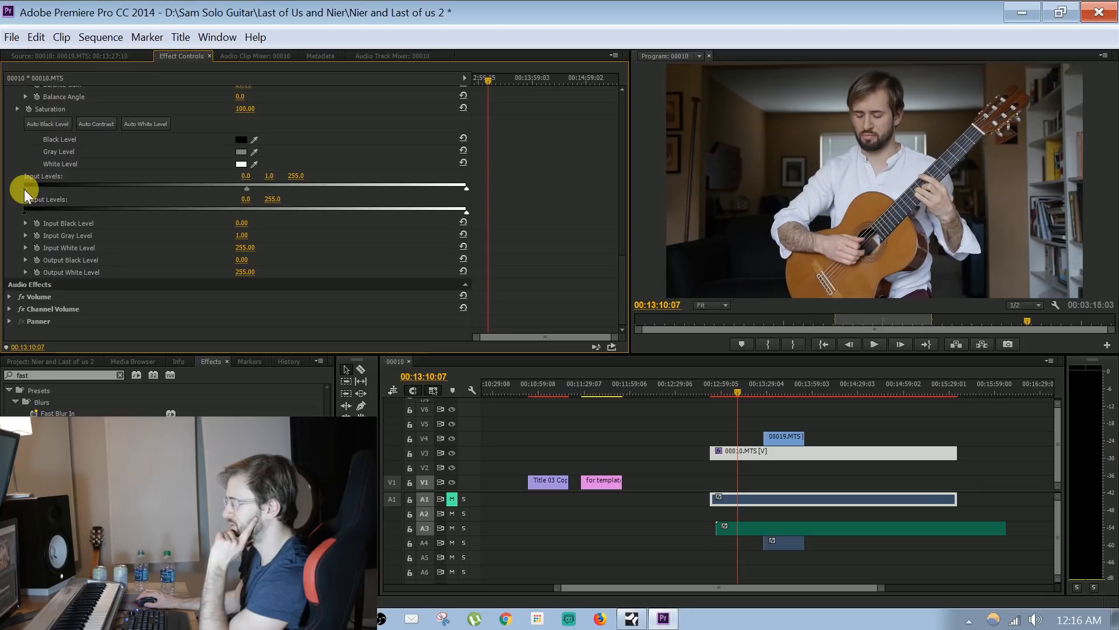
pyautogui.moveTo(26, 189); pyautogui.dragTo(67, 190)
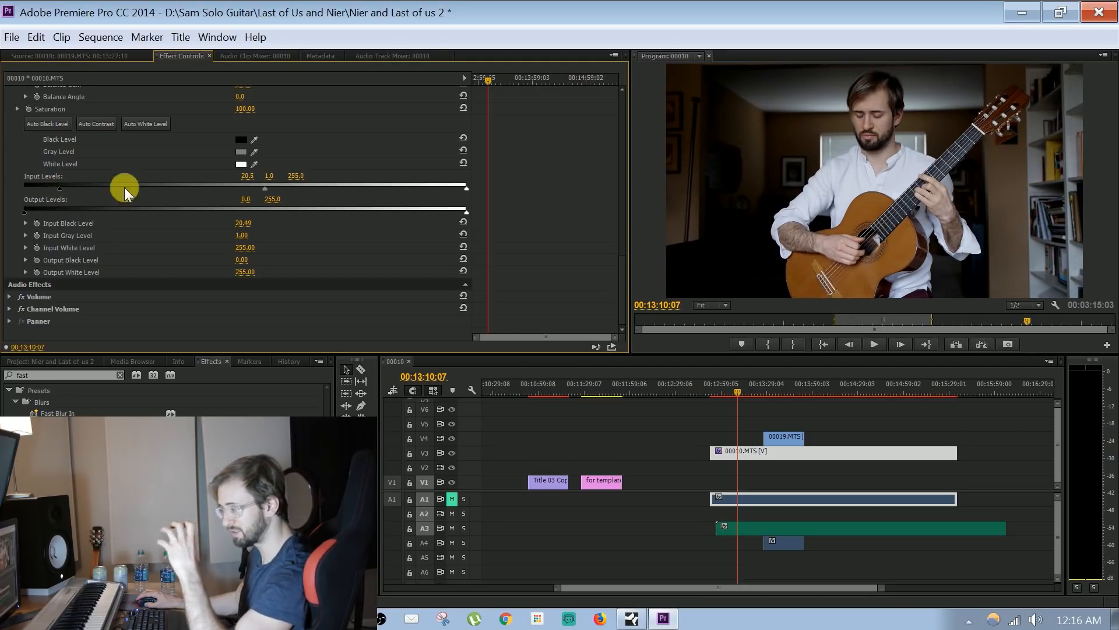
pyautogui.moveTo(467, 188); pyautogui.dragTo(403, 180)
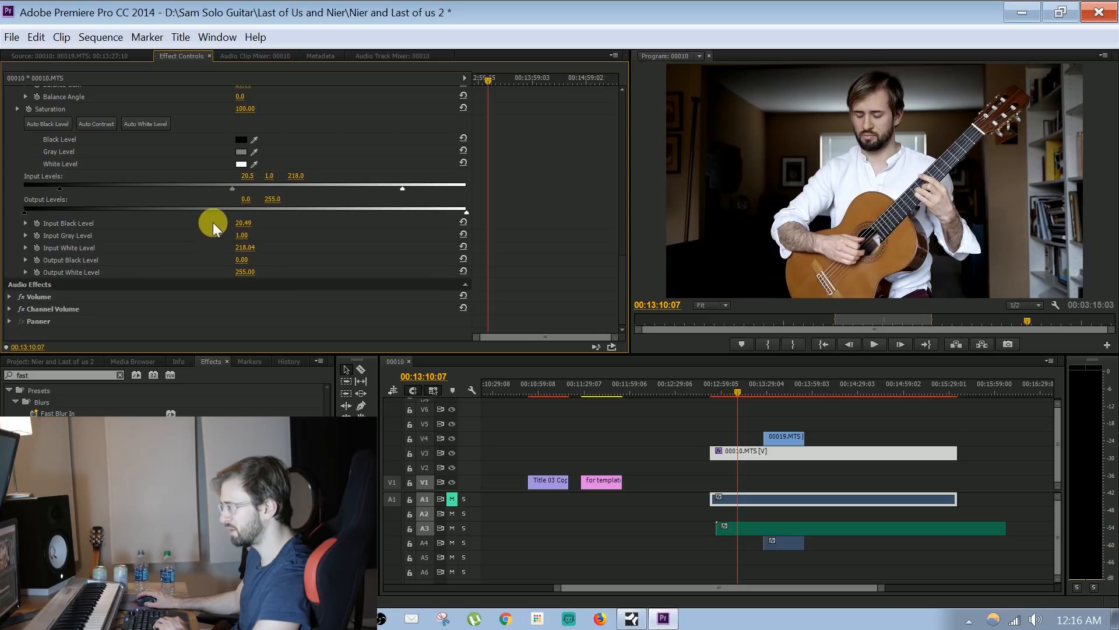
pyautogui.moveTo(247, 110); pyautogui.dragTo(279, 111)
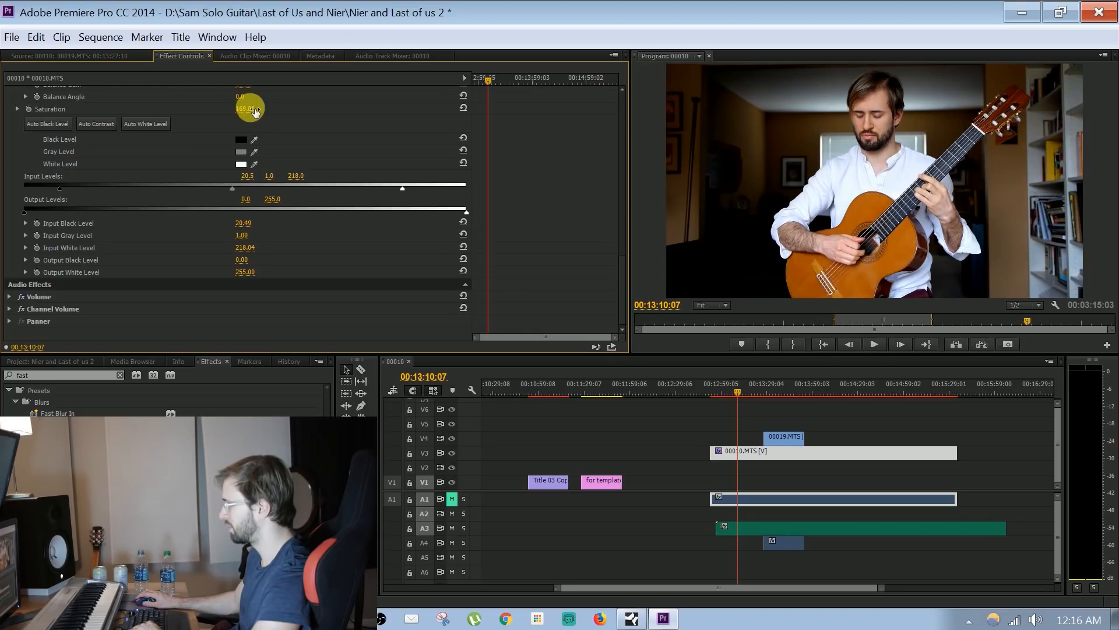
# Toggle the Fast Color Corrector on 00010.MTS off and on to compare the image, leaving the effect disabled
pyautogui.moveTo(624, 284); pyautogui.dragTo(593, 120)
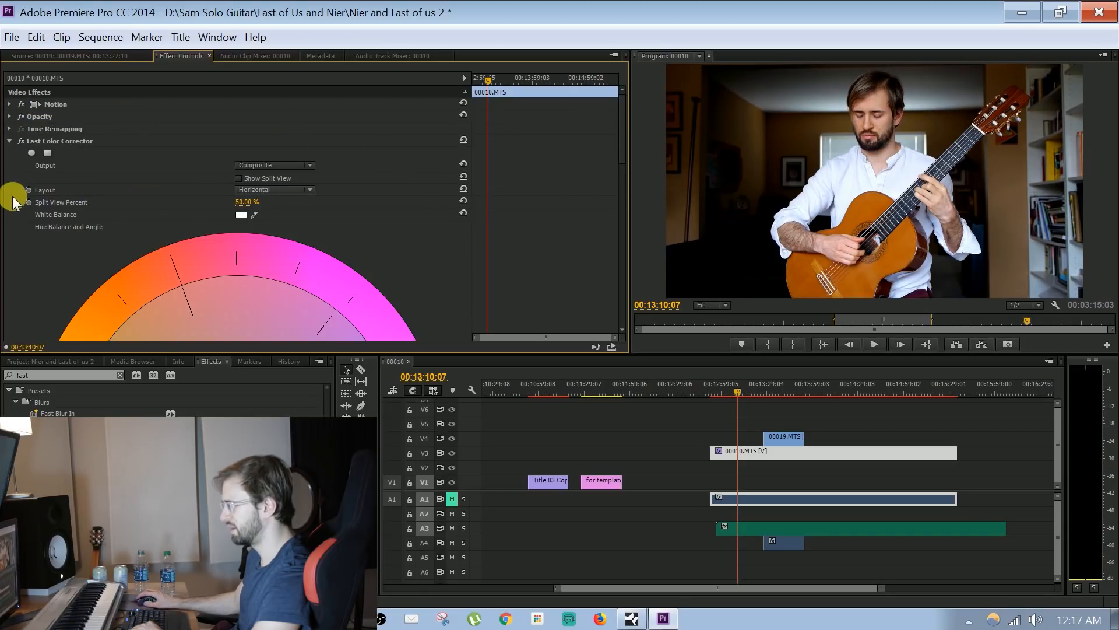
pyautogui.click(23, 141)
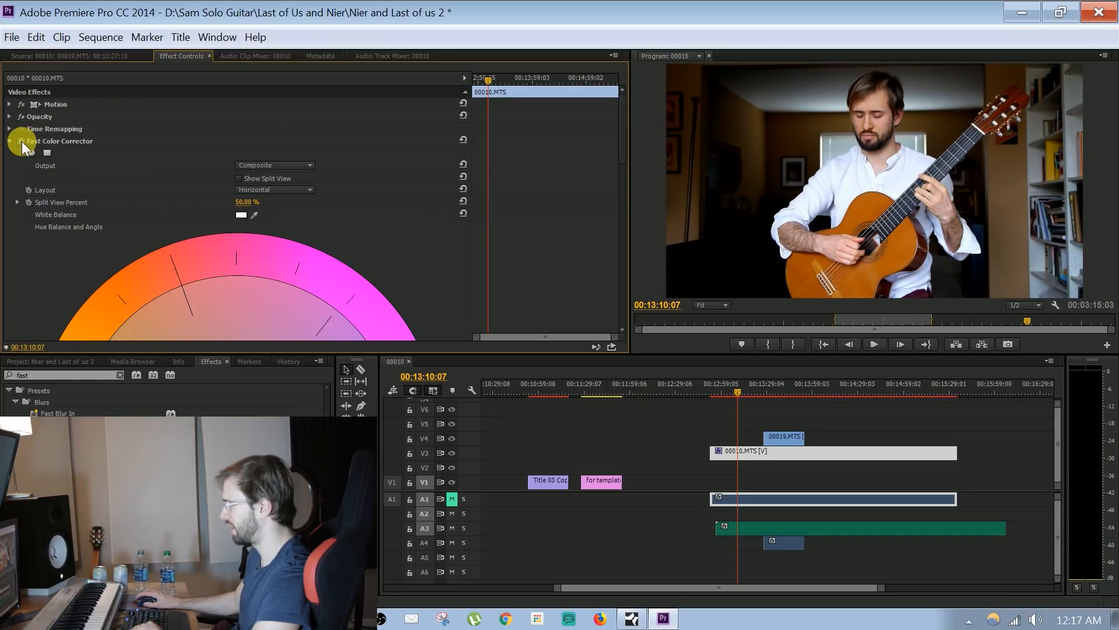
pyautogui.click(21, 141)
pyautogui.click(21, 141)
pyautogui.click(22, 142)
pyautogui.click(21, 142)
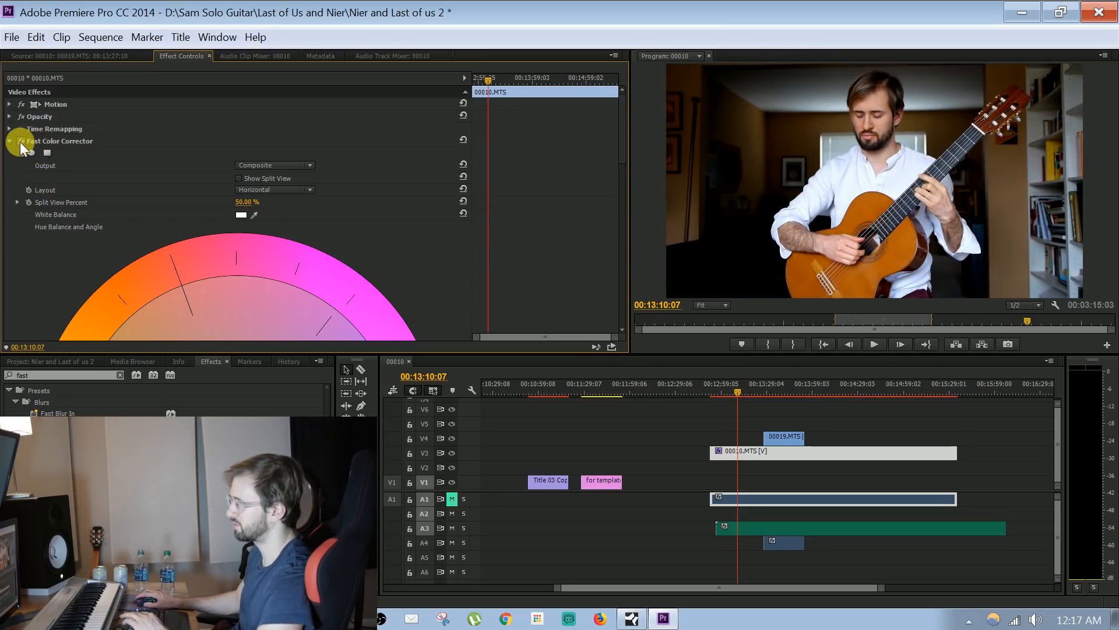
pyautogui.click(22, 141)
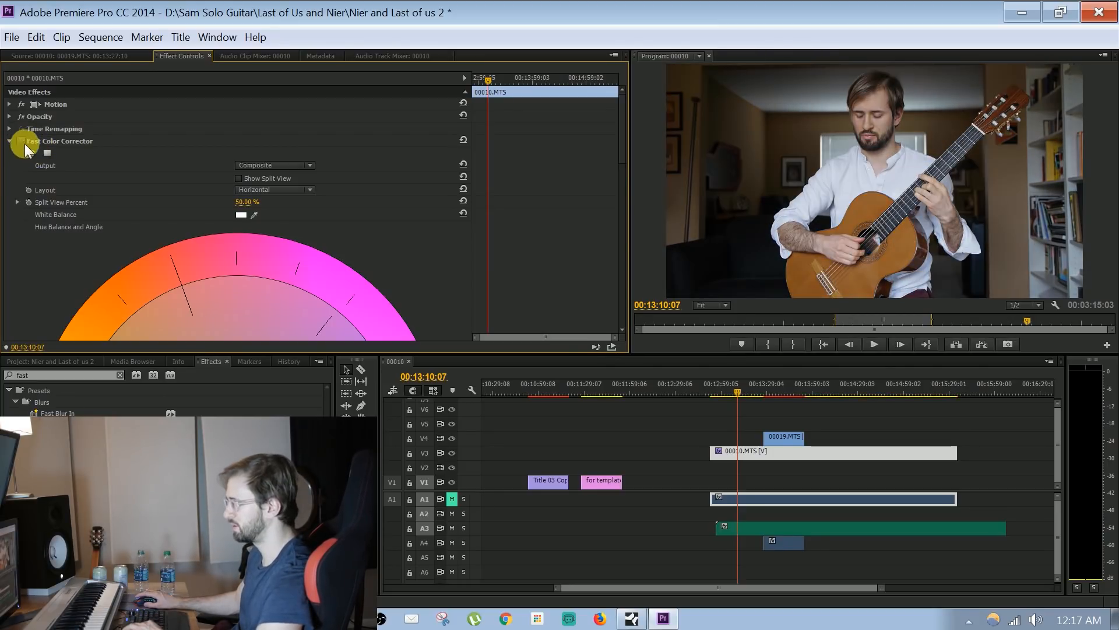
pyautogui.click(89, 142)
pyautogui.click(782, 442)
pyautogui.moveTo(845, 418); pyautogui.dragTo(743, 406)
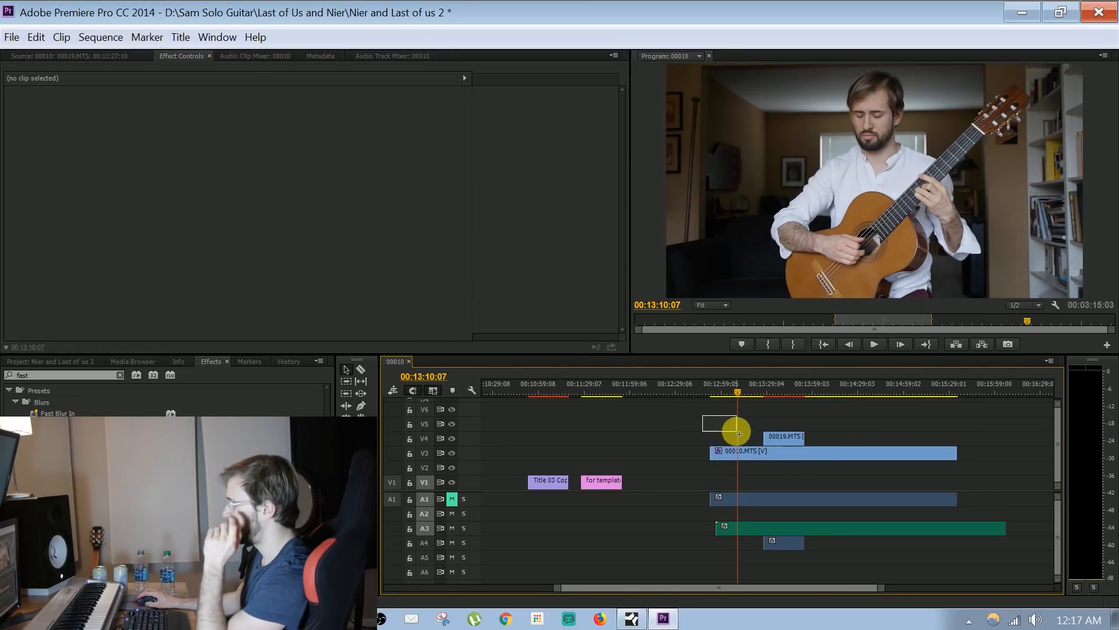
pyautogui.moveTo(684, 397)
pyautogui.mouseDown()
pyautogui.moveTo(832, 445)
pyautogui.moveTo(692, 417)
pyautogui.mouseUp()
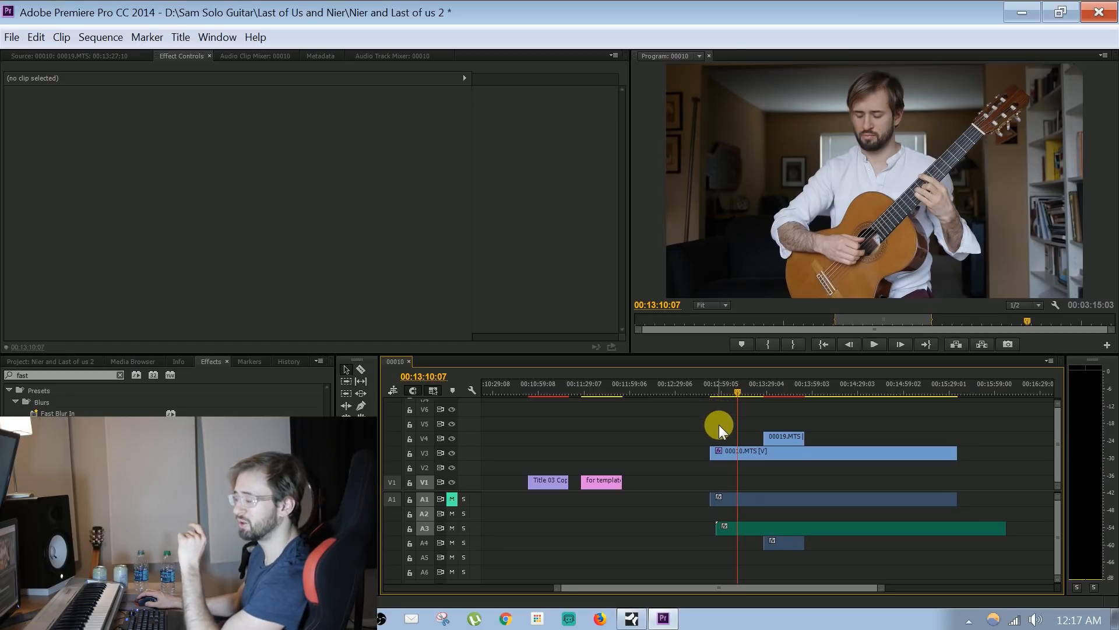
pyautogui.moveTo(710, 426); pyautogui.dragTo(803, 476)
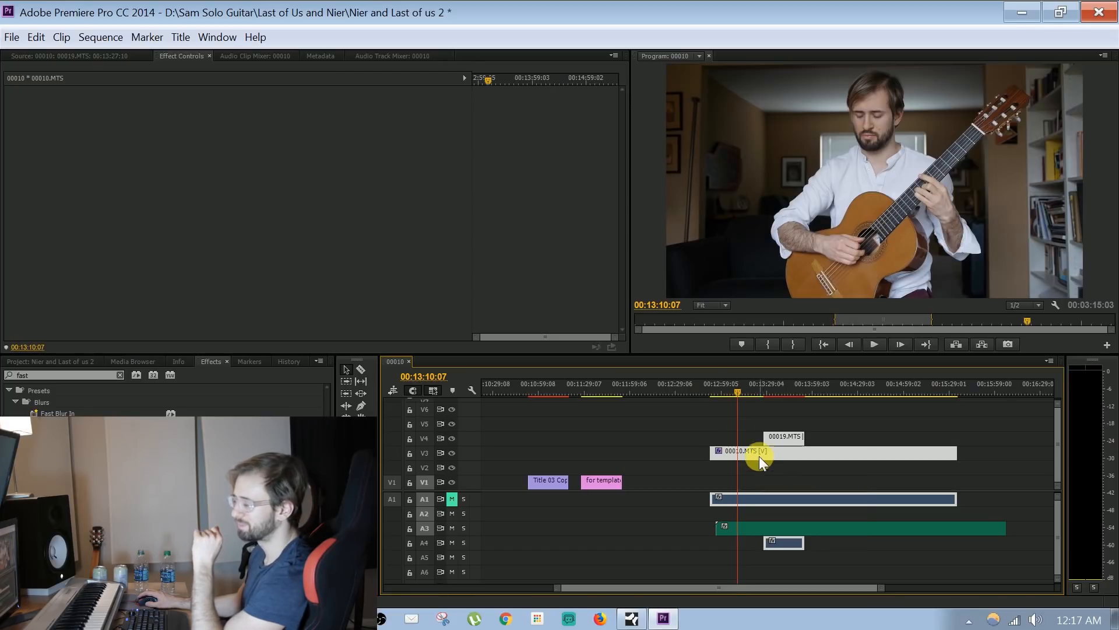
pyautogui.click(728, 425)
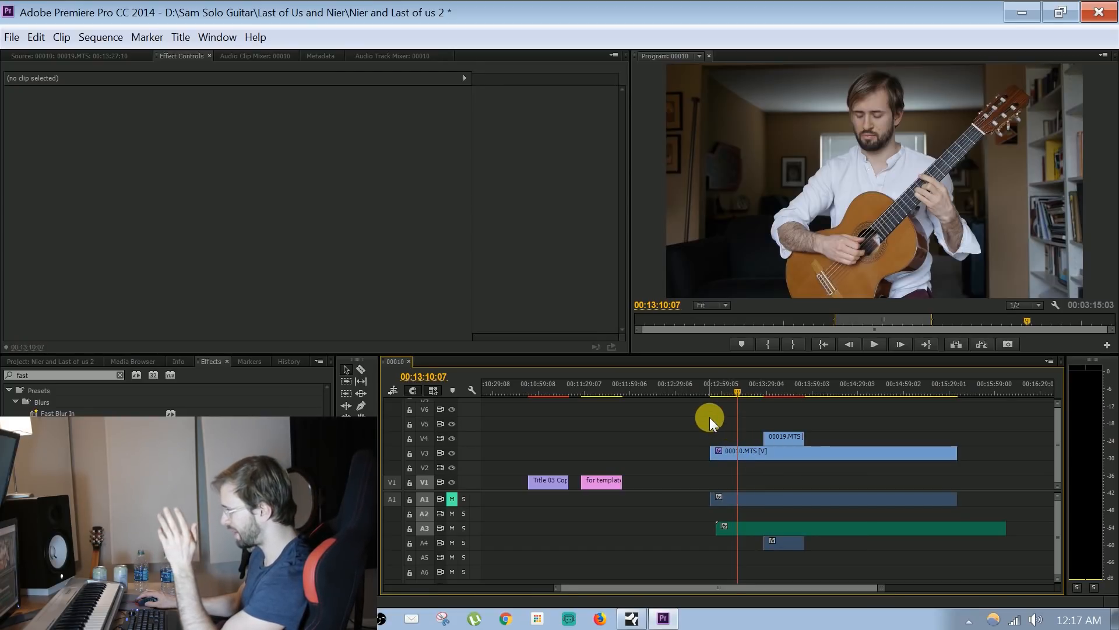
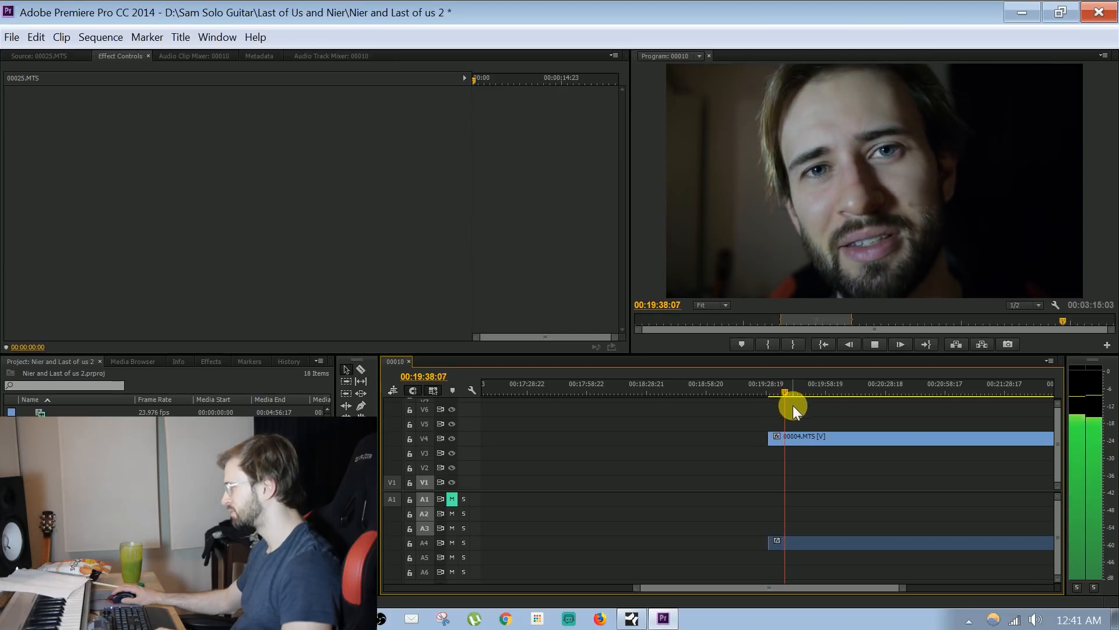
# Split the 00004.MTS clip on V4 at 00:19:52:23 and delete the part after the cut
pyautogui.moveTo(903, 588); pyautogui.dragTo(871, 585)
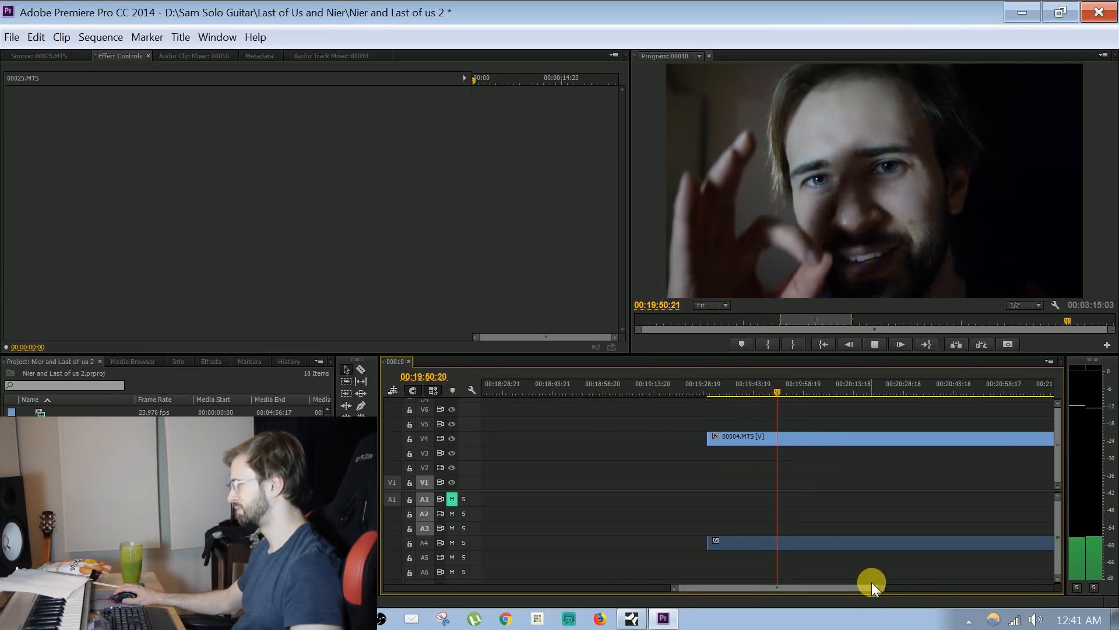
pyautogui.press('space')
pyautogui.press('c')
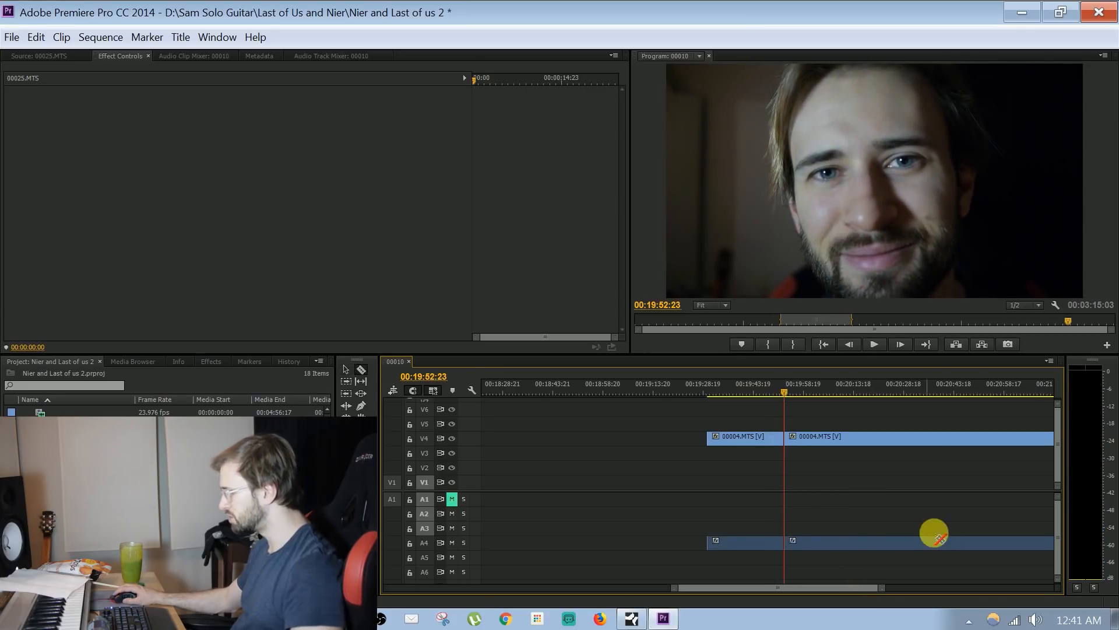
pyautogui.moveTo(882, 589); pyautogui.dragTo(988, 566)
pyautogui.press('v')
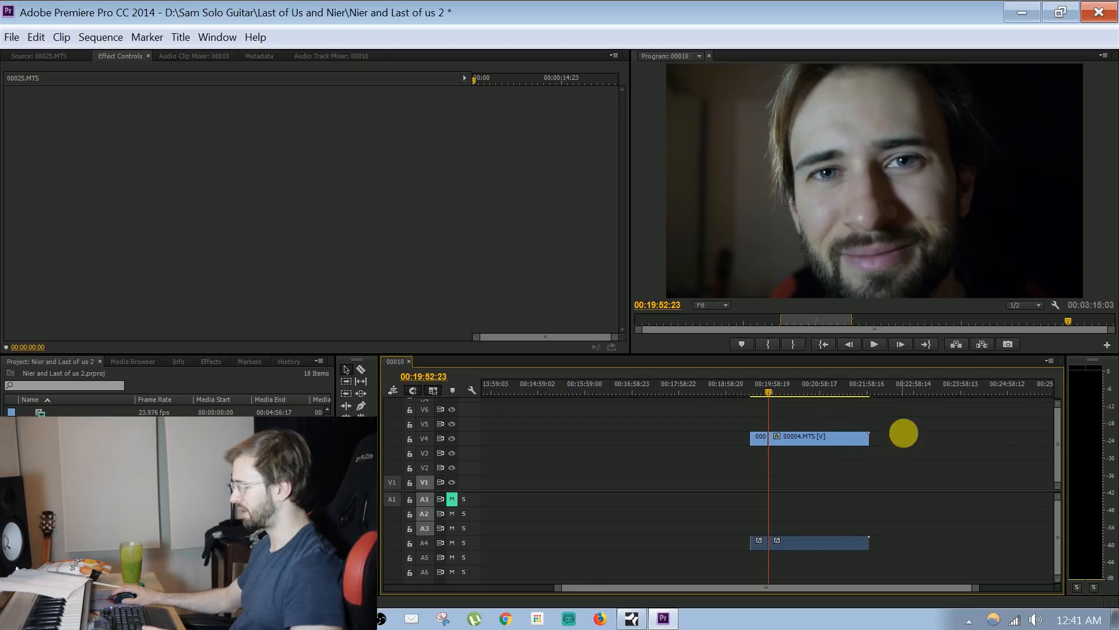
pyautogui.click(775, 436)
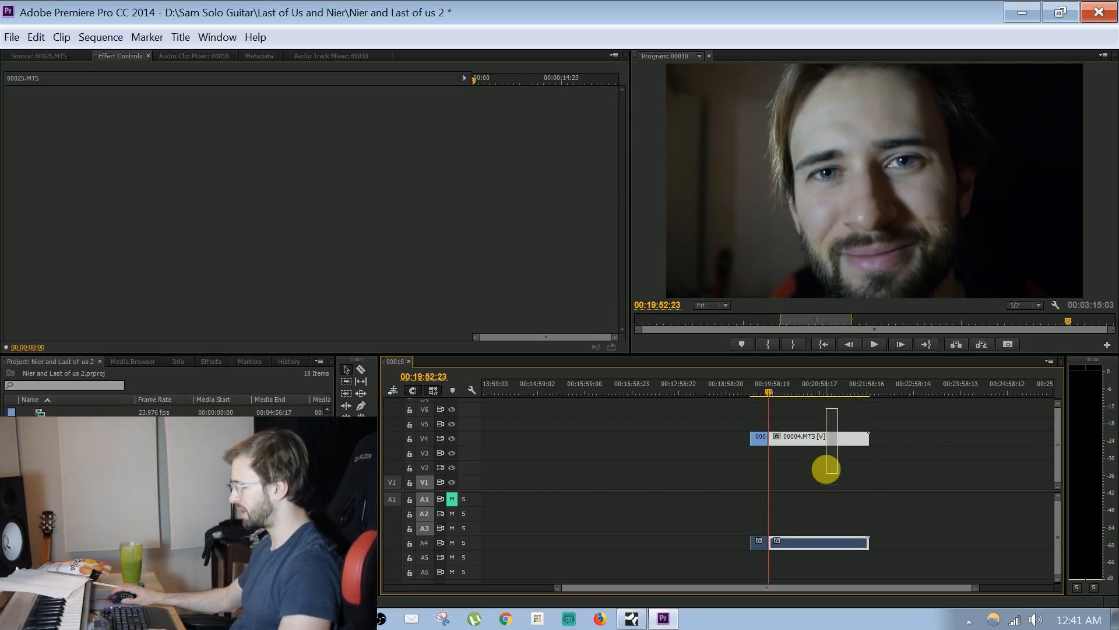
pyautogui.press('space')
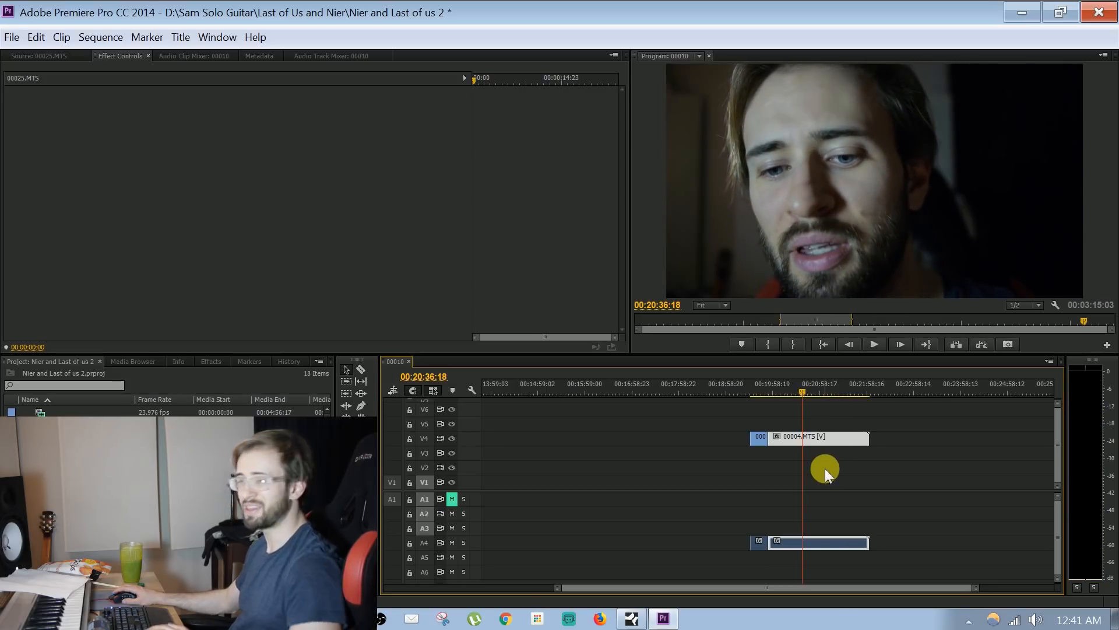
pyautogui.press('Delete')
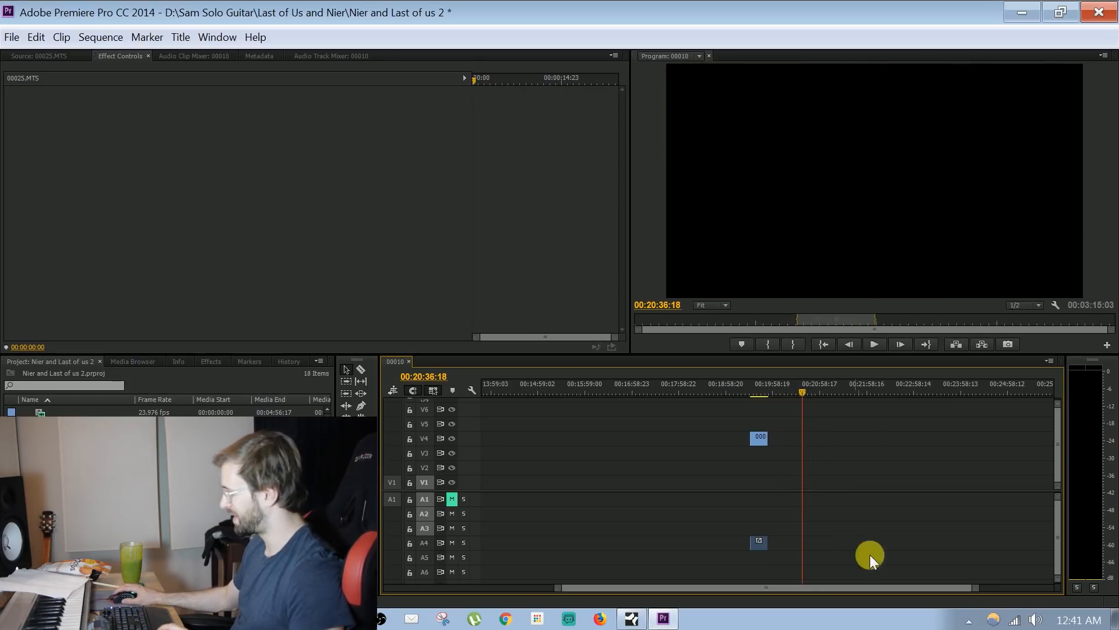
# Move the remaining 00004.MTS clip from V4 to V2, placing it directly after 00011.MTS
pyautogui.moveTo(979, 590); pyautogui.dragTo(1094, 581)
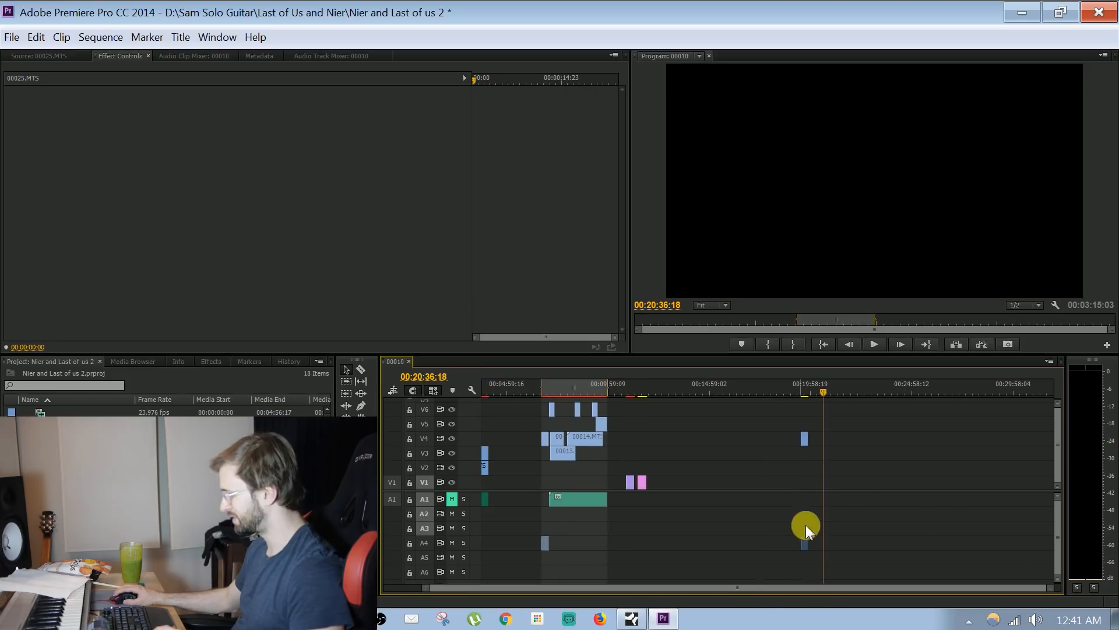
pyautogui.moveTo(814, 588); pyautogui.dragTo(775, 588)
pyautogui.moveTo(846, 440); pyautogui.dragTo(537, 467)
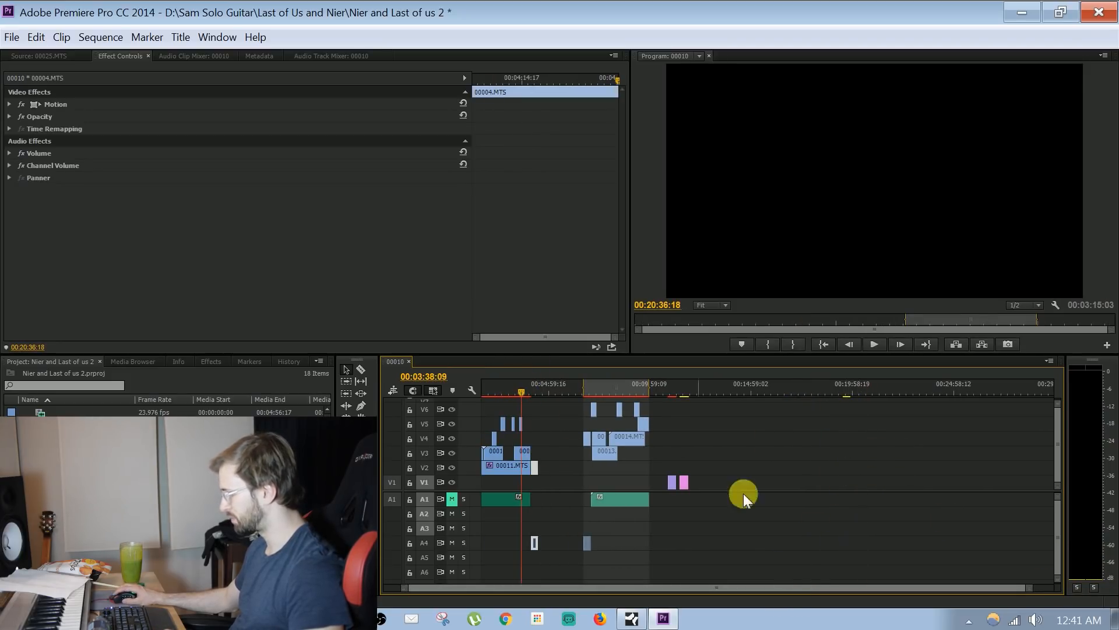
# Unmute audio track A1 and play the end of the guitar performance from 00:03:42:12 to 00:03:58:18
pyautogui.moveTo(1026, 587); pyautogui.dragTo(653, 588)
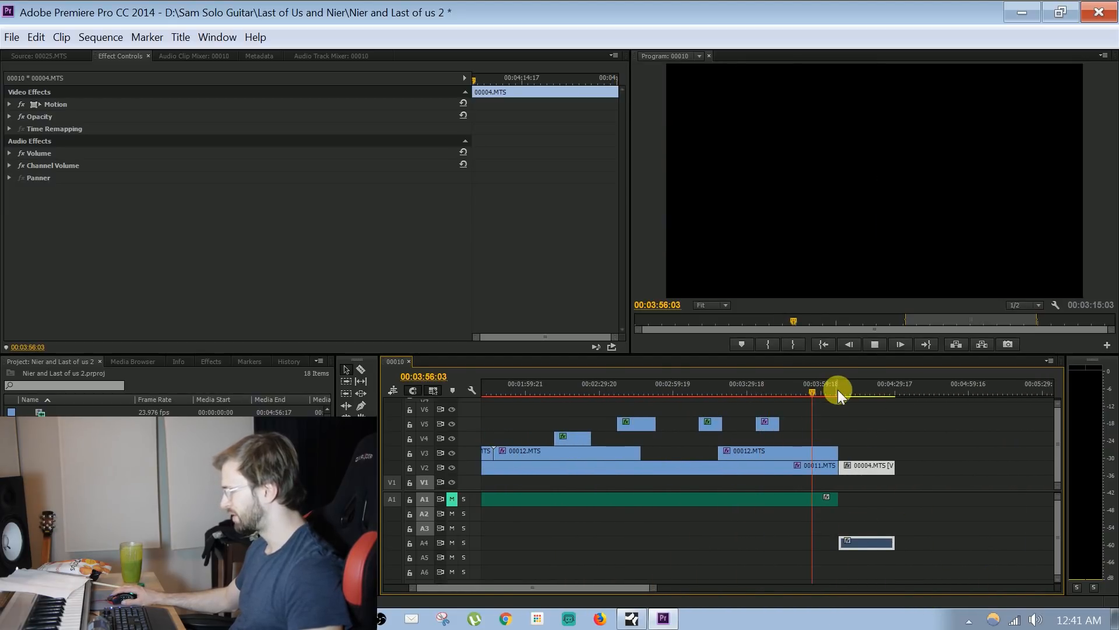
pyautogui.press('space')
pyautogui.moveTo(653, 587); pyautogui.dragTo(574, 588)
pyautogui.click(747, 379)
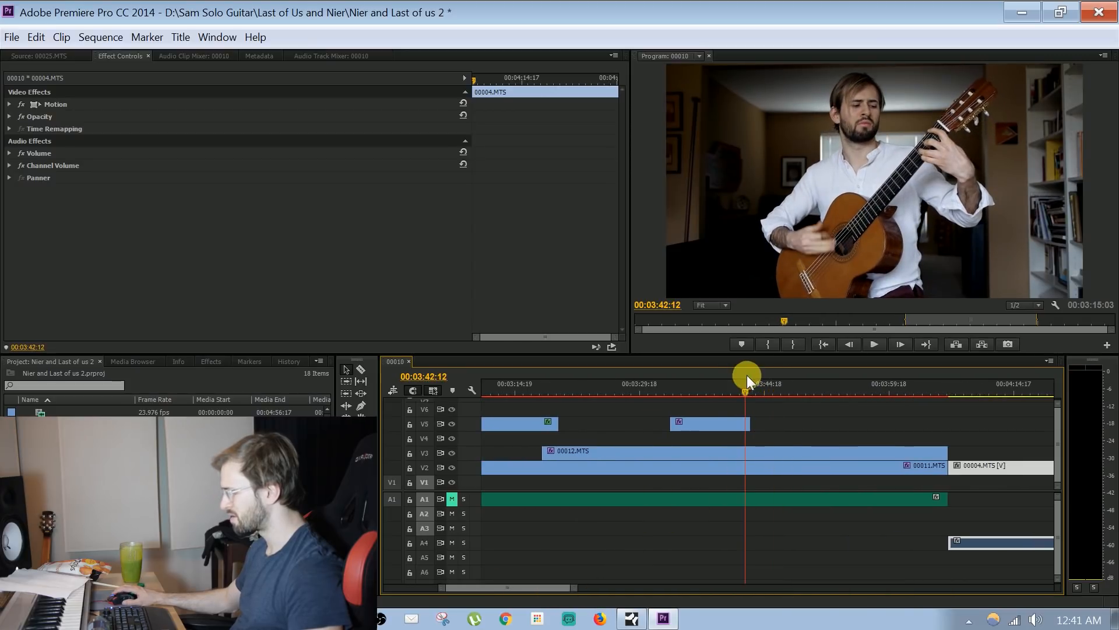
pyautogui.click(453, 502)
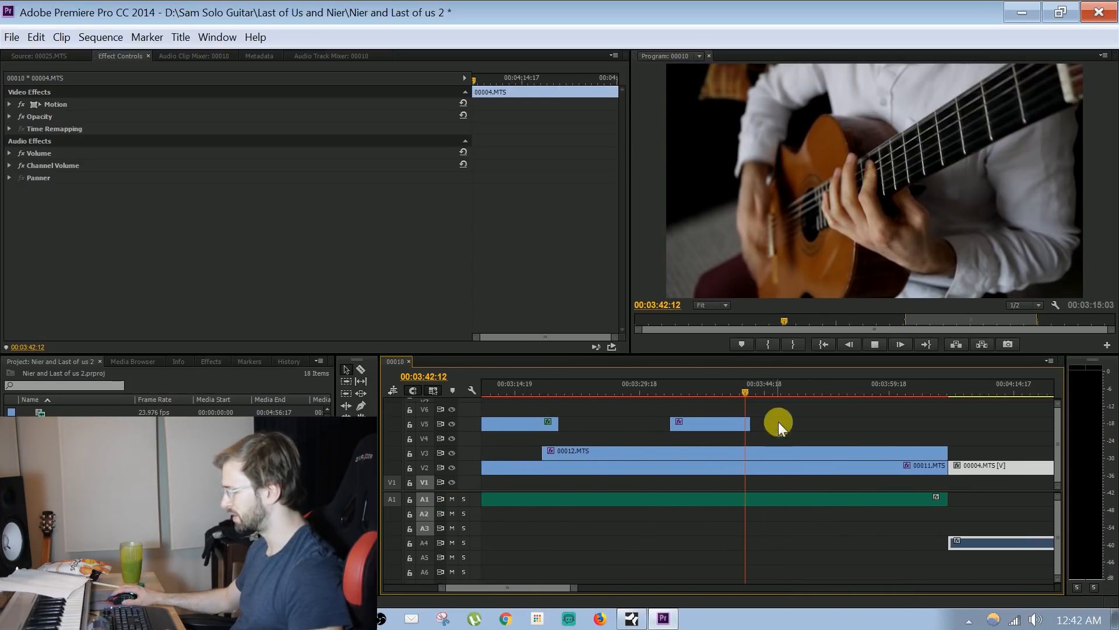
pyautogui.moveTo(754, 387); pyautogui.dragTo(774, 402)
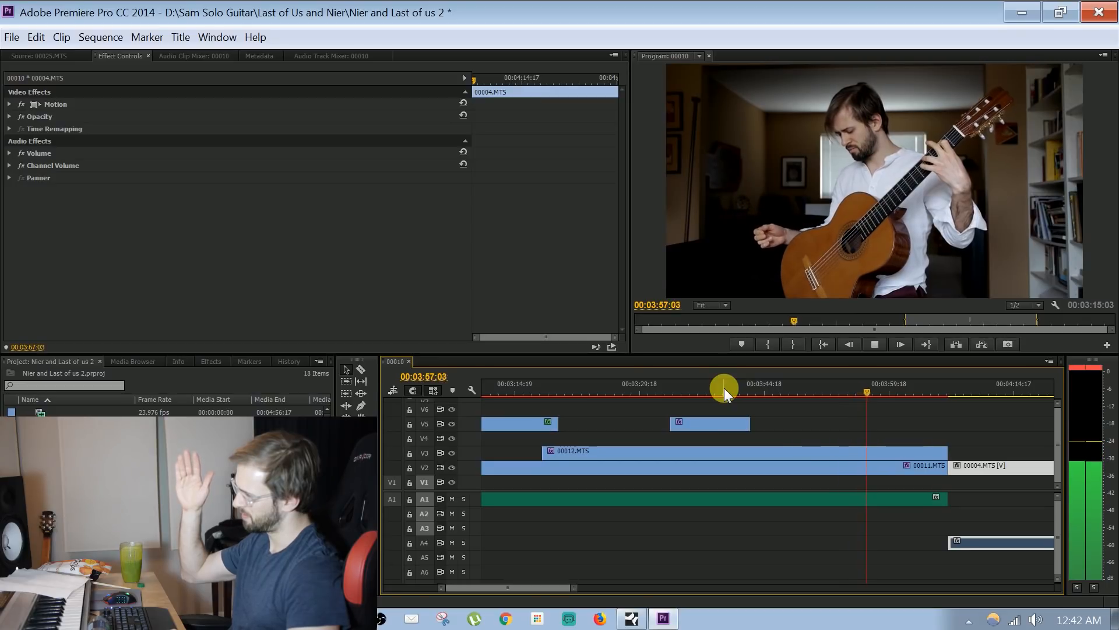
pyautogui.press('space')
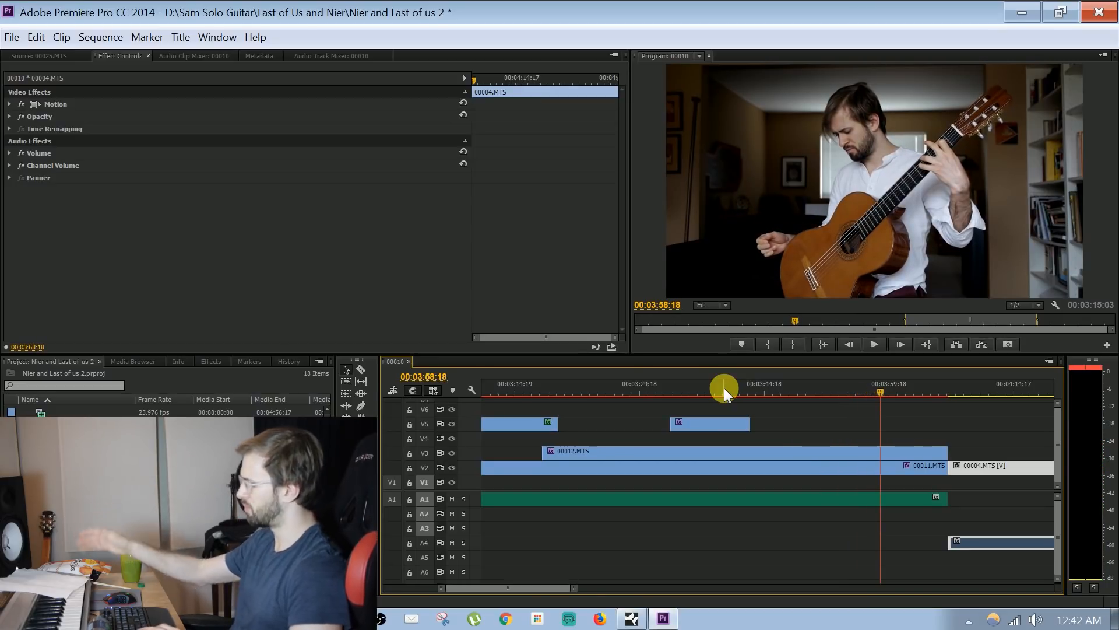
# Trim the ends of 00011.MTS and 00012.MTS back, with 00012.MTS ending at 00:03:58:18, and move 00004.MTS up to that point
pyautogui.click(891, 467)
pyautogui.click(902, 500)
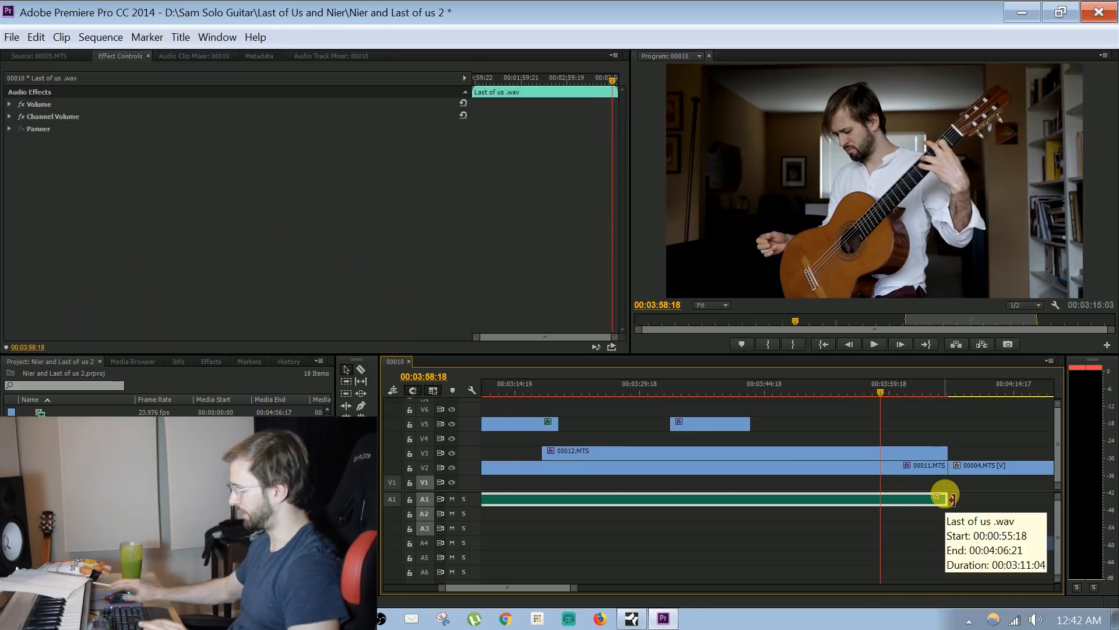
pyautogui.click(915, 450)
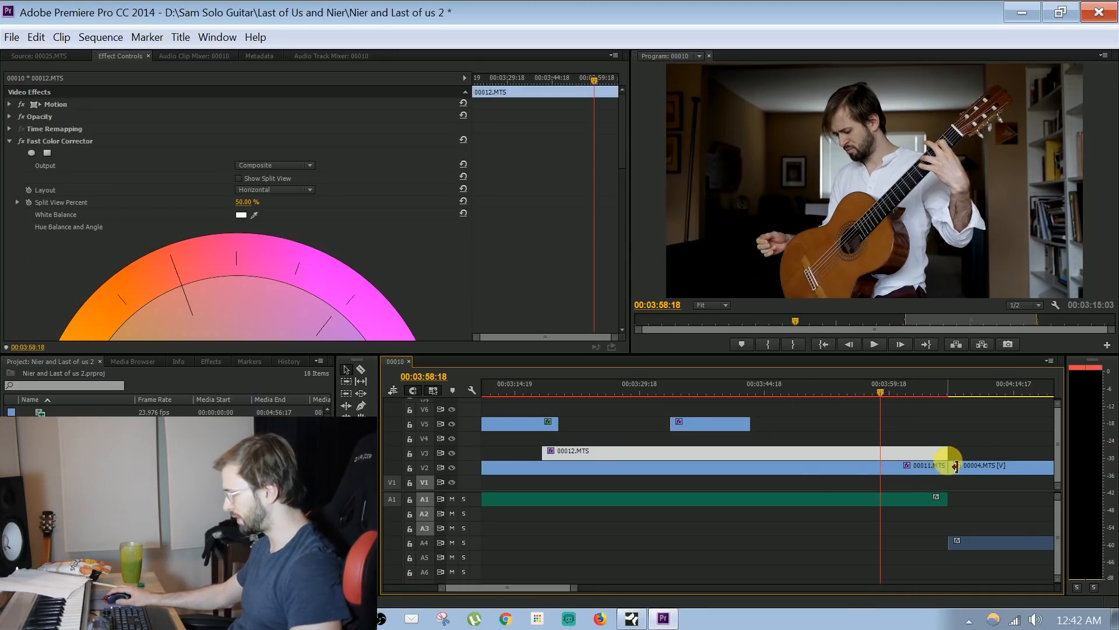
pyautogui.moveTo(951, 458); pyautogui.dragTo(861, 465)
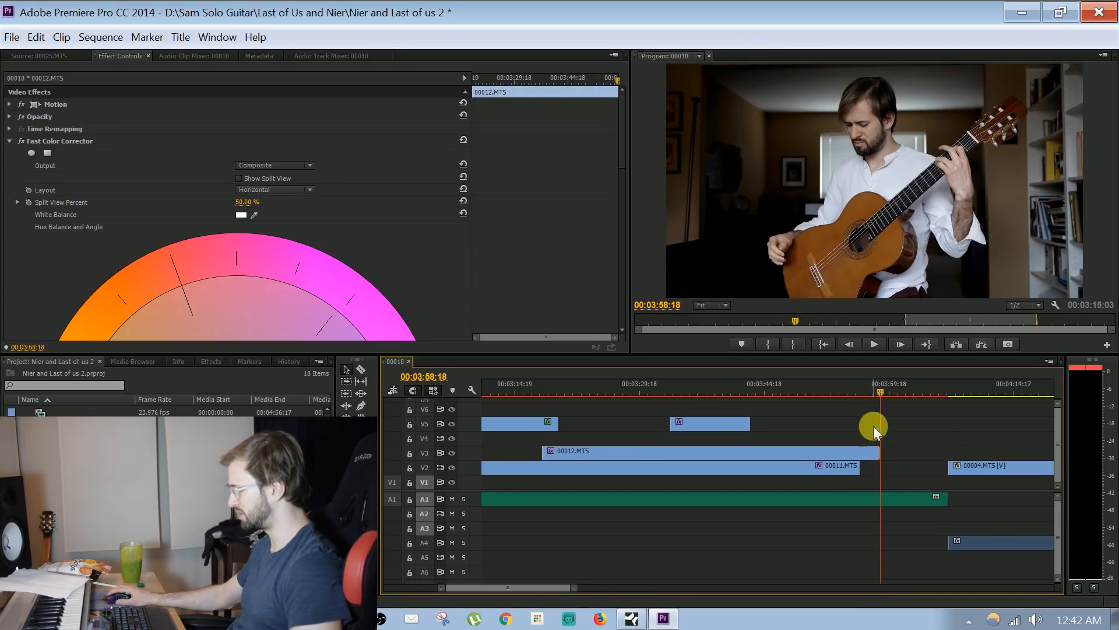
pyautogui.moveTo(982, 467); pyautogui.dragTo(916, 466)
# Play the transition from the guitar performance into 00004.MTS, starting at 00:03:56:16
pyautogui.click(865, 394)
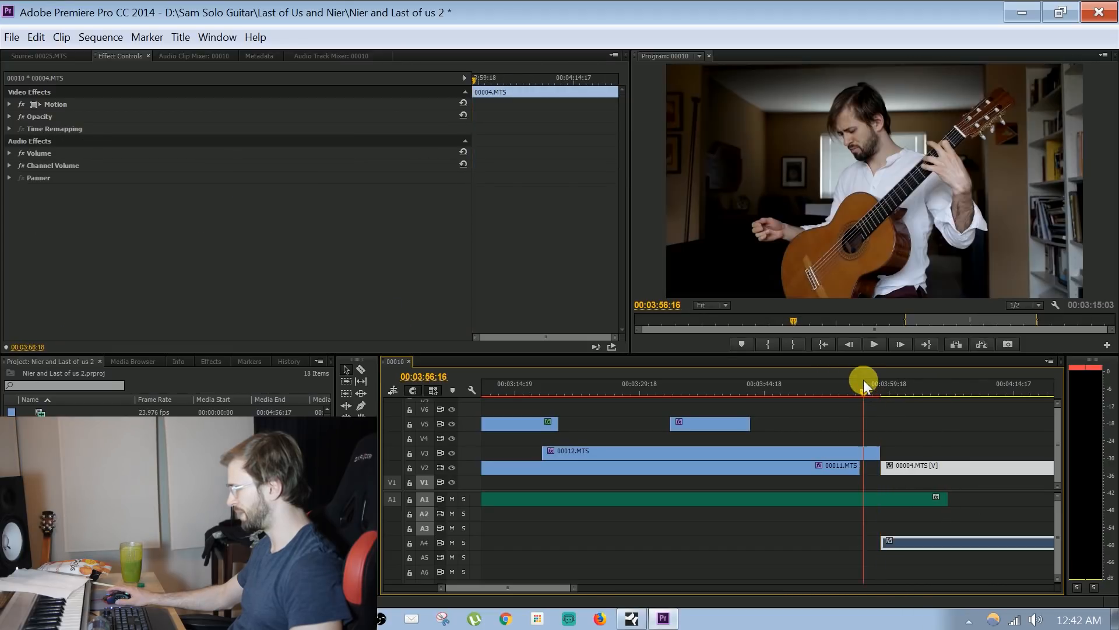
pyautogui.click(899, 498)
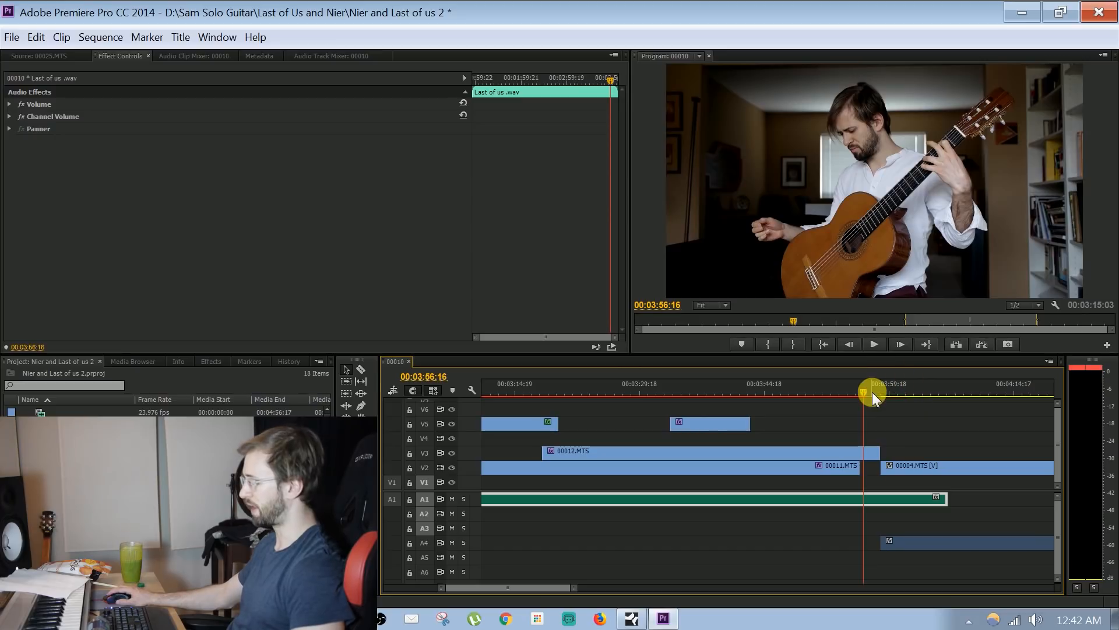
pyautogui.press('space')
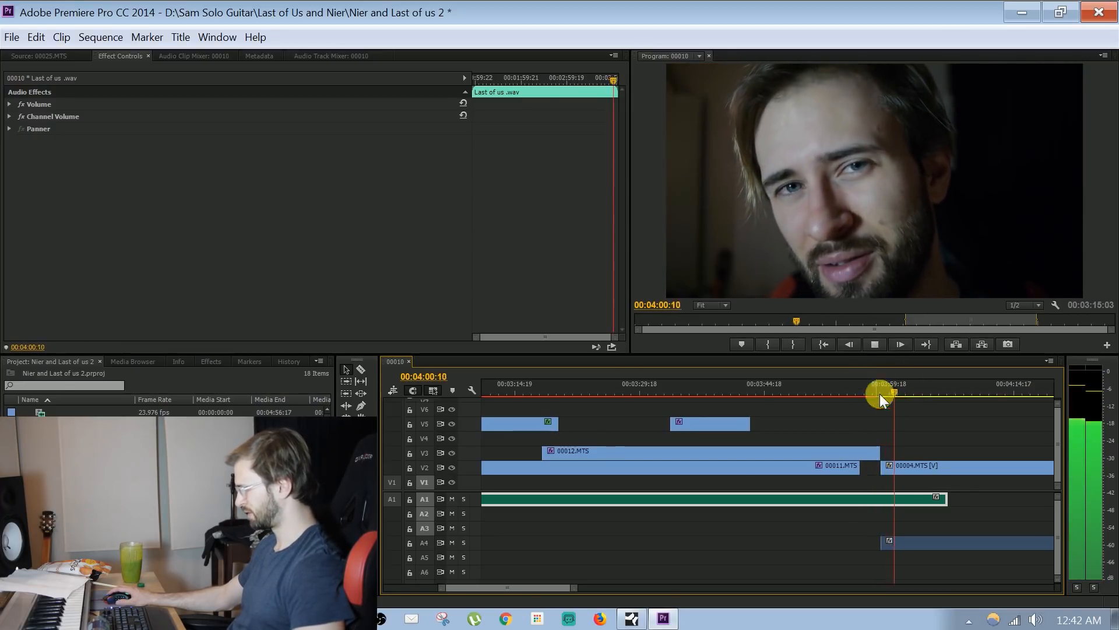
# Preview the for template.jpg end card and move it on V1 to start beneath the 00004.MTS clip
pyautogui.moveTo(575, 583); pyautogui.dragTo(813, 581)
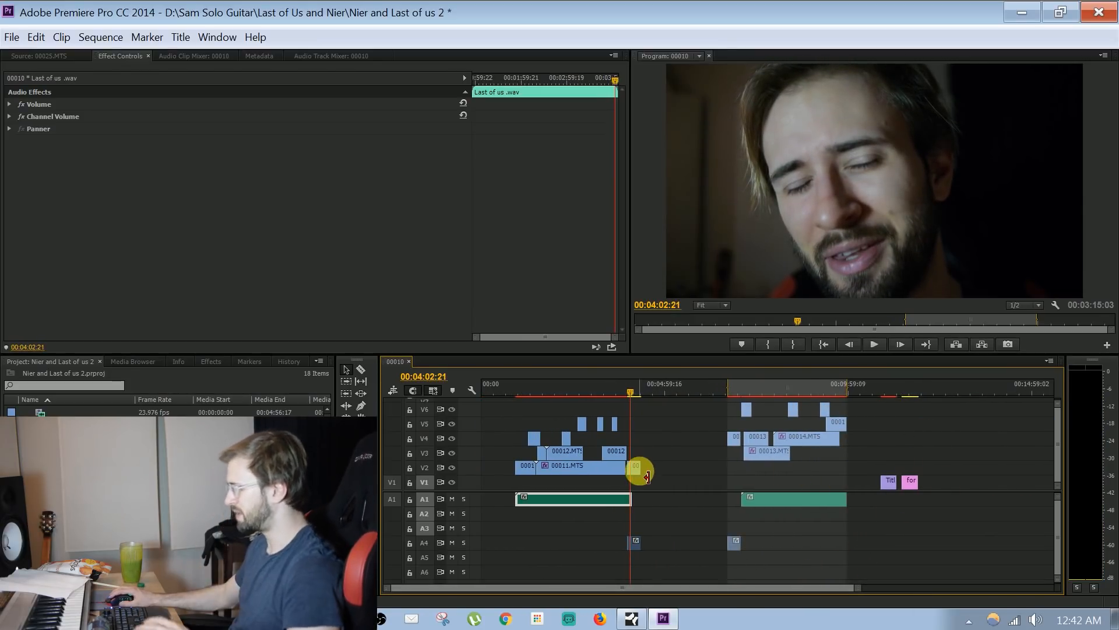
pyautogui.click(913, 384)
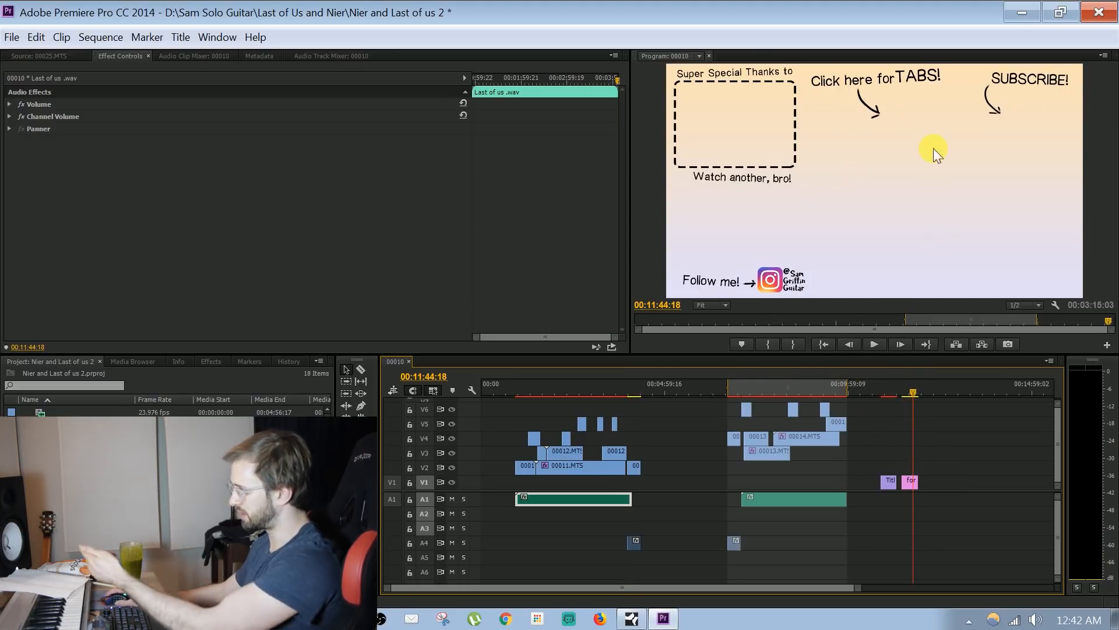
pyautogui.moveTo(913, 486); pyautogui.dragTo(640, 490)
pyautogui.moveTo(857, 589); pyautogui.dragTo(827, 594)
pyautogui.click(603, 387)
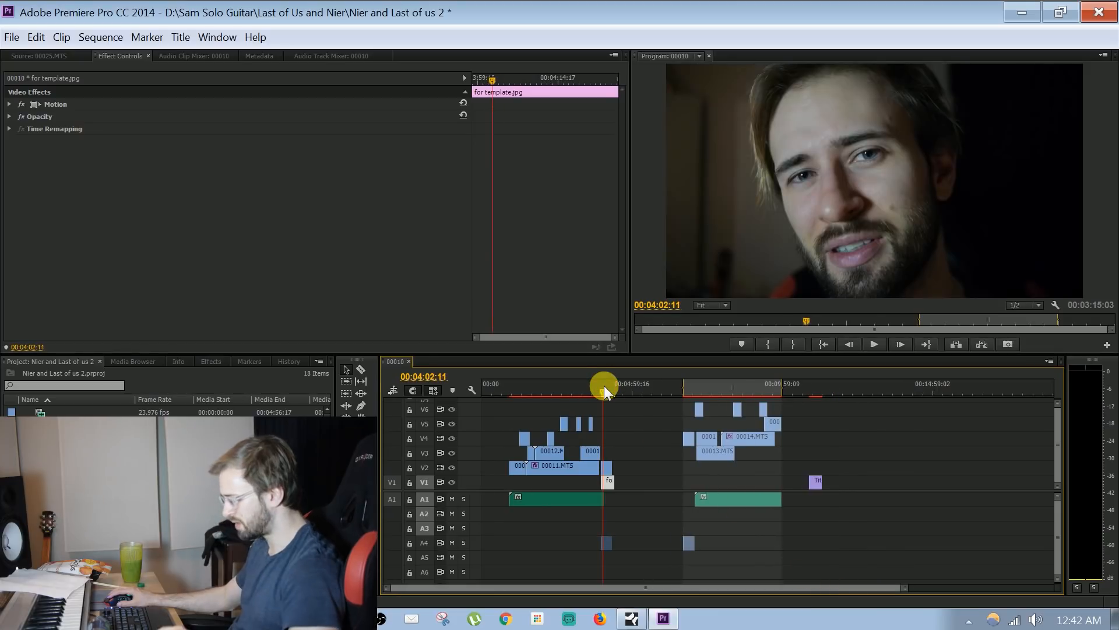
# Extend the start of for template.jpg on V1 earlier so it runs beneath the end of the guitar clips
pyautogui.press('=')
pyautogui.press('=')
pyautogui.press('=')
pyautogui.press('=')
pyautogui.click(810, 467)
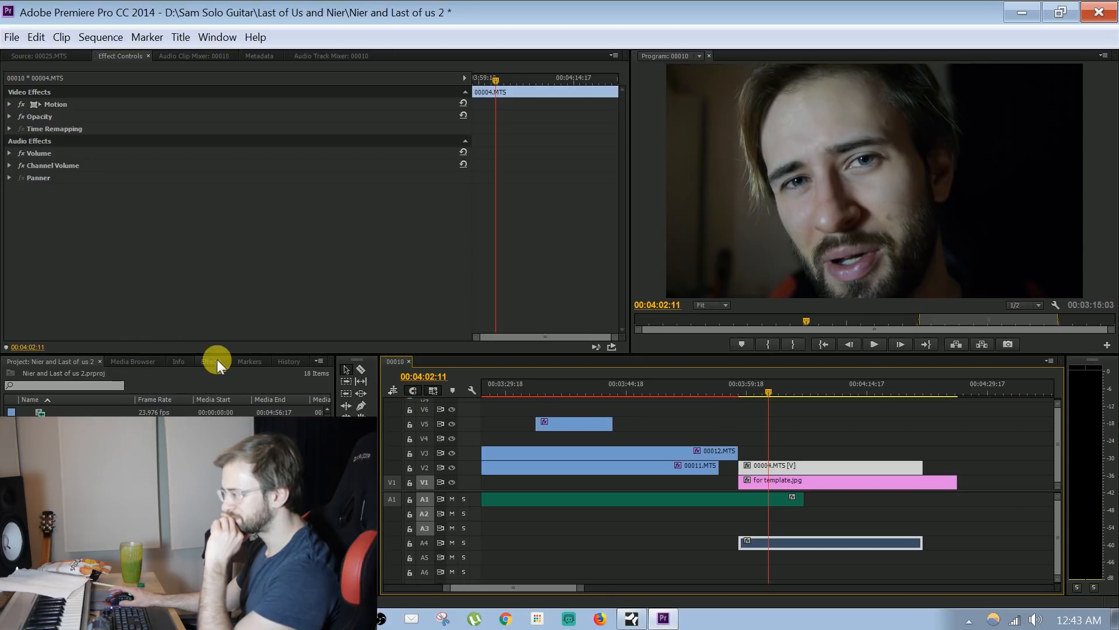
pyautogui.moveTo(744, 487); pyautogui.dragTo(569, 481)
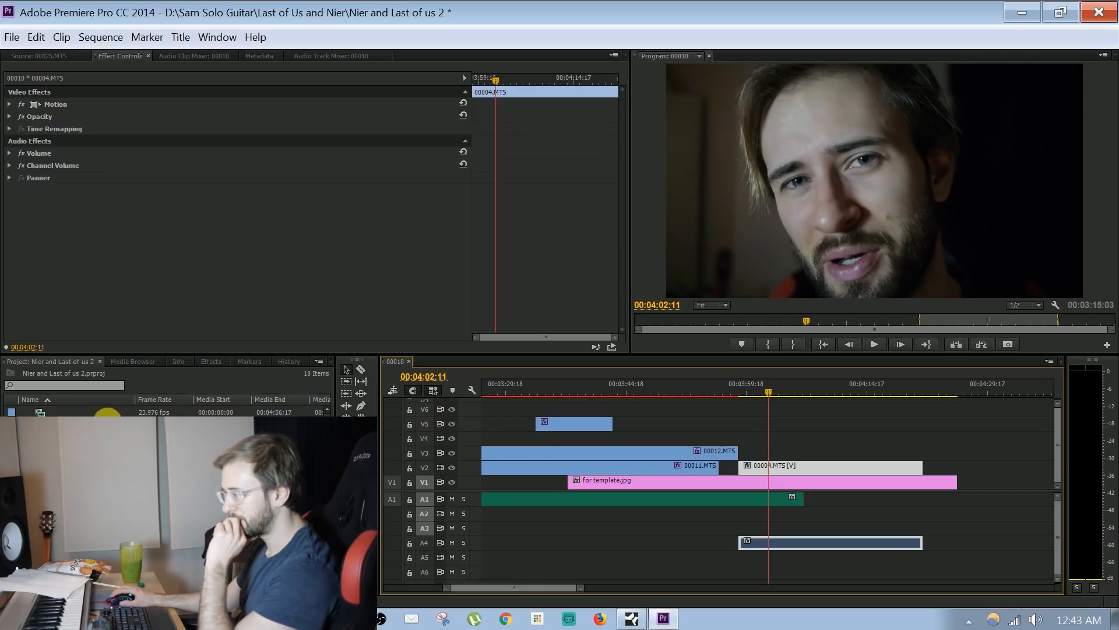
# Clear the effects search and apply the Sized preset to the 00004.MTS clip on V2
pyautogui.click(134, 362)
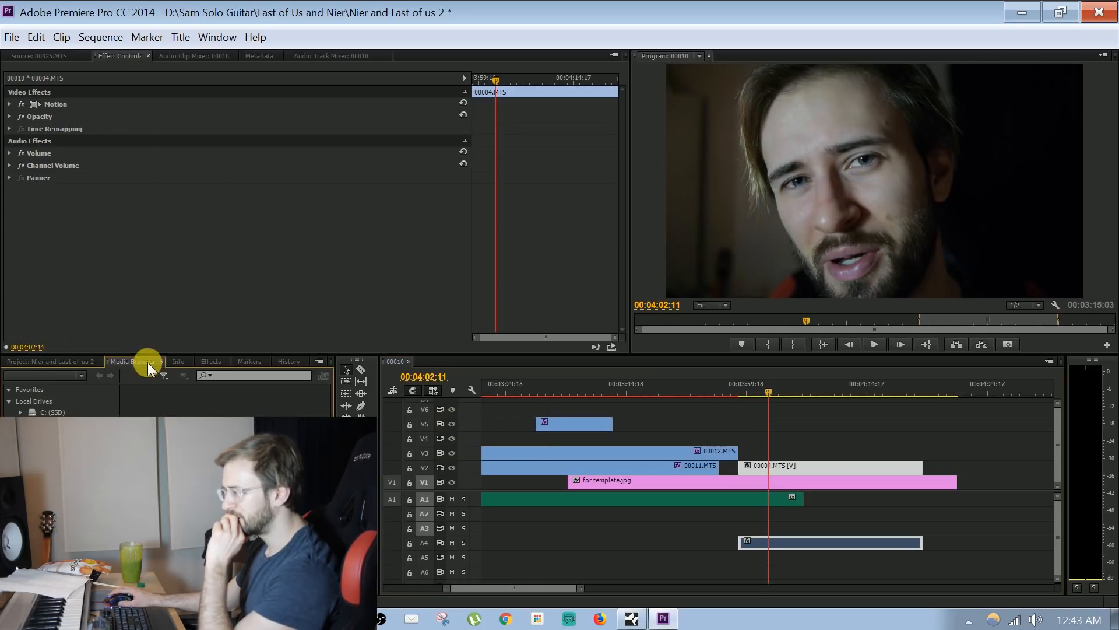
pyautogui.click(198, 363)
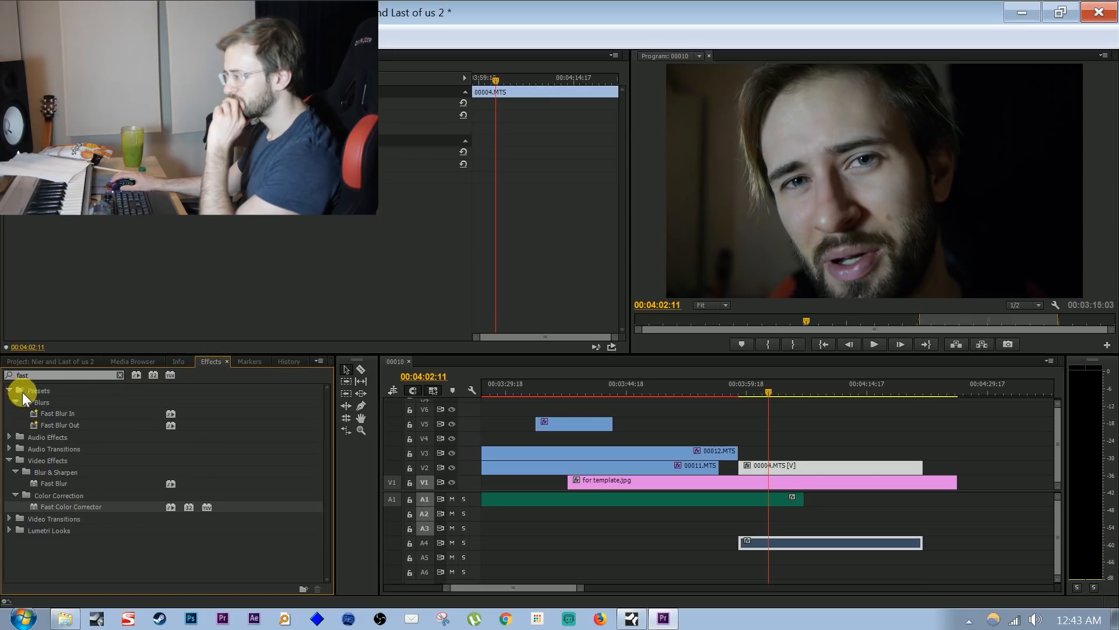
pyautogui.click(9, 392)
pyautogui.click(9, 391)
pyautogui.click(9, 391)
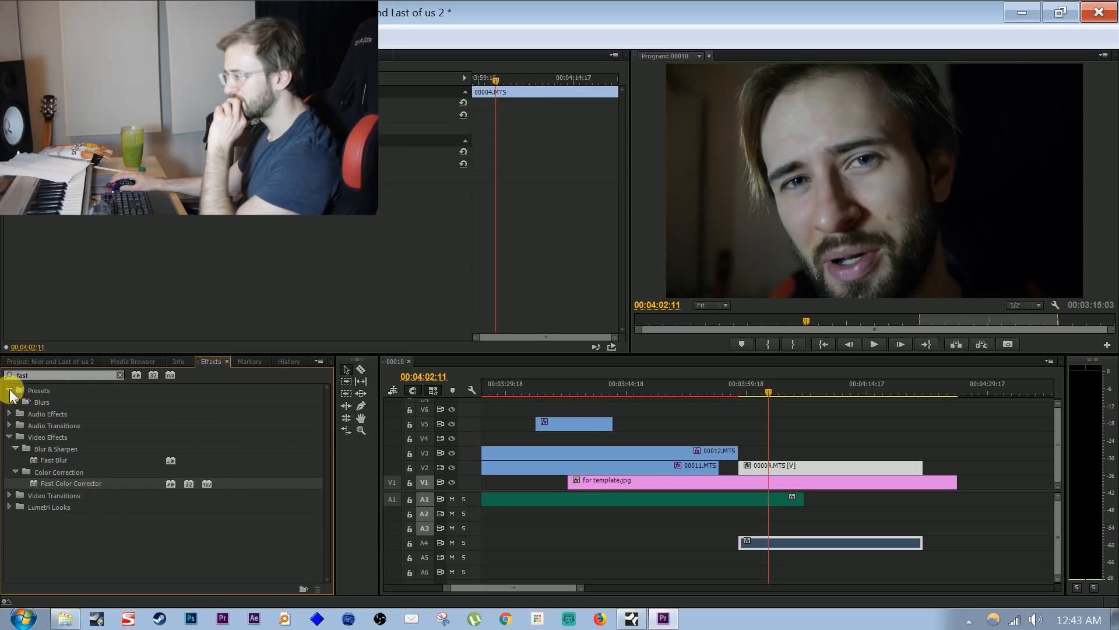
pyautogui.click(9, 391)
pyautogui.click(9, 425)
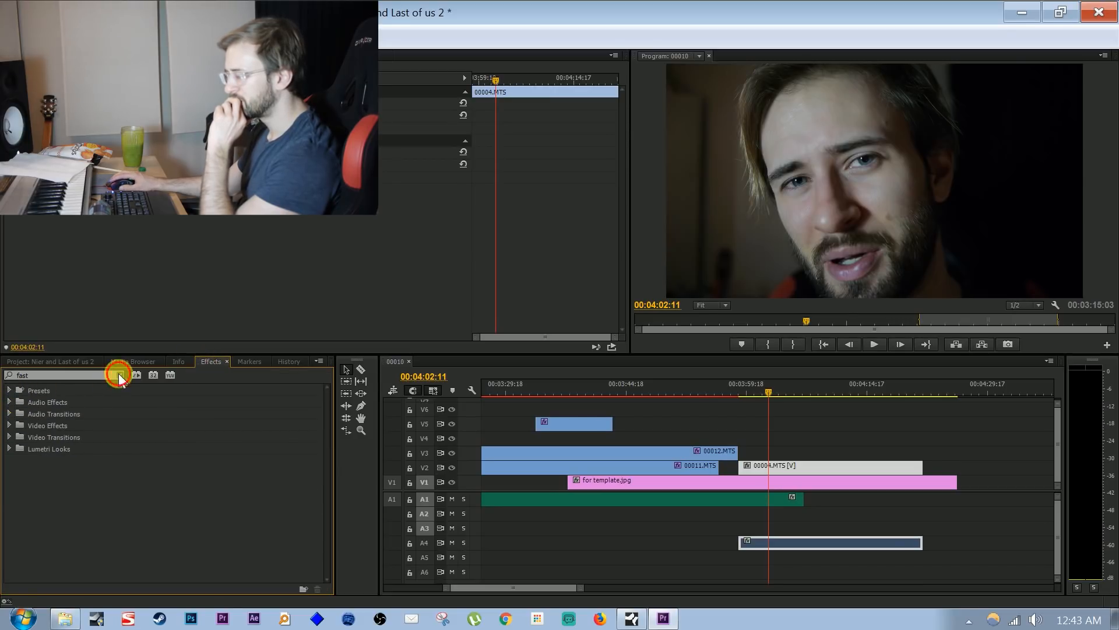
pyautogui.click(9, 391)
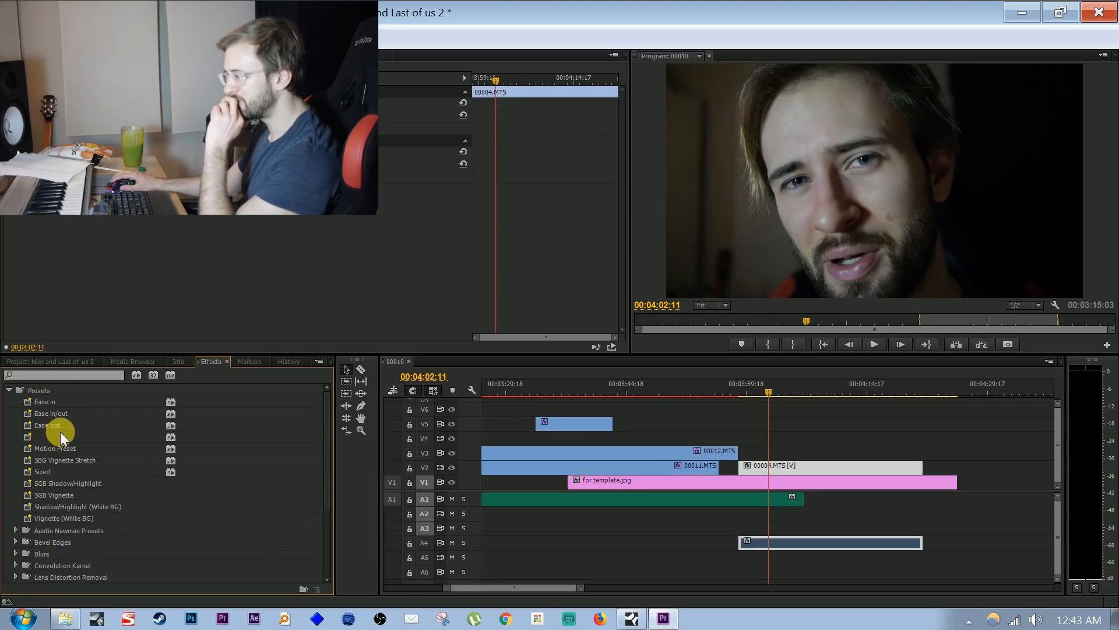
pyautogui.moveTo(51, 475); pyautogui.dragTo(780, 475)
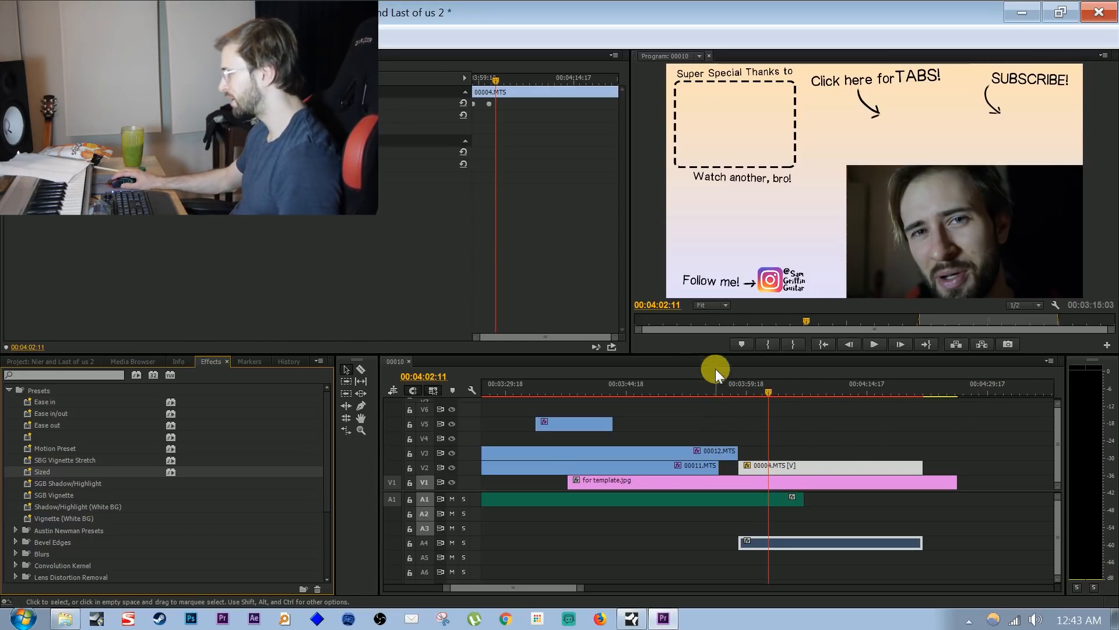
# Play the ending from about 00:03:42 and trim the end of 00011.MTS on V2 back to about 00:03:46
pyautogui.click(610, 385)
pyautogui.press('space')
pyautogui.click(699, 453)
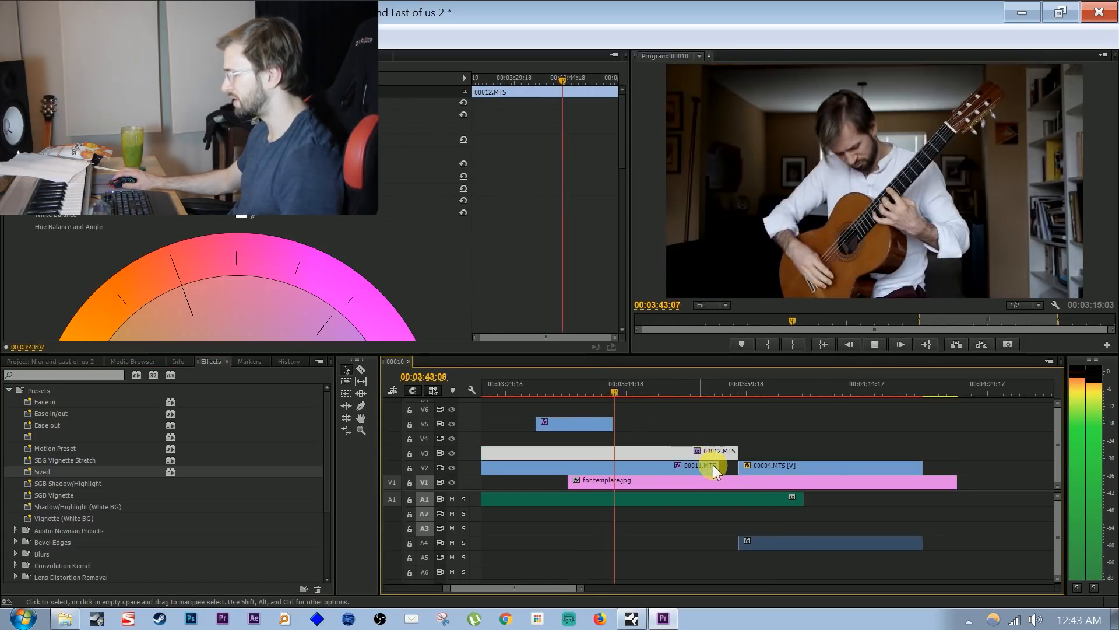
pyautogui.moveTo(718, 465); pyautogui.dragTo(642, 480)
# Split the 00012.MTS clip on V3 at 00:03:51:22 and play the ending onward from the cut
pyautogui.click(688, 384)
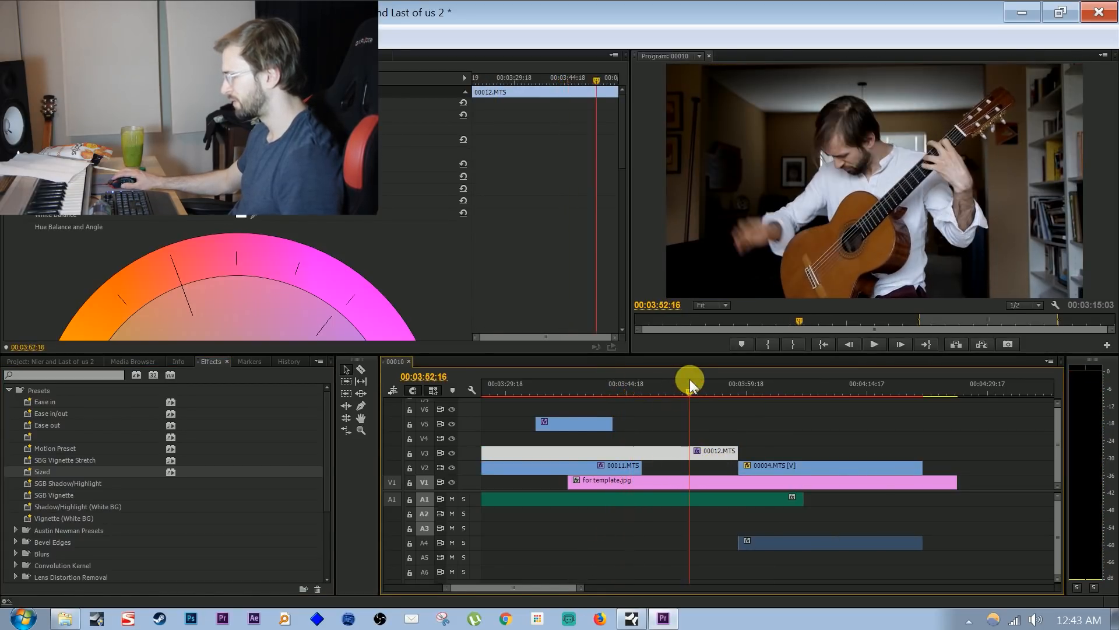
pyautogui.click(658, 388)
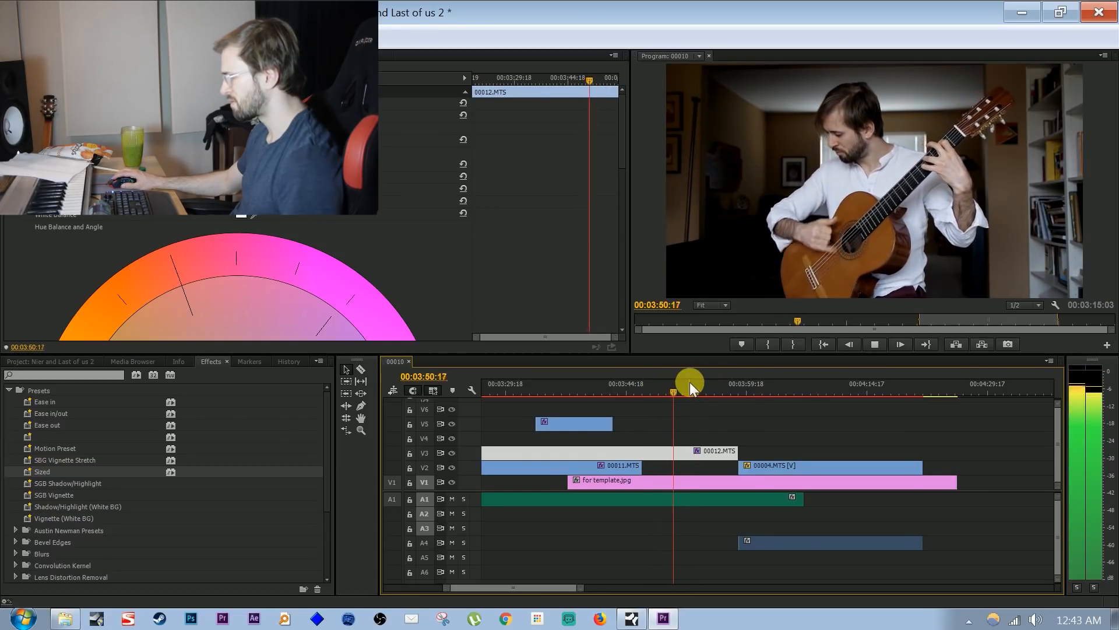
pyautogui.press('space')
pyautogui.press('c')
pyautogui.click(684, 455)
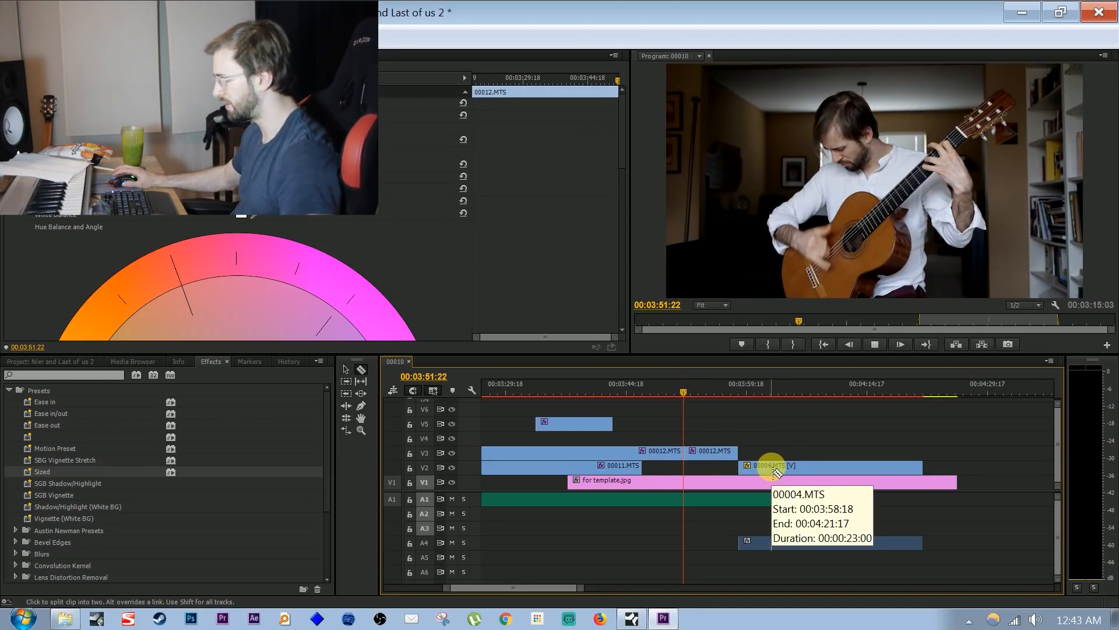
pyautogui.press('space')
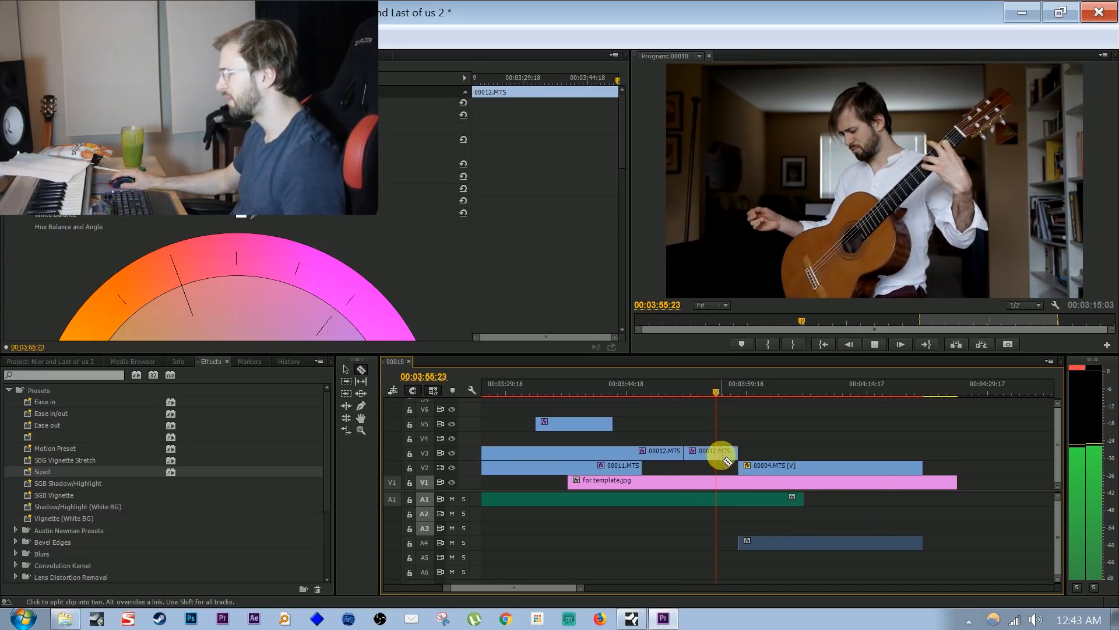
# Split 00012.MTS on V3 at 00:03:57:04, delete the remainder, and move 00004.MTS with its audio to start at the cut
pyautogui.press('space')
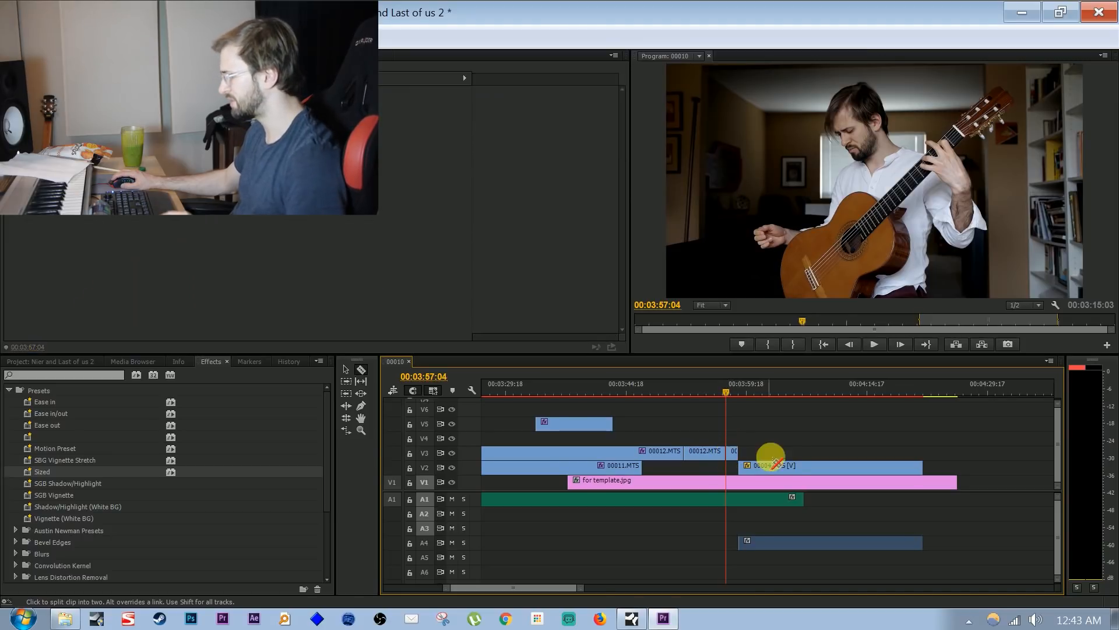
pyautogui.press('v')
pyautogui.click(732, 446)
pyautogui.click(731, 449)
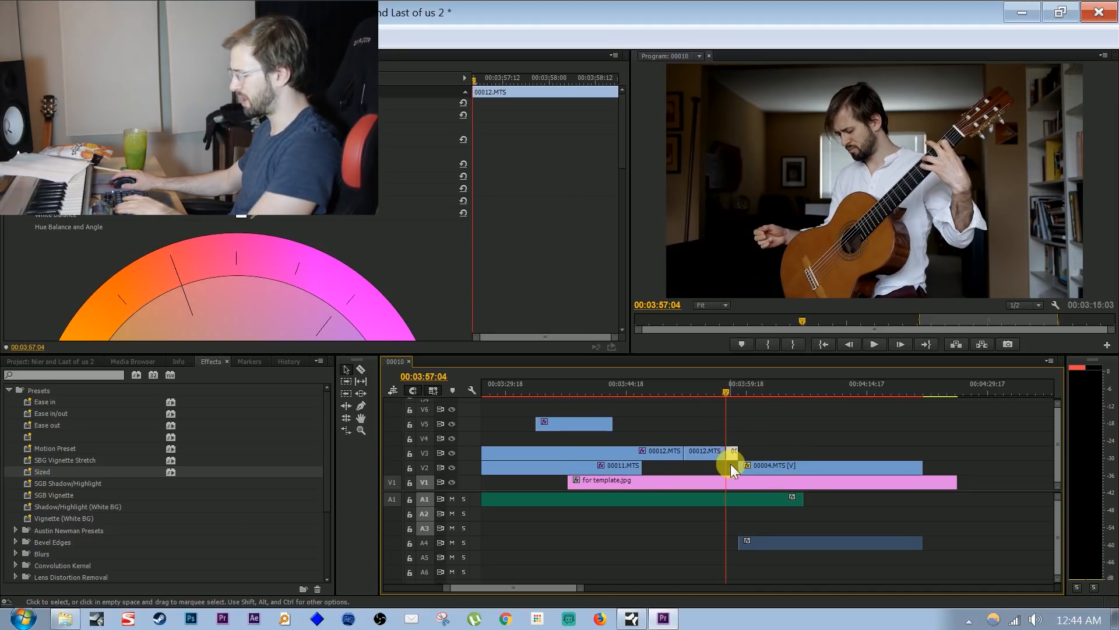
pyautogui.press('Delete')
pyautogui.click(761, 465)
pyautogui.moveTo(761, 468); pyautogui.dragTo(744, 469)
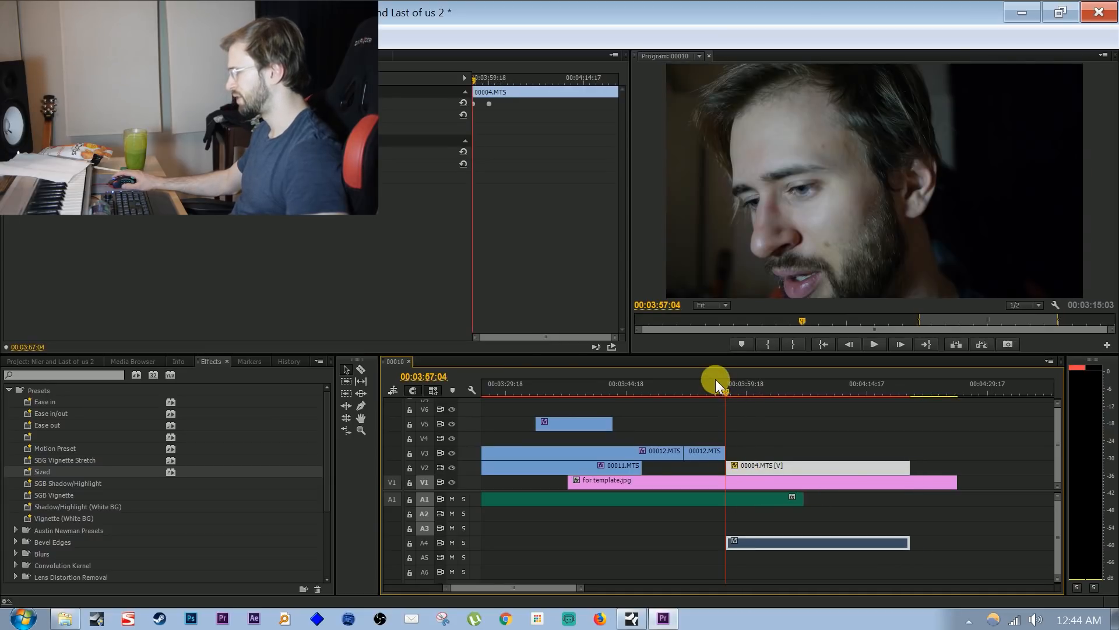
# Apply the Sized preset to the last 00012.MTS segment on V3
pyautogui.click(715, 382)
pyautogui.click(692, 451)
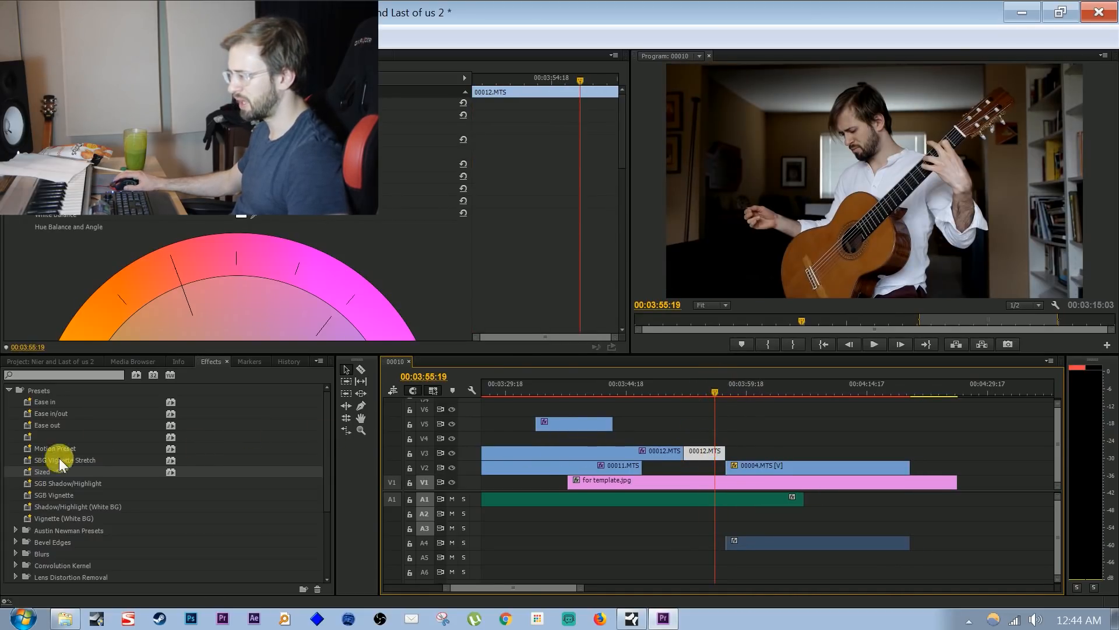
pyautogui.moveTo(31, 473); pyautogui.dragTo(701, 457)
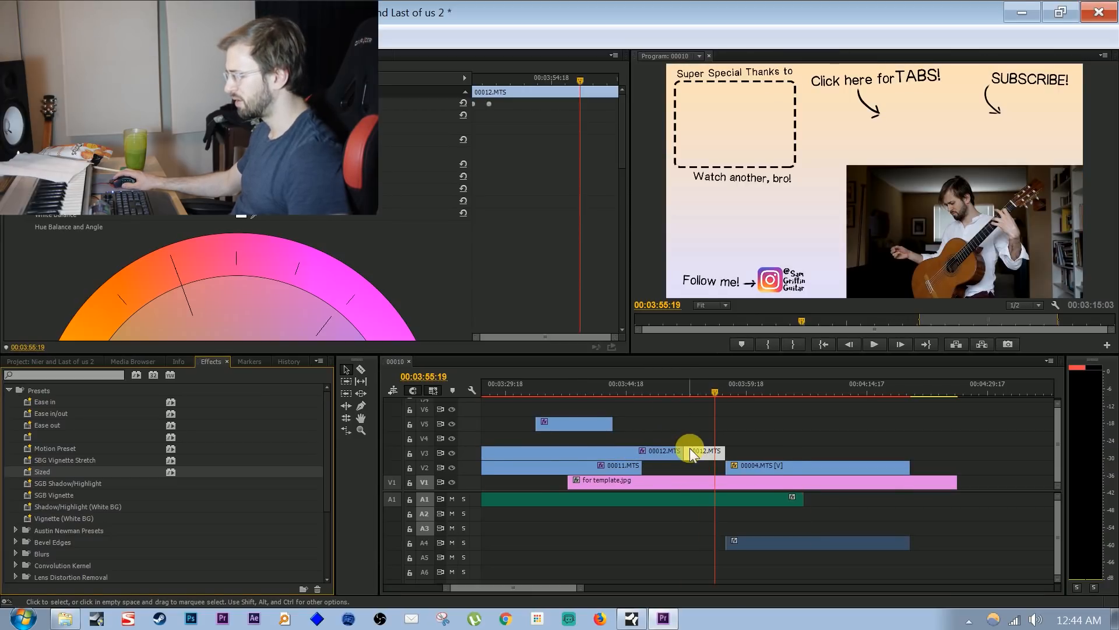
# Show the effect settings of the last 00012.MTS segment at its first frame and expand its Motion (Sized) properties
pyautogui.click(695, 450)
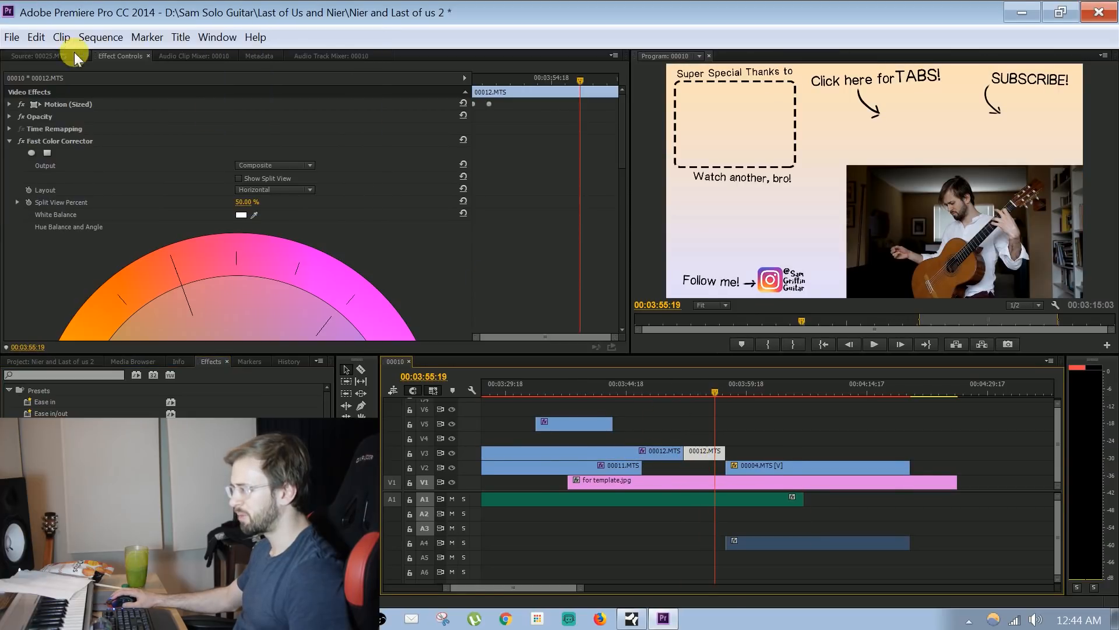
pyautogui.click(131, 56)
pyautogui.click(76, 57)
pyautogui.click(108, 56)
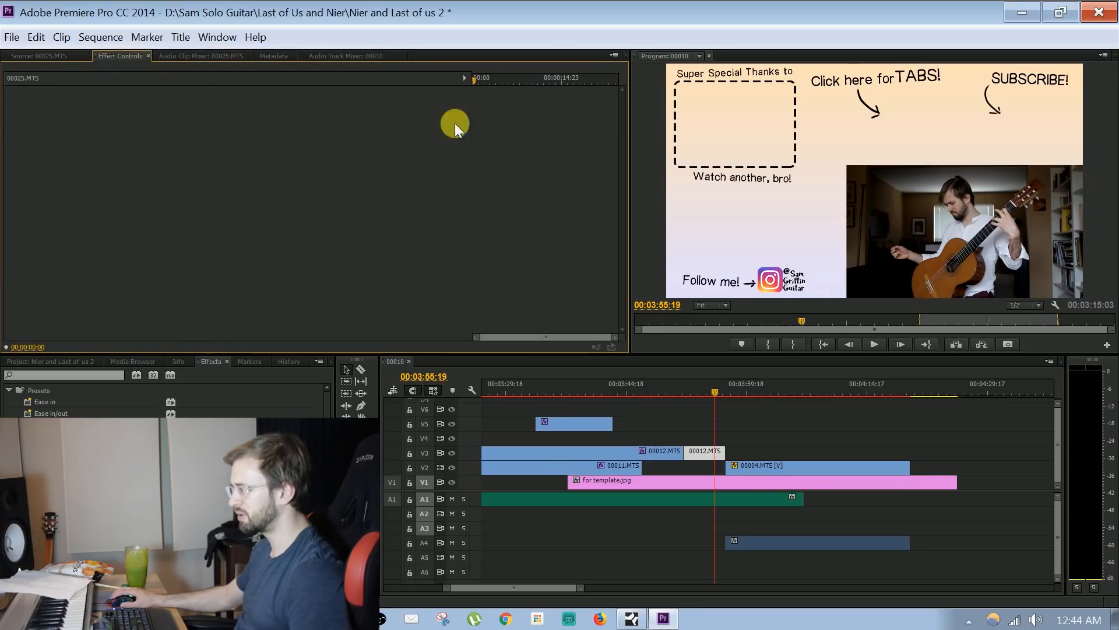
pyautogui.click(76, 57)
pyautogui.click(698, 450)
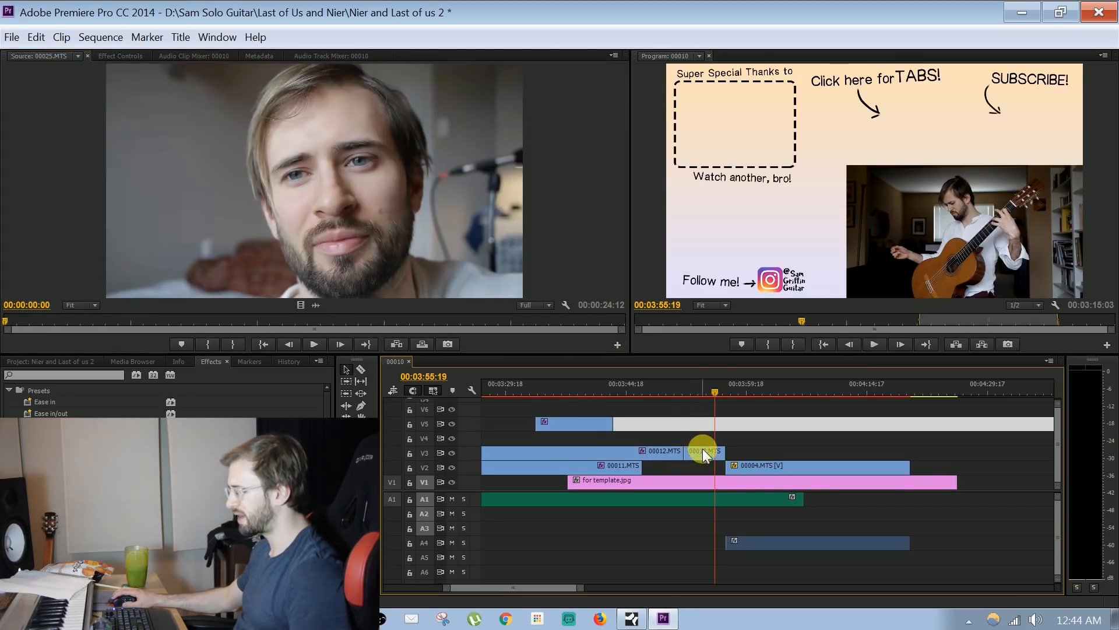
pyautogui.click(122, 56)
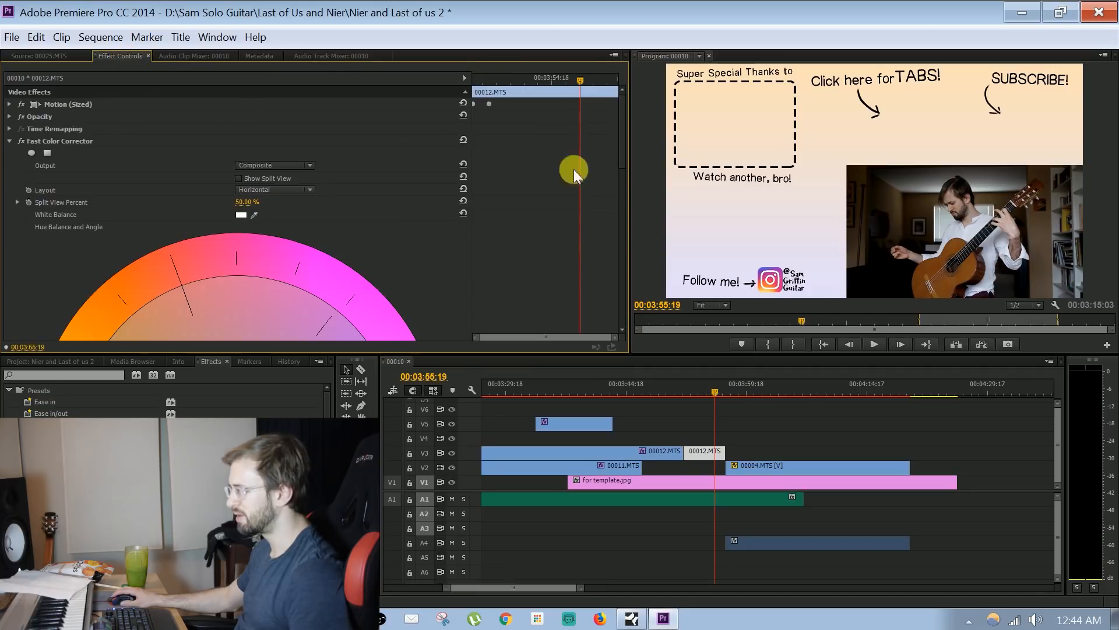
pyautogui.moveTo(513, 70); pyautogui.dragTo(160, 70)
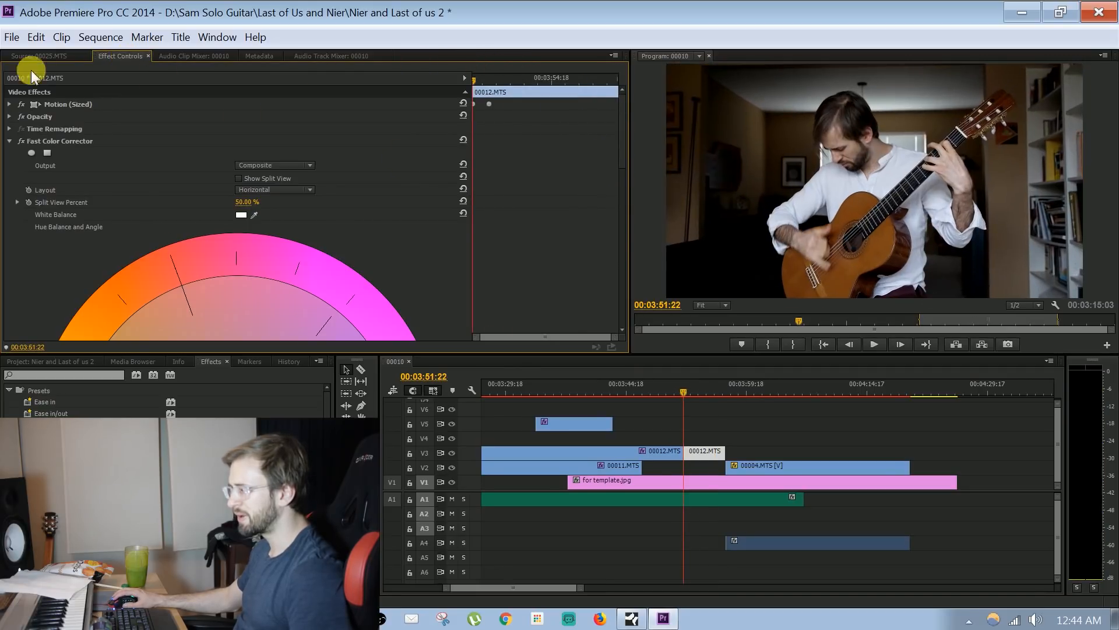
pyautogui.click(10, 105)
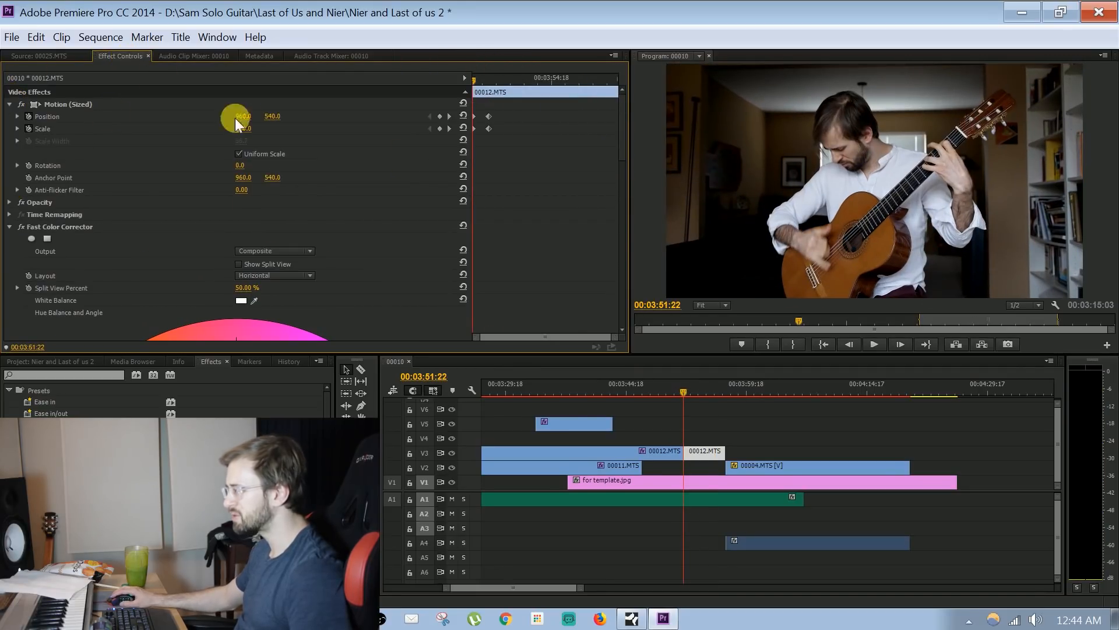
# Preview the Sized motion on the last 00012.MTS segment and the start of 00004.MTS, playing from just before the cut
pyautogui.click(440, 116)
pyautogui.hotkey('ctrl', 'z')
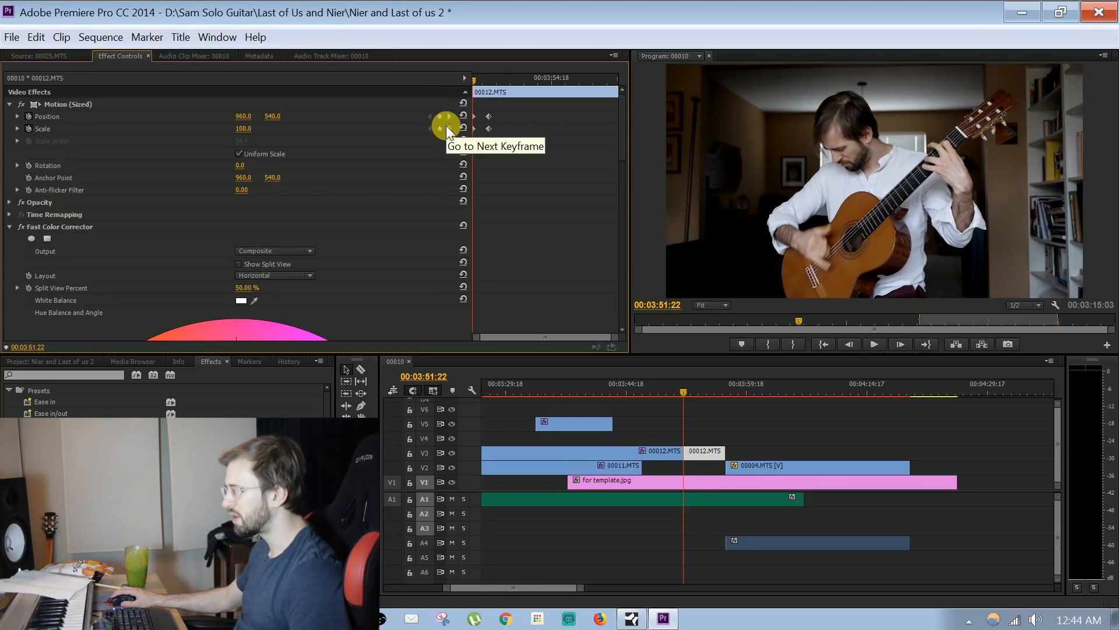
pyautogui.moveTo(473, 78); pyautogui.dragTo(491, 77)
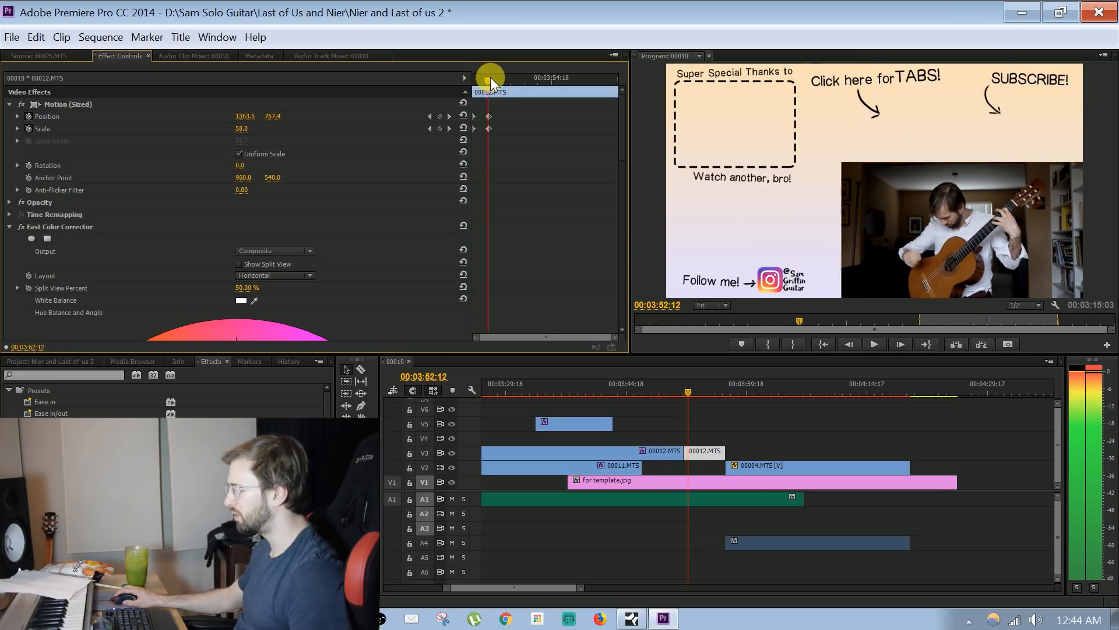
pyautogui.moveTo(728, 387); pyautogui.dragTo(745, 386)
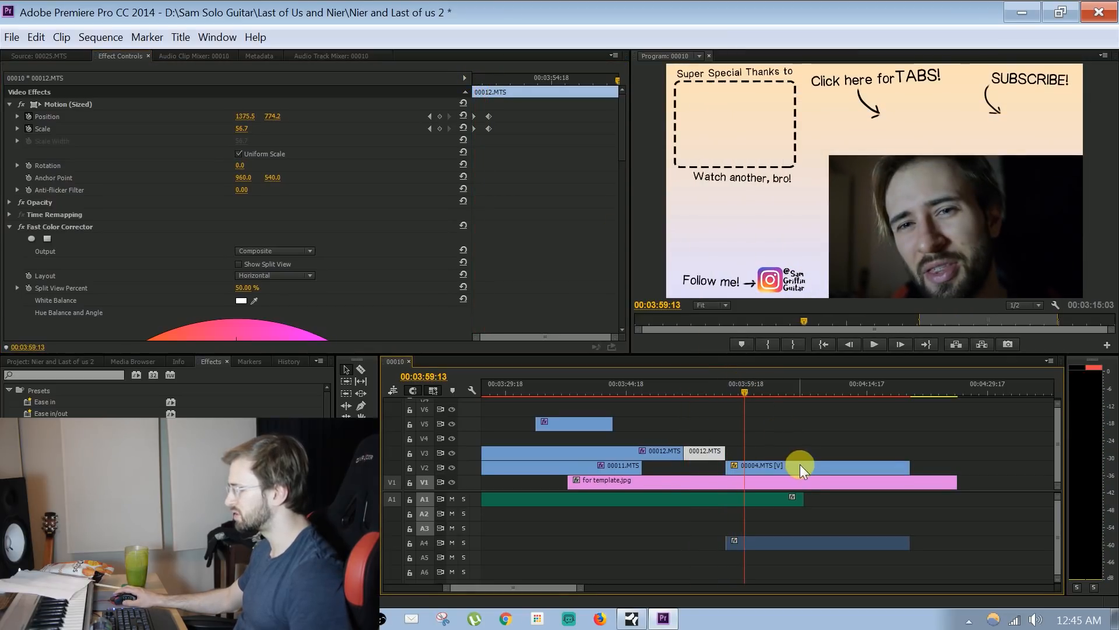
pyautogui.click(673, 378)
pyautogui.press('space')
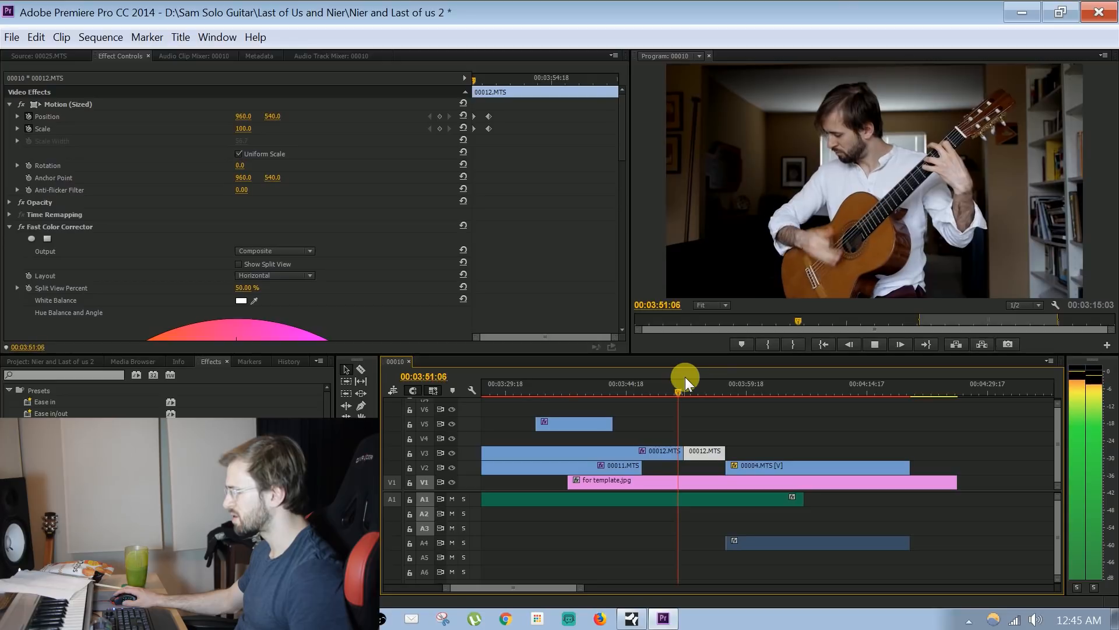
pyautogui.press('space')
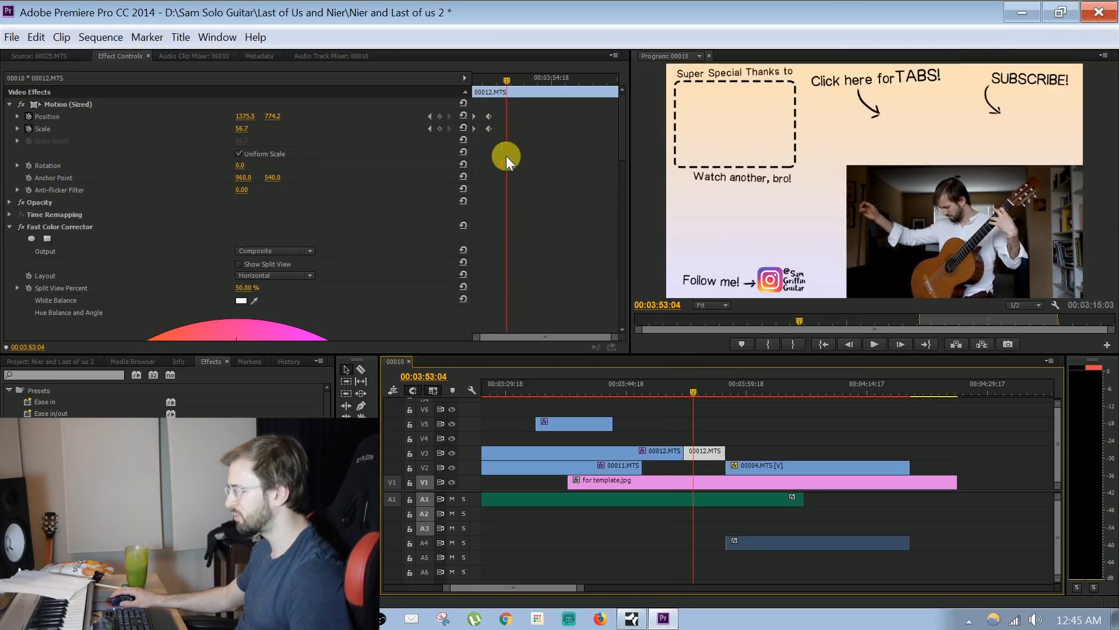
# Move the ending Position and Scale keyframes of the last 00012.MTS segment to about two seconds after its start and play the slower shrink
pyautogui.moveTo(490, 116); pyautogui.dragTo(527, 131)
pyautogui.moveTo(686, 390); pyautogui.dragTo(683, 387)
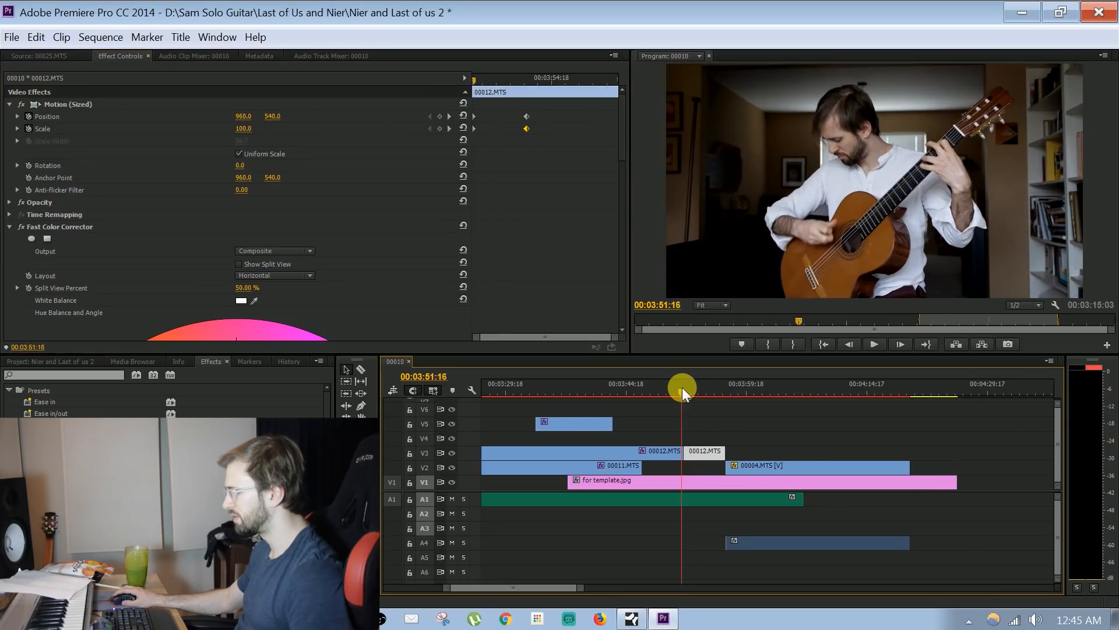
pyautogui.press('space')
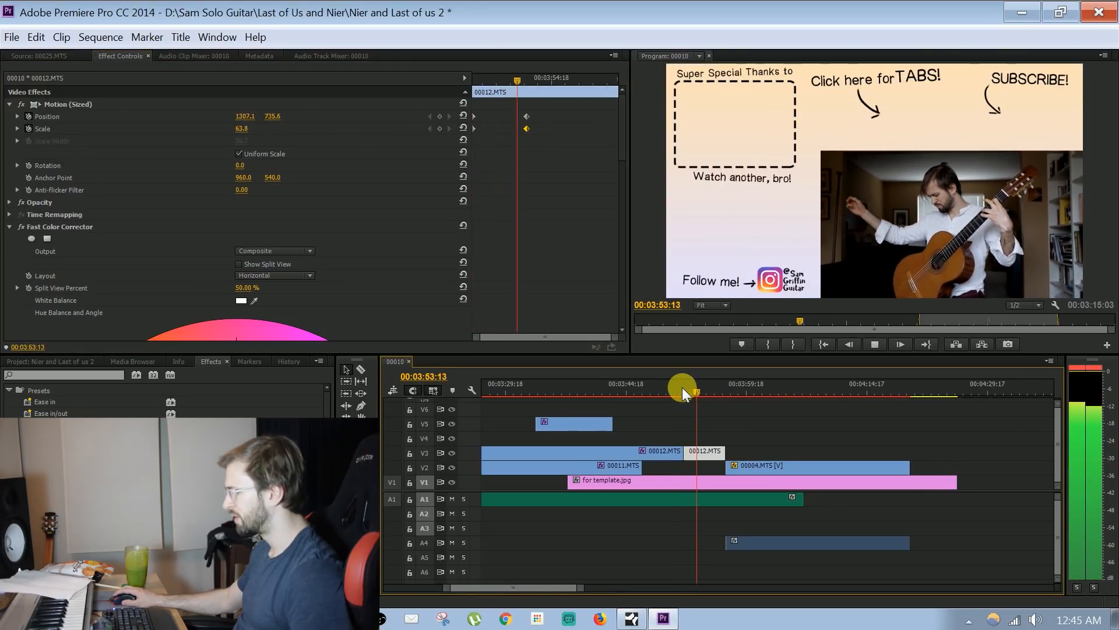
pyautogui.press('space')
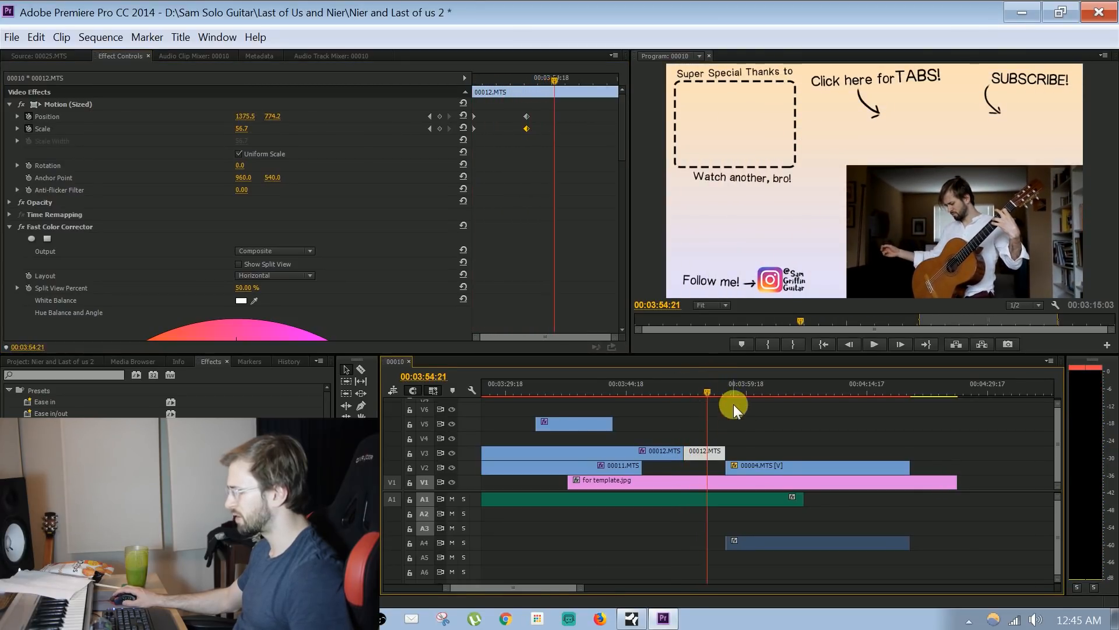
# Remove the starting Position and Scale keyframes from the 00004.MTS clip on V2 so it begins at the reduced size
pyautogui.click(750, 465)
pyautogui.click(10, 105)
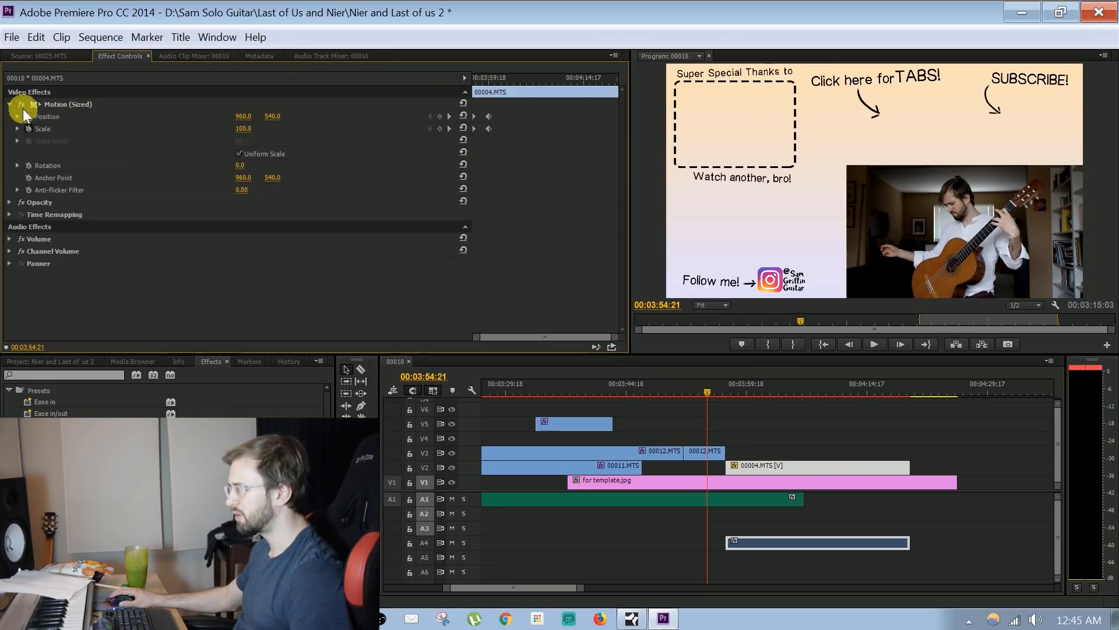
pyautogui.click(485, 81)
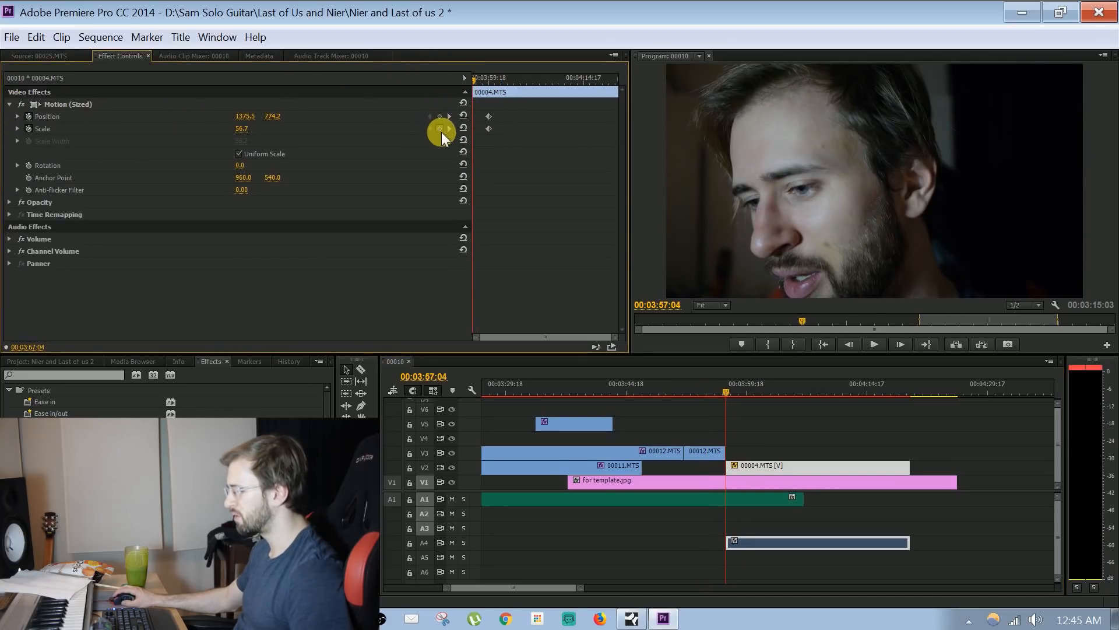
# Compare the motion keyframes of the last 00012.MTS segment and 00004.MTS, and play the start of the talking clip
pyautogui.moveTo(727, 386); pyautogui.dragTo(684, 402)
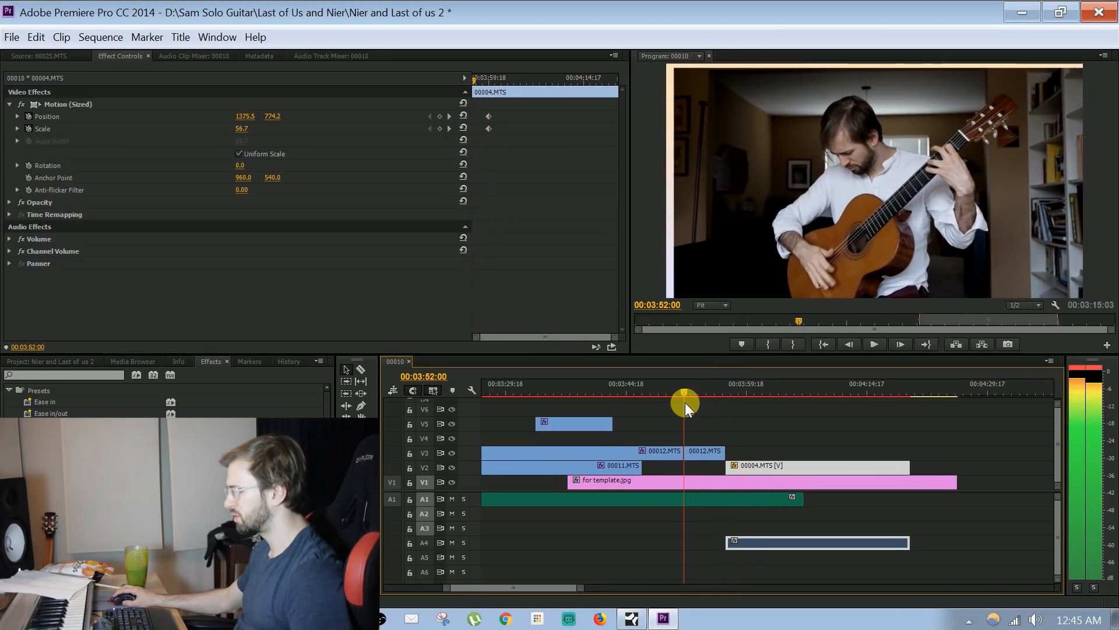
pyautogui.click(712, 447)
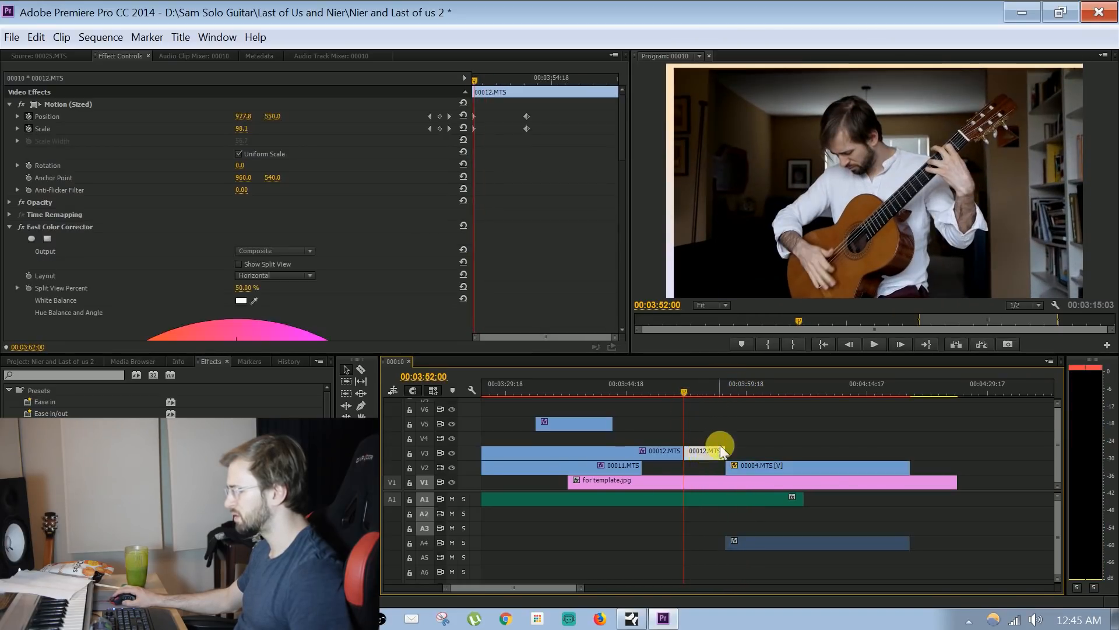
pyautogui.click(750, 392)
pyautogui.click(757, 463)
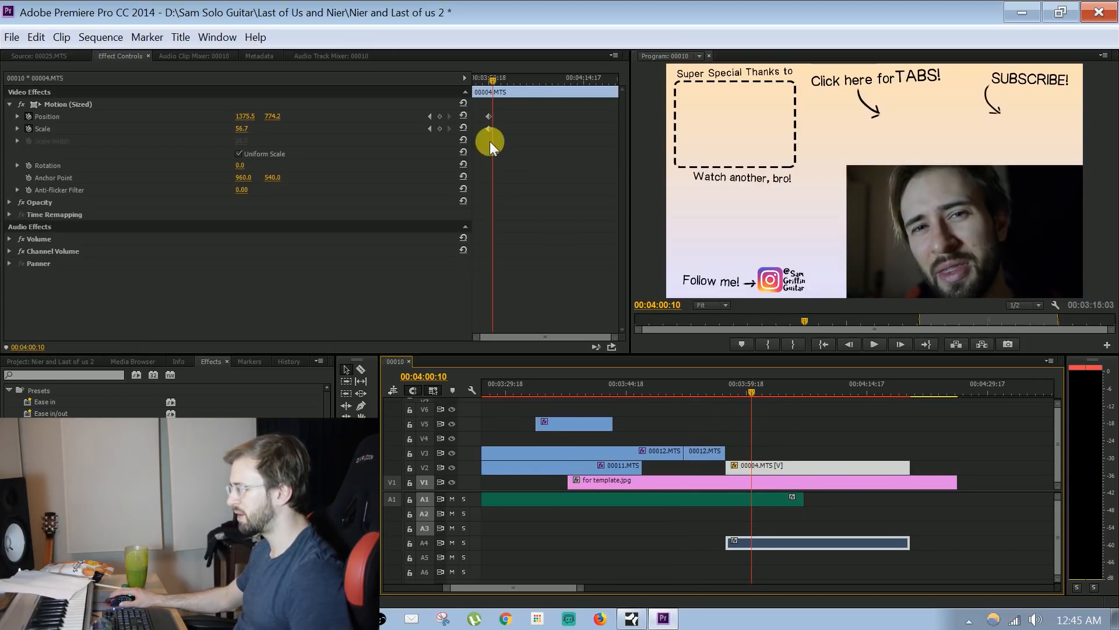
pyautogui.click(429, 117)
pyautogui.press('space')
pyautogui.click(478, 74)
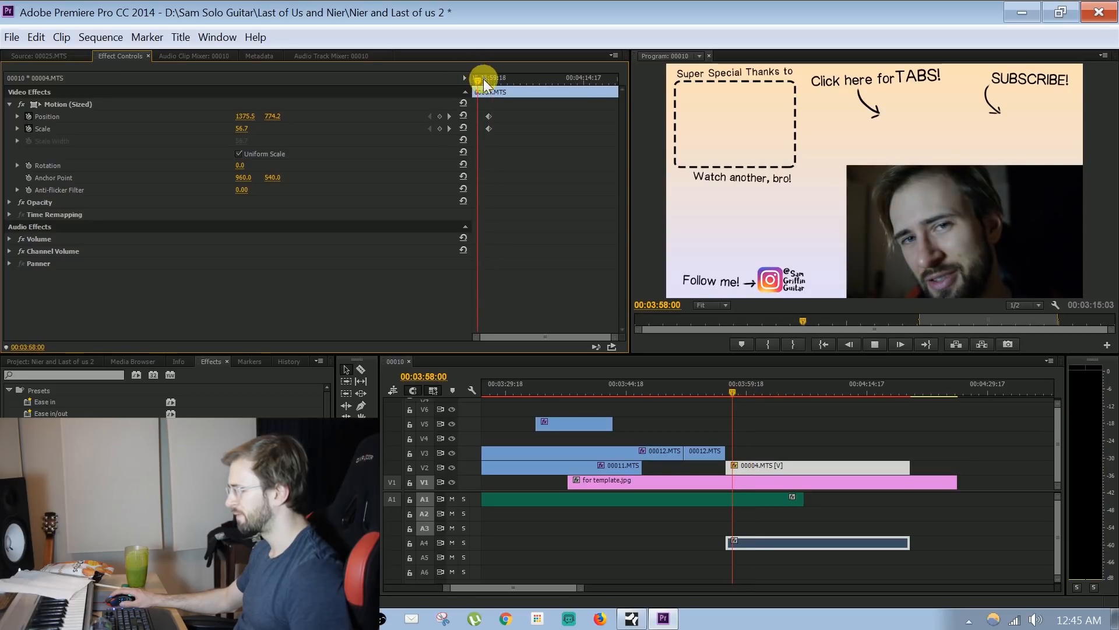
# Try to remove the remaining Position and Scale keyframes of 00004.MTS at 00:03:59:19
pyautogui.click(448, 117)
pyautogui.click(439, 117)
pyautogui.click(439, 128)
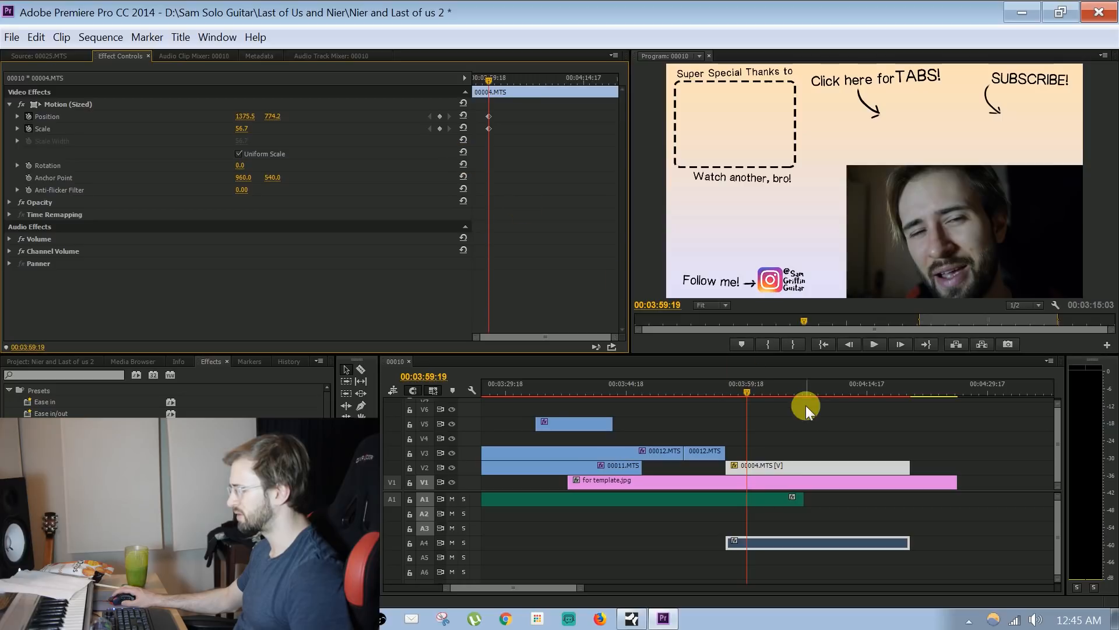
# Play the transition from the last 00012.MTS segment into 00004.MTS up to 00:03:59:00
pyautogui.click(697, 385)
pyautogui.press('space')
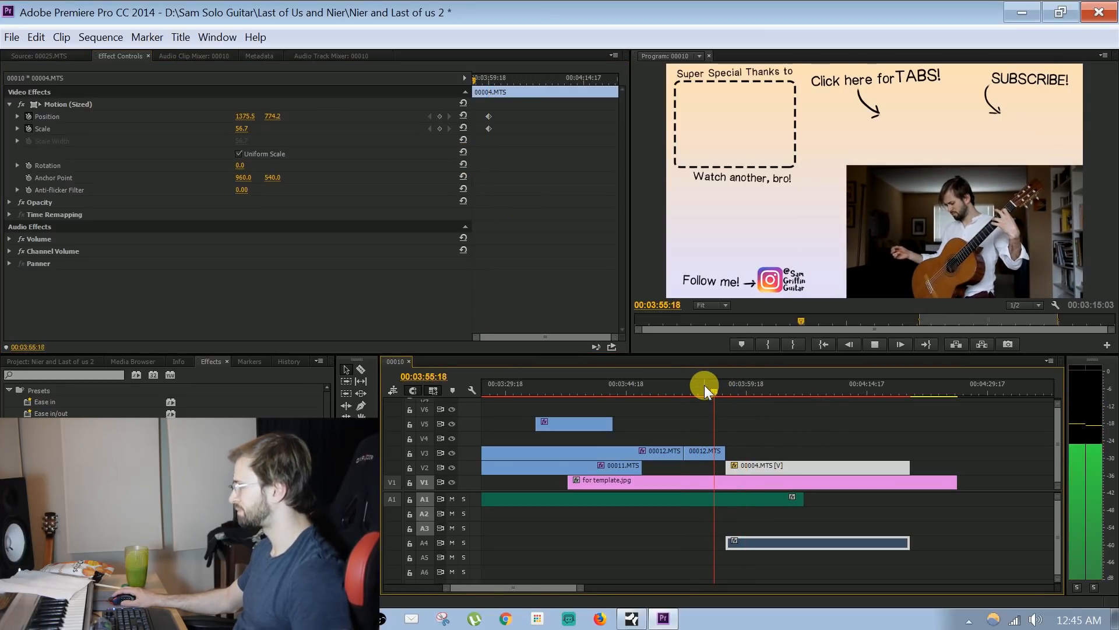
pyautogui.press('space')
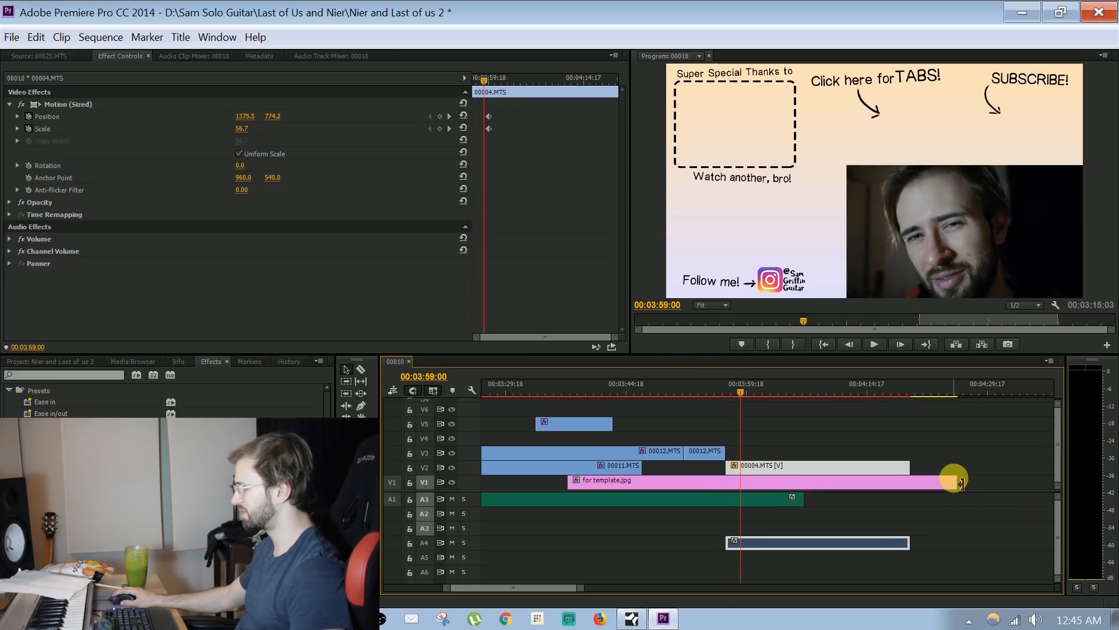
# Trim the end of for template.jpg on V1 back to the end of 00004.MTS and play the outro's ending
pyautogui.moveTo(963, 490); pyautogui.dragTo(911, 490)
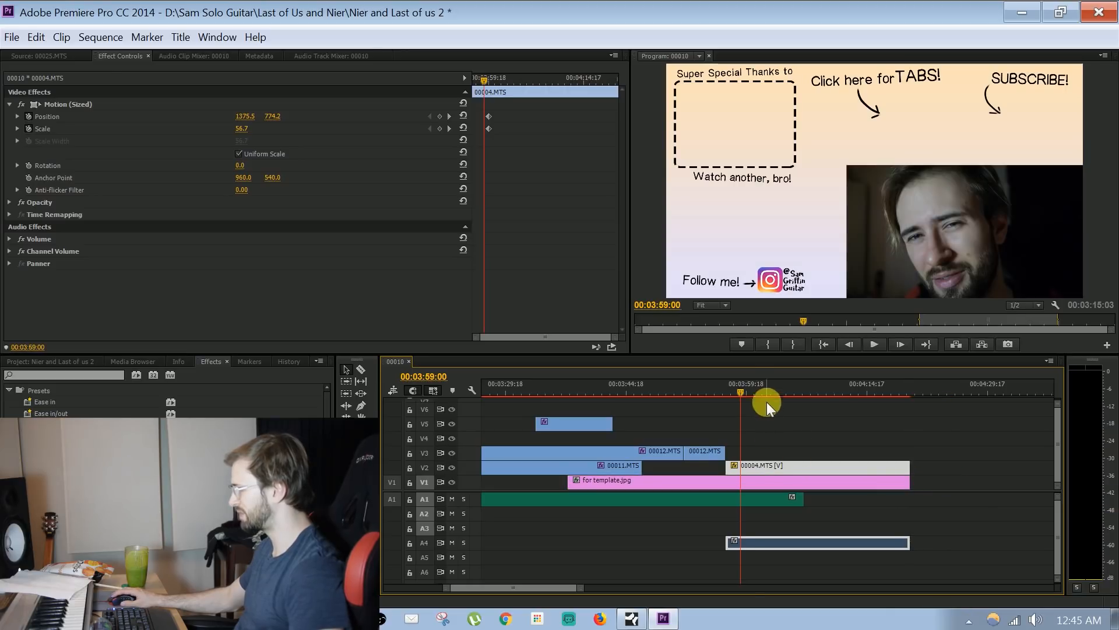
pyautogui.moveTo(753, 383); pyautogui.dragTo(883, 386)
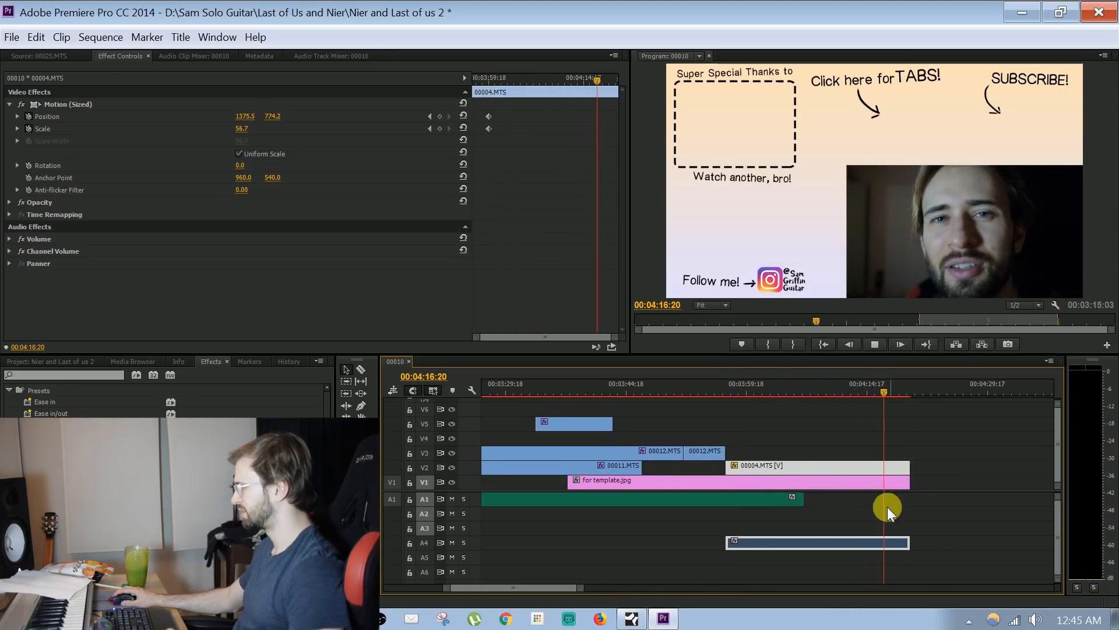
pyautogui.press('space')
pyautogui.moveTo(579, 587); pyautogui.dragTo(555, 587)
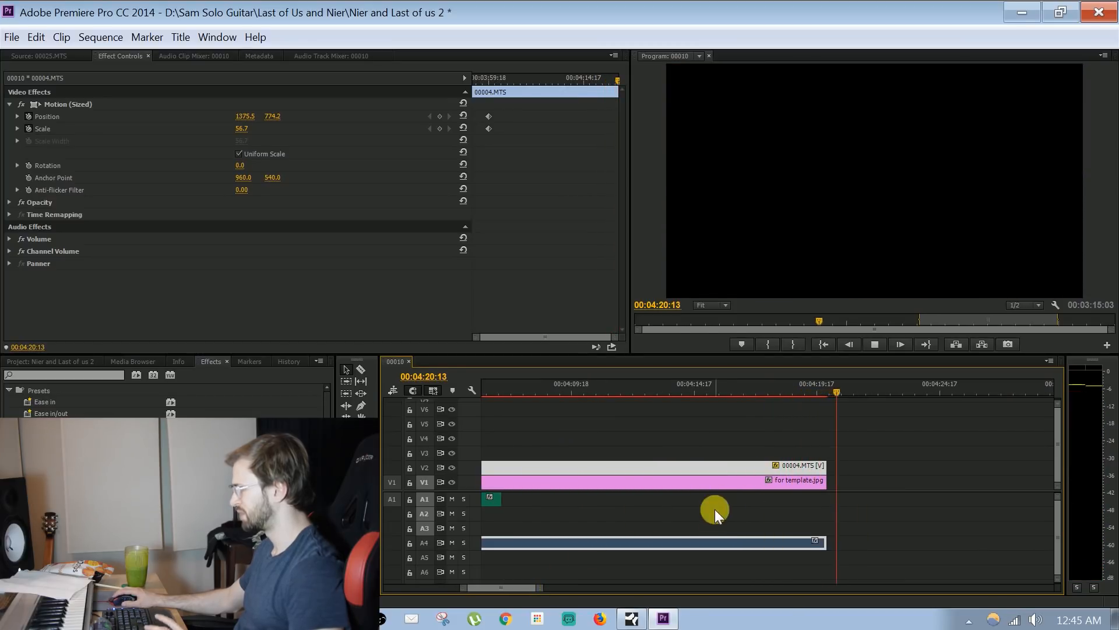
pyautogui.press('space')
# Move the Title 03 Copy 03 clip to V4 so it starts together with 00004.MTS, and play from there
pyautogui.moveTo(541, 588); pyautogui.dragTo(800, 587)
pyautogui.click(721, 384)
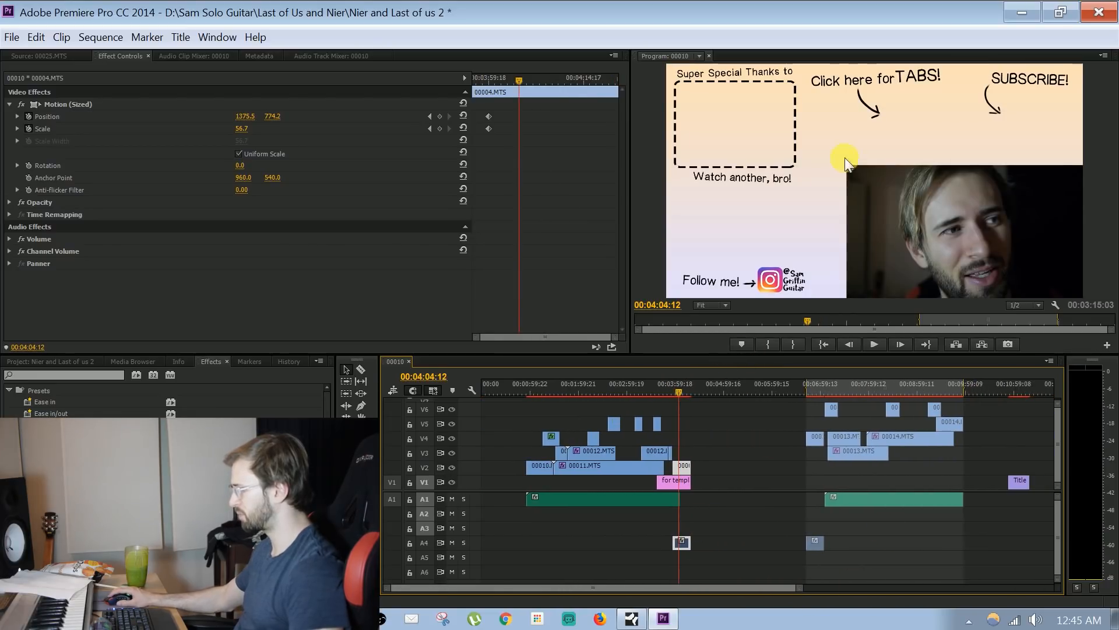
pyautogui.scroll(-2, 864, 554)
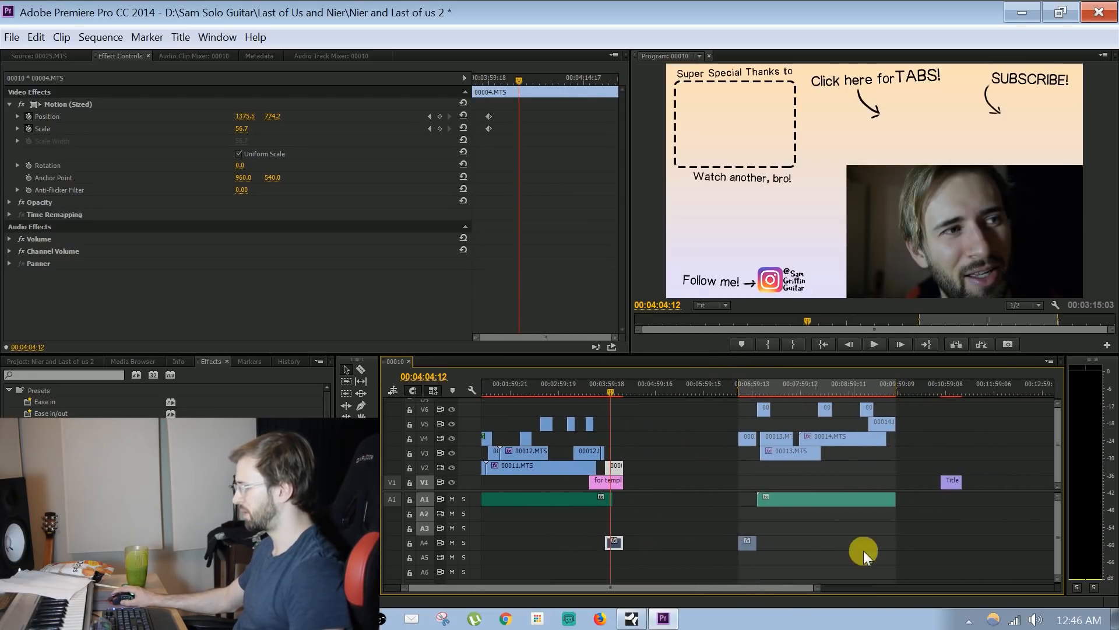
pyautogui.click(947, 484)
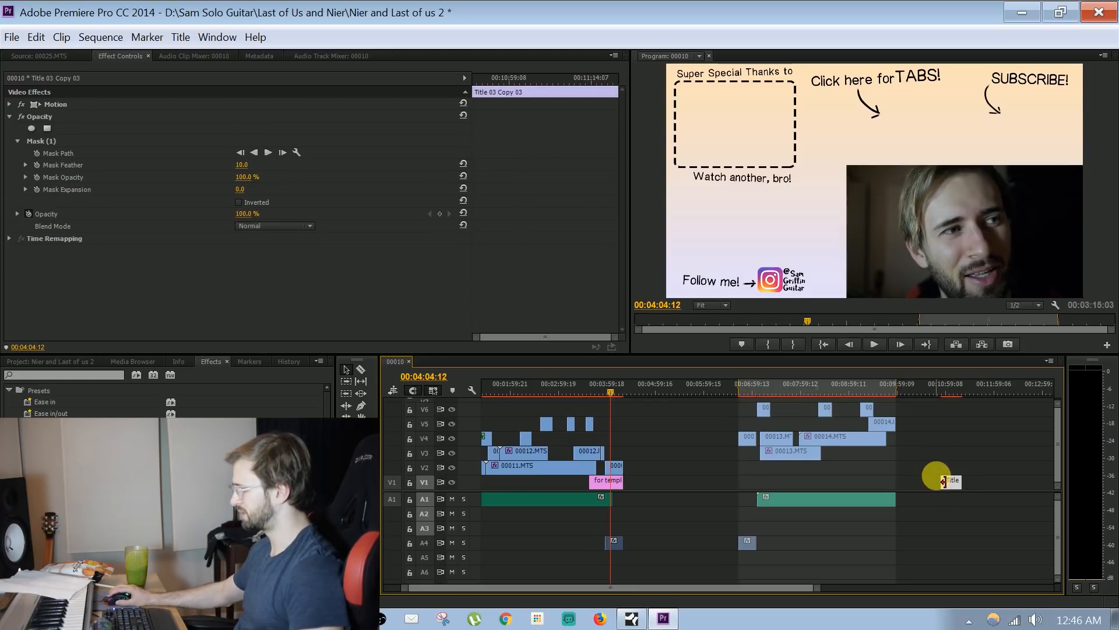
pyautogui.moveTo(745, 434); pyautogui.dragTo(612, 462)
pyautogui.moveTo(823, 586); pyautogui.dragTo(692, 603)
pyautogui.moveTo(744, 457); pyautogui.dragTo(723, 441)
pyautogui.moveTo(717, 383); pyautogui.dragTo(720, 381)
pyautogui.press('space')
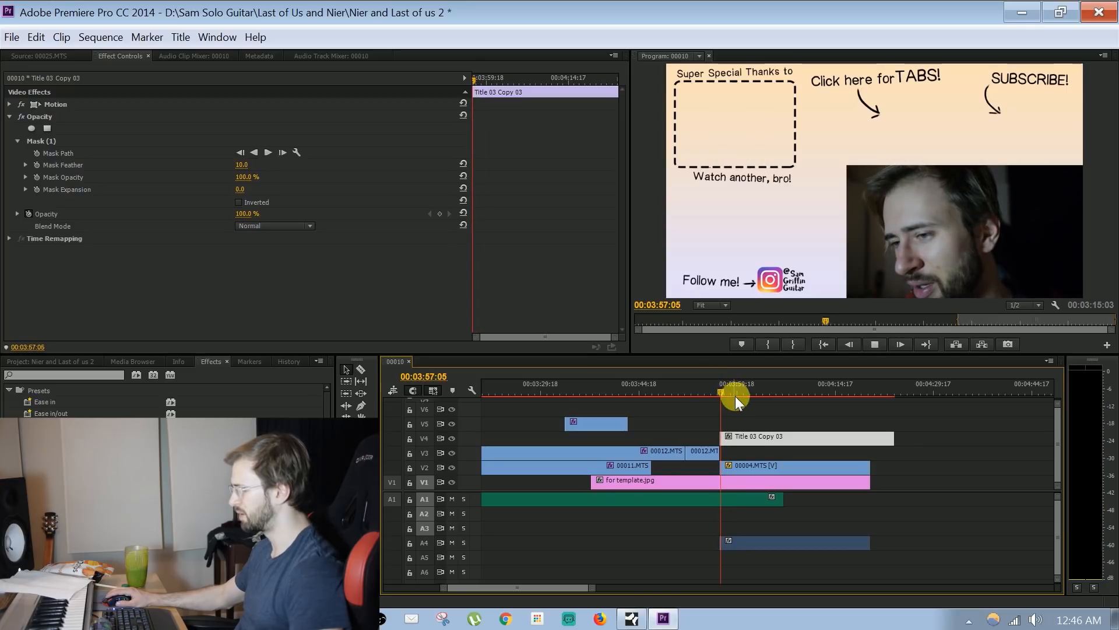
# Move the Title 03 Copy 03 clip earlier on V4 so it ends together with 00004.MTS, and play the outro to its end
pyautogui.press('space')
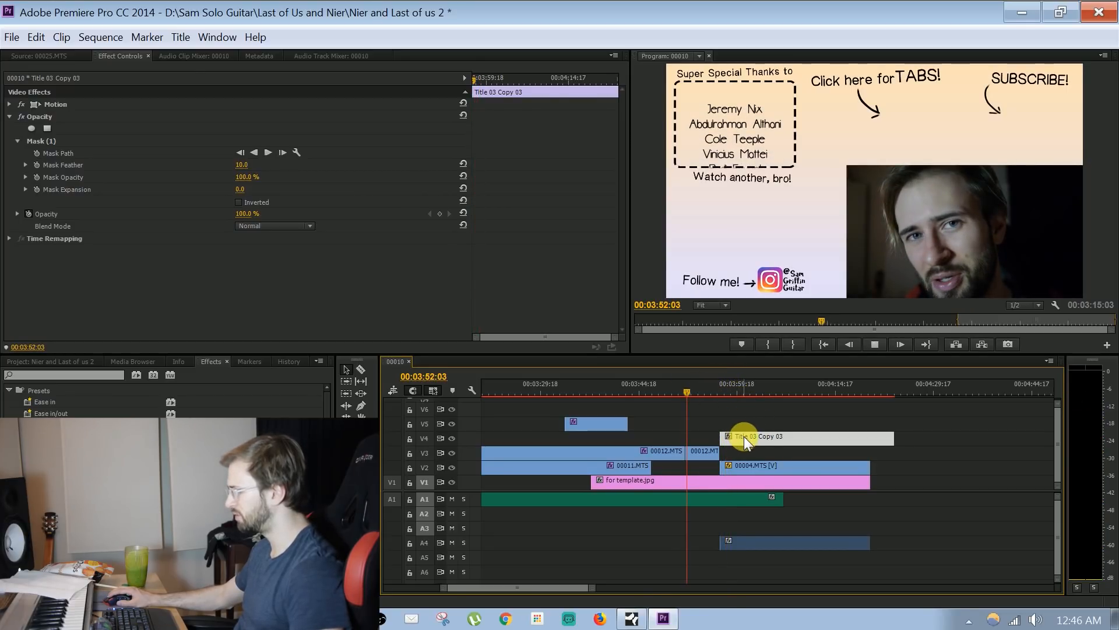
pyautogui.press('space')
pyautogui.moveTo(750, 436); pyautogui.dragTo(726, 436)
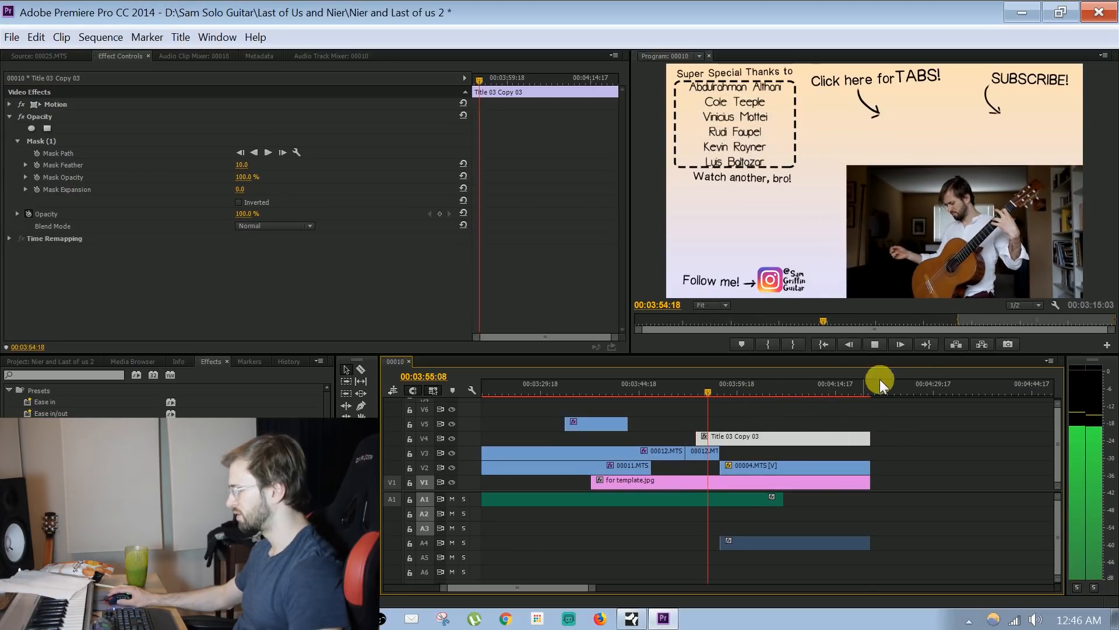
pyautogui.press('space')
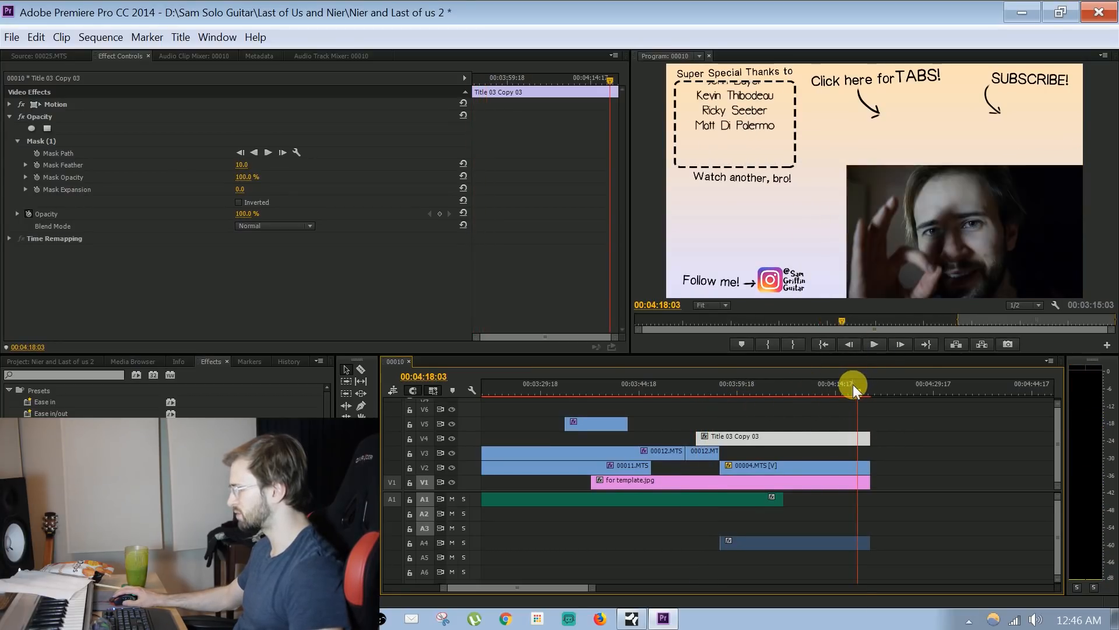
pyautogui.press('space')
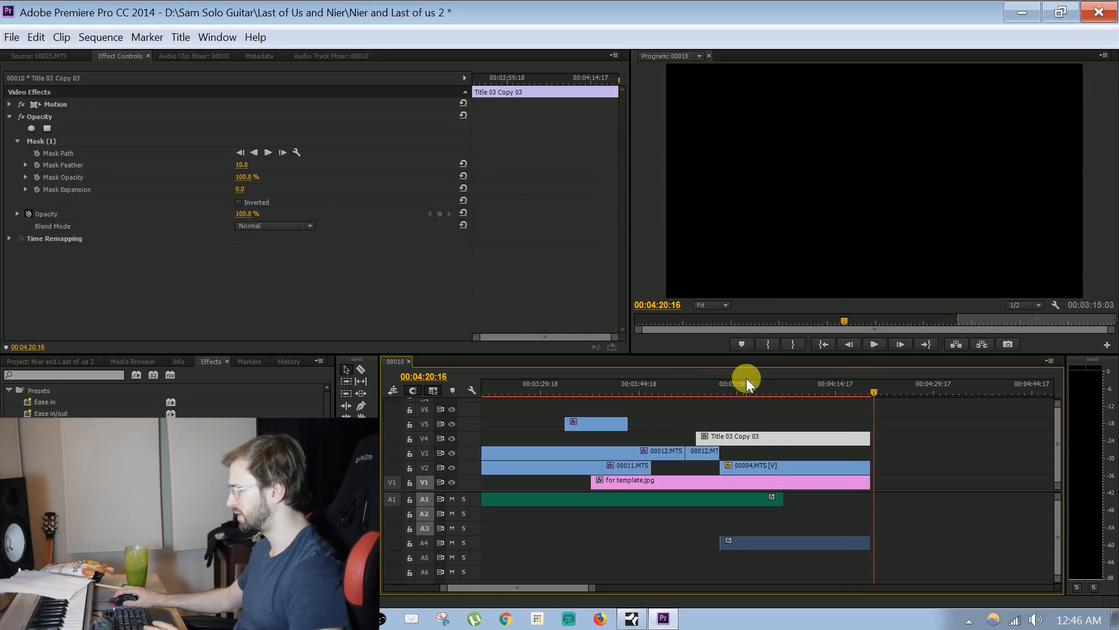
# Scrub through the start of 00004.MTS between about 00:03:57:18 and 00:03:59:21 to review the end card
pyautogui.click(752, 386)
pyautogui.click(784, 410)
pyautogui.moveTo(754, 391); pyautogui.dragTo(725, 386)
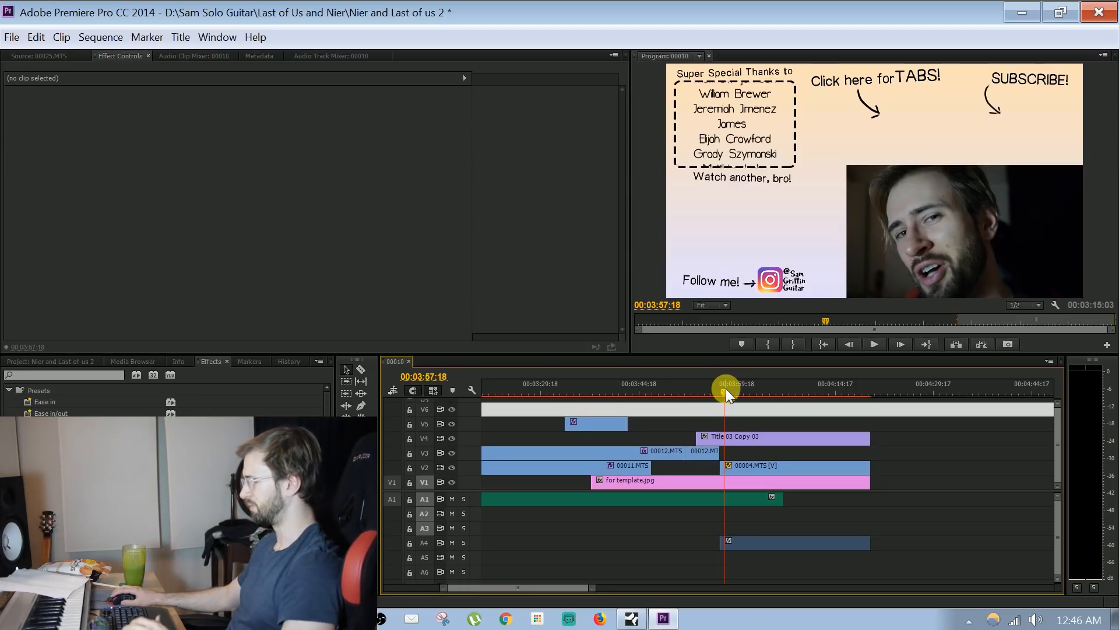
pyautogui.moveTo(726, 388); pyautogui.dragTo(740, 390)
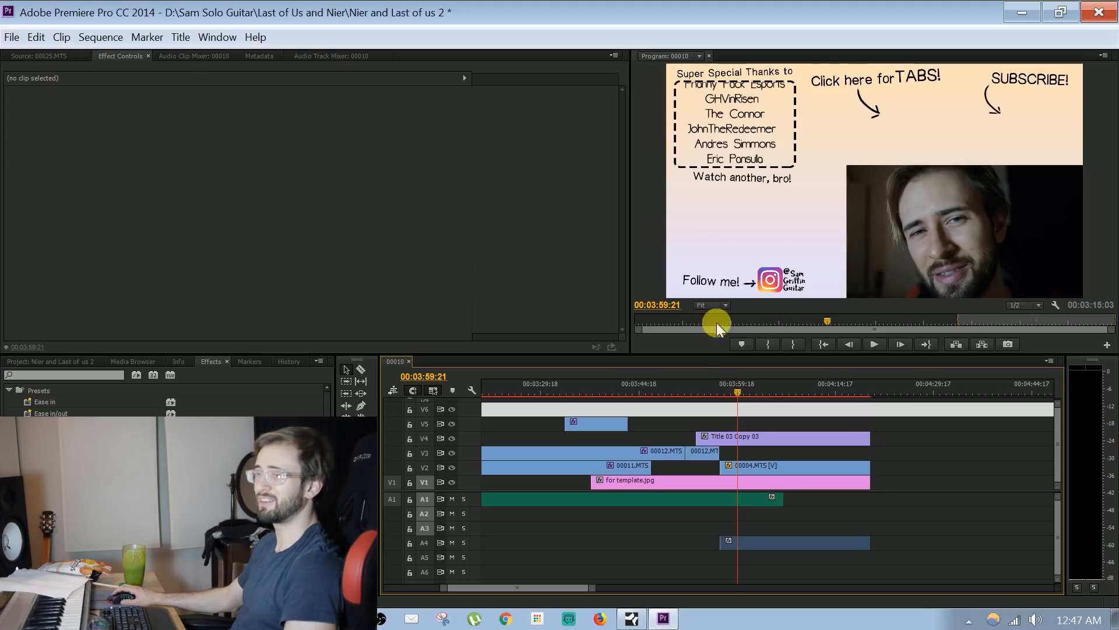
pyautogui.moveTo(737, 386)
pyautogui.mouseDown()
pyautogui.moveTo(773, 404)
pyautogui.moveTo(763, 395)
pyautogui.moveTo(863, 386)
pyautogui.moveTo(719, 385)
pyautogui.mouseUp()
# Mark the sequence's In point at 00:00:55:15, where the first 00010.MTS clip begins
pyautogui.moveTo(598, 590); pyautogui.dragTo(709, 588)
pyautogui.moveTo(548, 388); pyautogui.dragTo(533, 387)
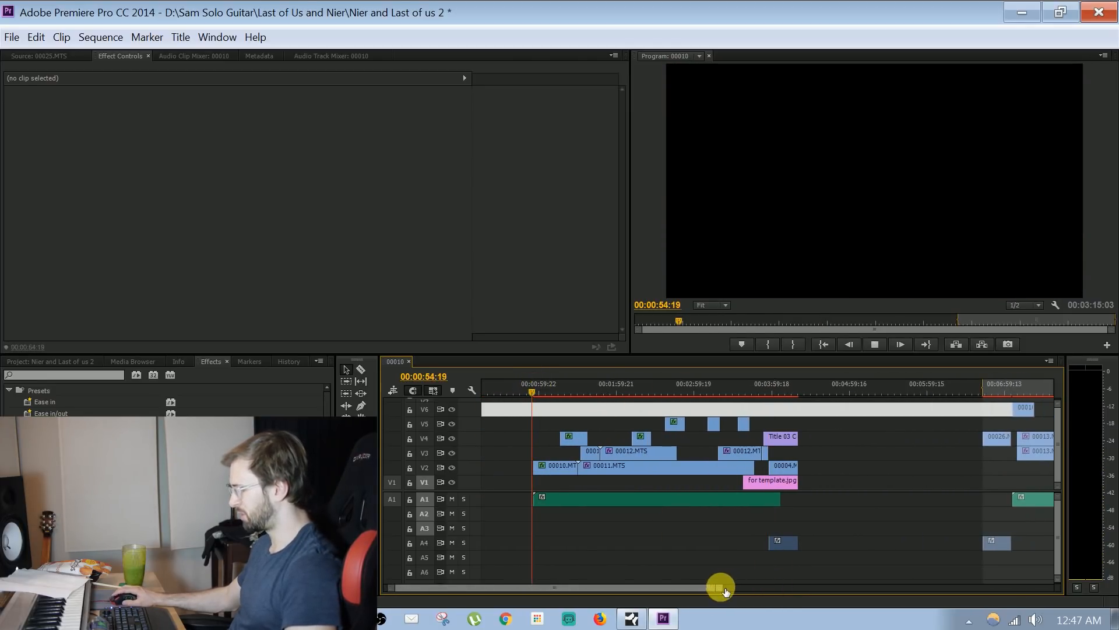
pyautogui.moveTo(726, 590); pyautogui.dragTo(560, 589)
pyautogui.moveTo(719, 406); pyautogui.dragTo(705, 386)
pyautogui.click(770, 347)
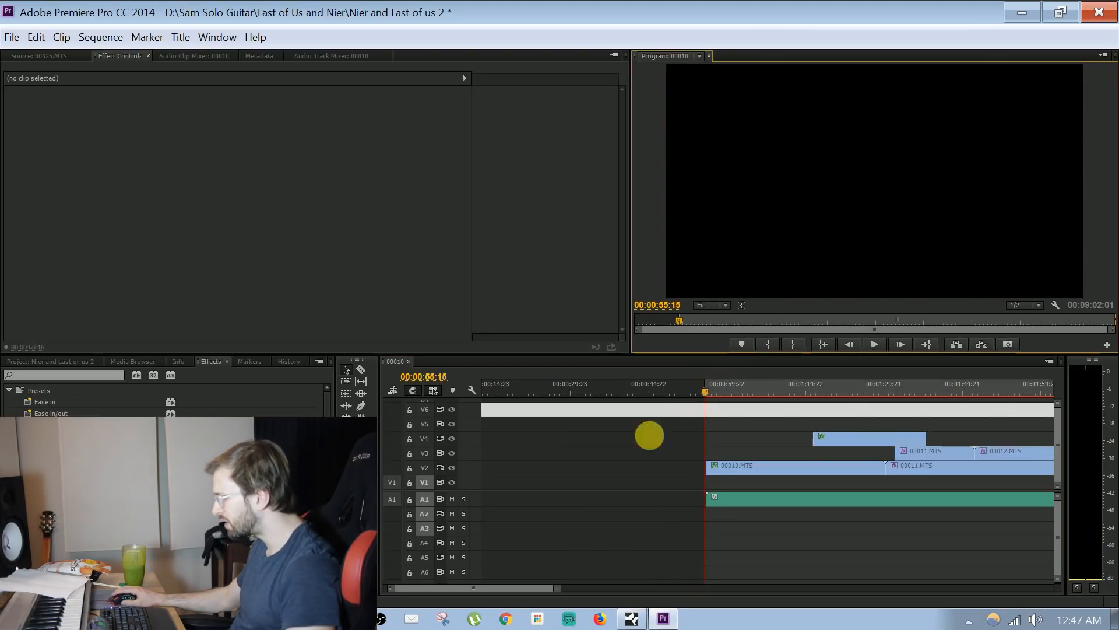
# Mark the sequence's Out point at 00:04:20:04, at the end of the outro clips
pyautogui.moveTo(561, 590); pyautogui.dragTo(729, 589)
pyautogui.press('space')
pyautogui.press('space')
pyautogui.click(790, 385)
pyautogui.moveTo(791, 383); pyautogui.dragTo(790, 391)
pyautogui.press('=')
pyautogui.press('=')
pyautogui.press('=')
pyautogui.press('=')
pyautogui.press('=')
pyautogui.press('=')
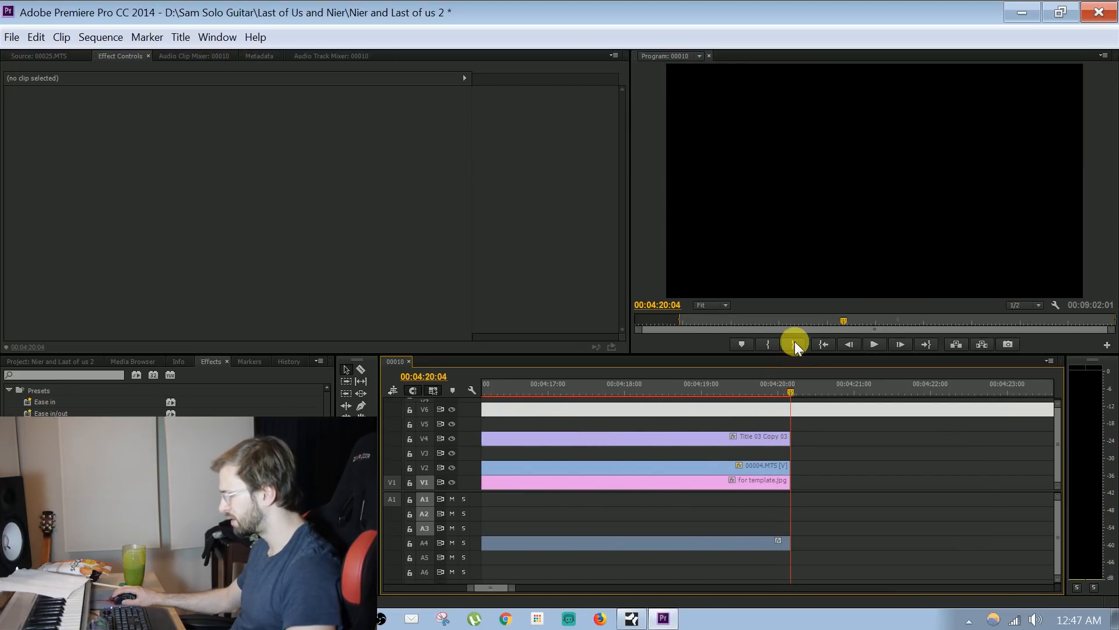
# Play the ending from 00:03:48:01 into the 00004.MTS outro clip
pyautogui.moveTo(518, 592); pyautogui.dragTo(636, 587)
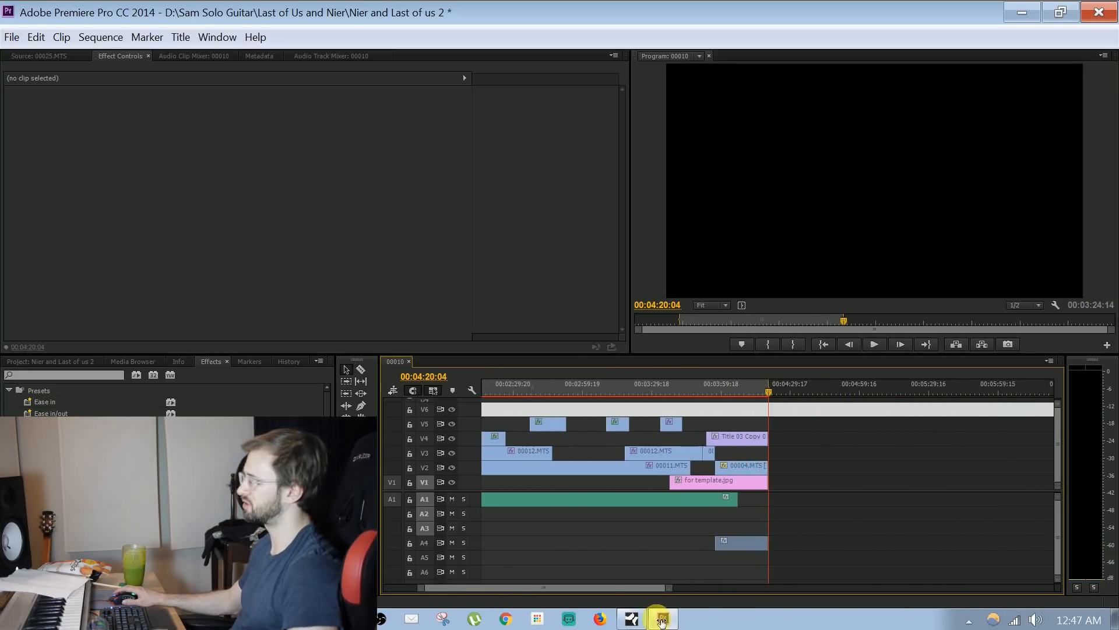
pyautogui.moveTo(663, 612); pyautogui.dragTo(635, 588)
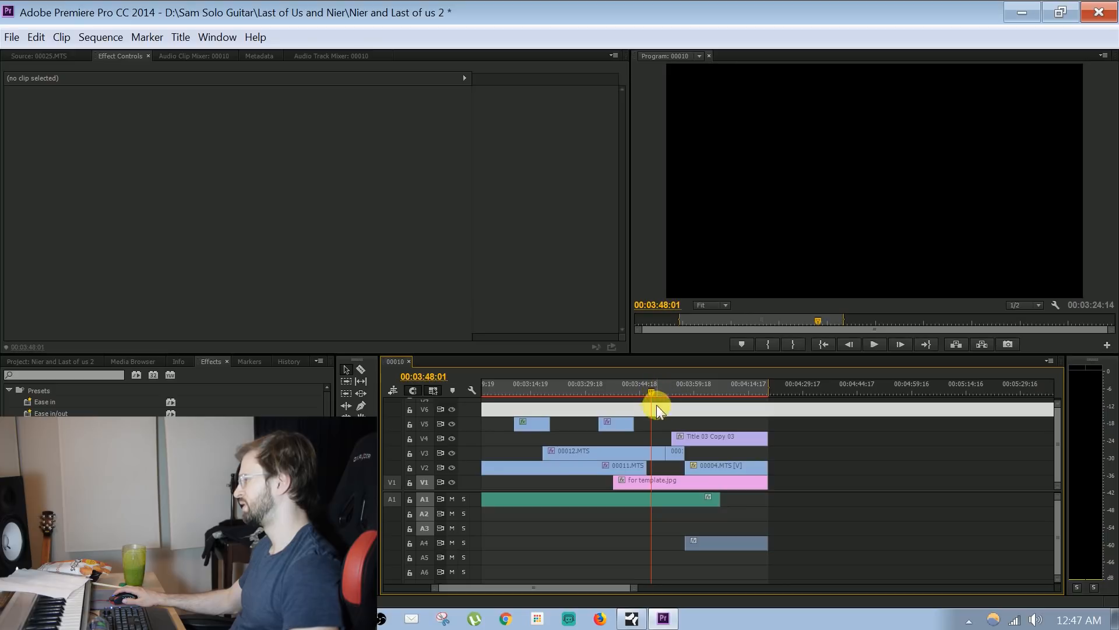
pyautogui.press('space')
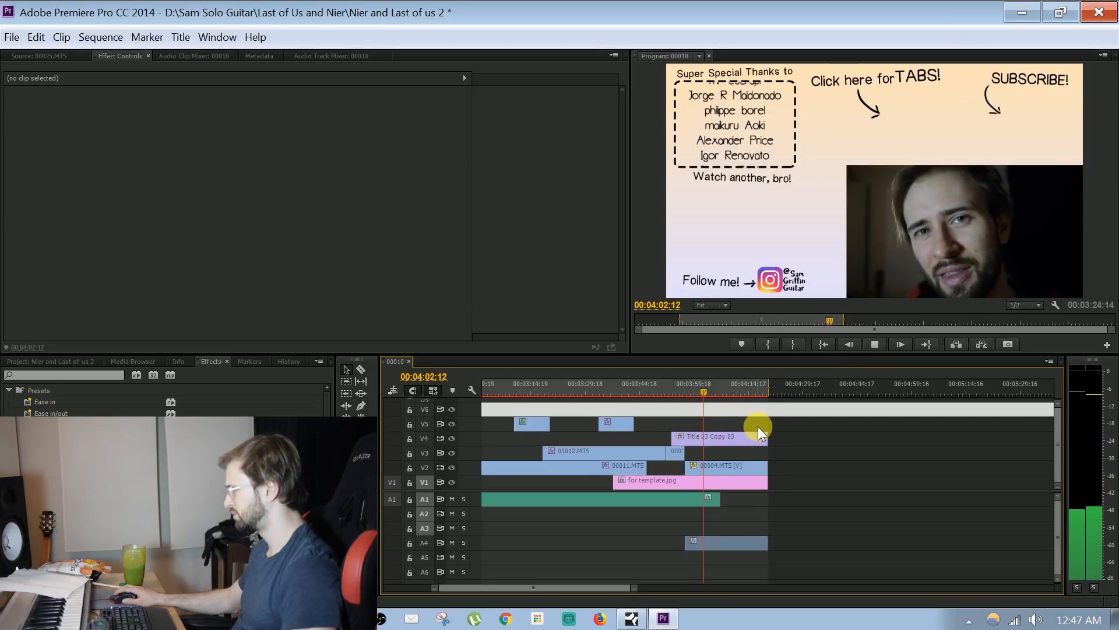
# Search the effects for "fast" and apply Fast Color Corrector to 00004.MTS
pyautogui.click(736, 465)
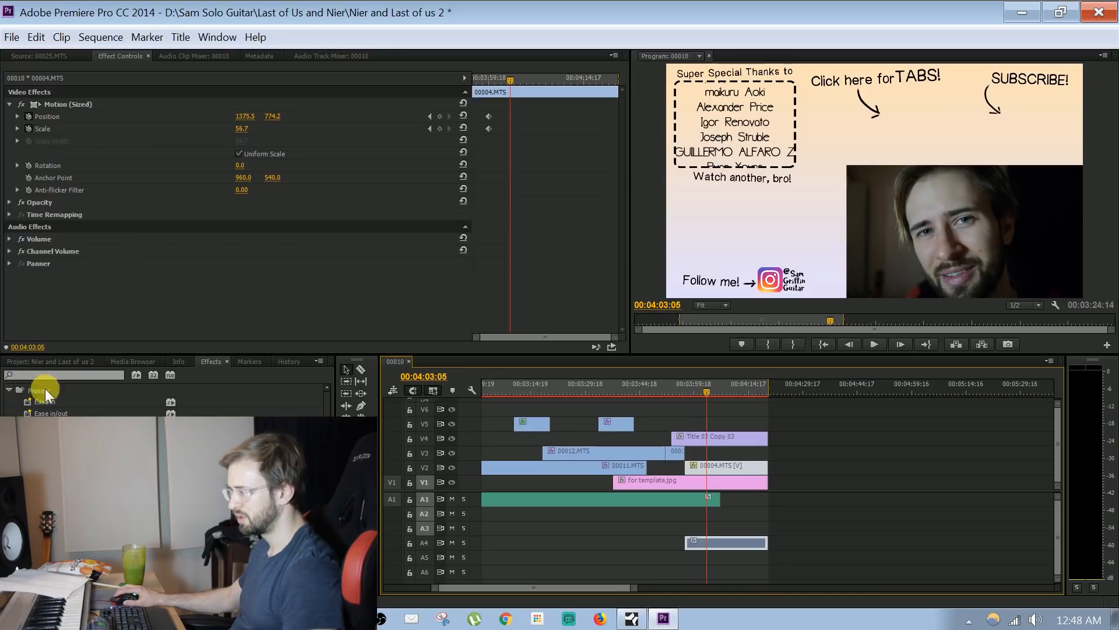
pyautogui.click(9, 390)
pyautogui.click(39, 375)
pyautogui.write('fast')
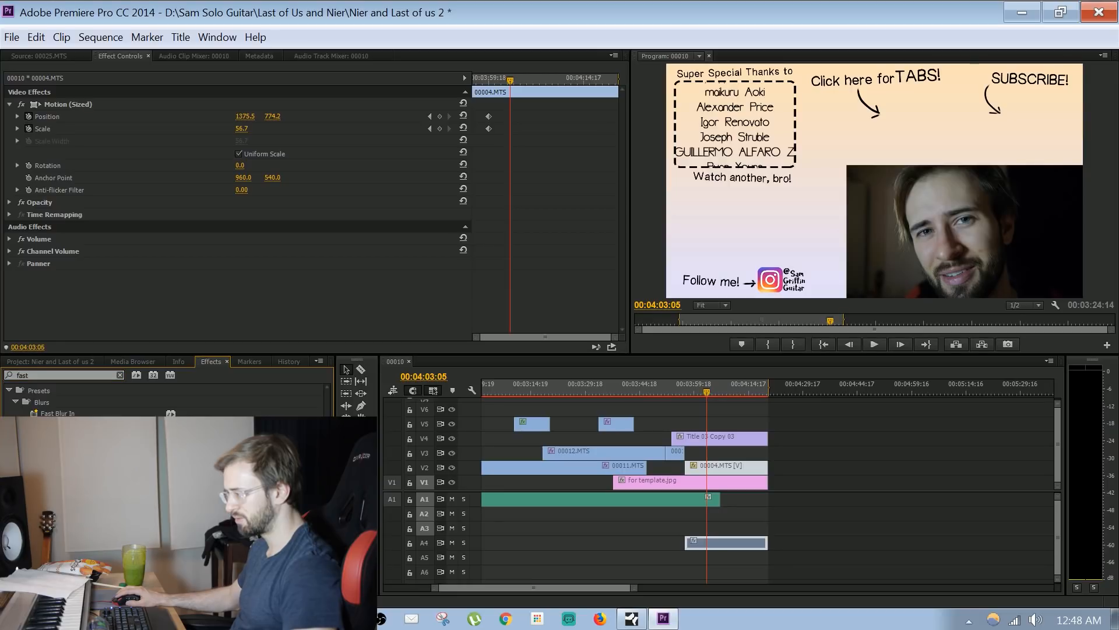
pyautogui.moveTo(64, 461); pyautogui.dragTo(437, 310)
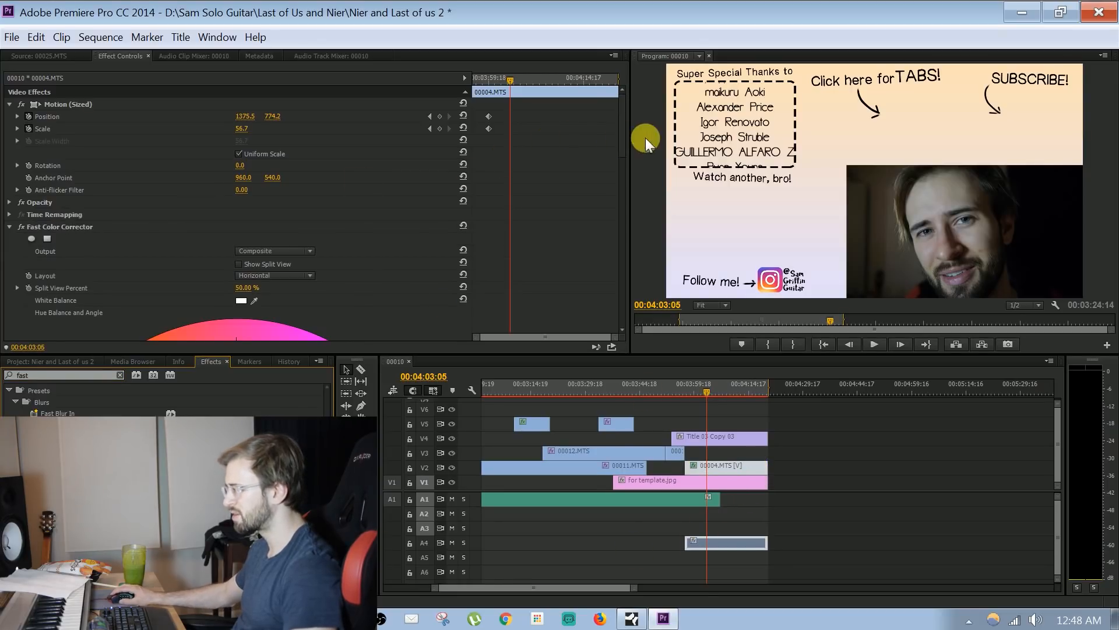
# Set the Fast Color Corrector's input black level to about 14.1 and input white level to about 205.9
pyautogui.moveTo(624, 131); pyautogui.dragTo(395, 303)
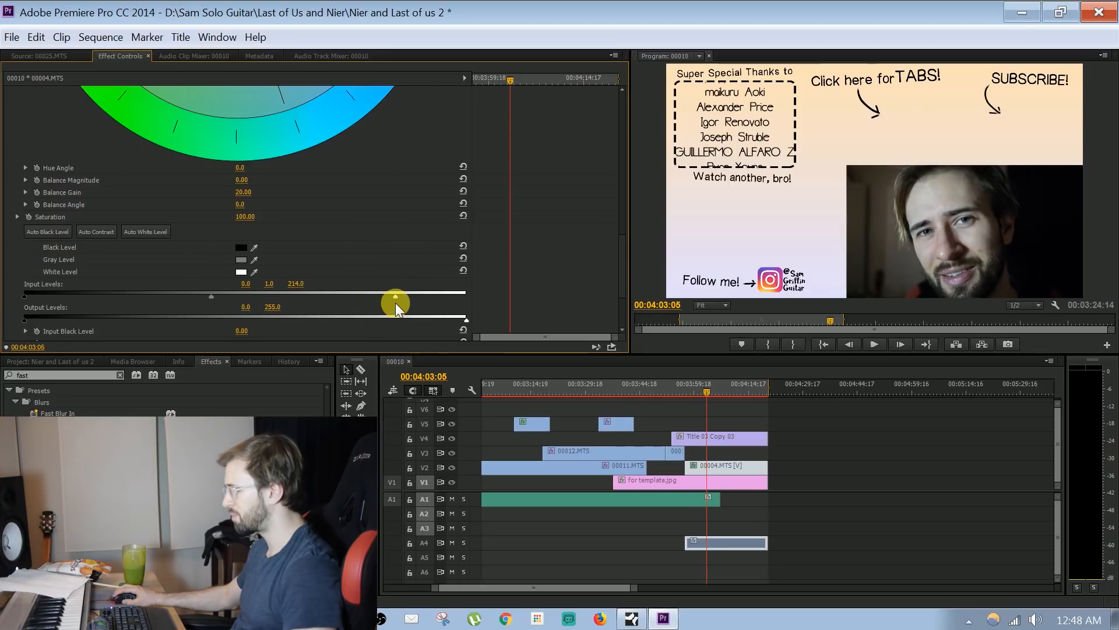
pyautogui.moveTo(26, 295)
pyautogui.mouseDown()
pyautogui.moveTo(88, 298)
pyautogui.moveTo(12, 299)
pyautogui.moveTo(31, 302)
pyautogui.mouseUp()
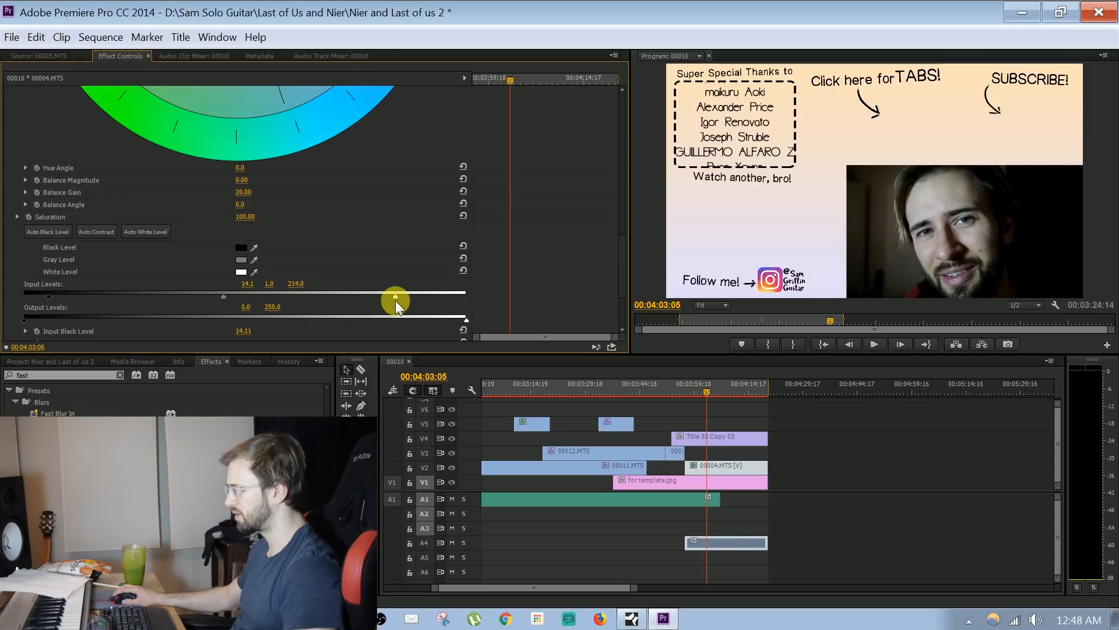
pyautogui.moveTo(390, 299); pyautogui.dragTo(381, 301)
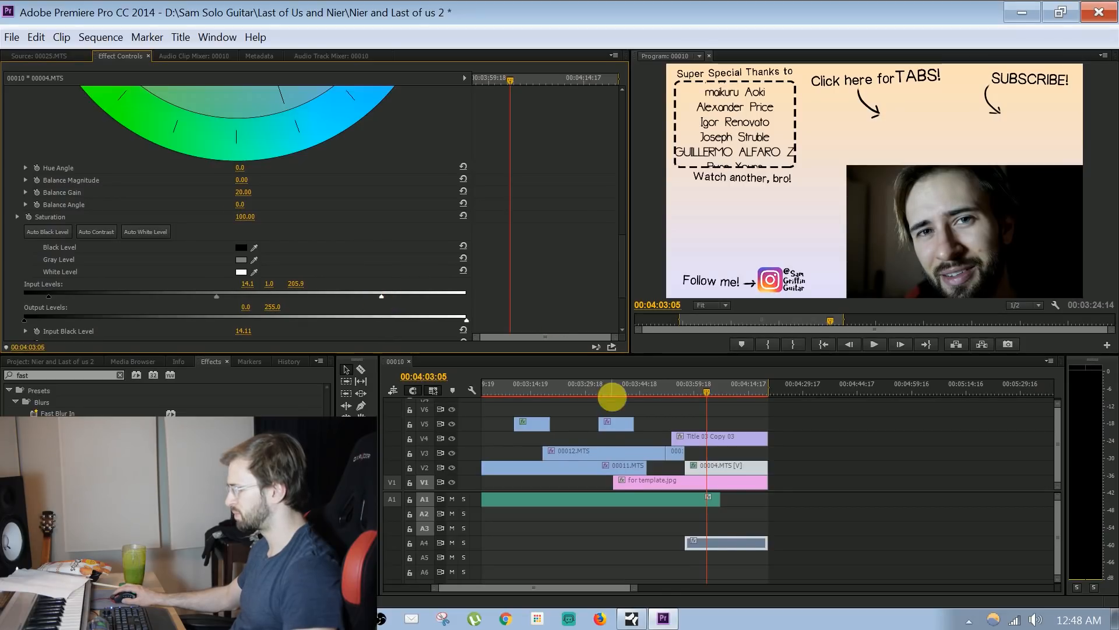
# Play part of the corrected 00004.MTS, set its Fast Color Corrector saturation to 134, and check it at 00:04:03:15
pyautogui.moveTo(653, 383); pyautogui.dragTo(726, 382)
pyautogui.press('space')
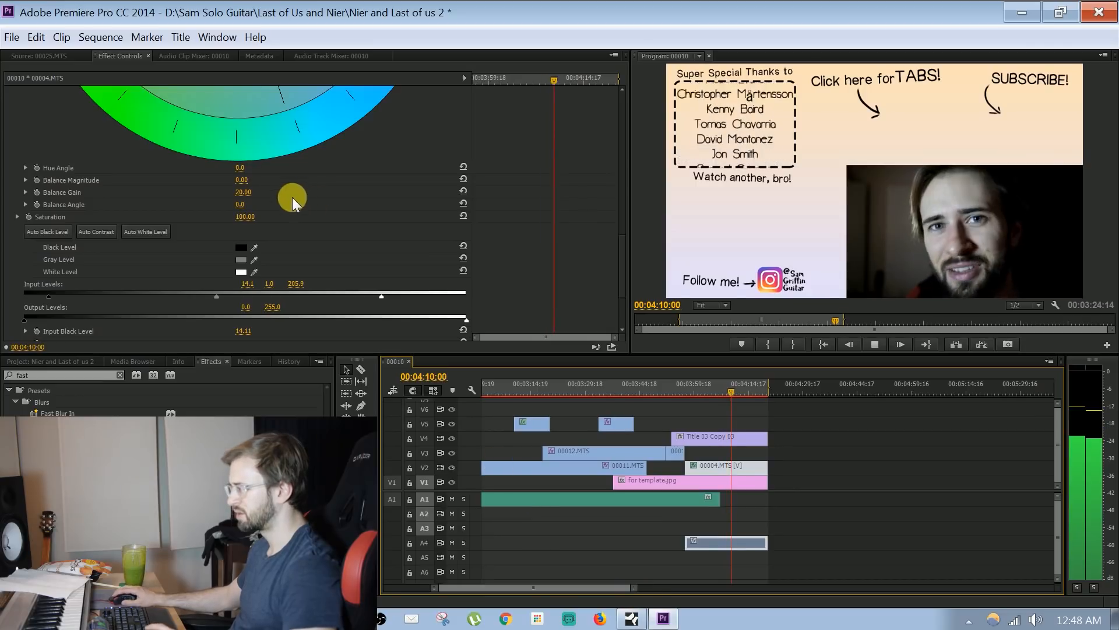
pyautogui.press('space')
pyautogui.moveTo(257, 220); pyautogui.dragTo(292, 220)
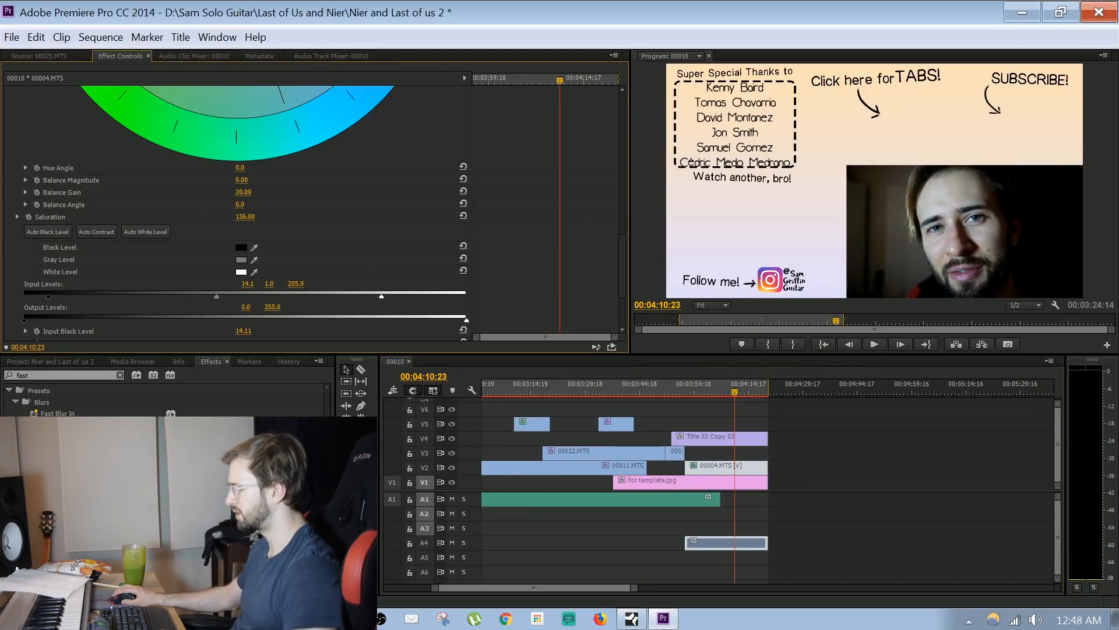
pyautogui.click(690, 387)
pyautogui.moveTo(635, 587); pyautogui.dragTo(778, 577)
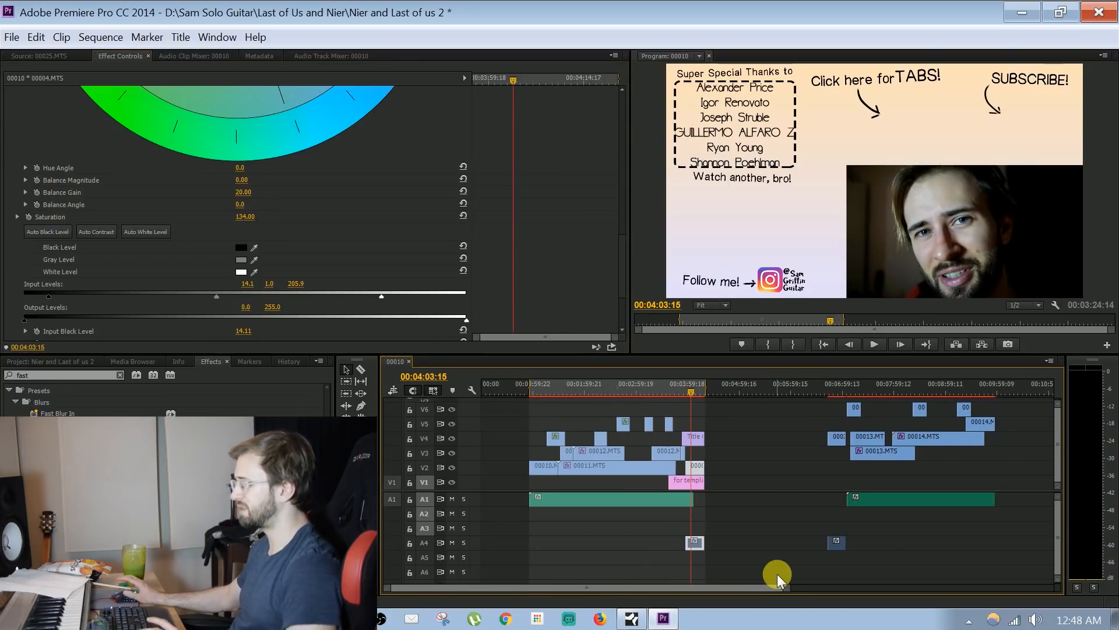